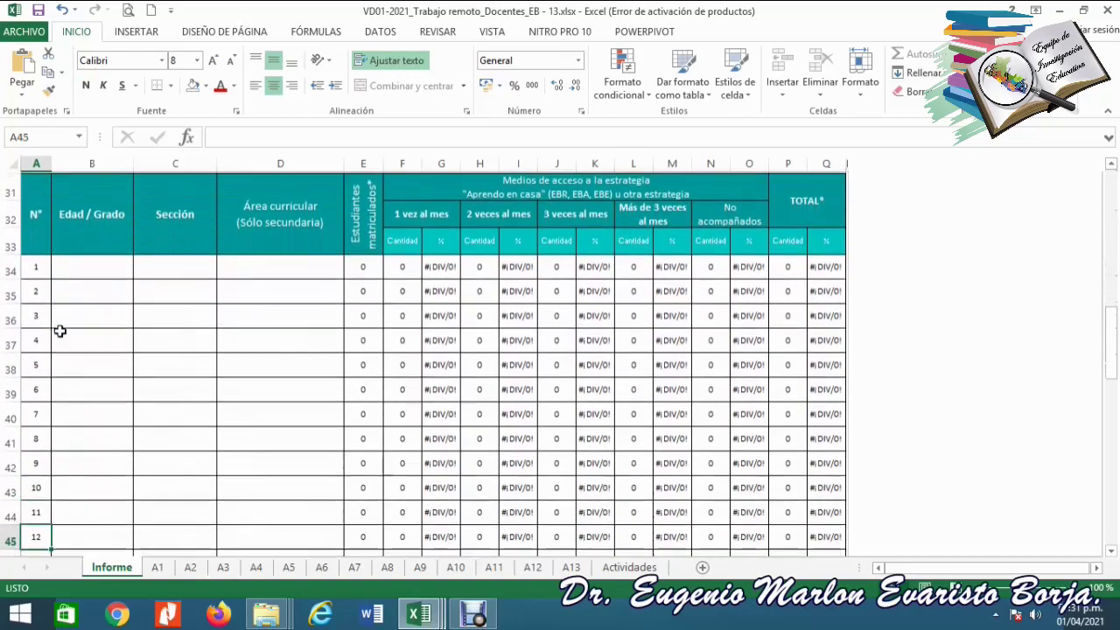
- Examine the section III student support table and the section IV remote work activities table on the blank Informe sheet
{"action": "key", "text": "Down"}
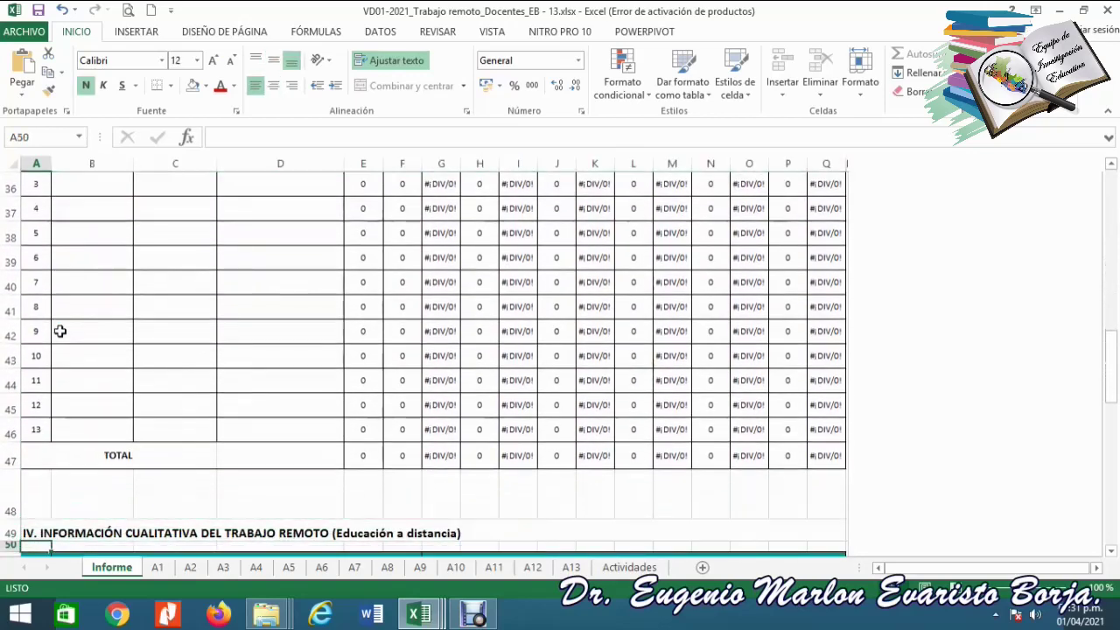
{"action": "key", "text": "Down"}
{"action": "key", "text": "Down"}
{"action": "key", "text": "Down"}
{"action": "key", "text": "Down"}
{"action": "key", "text": "Down"}
{"action": "key", "text": "Down"}
{"action": "key", "text": "Down"}
{"action": "key", "text": "Down"}
{"action": "key", "text": "Down"}
{"action": "key", "text": "Down"}
{"action": "key", "text": "Down"}
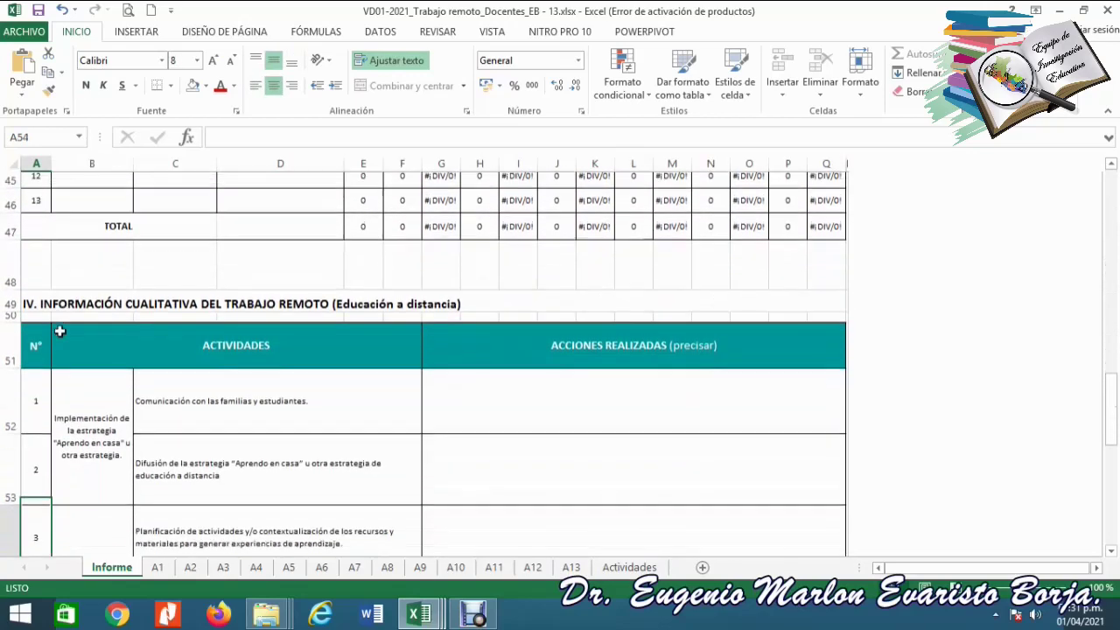
{"action": "key", "text": "Down"}
{"action": "key", "text": "Down"}
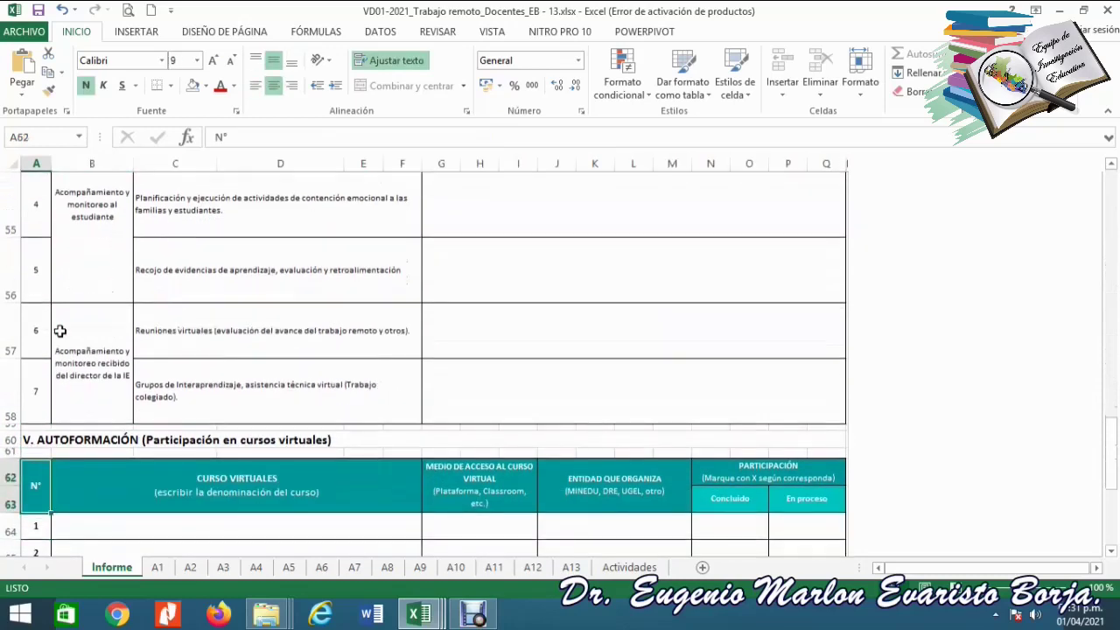
- Examine the section V virtual courses table and the section VI conclusions table down to the teacher's signature block
{"action": "key", "text": "Up"}
{"action": "key", "text": "Up"}
{"action": "key", "text": "Down"}
{"action": "key", "text": "Down"}
{"action": "key", "text": "Down"}
{"action": "key", "text": "Down"}
{"action": "key", "text": "Down"}
{"action": "key", "text": "Down"}
{"action": "key", "text": "Down"}
{"action": "key", "text": "Down"}
{"action": "key", "text": "Down"}
{"action": "key", "text": "Down"}
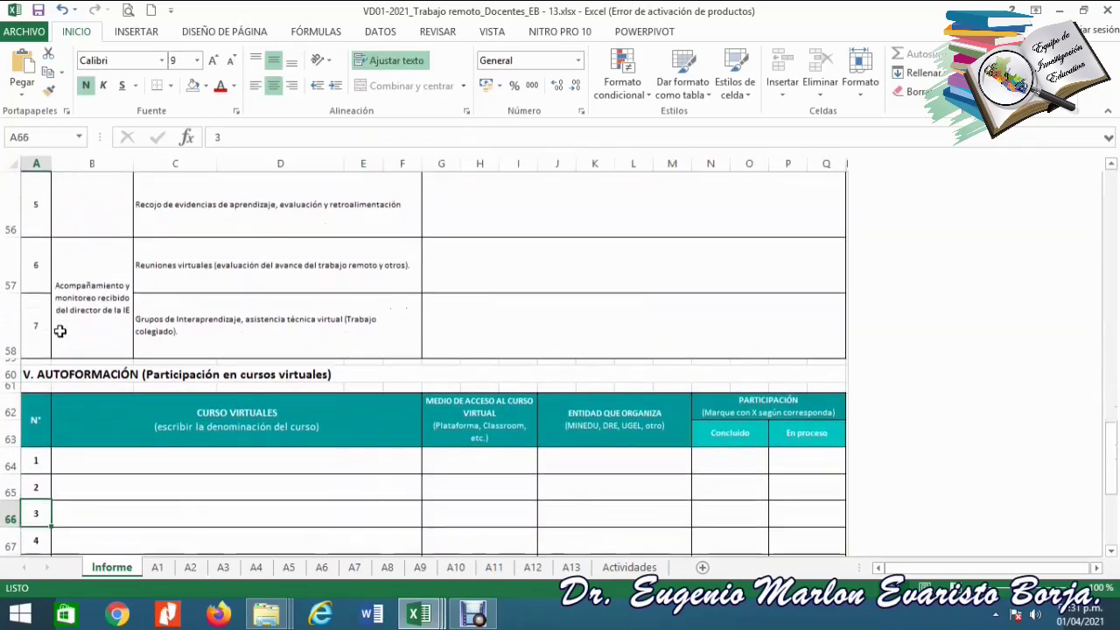
{"action": "key", "text": "Down"}
{"action": "key", "text": "Up"}
{"action": "key", "text": "Down"}
{"action": "key", "text": "Down"}
{"action": "key", "text": "Down"}
{"action": "key", "text": "Down"}
{"action": "key", "text": "Down"}
{"action": "key", "text": "Down"}
{"action": "key", "text": "Down"}
{"action": "key", "text": "Down"}
{"action": "key", "text": "Down"}
{"action": "key", "text": "Down"}
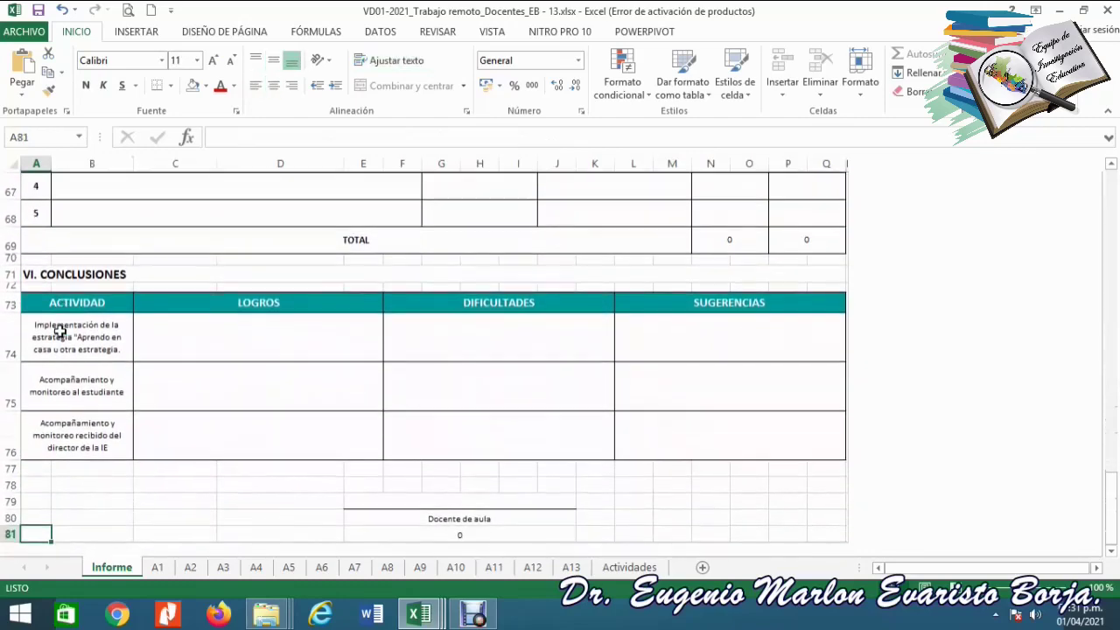
- Go back through the blank report from the signature block to its title in cell A1
{"action": "key", "text": "Right"}
{"action": "key", "text": "Right"}
{"action": "key", "text": "Up"}
{"action": "key", "text": "Right"}
{"action": "key", "text": "Up"}
{"action": "key", "text": "Up"}
{"action": "key", "text": "Up"}
{"action": "key", "text": "Up"}
{"action": "key", "text": "Up"}
{"action": "key", "text": "Up"}
{"action": "key", "text": "Up"}
{"action": "key", "text": "Up"}
{"action": "key", "text": "Up"}
{"action": "key", "text": "Up"}
{"action": "key", "text": "Up"}
{"action": "key", "text": "Up"}
{"action": "key", "text": "Up"}
{"action": "key", "text": "Up"}
{"action": "key", "text": "Up"}
{"action": "key", "text": "Up"}
{"action": "key", "text": "Up"}
{"action": "key", "text": "Up"}
{"action": "key", "text": "Up"}
{"action": "key", "text": "Up"}
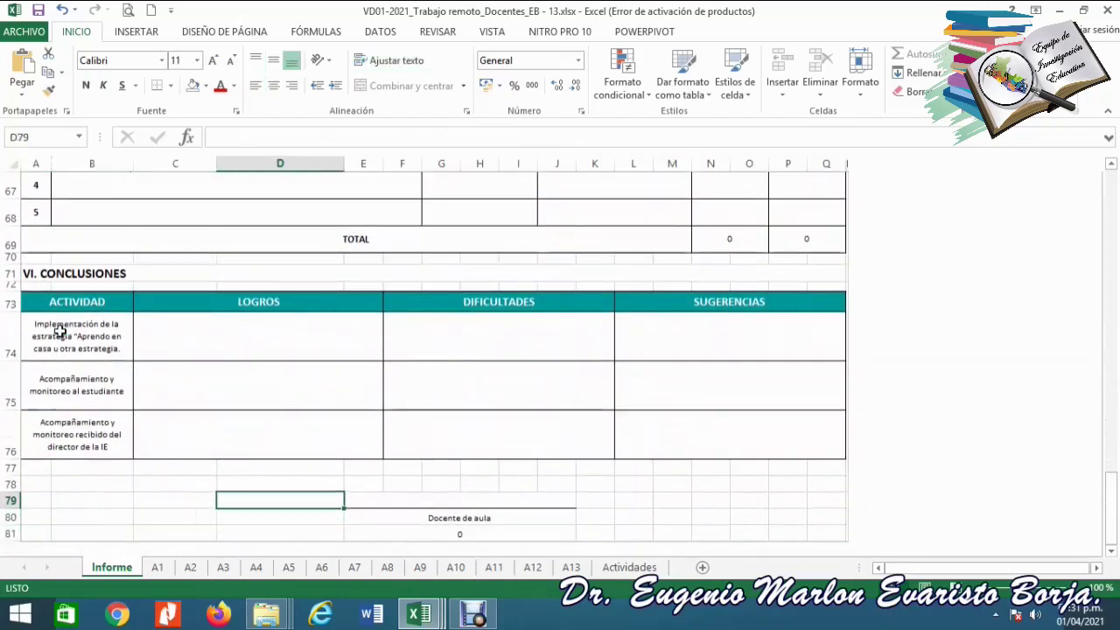
{"action": "key", "text": "Up"}
{"action": "key", "text": "Up"}
{"action": "key", "text": "Up"}
{"action": "key", "text": "Up"}
{"action": "key", "text": "Up"}
{"action": "key", "text": "Up"}
{"action": "key", "text": "Up"}
{"action": "key", "text": "Up"}
{"action": "key", "text": "Up"}
{"action": "key", "text": "Up"}
{"action": "key", "text": "Up"}
{"action": "key", "text": "Up"}
{"action": "key", "text": "Up"}
{"action": "key", "text": "Up"}
{"action": "key", "text": "Up"}
{"action": "key", "text": "Up"}
{"action": "key", "text": "Up"}
{"action": "key", "text": "Up"}
{"action": "key", "text": "Up"}
{"action": "key", "text": "Up"}
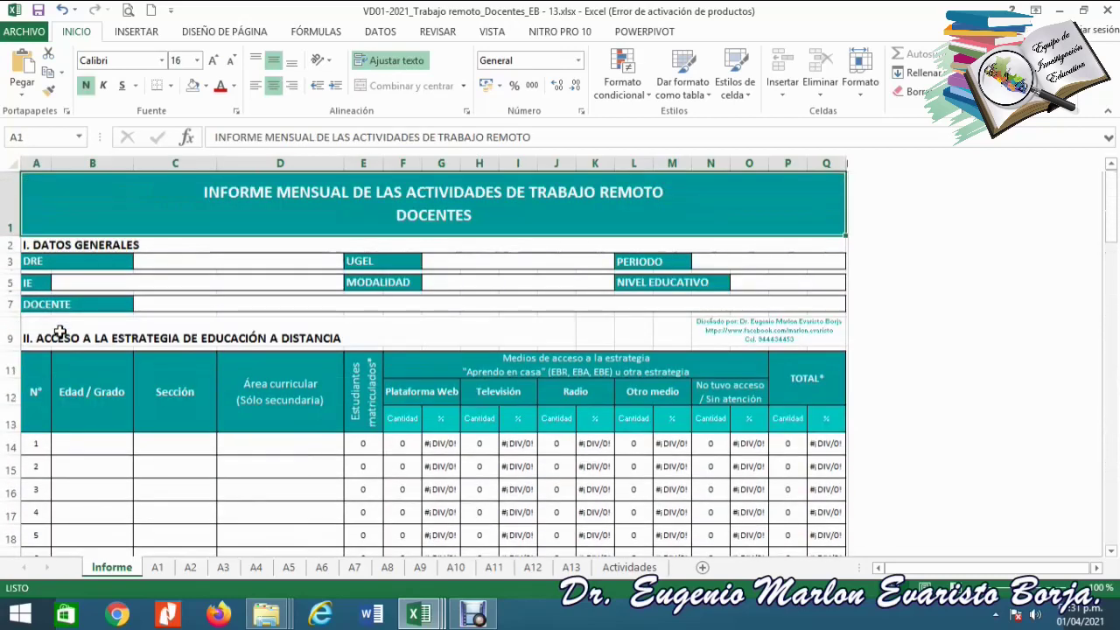
- Review the empty general data fields of the report, from DRE in C3 to DOCENTE in C7
{"action": "left_click", "coordinate": [171, 266]}
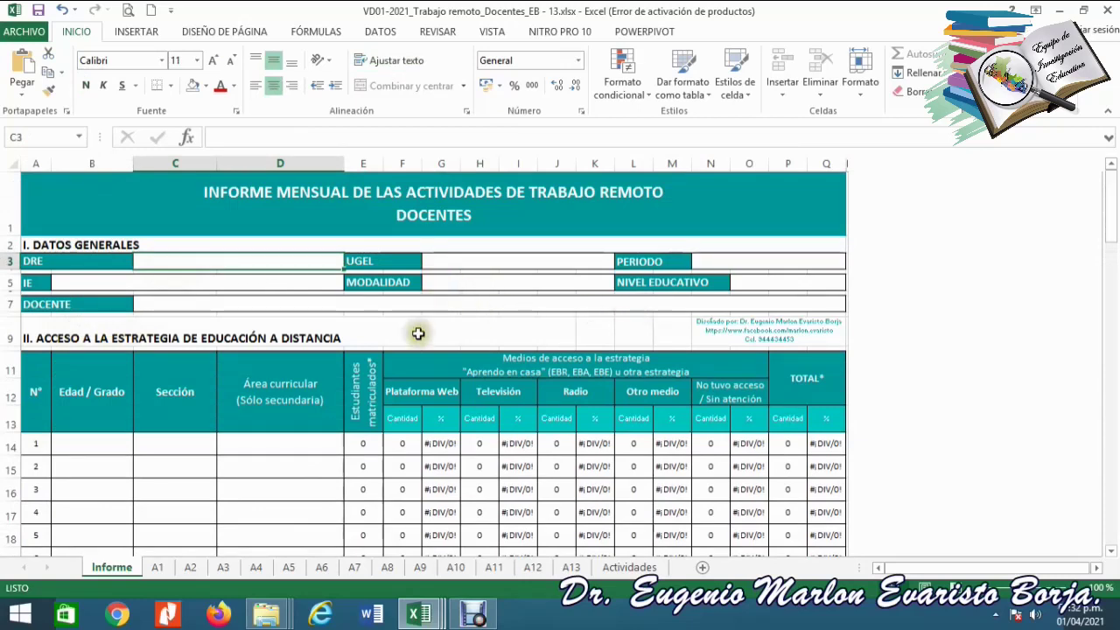
{"action": "key", "text": "Down"}
{"action": "key", "text": "Down"}
{"action": "key", "text": "Down"}
{"action": "key", "text": "Down"}
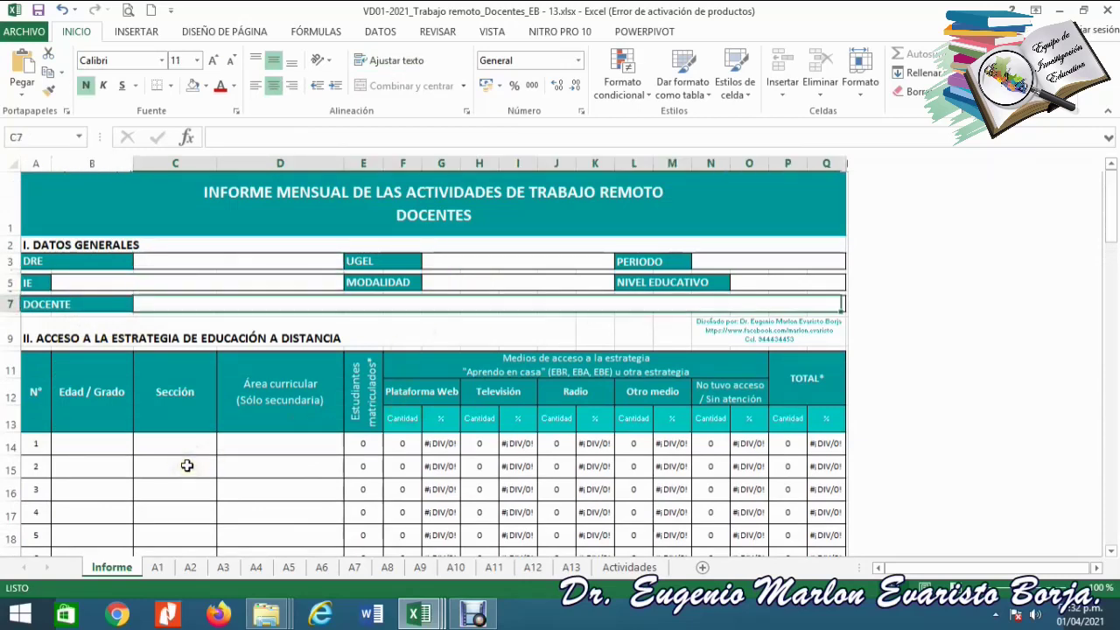
- Examine the blank section II table on access to the distance education strategy, through its total row
{"action": "key", "text": "Down"}
{"action": "key", "text": "Down"}
{"action": "key", "text": "Down"}
{"action": "key", "text": "Down"}
{"action": "key", "text": "Down"}
{"action": "key", "text": "Down"}
{"action": "key", "text": "Down"}
{"action": "key", "text": "Down"}
{"action": "key", "text": "Down"}
{"action": "key", "text": "Down"}
{"action": "key", "text": "Down"}
{"action": "key", "text": "Down"}
{"action": "key", "text": "Down"}
{"action": "key", "text": "Down"}
{"action": "key", "text": "Down"}
{"action": "key", "text": "Down"}
{"action": "key", "text": "Down"}
{"action": "key", "text": "Down"}
{"action": "key", "text": "Down"}
{"action": "key", "text": "Down"}
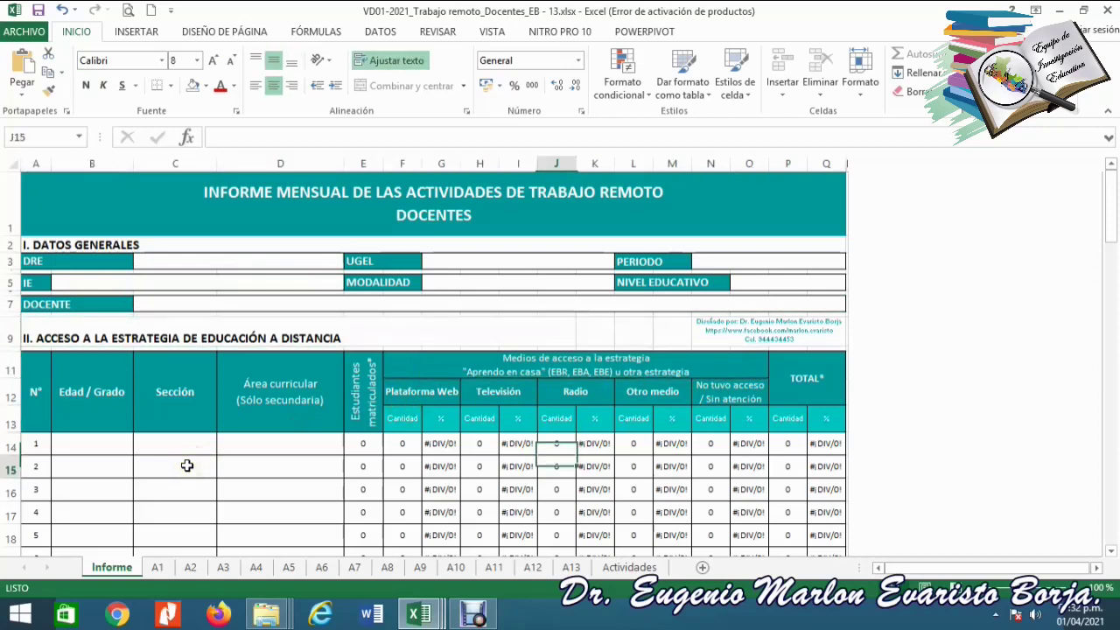
{"action": "key", "text": "Up"}
{"action": "key", "text": "Up"}
{"action": "key", "text": "Up"}
{"action": "key", "text": "Up"}
{"action": "key", "text": "Up"}
{"action": "key", "text": "Up"}
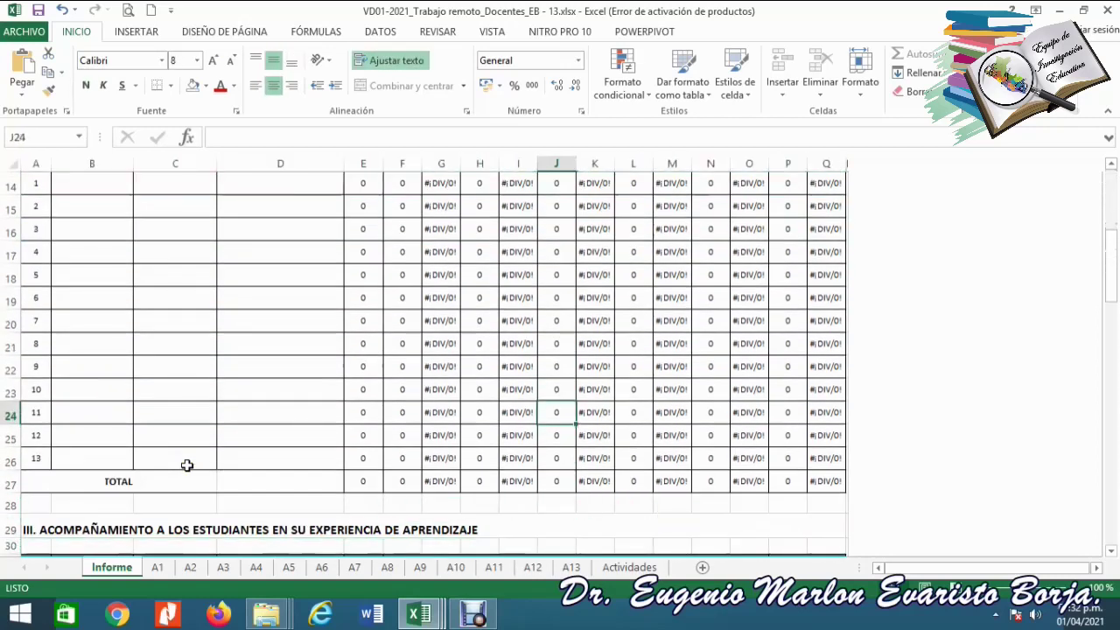
- Switch to the filled-in example workbook and review its general data, including the DRE, modality, education level and teacher fields
{"action": "left_click", "coordinate": [1058, 13]}
{"action": "left_click", "coordinate": [226, 280]}
{"action": "key", "text": "Up"}
{"action": "key", "text": "Up"}
{"action": "key", "text": "Right"}
{"action": "key", "text": "Down"}
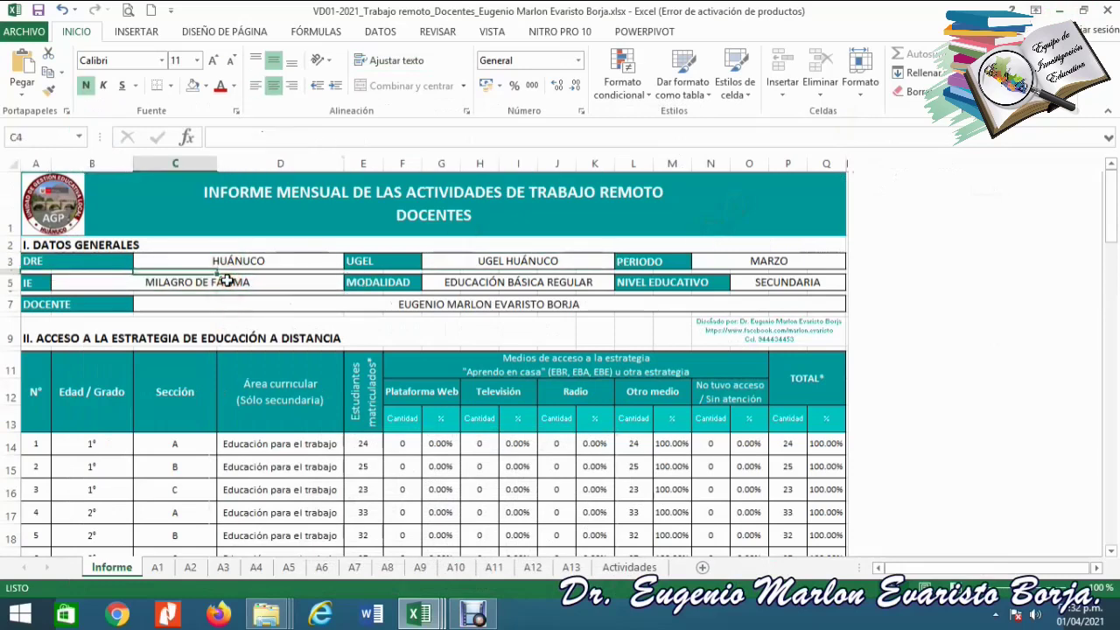
{"action": "key", "text": "Up"}
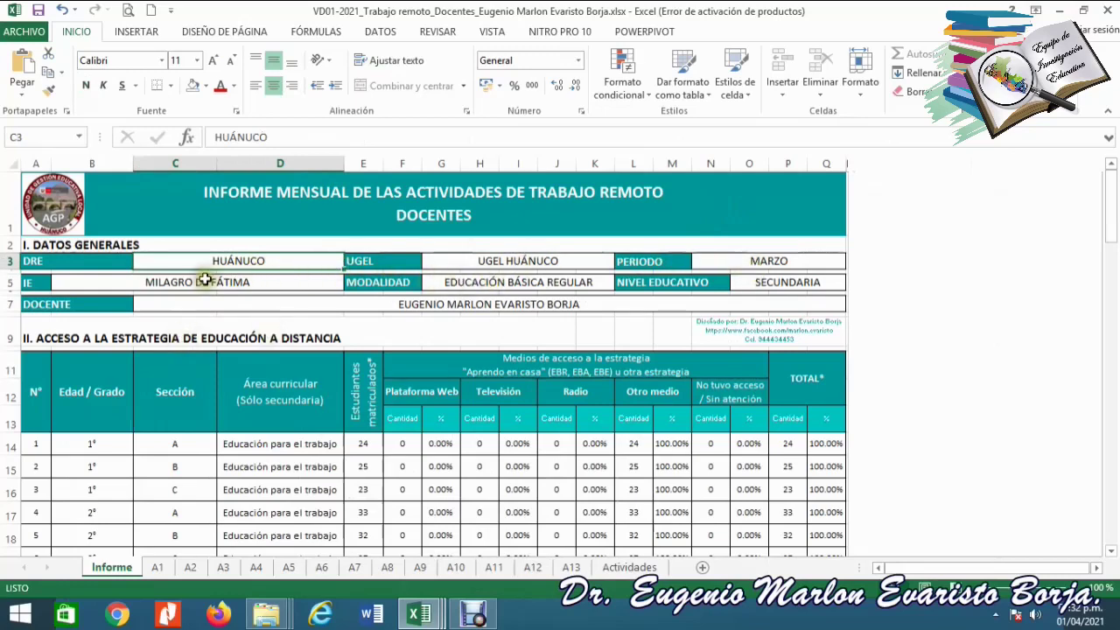
{"action": "left_click", "coordinate": [518, 282]}
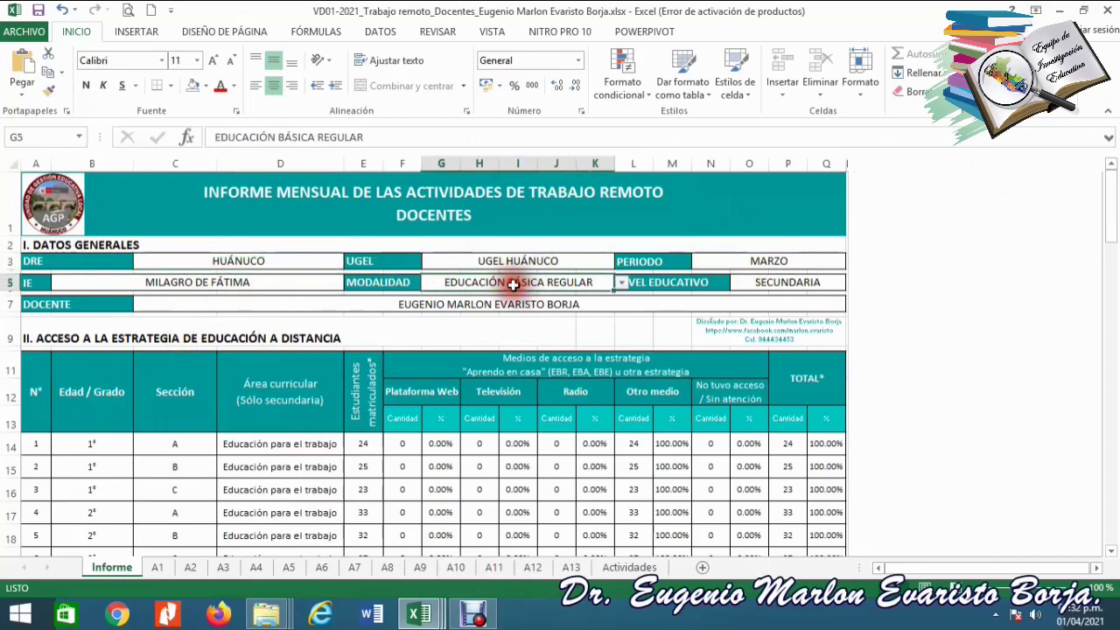
{"action": "left_click", "coordinate": [786, 285]}
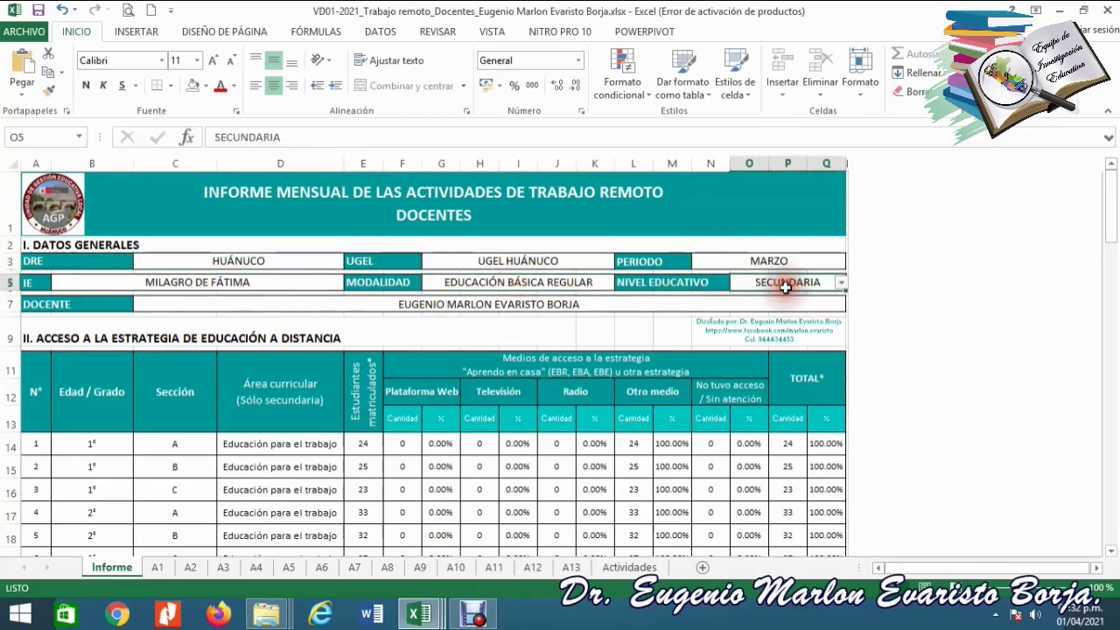
{"action": "left_click", "coordinate": [421, 307]}
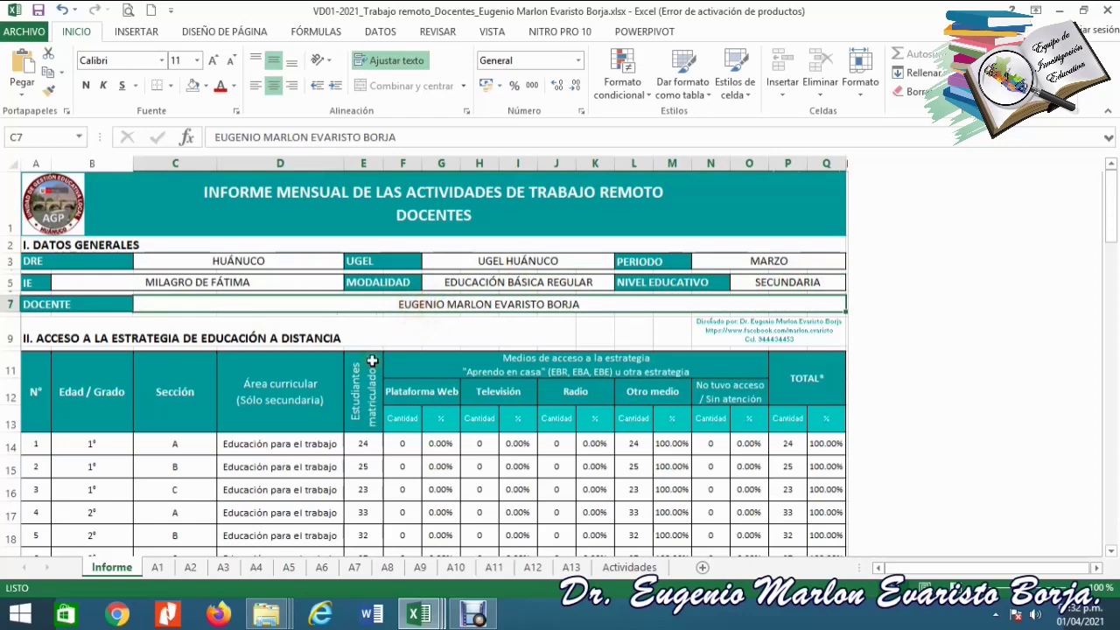
- Examine the filled-in section II table of grades, sections, enrolled students and means of access, down to row 26
{"action": "key", "text": "Down"}
{"action": "key", "text": "Down"}
{"action": "key", "text": "Down"}
{"action": "key", "text": "Down"}
{"action": "key", "text": "Down"}
{"action": "key", "text": "Down"}
{"action": "key", "text": "Up"}
{"action": "key", "text": "Up"}
{"action": "key", "text": "Up"}
{"action": "key", "text": "Up"}
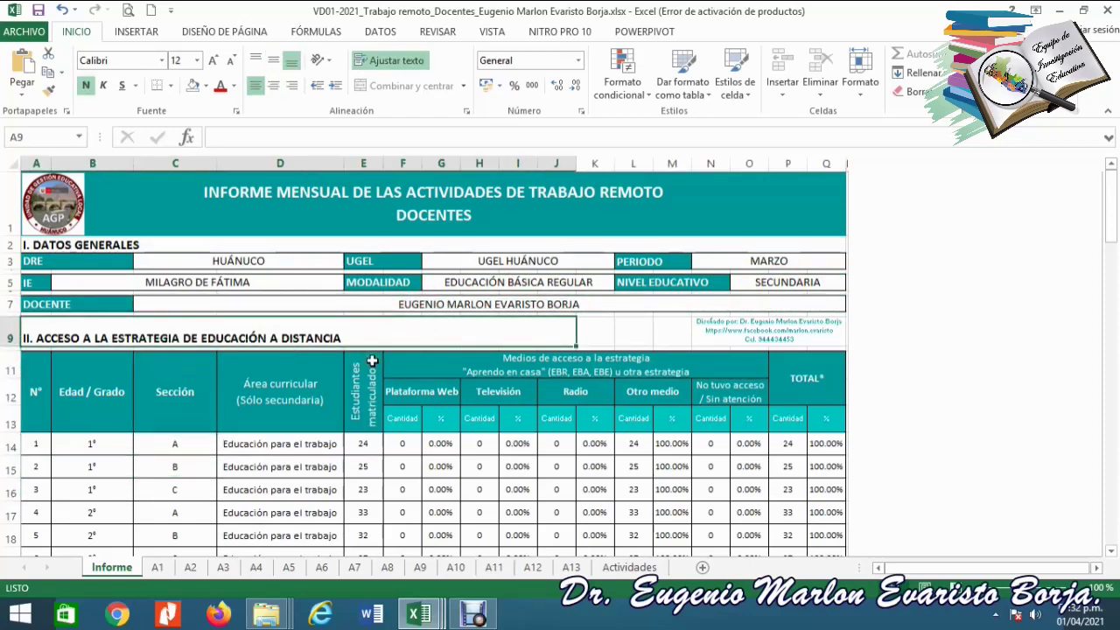
{"action": "key", "text": "Down"}
{"action": "key", "text": "Down"}
{"action": "key", "text": "Down"}
{"action": "key", "text": "Down"}
{"action": "key", "text": "Down"}
{"action": "key", "text": "Down"}
{"action": "key", "text": "Down"}
{"action": "key", "text": "Down"}
{"action": "key", "text": "Down"}
{"action": "key", "text": "Down"}
{"action": "key", "text": "Down"}
{"action": "key", "text": "Down"}
{"action": "key", "text": "Down"}
{"action": "key", "text": "Down"}
{"action": "key", "text": "Down"}
{"action": "key", "text": "Down"}
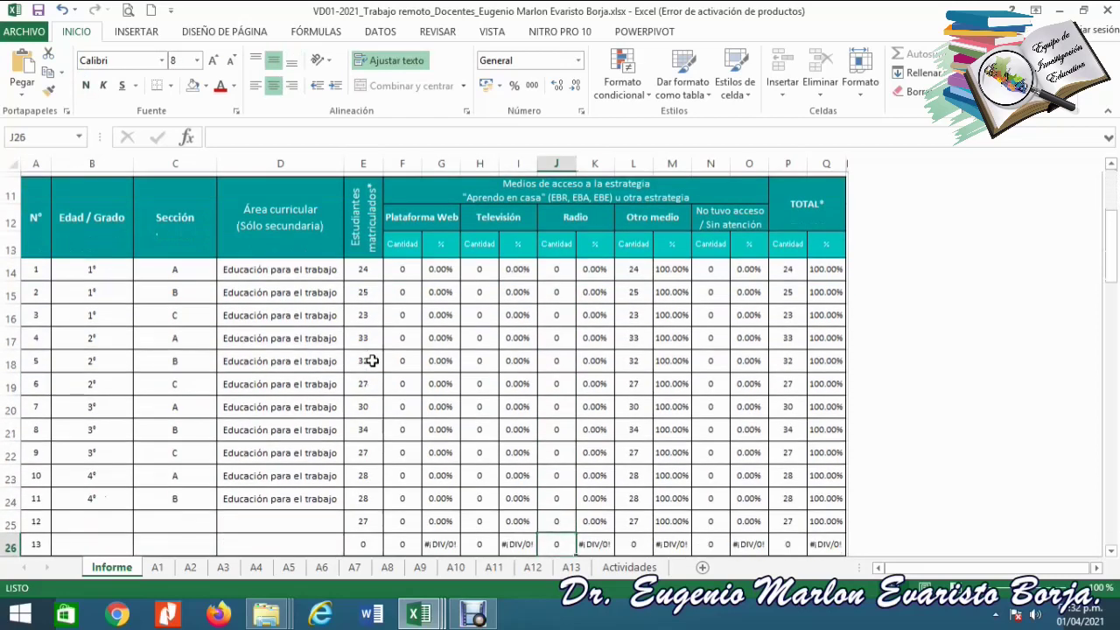
- Check the curricular area entries in column D of the section II table, from row 16 to row 24
{"action": "left_click", "coordinate": [240, 316]}
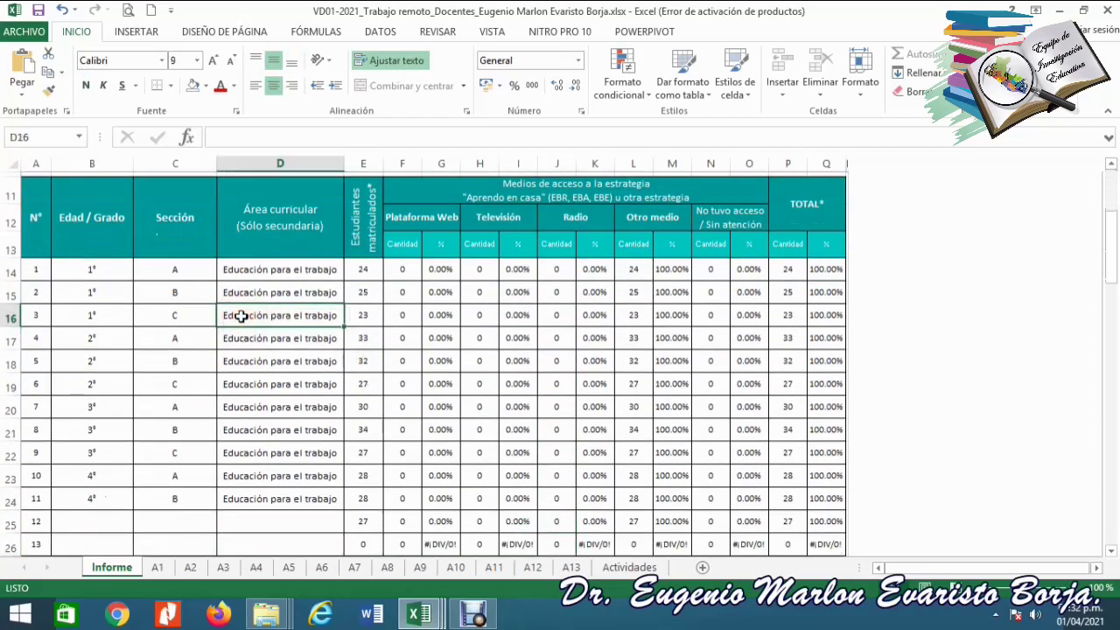
{"action": "key", "text": "Down"}
{"action": "key", "text": "Down"}
{"action": "key", "text": "Down"}
{"action": "key", "text": "Down"}
{"action": "key", "text": "Down"}
{"action": "key", "text": "Down"}
{"action": "key", "text": "Down"}
{"action": "key", "text": "Down"}
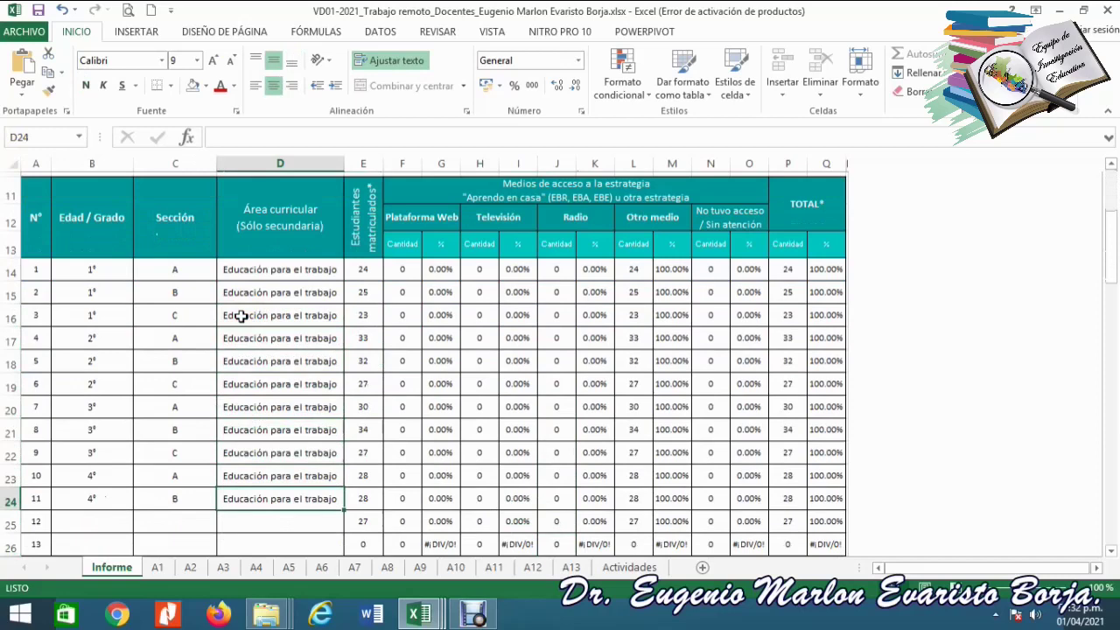
- Go back over the curricular area column of the filled-in section II table, between row 14 and row 24
{"action": "key", "text": "Up"}
{"action": "key", "text": "Up"}
{"action": "key", "text": "Up"}
{"action": "key", "text": "Up"}
{"action": "key", "text": "Up"}
{"action": "key", "text": "Up"}
{"action": "key", "text": "Up"}
{"action": "key", "text": "Up"}
{"action": "key", "text": "Up"}
{"action": "key", "text": "Up"}
{"action": "key", "text": "Down"}
{"action": "key", "text": "Down"}
{"action": "key", "text": "Down"}
{"action": "key", "text": "Down"}
{"action": "key", "text": "Down"}
{"action": "key", "text": "Down"}
{"action": "key", "text": "Down"}
{"action": "key", "text": "Down"}
{"action": "key", "text": "Down"}
{"action": "key", "text": "Down"}
{"action": "key", "text": "Down"}
{"action": "key", "text": "Up"}
{"action": "key", "text": "Up"}
{"action": "key", "text": "Down"}
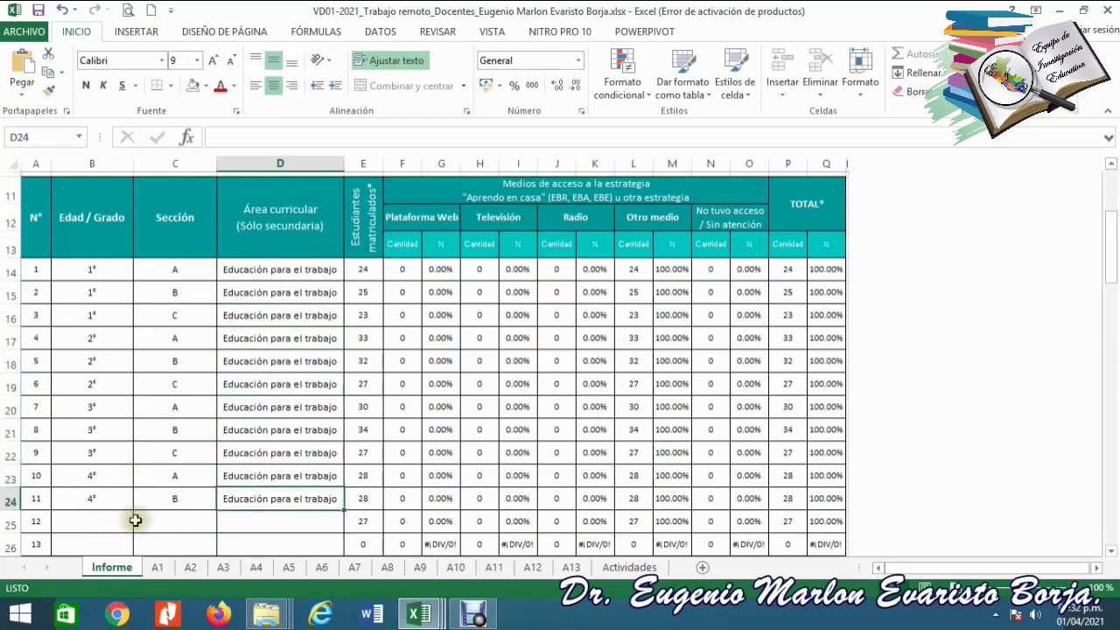
- Look past the unfilled grade cells in rows 25 and 26 and the section II total row to the section III heading
{"action": "left_click", "coordinate": [90, 520]}
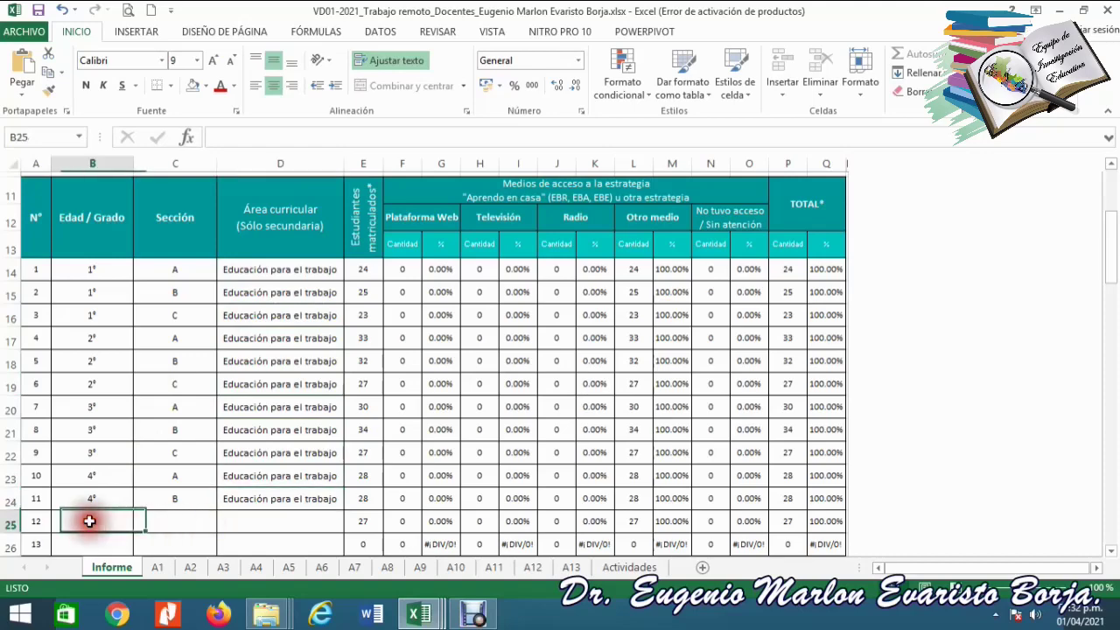
{"action": "key", "text": "Down"}
{"action": "key", "text": "Down"}
{"action": "key", "text": "Down"}
{"action": "key", "text": "Down"}
{"action": "key", "text": "Down"}
{"action": "key", "text": "Down"}
{"action": "key", "text": "Down"}
{"action": "key", "text": "Down"}
{"action": "key", "text": "Down"}
{"action": "key", "text": "Down"}
{"action": "key", "text": "Down"}
{"action": "key", "text": "Down"}
{"action": "key", "text": "Down"}
{"action": "key", "text": "Down"}
{"action": "key", "text": "Down"}
{"action": "key", "text": "Down"}
{"action": "key", "text": "Down"}
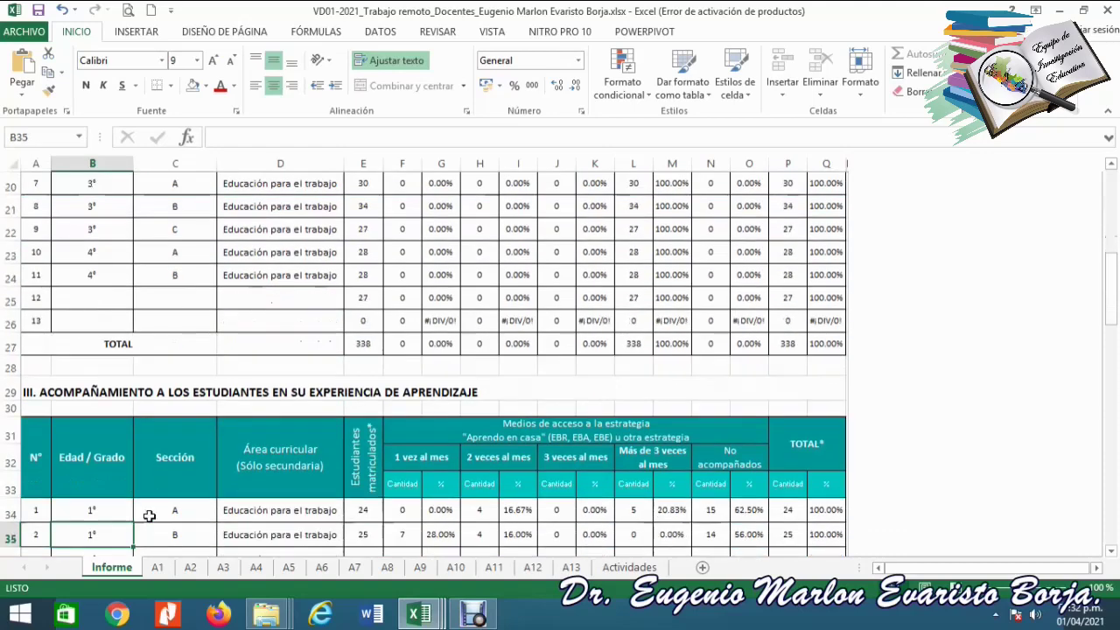
{"action": "key", "text": "Up"}
{"action": "key", "text": "Up"}
{"action": "key", "text": "Up"}
{"action": "key", "text": "Up"}
{"action": "key", "text": "Up"}
{"action": "key", "text": "Up"}
{"action": "key", "text": "Up"}
{"action": "key", "text": "Up"}
{"action": "key", "text": "Up"}
{"action": "key", "text": "Up"}
{"action": "key", "text": "Up"}
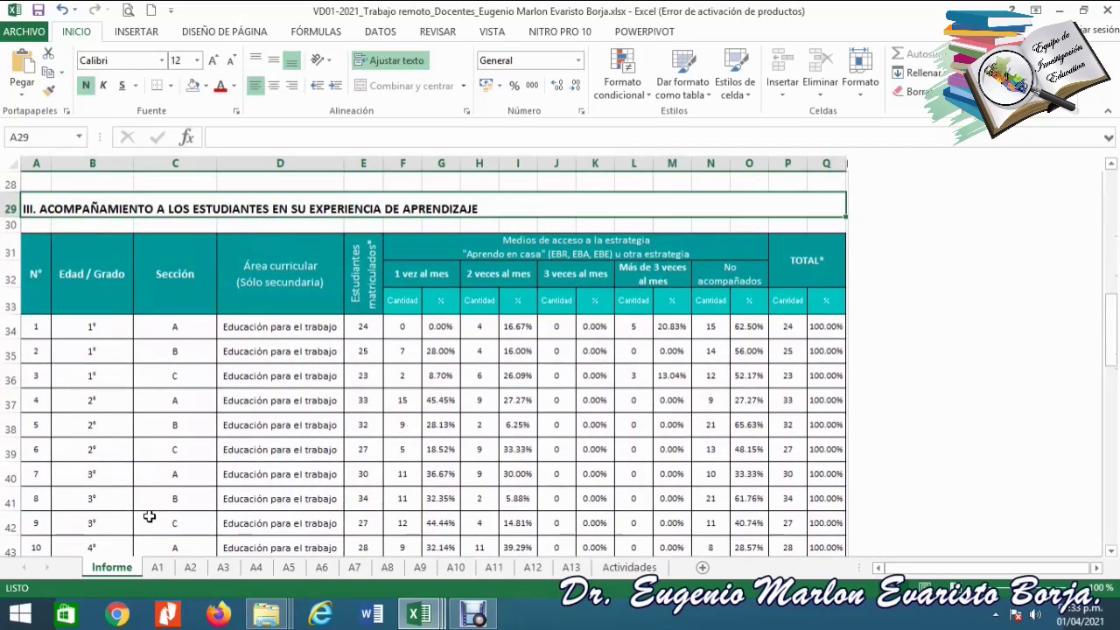
- Examine the filled-in section III table on student accompaniment, down to its total row
{"action": "key", "text": "Down"}
{"action": "key", "text": "Down"}
{"action": "key", "text": "Down"}
{"action": "key", "text": "Down"}
{"action": "key", "text": "Down"}
{"action": "key", "text": "Down"}
{"action": "key", "text": "Down"}
{"action": "key", "text": "Down"}
{"action": "key", "text": "Down"}
{"action": "key", "text": "Down"}
{"action": "key", "text": "Down"}
{"action": "key", "text": "Down"}
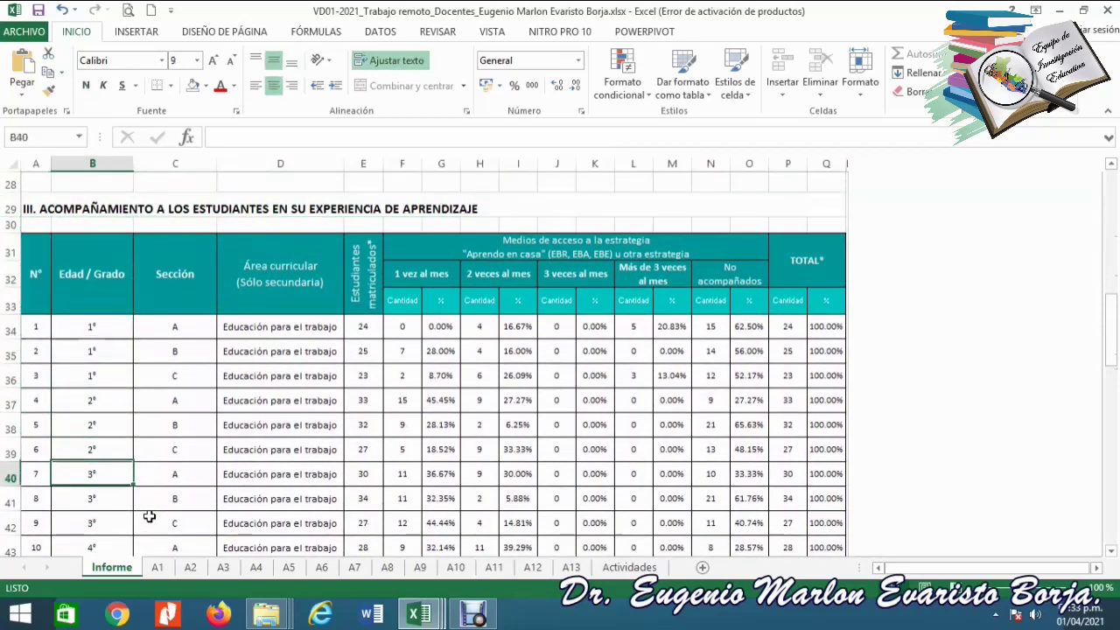
{"action": "key", "text": "Down"}
{"action": "key", "text": "Down"}
{"action": "key", "text": "Down"}
{"action": "key", "text": "Down"}
{"action": "key", "text": "Down"}
- Try to clear the grade in cell B41 of the section III table
{"action": "key", "text": "Up"}
{"action": "key", "text": "Up"}
{"action": "key", "text": "Up"}
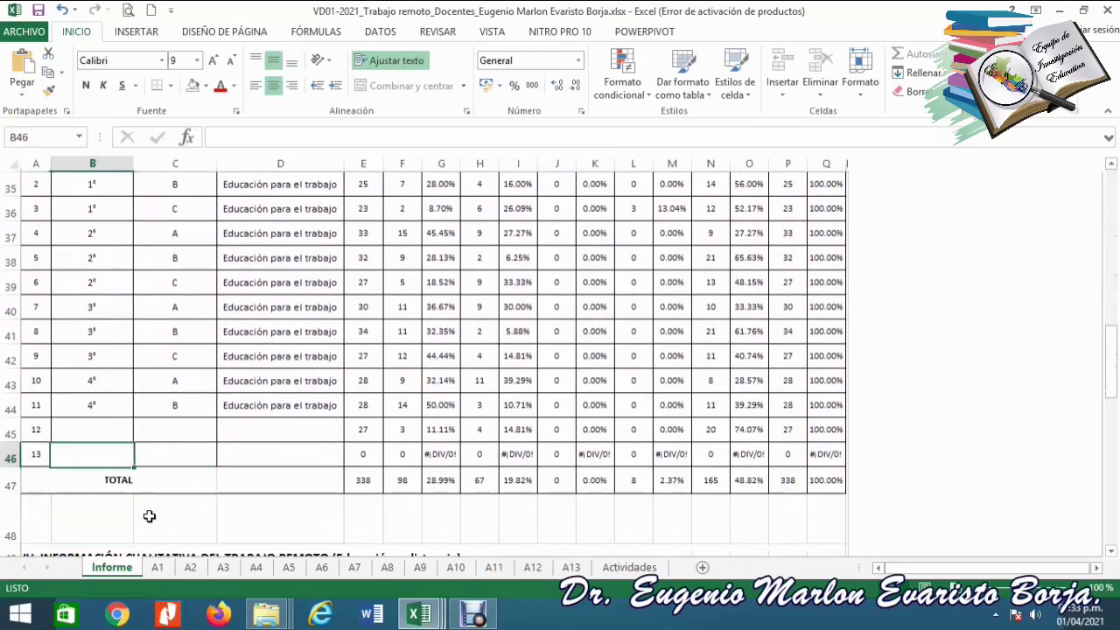
{"action": "key", "text": "Up"}
{"action": "key", "text": "Up"}
{"action": "key", "text": "Up"}
{"action": "key", "text": "Up"}
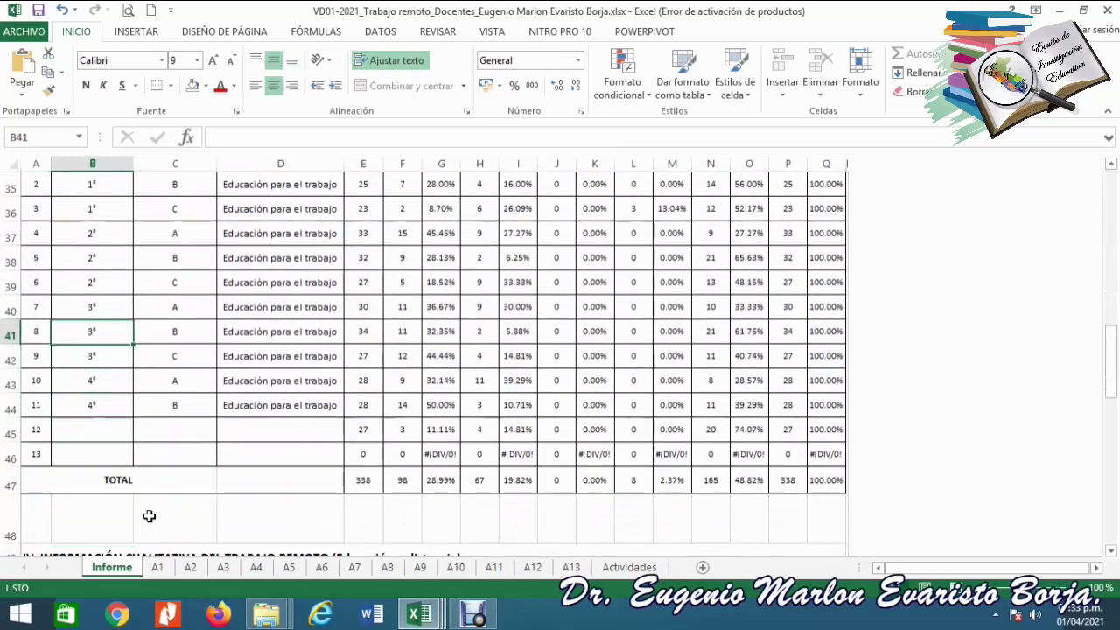
{"action": "key", "text": "Delete"}
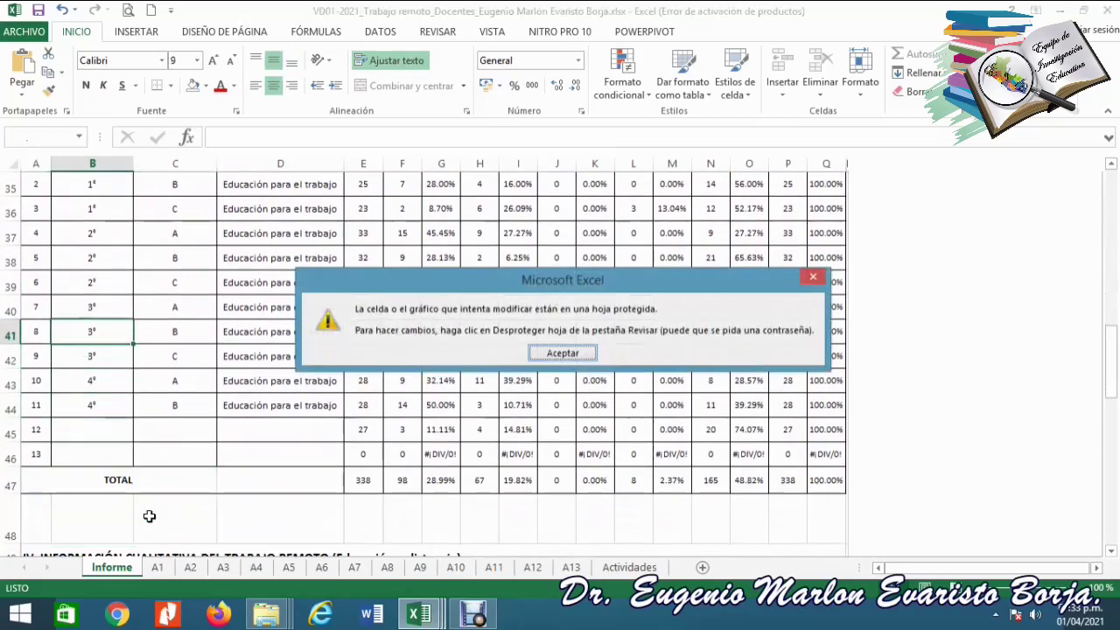
{"action": "left_click", "coordinate": [571, 354]}
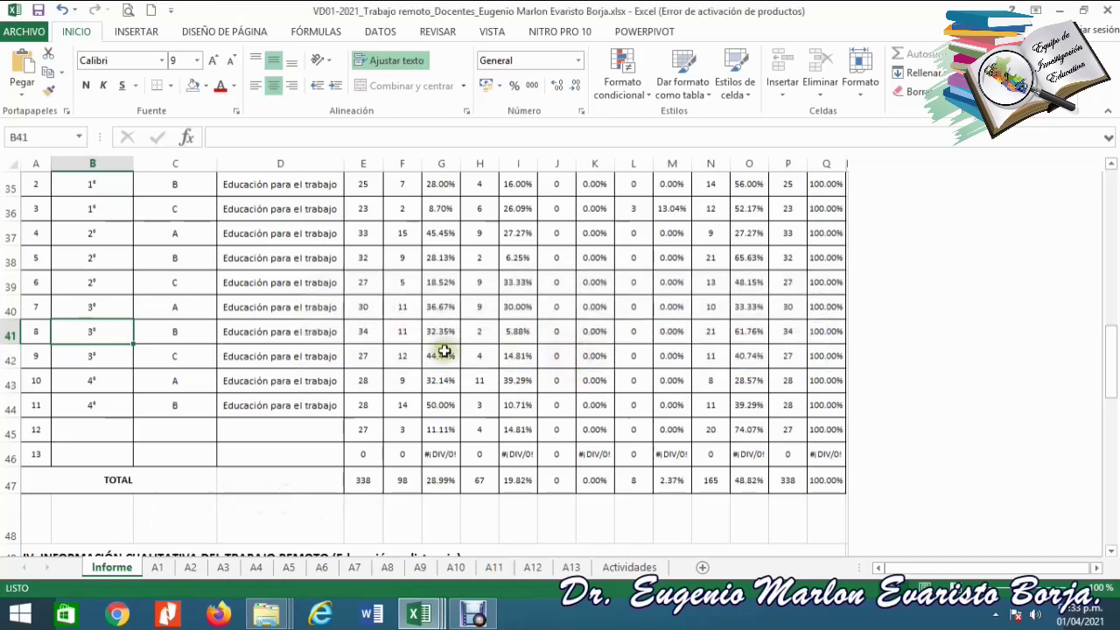
- Review the section III table's accompaniment frequency columns and headers, from row 31 to row 46
{"action": "key", "text": "Up"}
{"action": "key", "text": "Up"}
{"action": "key", "text": "Up"}
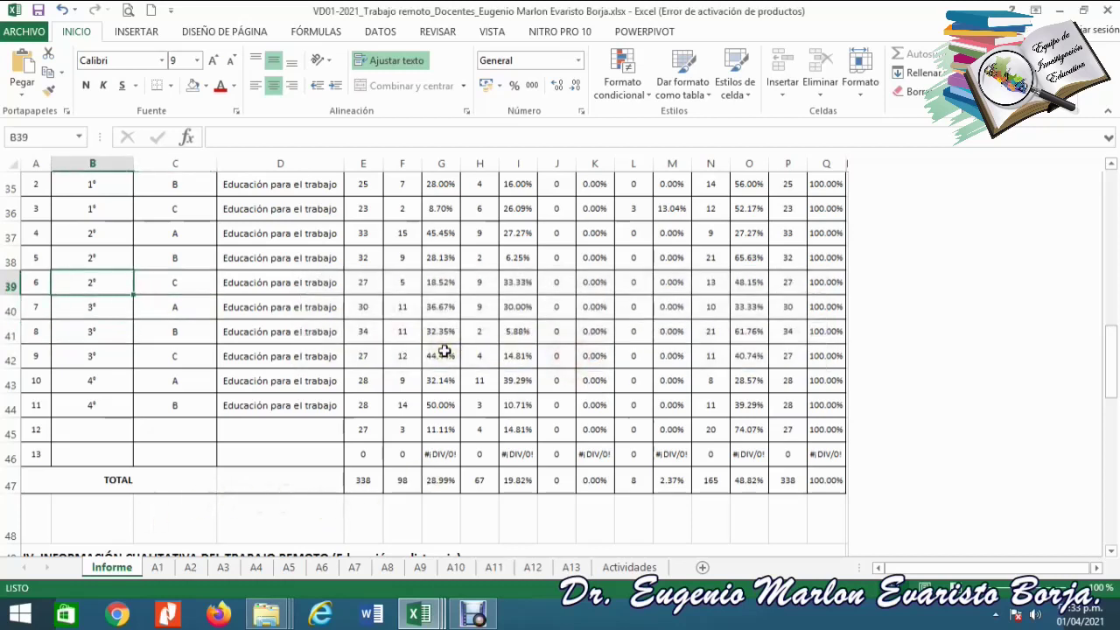
{"action": "key", "text": "Up"}
{"action": "key", "text": "Up"}
{"action": "key", "text": "Up"}
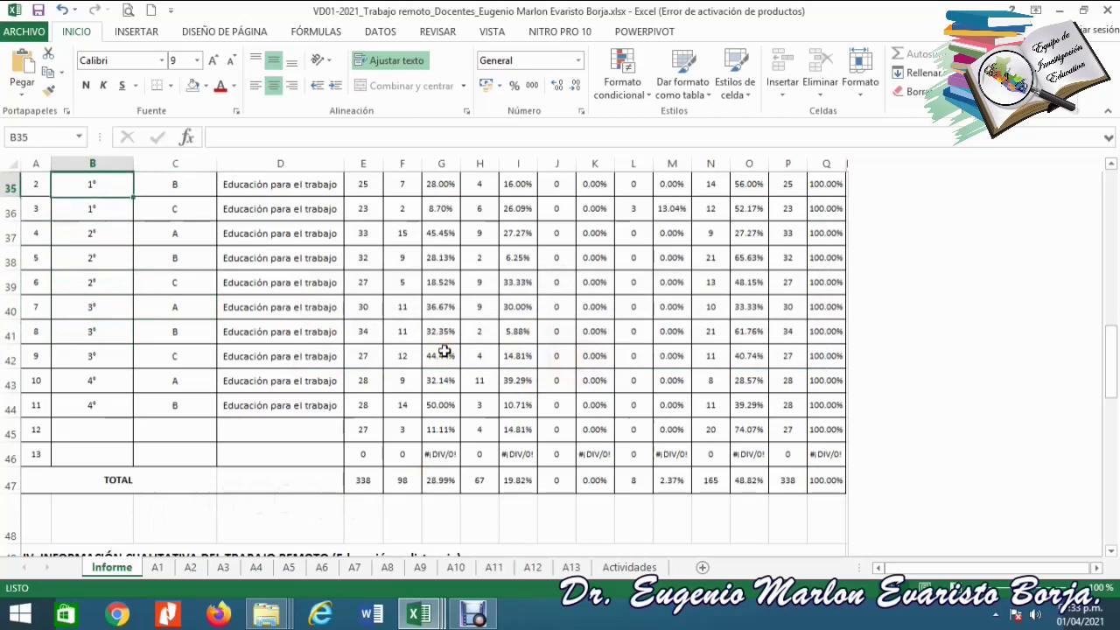
{"action": "scroll", "coordinate": [445, 351], "scroll_direction": "up", "scroll_amount": 2}
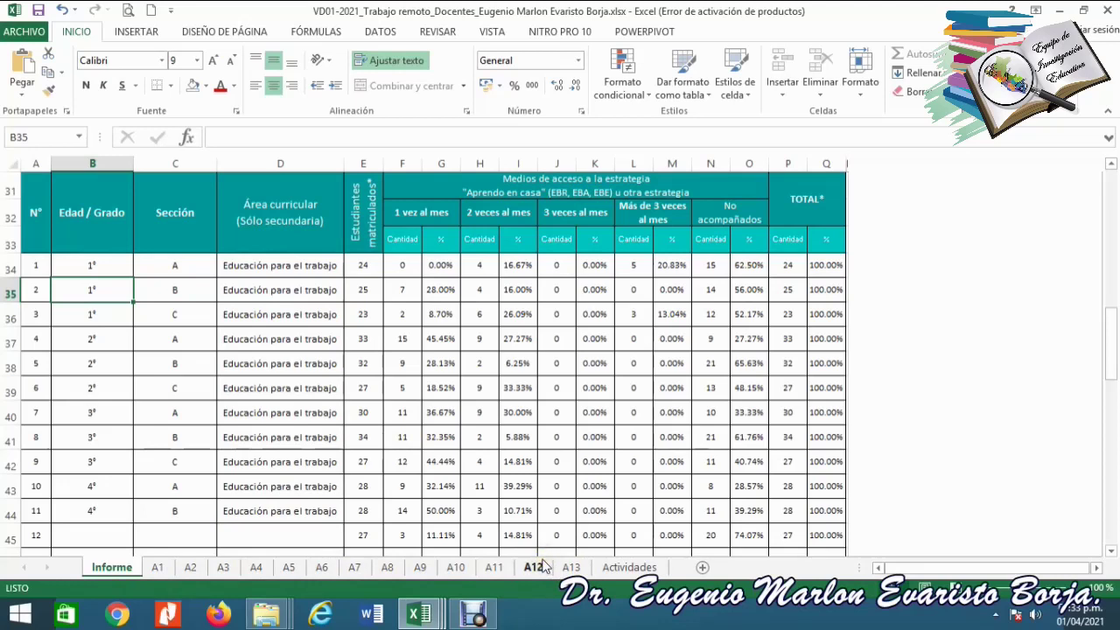
{"action": "left_click", "coordinate": [441, 553]}
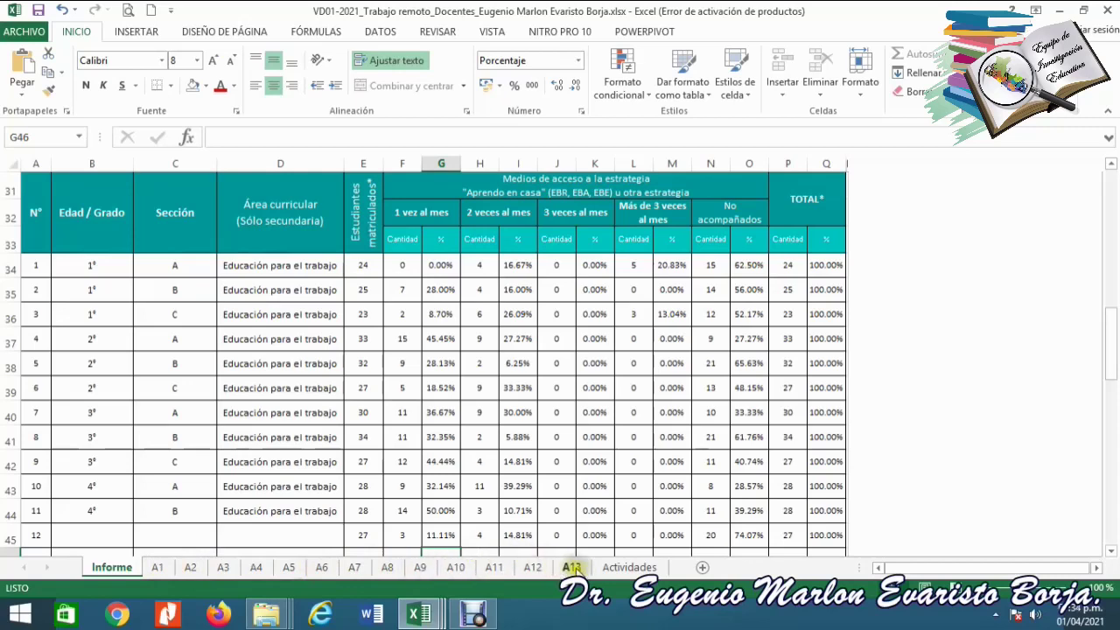
- Open sheet A1 and inspect the UGEL cell linked to the Informe sheet
{"action": "left_click", "coordinate": [158, 568]}
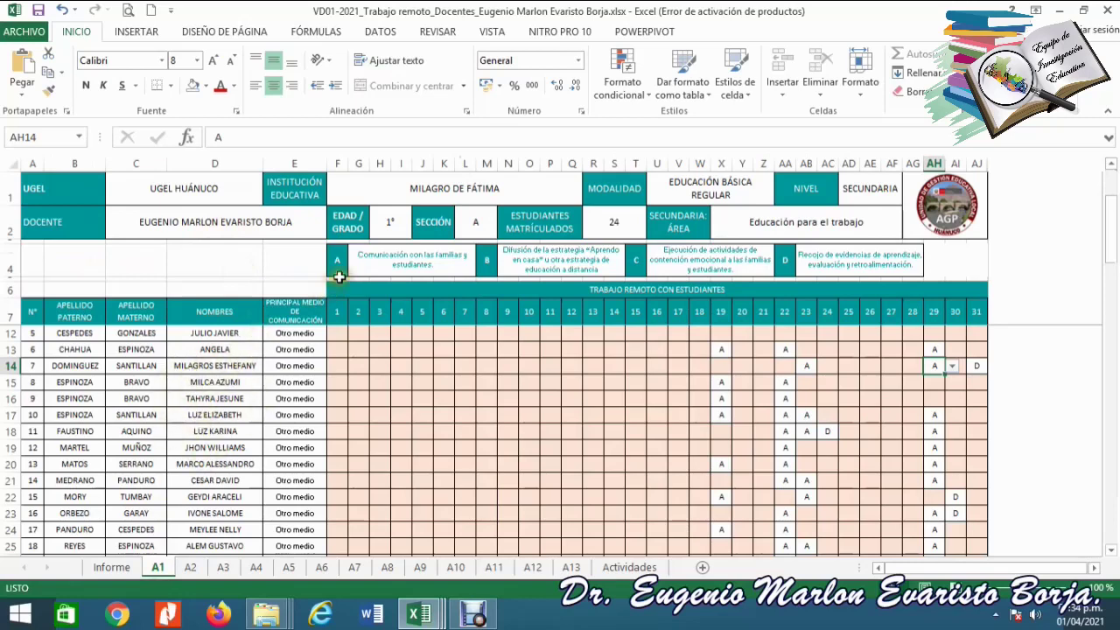
{"action": "left_click", "coordinate": [162, 192]}
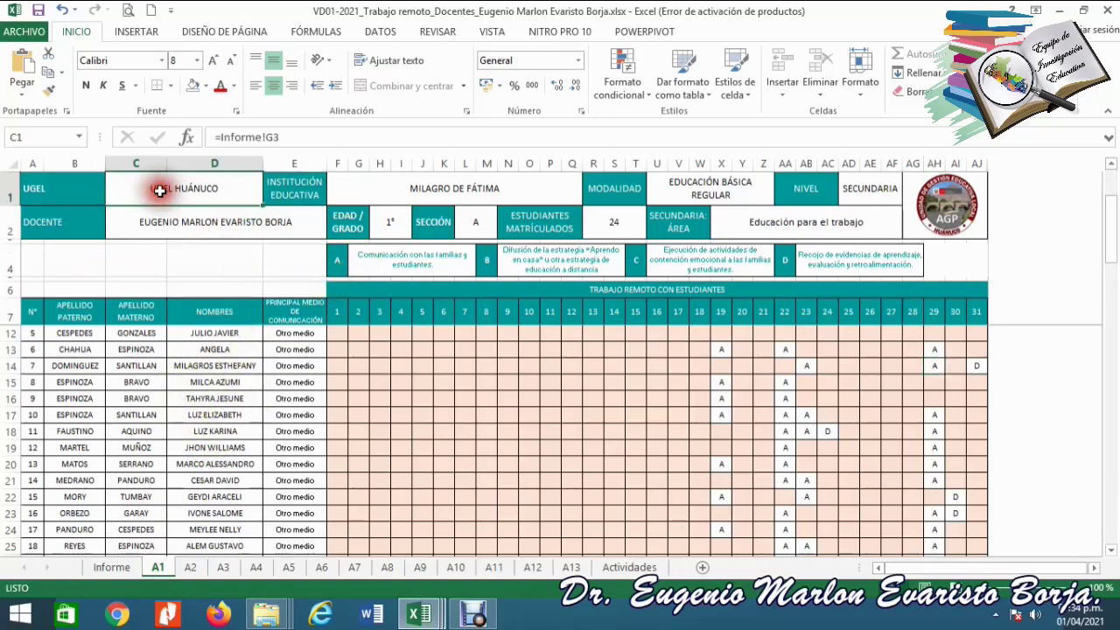
{"action": "key", "text": "Right"}
{"action": "key", "text": "Right"}
{"action": "key", "text": "Left"}
{"action": "key", "text": "Left"}
{"action": "key", "text": "Right"}
{"action": "key", "text": "Left"}
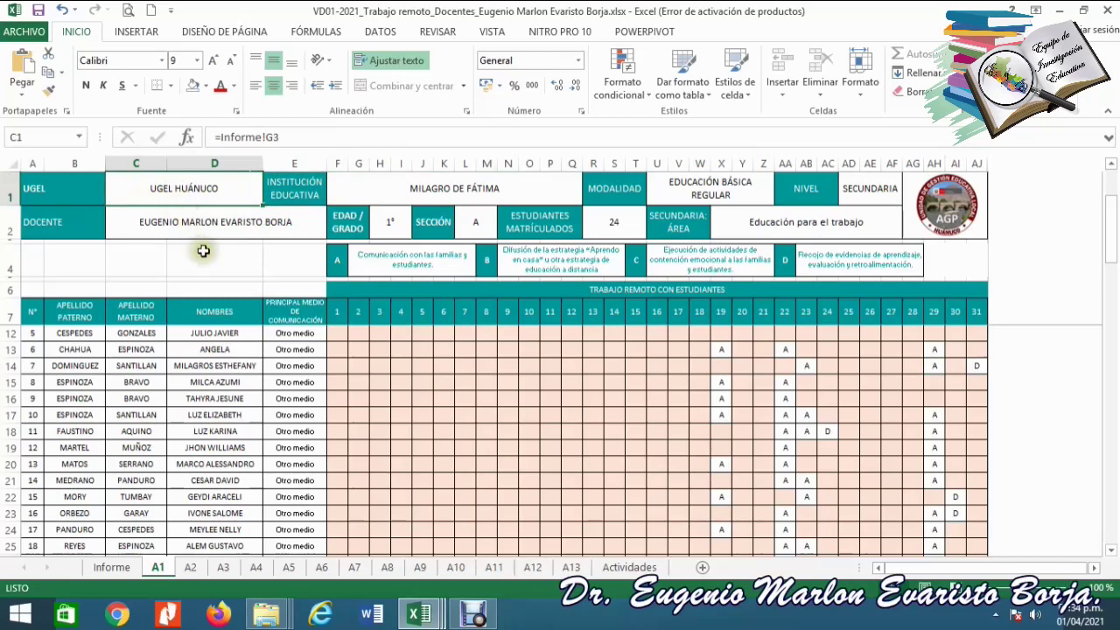
- Inspect the linked institution, modality, level and teacher cells in the header of sheet A1
{"action": "left_click", "coordinate": [457, 187]}
{"action": "key", "text": "Right"}
{"action": "key", "text": "Right"}
{"action": "key", "text": "Right"}
{"action": "key", "text": "Right"}
{"action": "key", "text": "Right"}
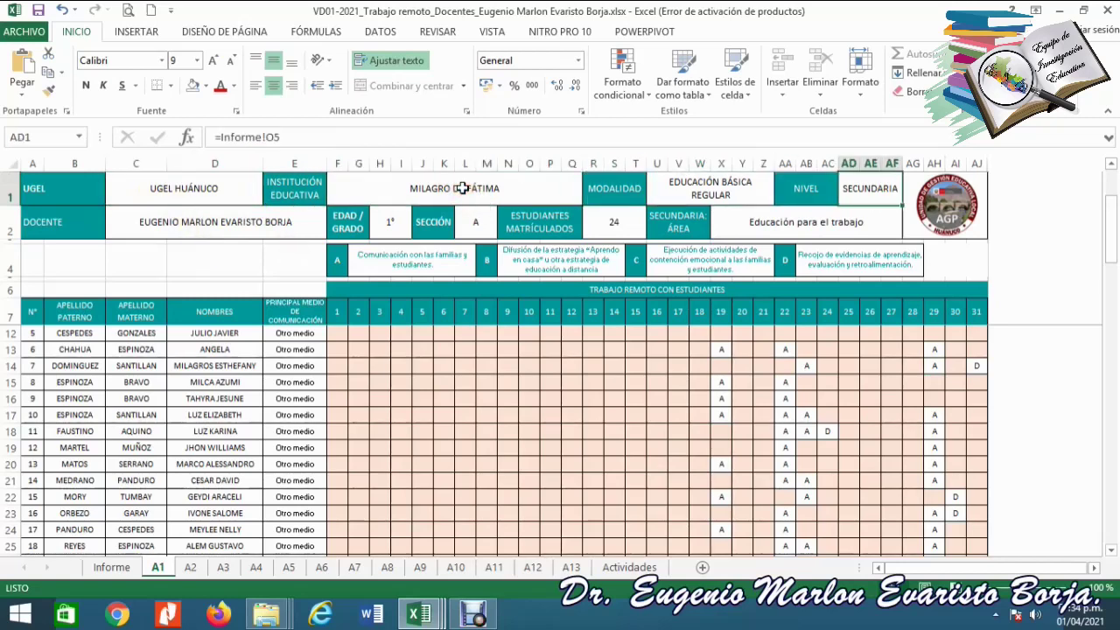
{"action": "left_click", "coordinate": [188, 224]}
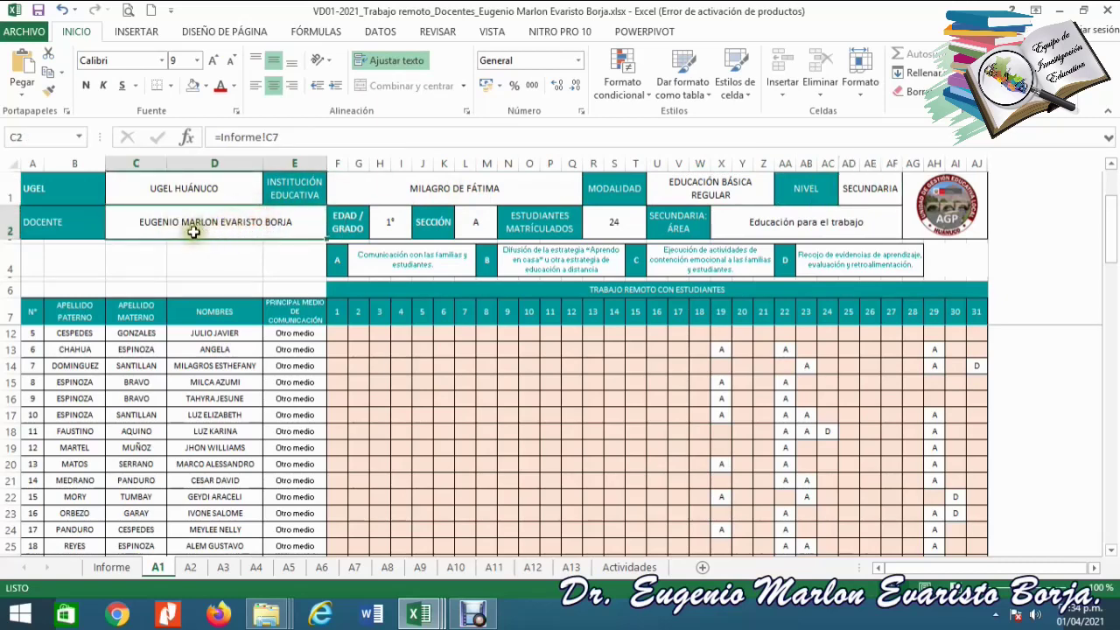
- Set the grade to 3° and the section to G on sheet A1, and check the first row of the Informe table
{"action": "left_click", "coordinate": [383, 222]}
{"action": "left_click", "coordinate": [419, 233]}
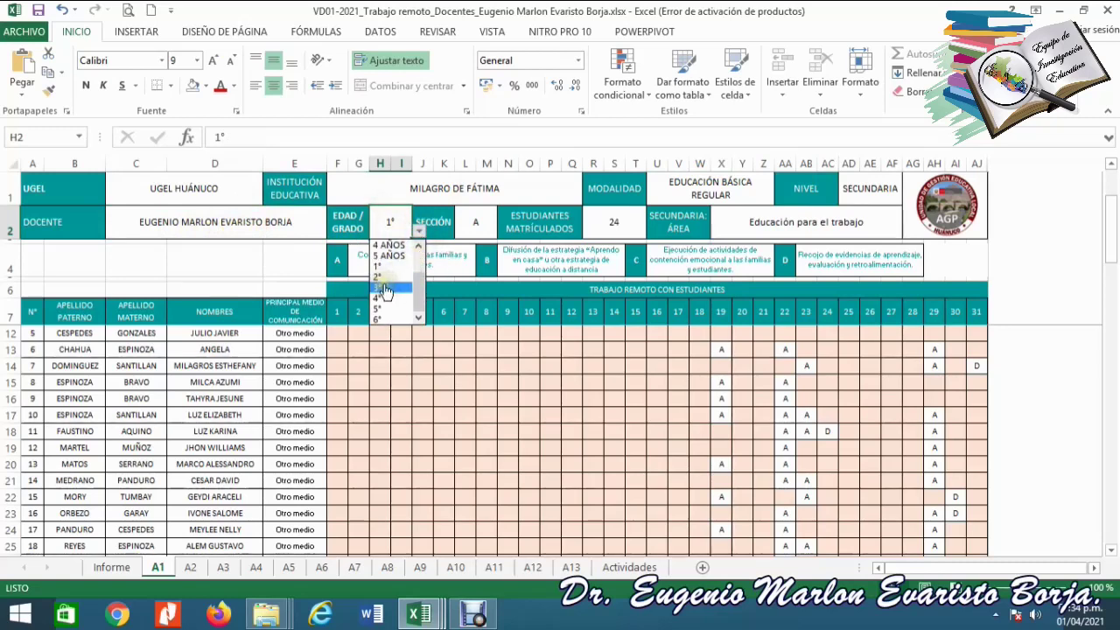
{"action": "left_click", "coordinate": [384, 287]}
{"action": "left_click", "coordinate": [475, 221]}
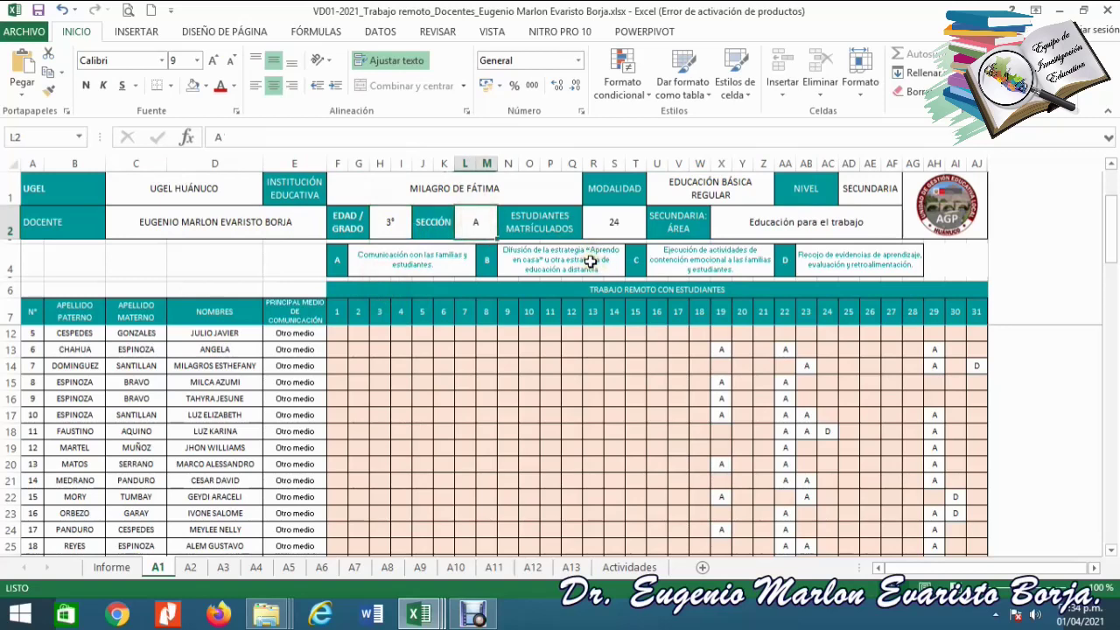
{"action": "type", "text": "G"}
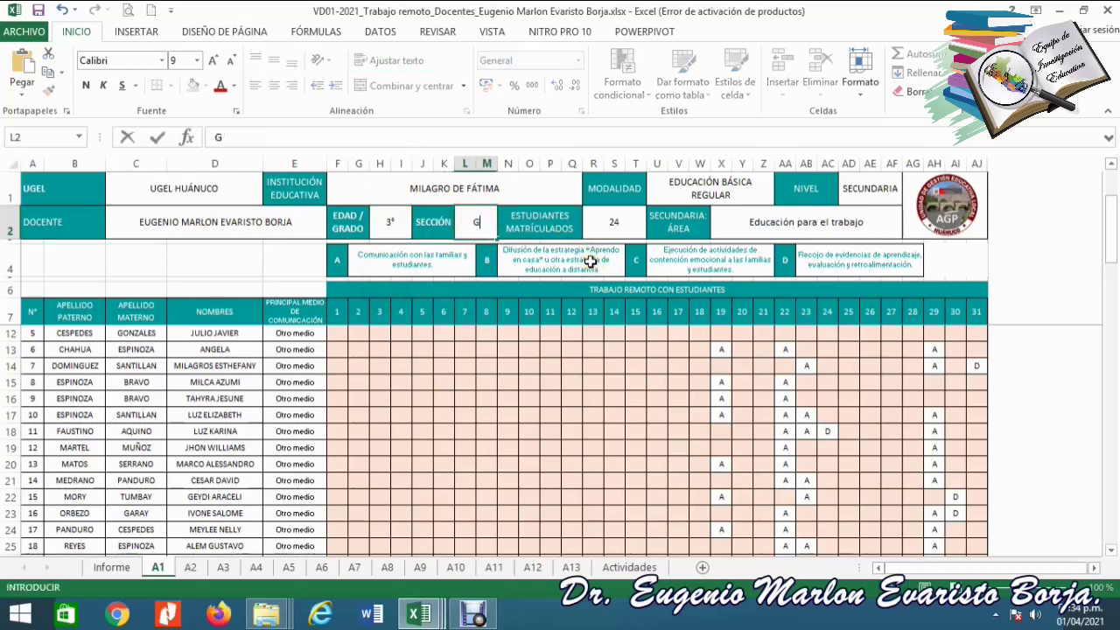
{"action": "key", "text": "ctrl+Return"}
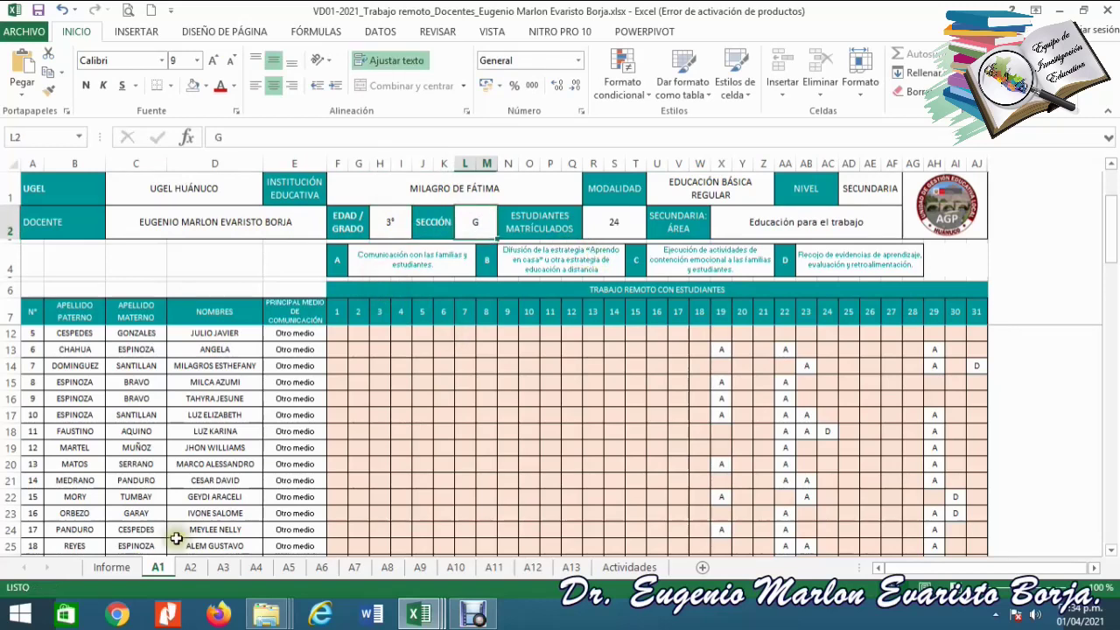
{"action": "left_click", "coordinate": [112, 567]}
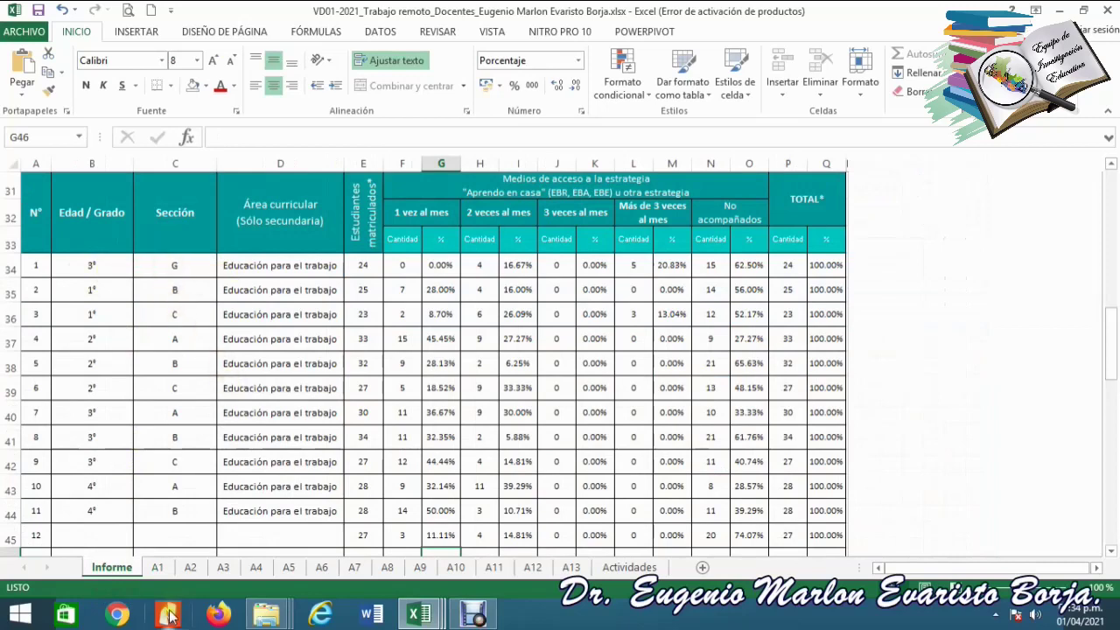
- Return to sheet A1 and set the grade to 1° and the section to A
{"action": "left_click", "coordinate": [157, 567]}
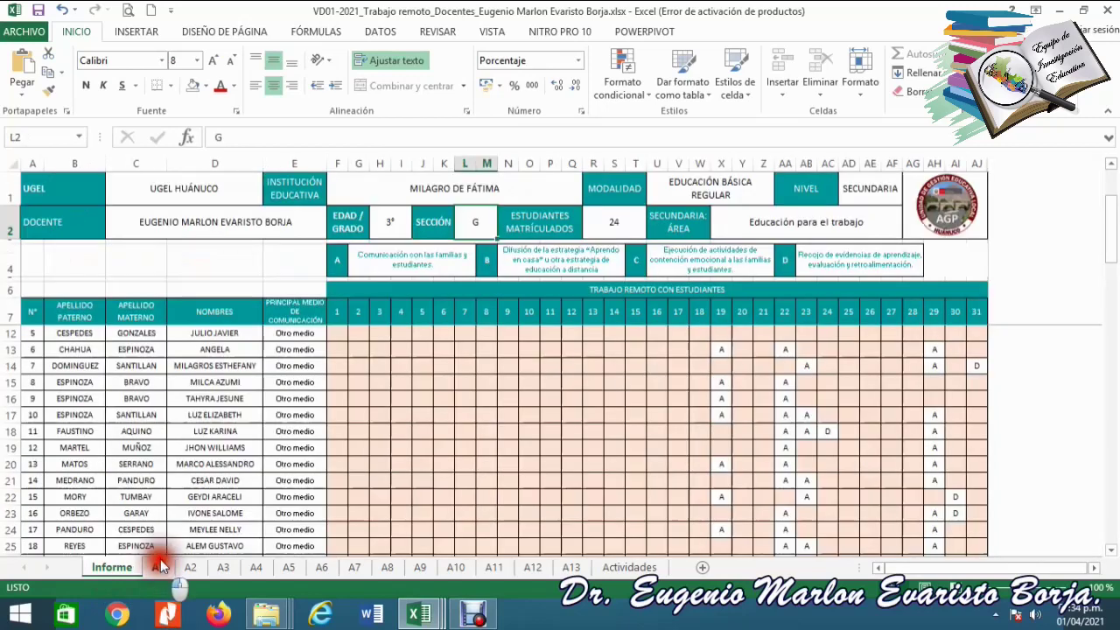
{"action": "left_click", "coordinate": [391, 234]}
{"action": "left_click", "coordinate": [419, 230]}
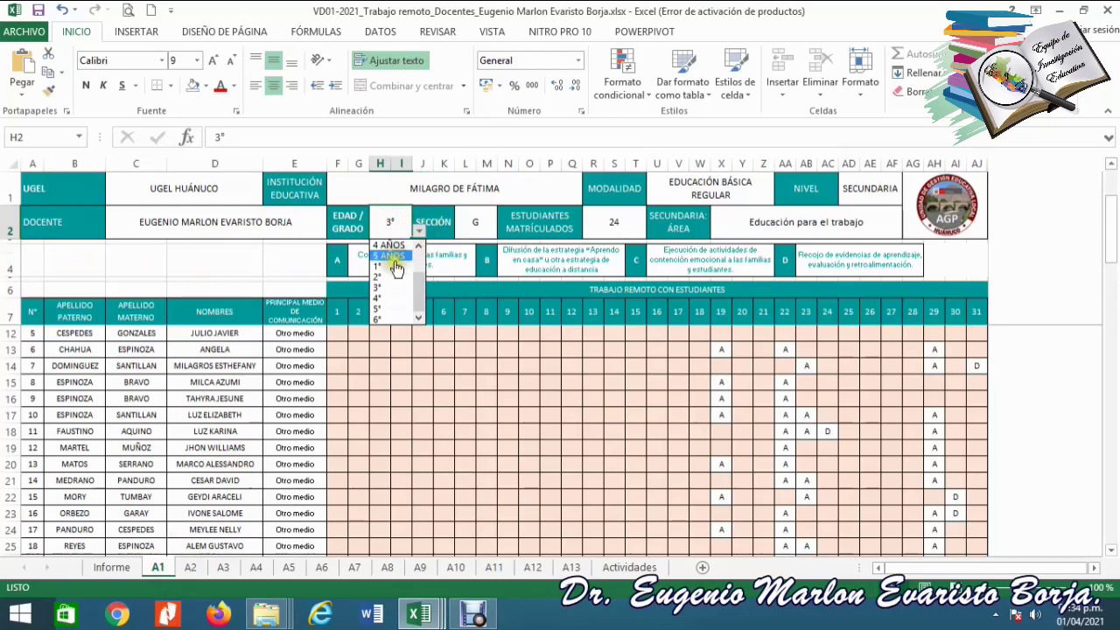
{"action": "left_click", "coordinate": [394, 267]}
{"action": "left_click", "coordinate": [474, 225]}
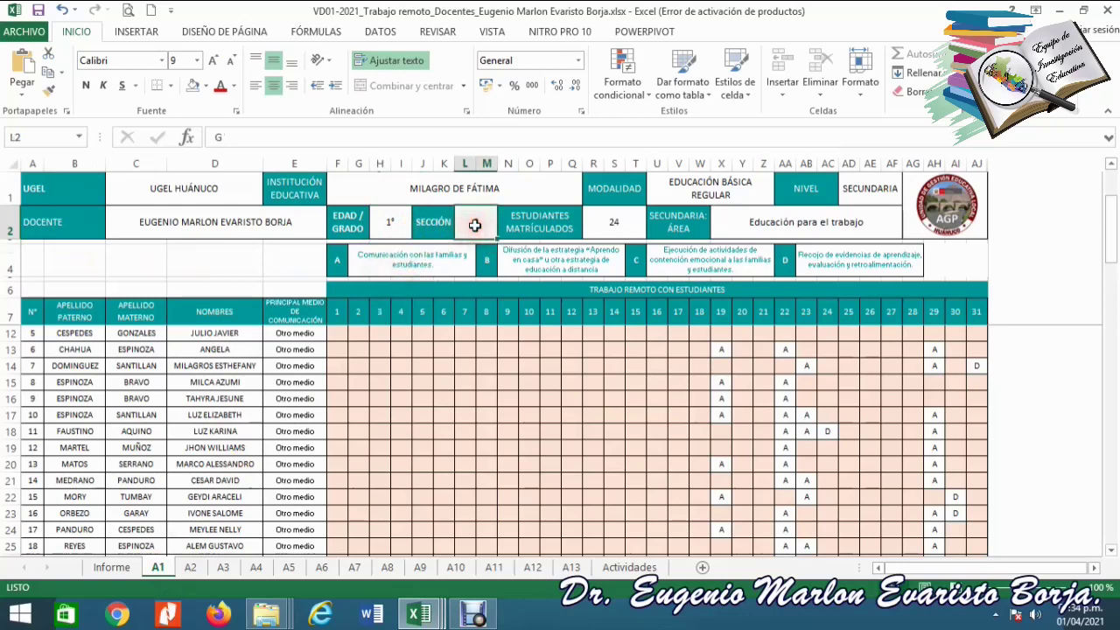
{"action": "type", "text": "A"}
{"action": "key", "text": "ctrl+Return"}
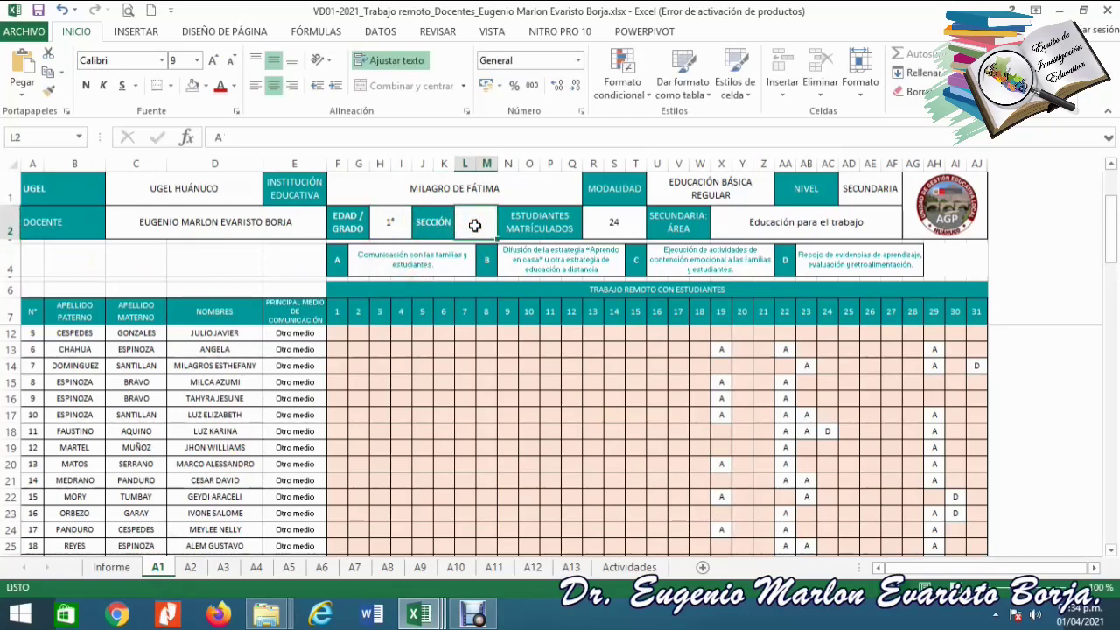
- Look through the student names in column D of sheet A1, down the list and back up
{"action": "left_click", "coordinate": [213, 385]}
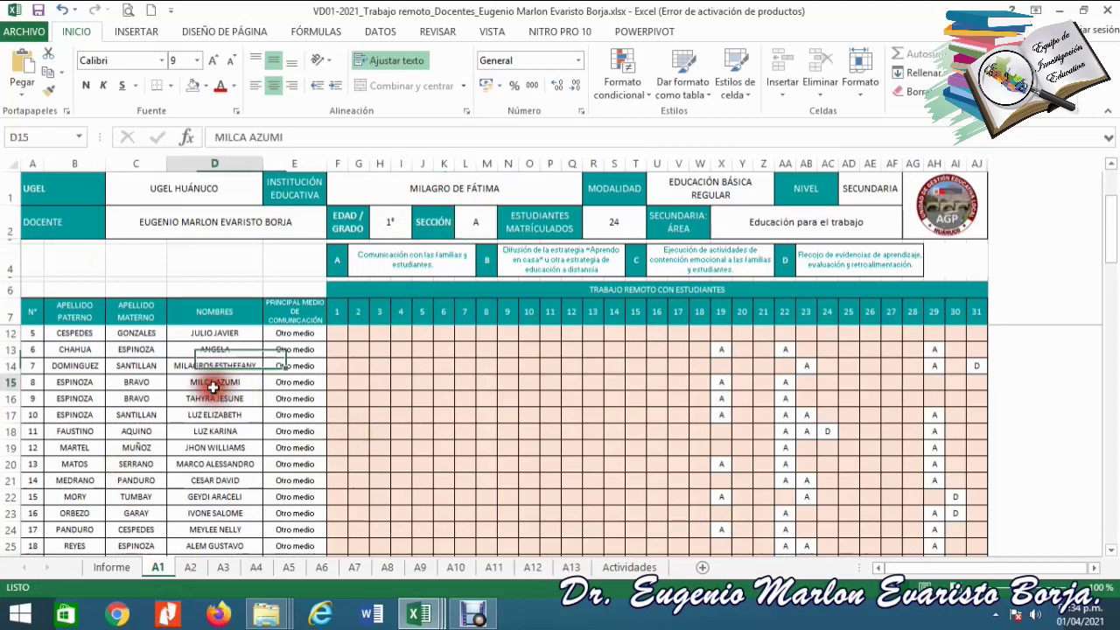
{"action": "key", "text": "Down"}
{"action": "key", "text": "Down"}
{"action": "key", "text": "Down"}
{"action": "key", "text": "Down"}
{"action": "key", "text": "Down"}
{"action": "key", "text": "Down"}
{"action": "key", "text": "Down"}
{"action": "key", "text": "Down"}
{"action": "key", "text": "Down"}
{"action": "key", "text": "Down"}
{"action": "key", "text": "Down"}
{"action": "key", "text": "Down"}
{"action": "key", "text": "Down"}
{"action": "key", "text": "Down"}
{"action": "key", "text": "Down"}
{"action": "key", "text": "Down"}
{"action": "key", "text": "Down"}
{"action": "key", "text": "Down"}
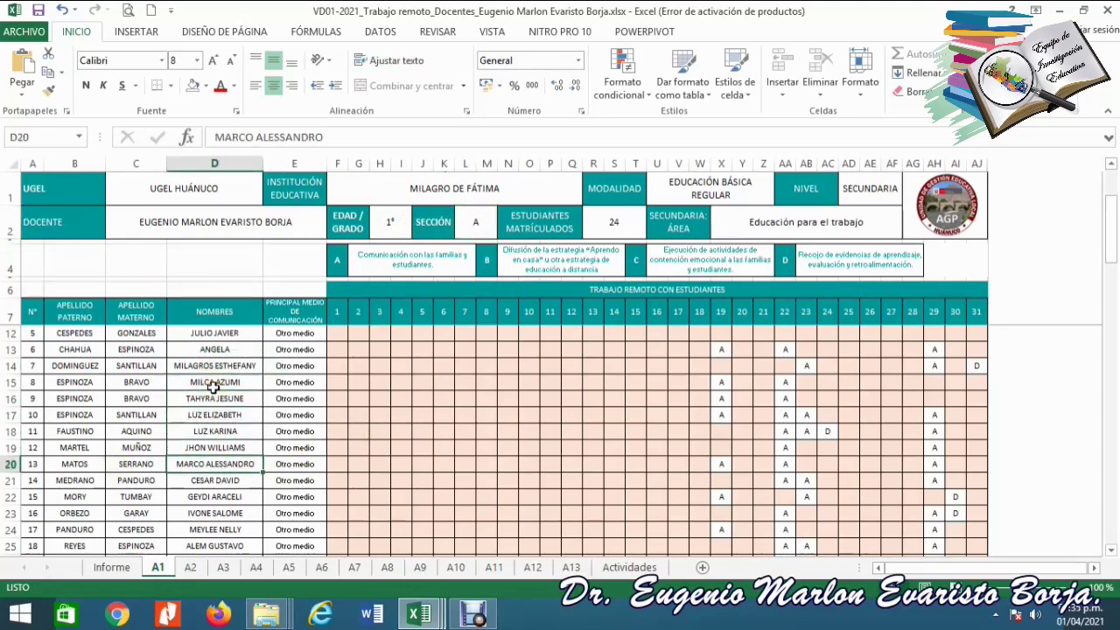
{"action": "key", "text": "Up"}
{"action": "key", "text": "Up"}
{"action": "key", "text": "Up"}
{"action": "key", "text": "Up"}
{"action": "key", "text": "Up"}
{"action": "key", "text": "Up"}
{"action": "key", "text": "Up"}
{"action": "key", "text": "Up"}
{"action": "key", "text": "Up"}
{"action": "key", "text": "Up"}
{"action": "key", "text": "Up"}
{"action": "key", "text": "Up"}
{"action": "key", "text": "Up"}
{"action": "key", "text": "Up"}
{"action": "key", "text": "Up"}
{"action": "key", "text": "Up"}
{"action": "key", "text": "Up"}
{"action": "key", "text": "Up"}
{"action": "key", "text": "Up"}
{"action": "key", "text": "Up"}
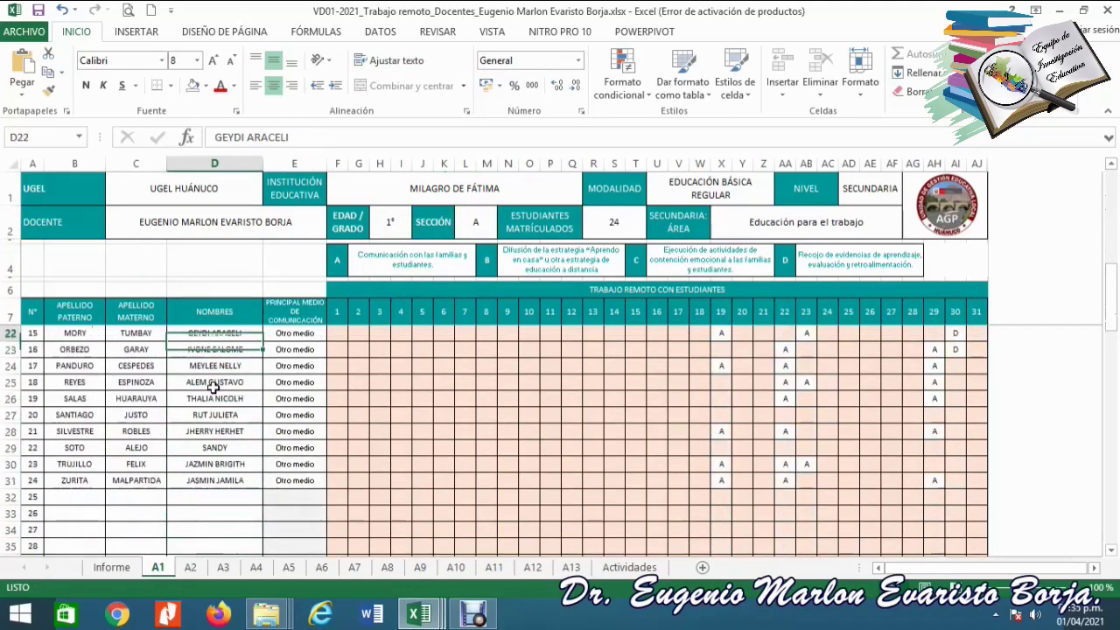
- Check the main means of communication column for the first students on sheet A1
{"action": "key", "text": "Right"}
{"action": "key", "text": "Up"}
{"action": "key", "text": "Up"}
{"action": "key", "text": "Up"}
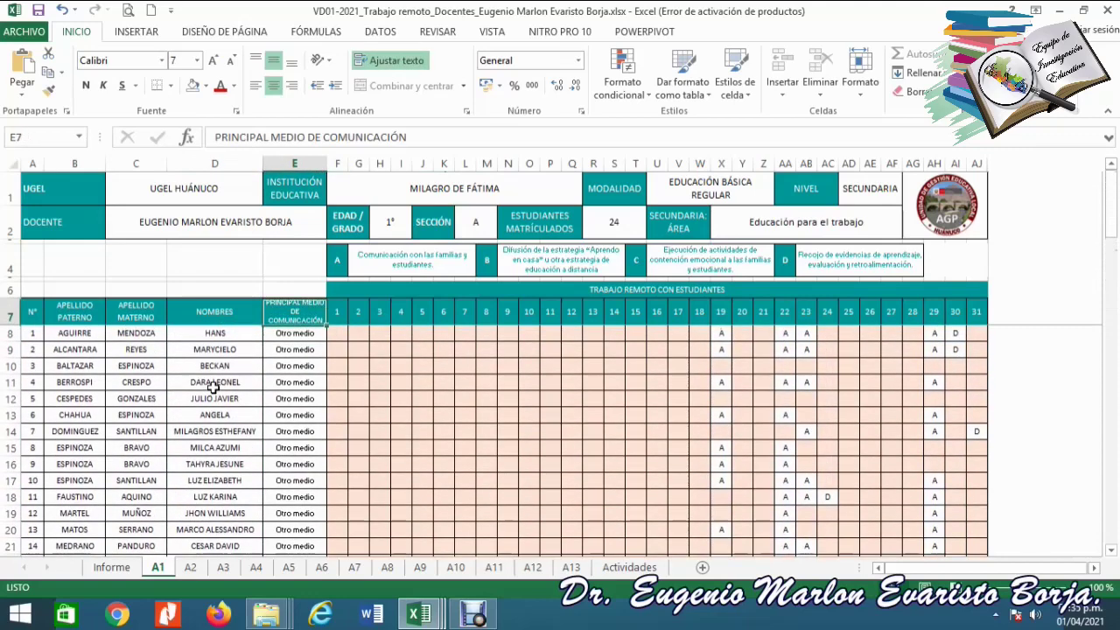
{"action": "key", "text": "Down"}
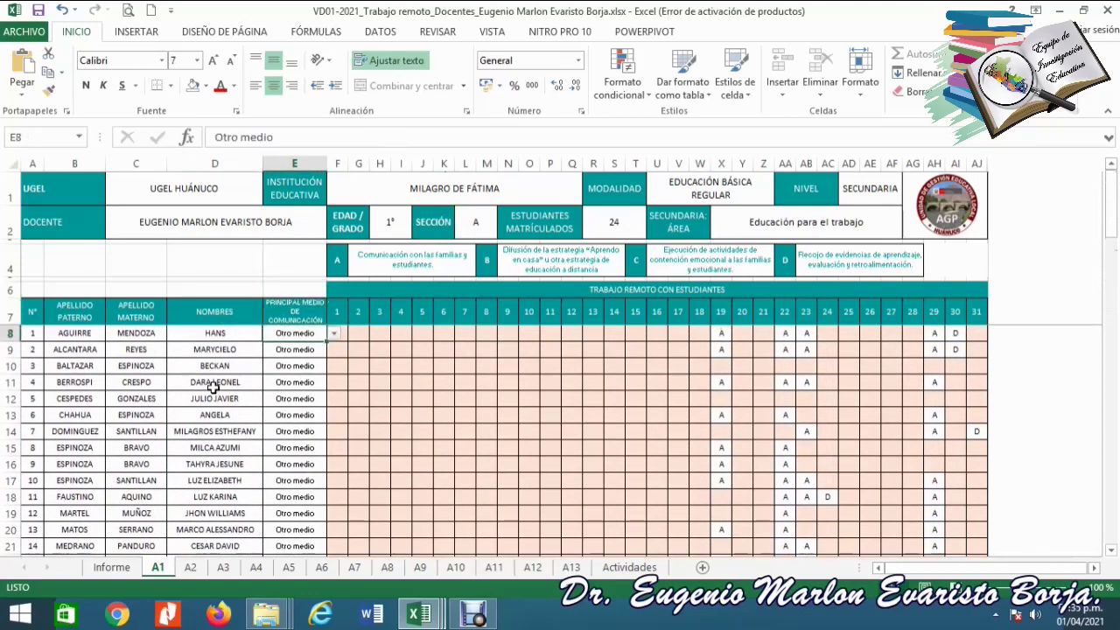
{"action": "key", "text": "Down"}
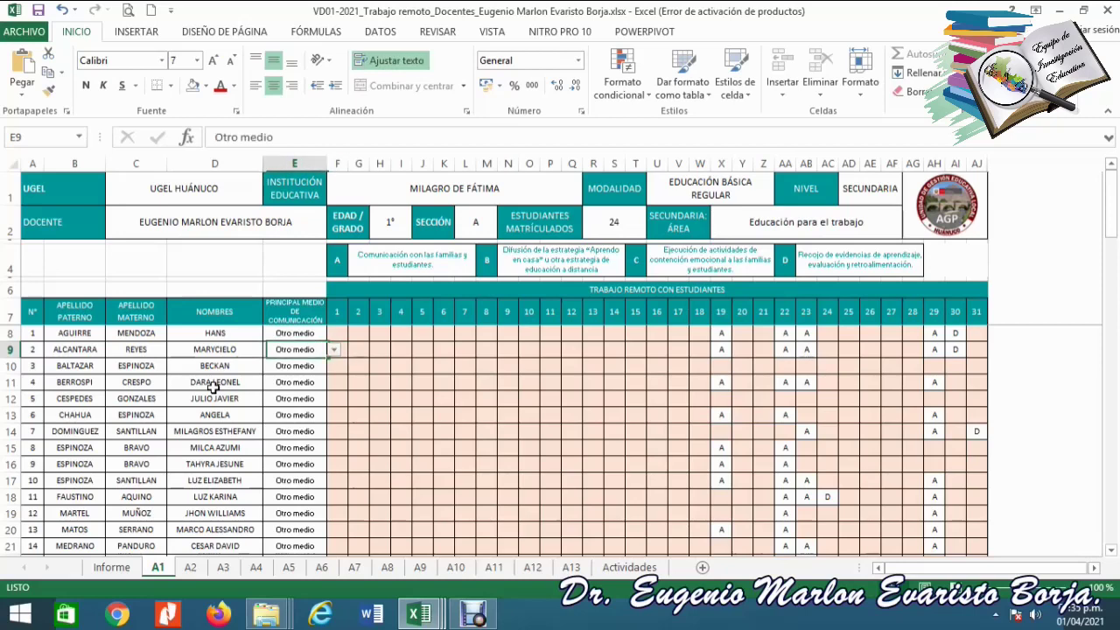
- Go across the second student's row through the daily remote work columns as far as day 22, then return to day 19
{"action": "key", "text": "Right"}
{"action": "key", "text": "Right"}
{"action": "key", "text": "Right"}
{"action": "key", "text": "Right"}
{"action": "key", "text": "Right"}
{"action": "key", "text": "Right"}
{"action": "key", "text": "Right"}
{"action": "key", "text": "Right"}
{"action": "key", "text": "Right"}
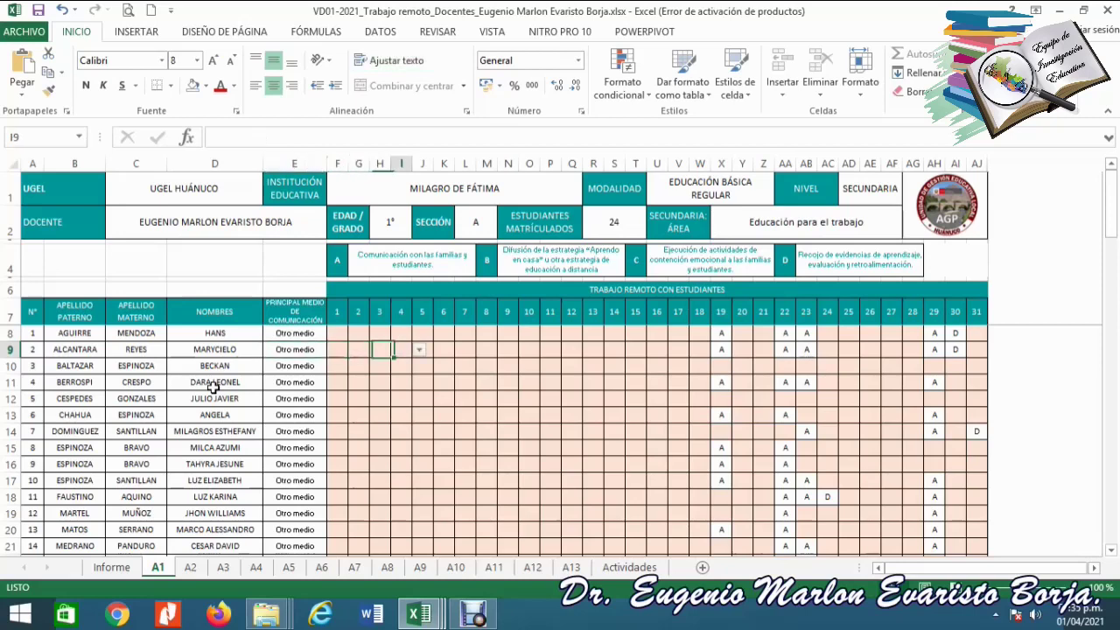
{"action": "key", "text": "Right"}
{"action": "key", "text": "Right"}
{"action": "key", "text": "Right"}
{"action": "key", "text": "Right"}
{"action": "key", "text": "Right"}
{"action": "key", "text": "Right"}
{"action": "key", "text": "Right"}
{"action": "key", "text": "Right"}
{"action": "key", "text": "Right"}
{"action": "key", "text": "Right"}
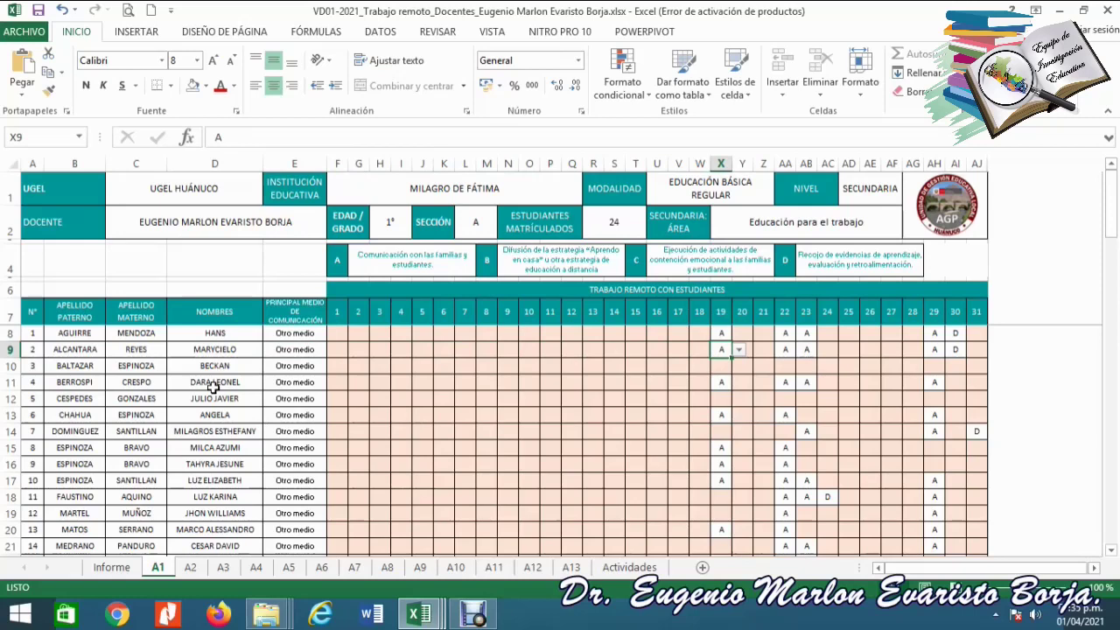
{"action": "key", "text": "Right"}
{"action": "key", "text": "Right"}
{"action": "key", "text": "Right"}
{"action": "key", "text": "Left"}
{"action": "key", "text": "Left"}
{"action": "key", "text": "Left"}
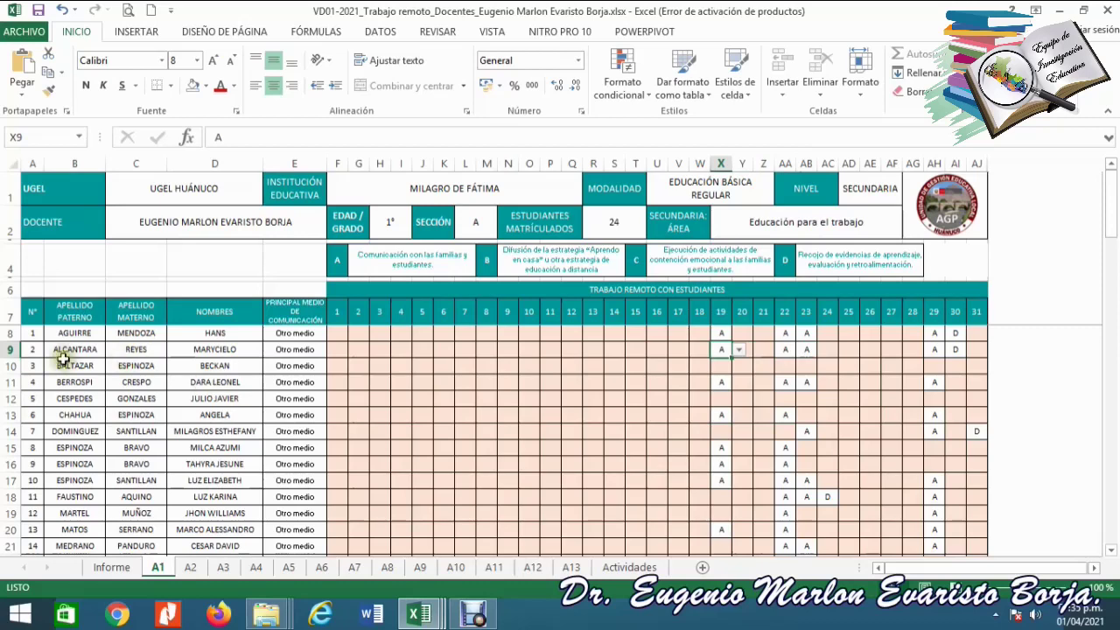
- Read the descriptions of activity codes A, B, C and D above the daily remote work grid
{"action": "left_click", "coordinate": [406, 260]}
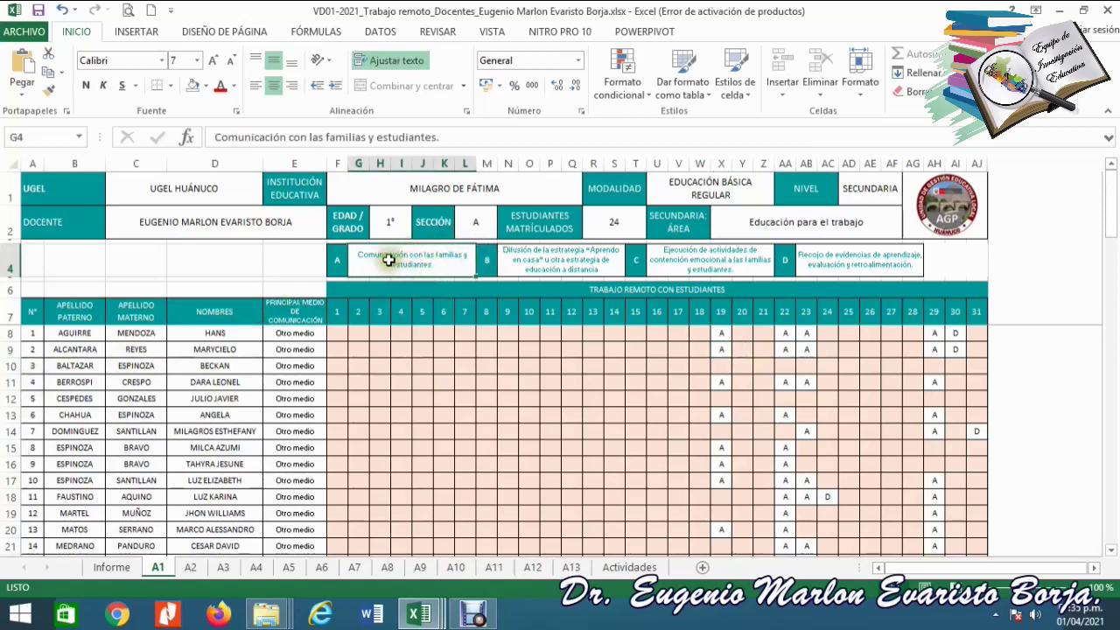
{"action": "left_click", "coordinate": [538, 267]}
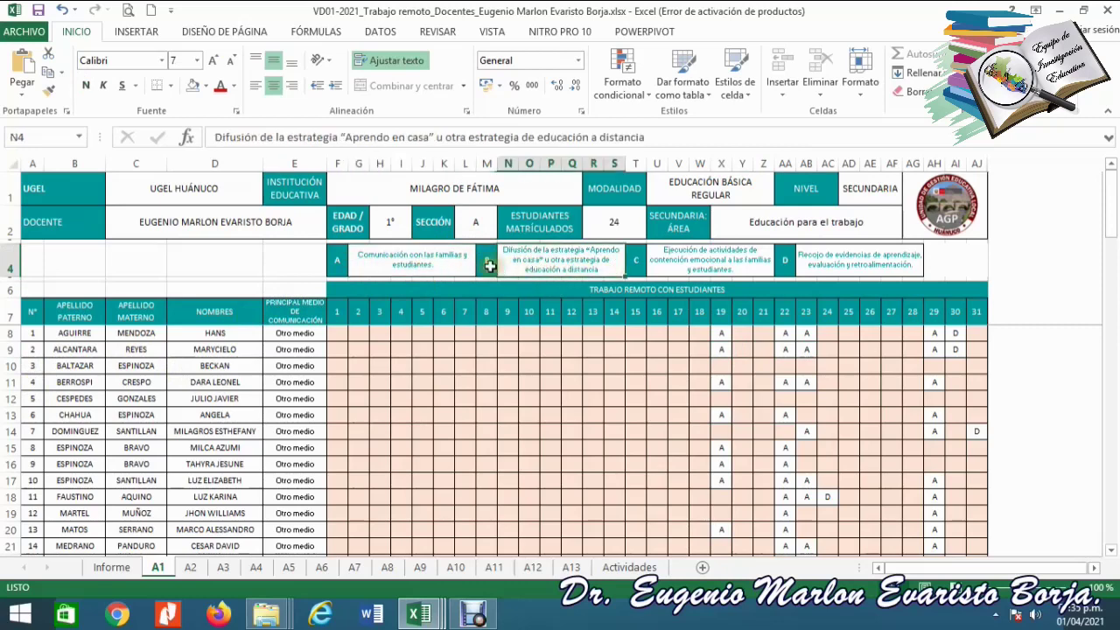
{"action": "left_click", "coordinate": [711, 262]}
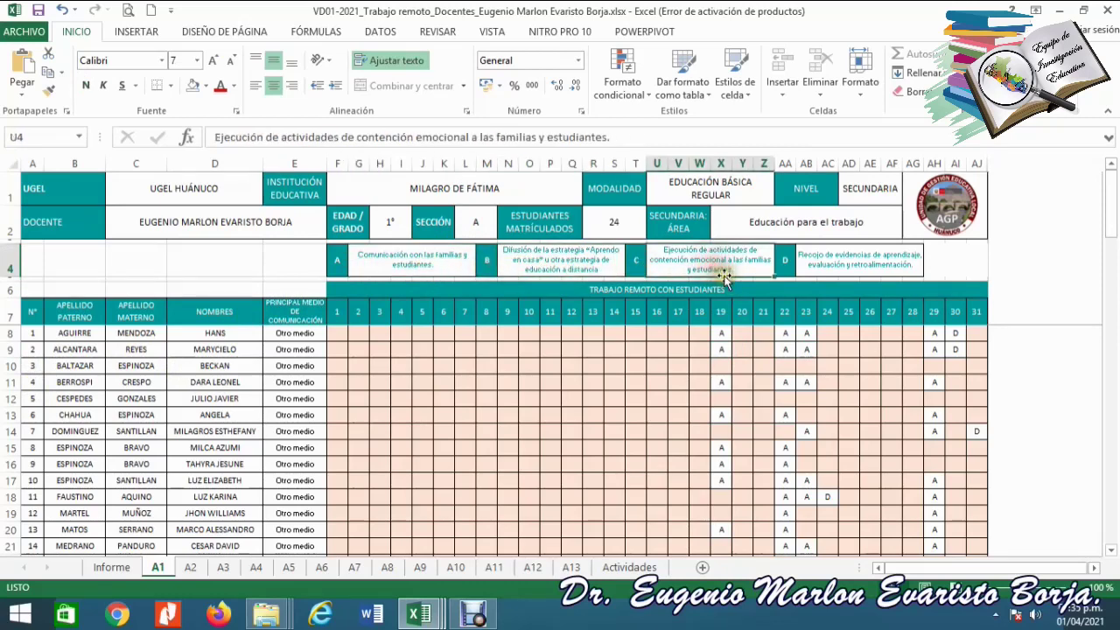
{"action": "left_click", "coordinate": [818, 264]}
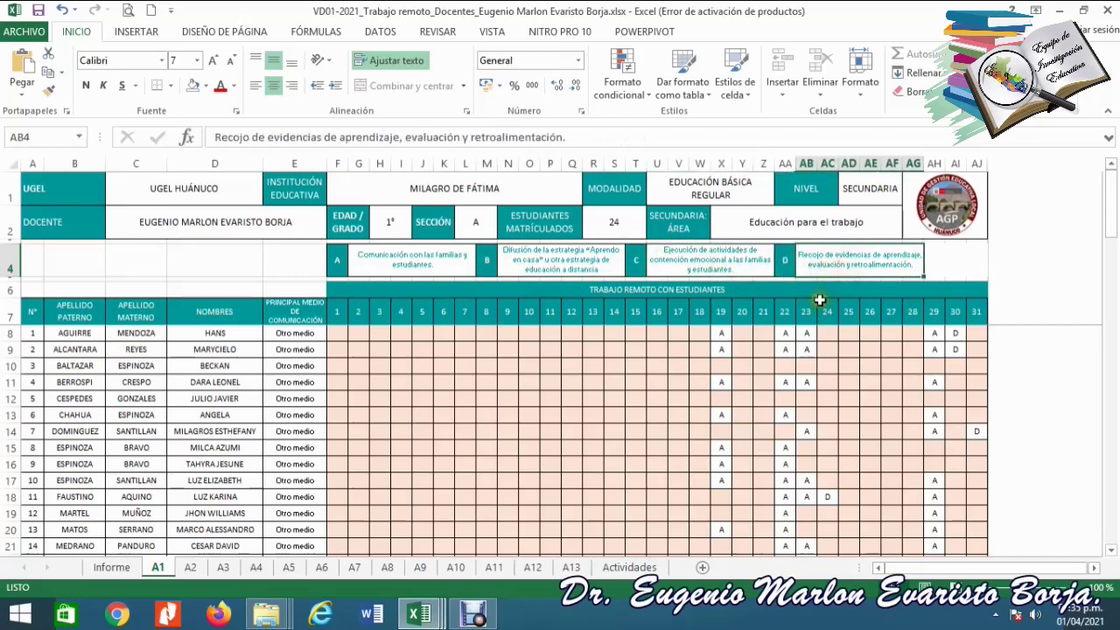
- Examine the second student's day 19 mark and the neighbouring day cells in the rows just below
{"action": "left_click", "coordinate": [722, 352]}
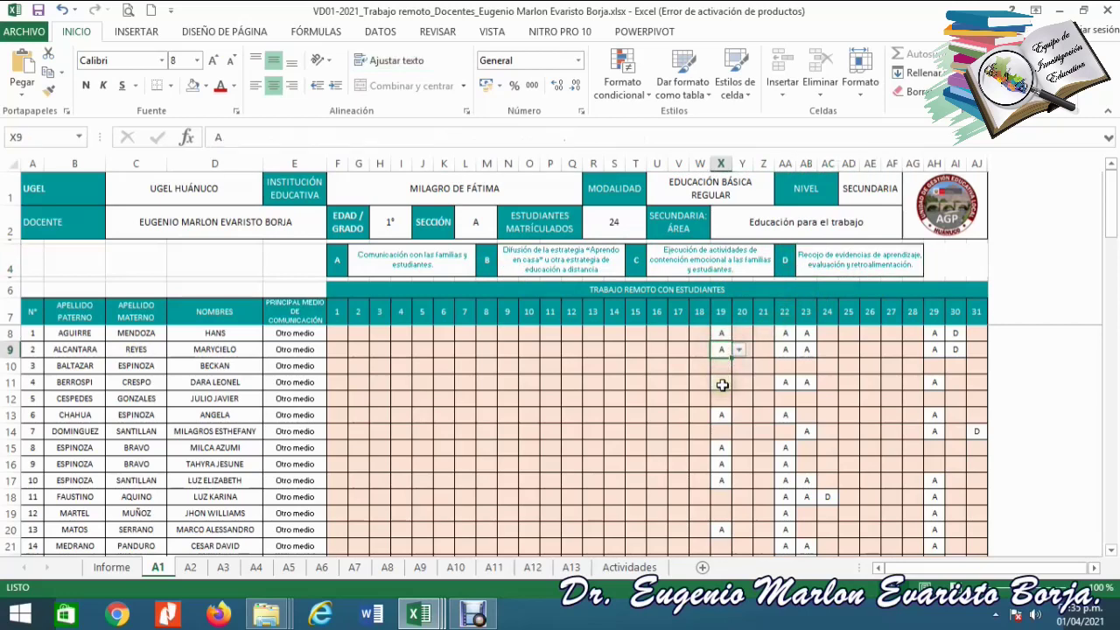
{"action": "key", "text": "Down"}
{"action": "key", "text": "Down"}
{"action": "key", "text": "Down"}
{"action": "key", "text": "Left"}
{"action": "key", "text": "Left"}
{"action": "key", "text": "Up"}
{"action": "key", "text": "Up"}
{"action": "key", "text": "Left"}
{"action": "key", "text": "Left"}
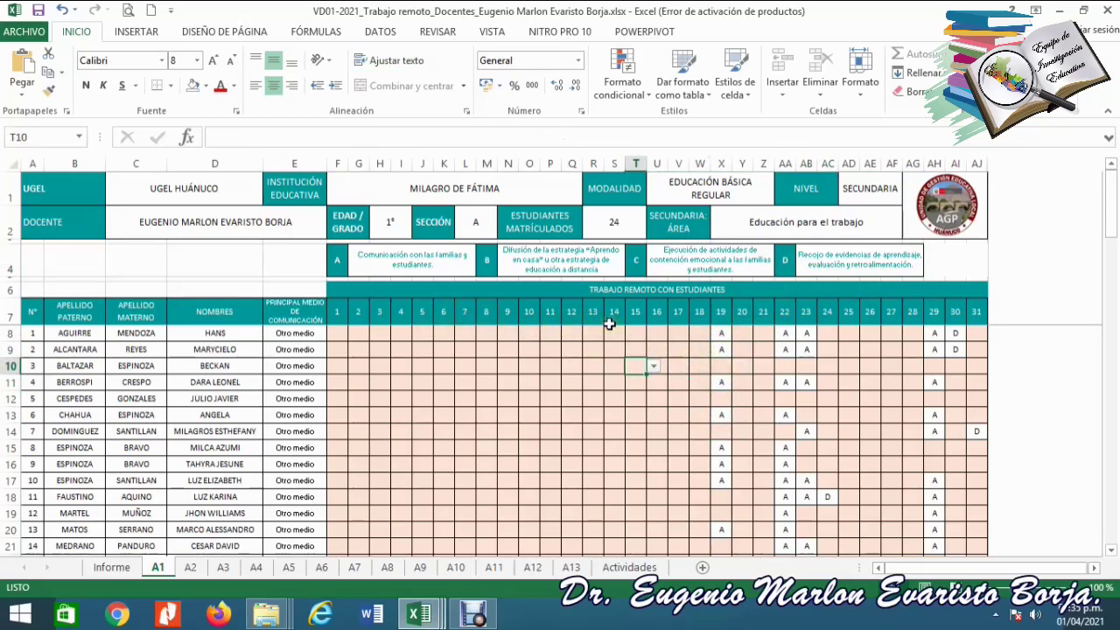
- Compare the first students' marks in the day 19 column with the cells for days 20 and 21
{"action": "left_click", "coordinate": [724, 328]}
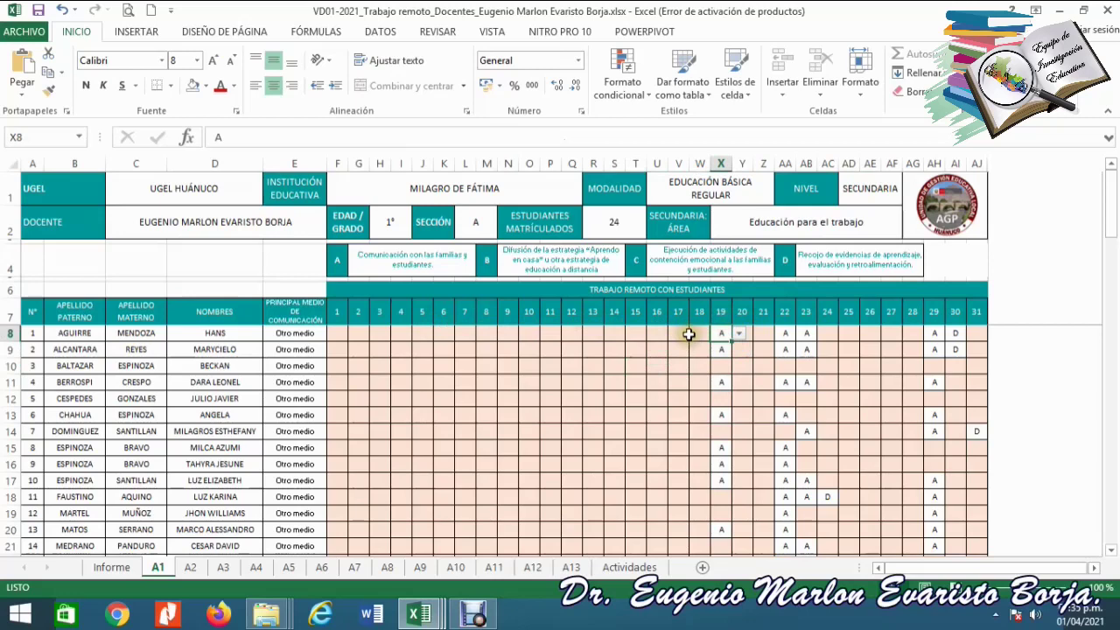
{"action": "left_click", "coordinate": [761, 349]}
{"action": "left_click", "coordinate": [742, 349]}
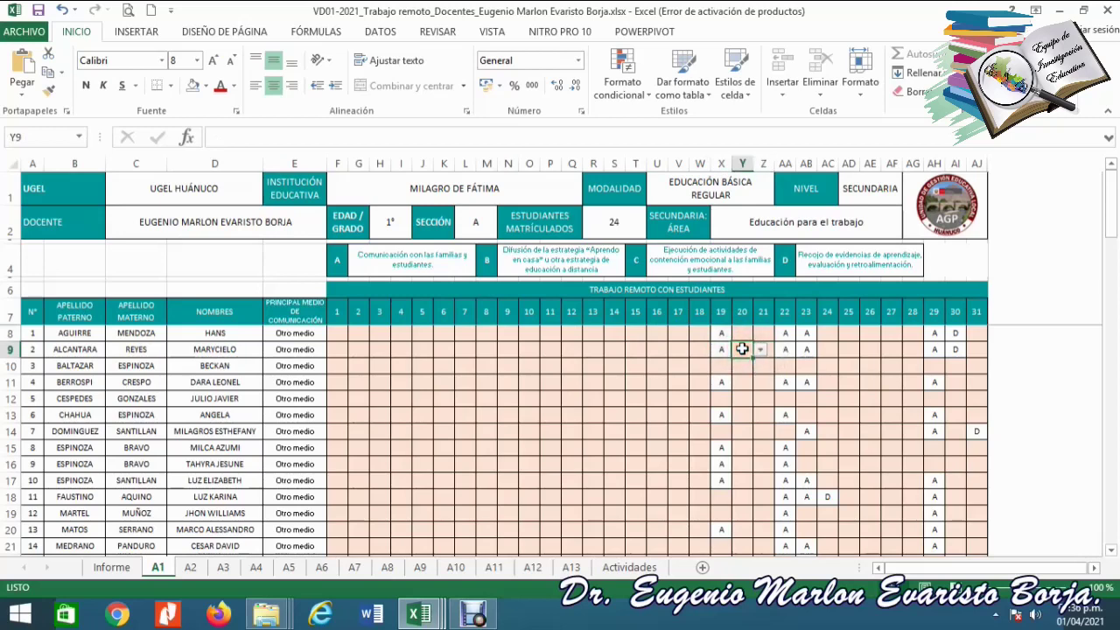
{"action": "key", "text": "Down"}
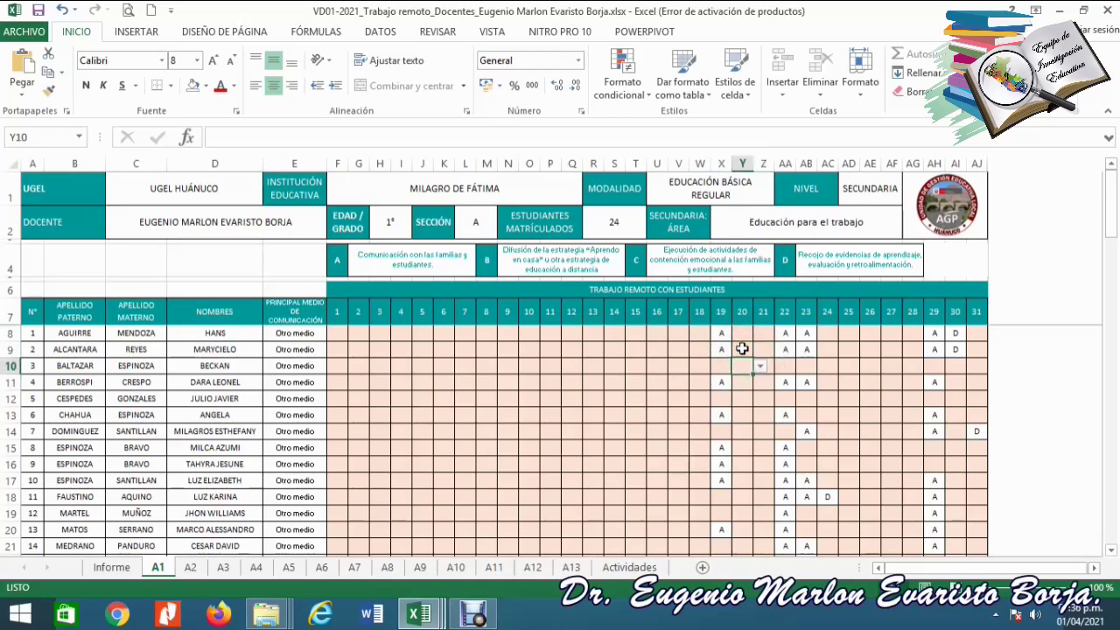
{"action": "key", "text": "Down"}
{"action": "key", "text": "Down"}
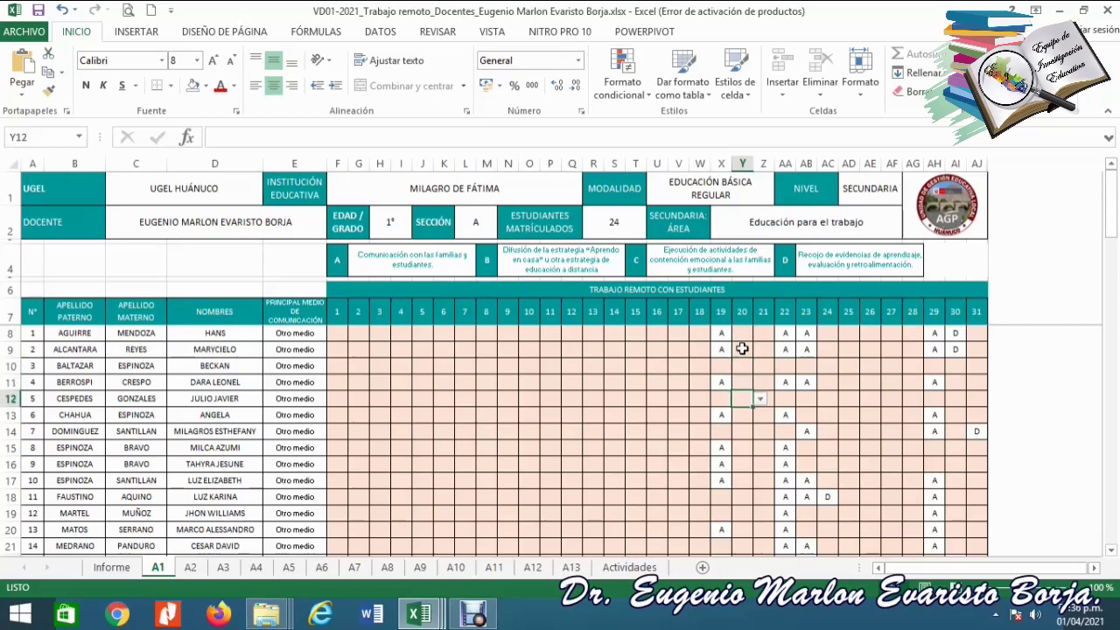
{"action": "key", "text": "Up"}
{"action": "key", "text": "Left"}
{"action": "key", "text": "Down"}
{"action": "key", "text": "Down"}
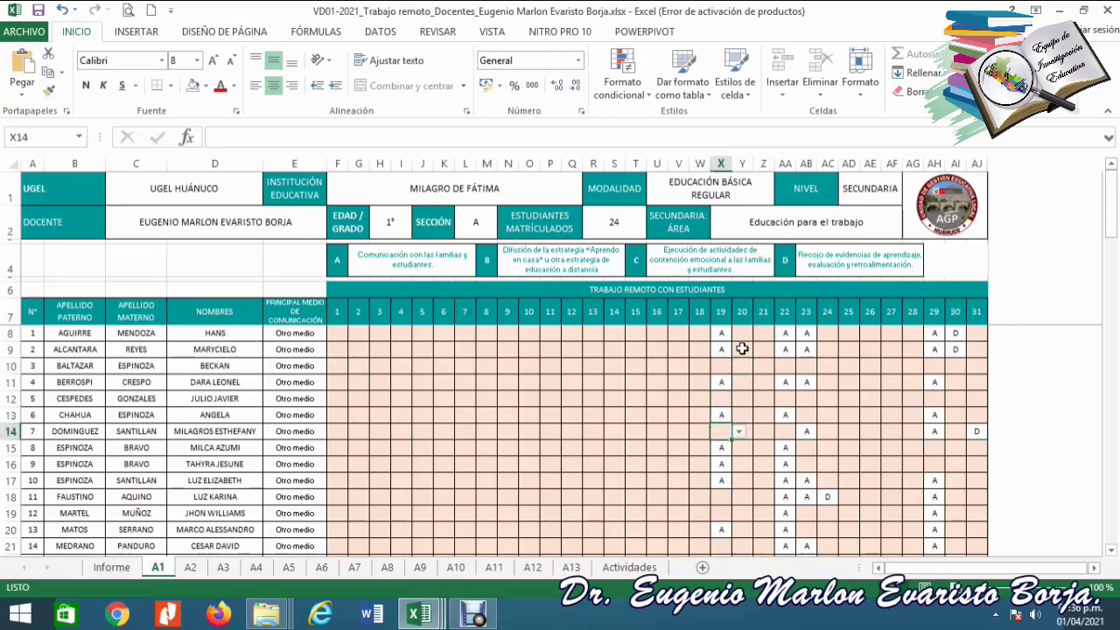
{"action": "key", "text": "Right"}
{"action": "key", "text": "Right"}
{"action": "key", "text": "Right"}
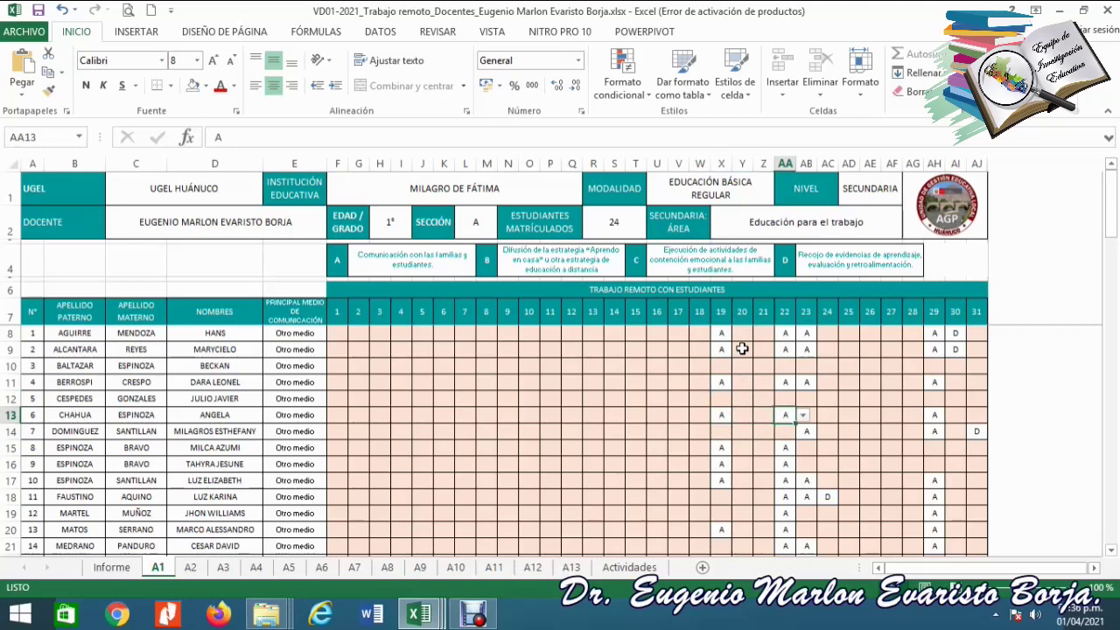
- Look through the day 22 column of the remote work grid, down the student list and back up
{"action": "key", "text": "Down"}
{"action": "key", "text": "Down"}
{"action": "key", "text": "Down"}
{"action": "key", "text": "Down"}
{"action": "key", "text": "Down"}
{"action": "key", "text": "Down"}
{"action": "key", "text": "Down"}
{"action": "key", "text": "Down"}
{"action": "key", "text": "Down"}
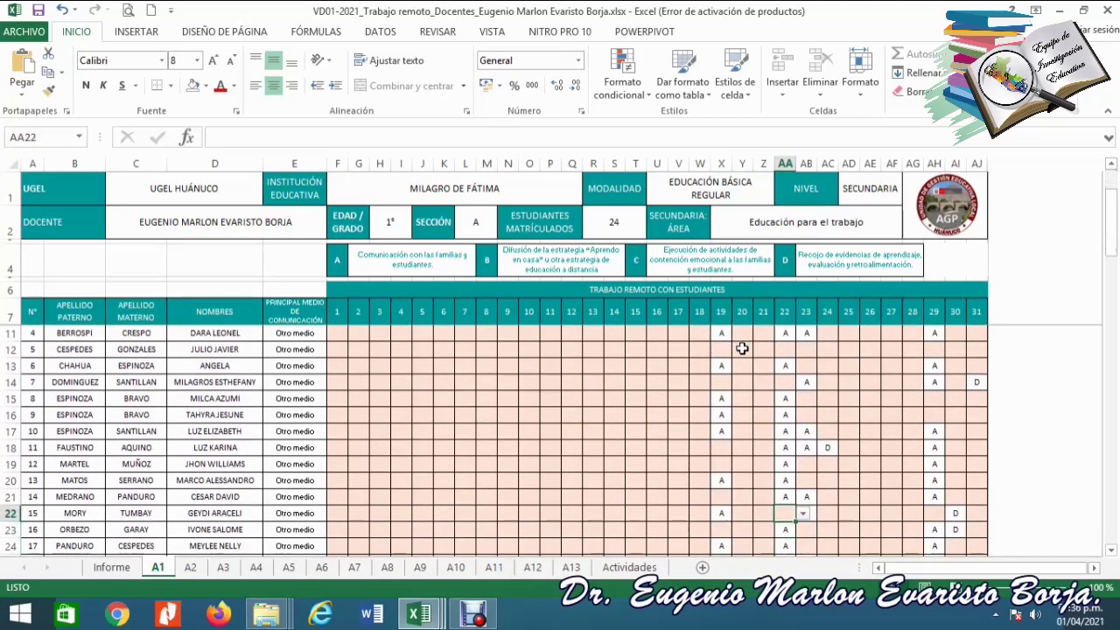
{"action": "key", "text": "Up"}
{"action": "key", "text": "Up"}
{"action": "key", "text": "Up"}
{"action": "key", "text": "Up"}
{"action": "key", "text": "Up"}
{"action": "key", "text": "Up"}
{"action": "key", "text": "Up"}
{"action": "key", "text": "Up"}
{"action": "key", "text": "Up"}
{"action": "key", "text": "Up"}
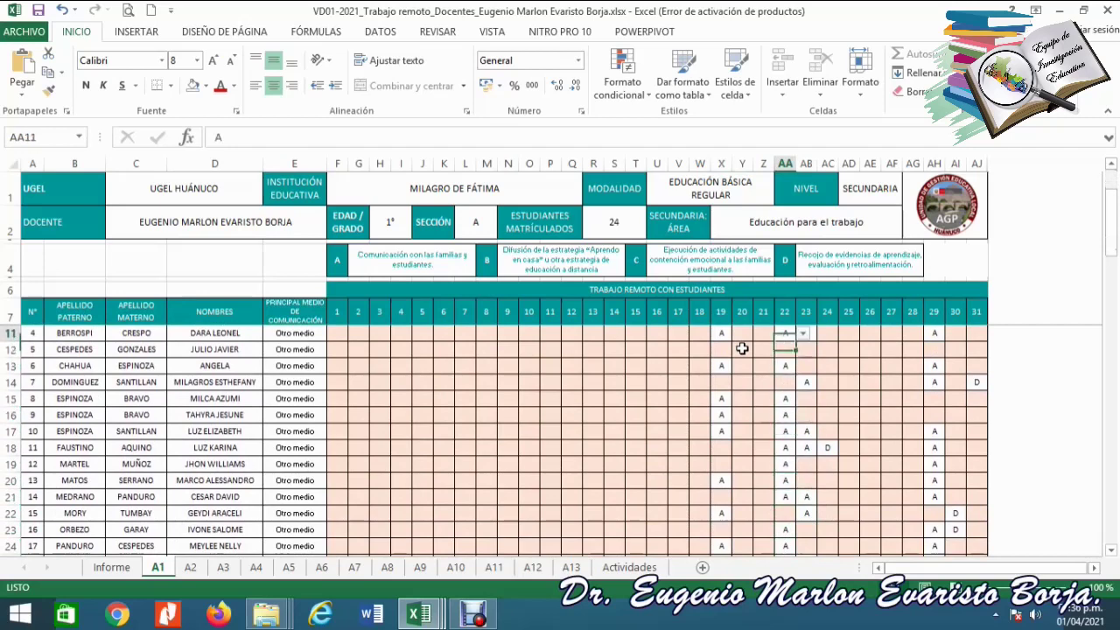
{"action": "key", "text": "Up"}
{"action": "key", "text": "Up"}
{"action": "key", "text": "Up"}
{"action": "key", "text": "Down"}
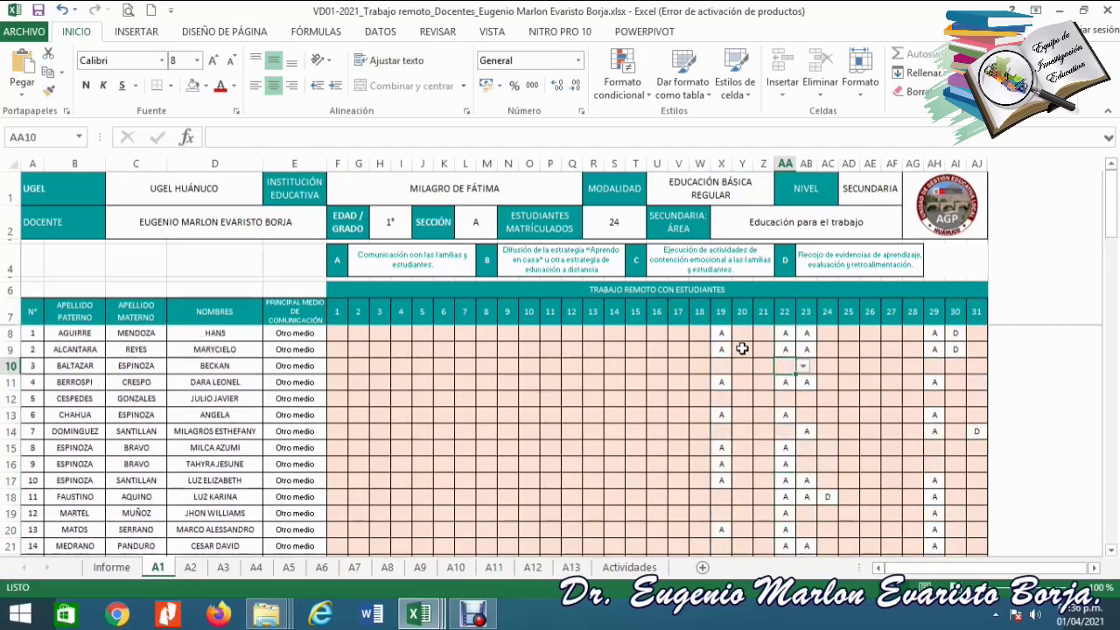
{"action": "key", "text": "Up"}
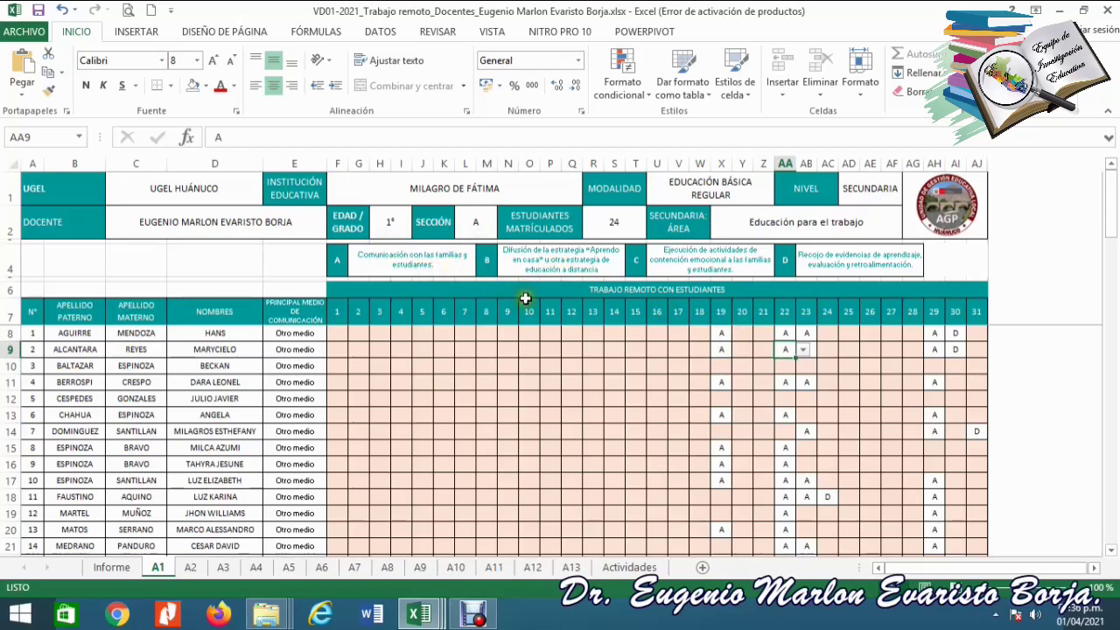
- Review the day 19 column of the remote work grid from the first students down the list
{"action": "key", "text": "Left"}
{"action": "key", "text": "Left"}
{"action": "key", "text": "Left"}
{"action": "key", "text": "Down"}
{"action": "key", "text": "Down"}
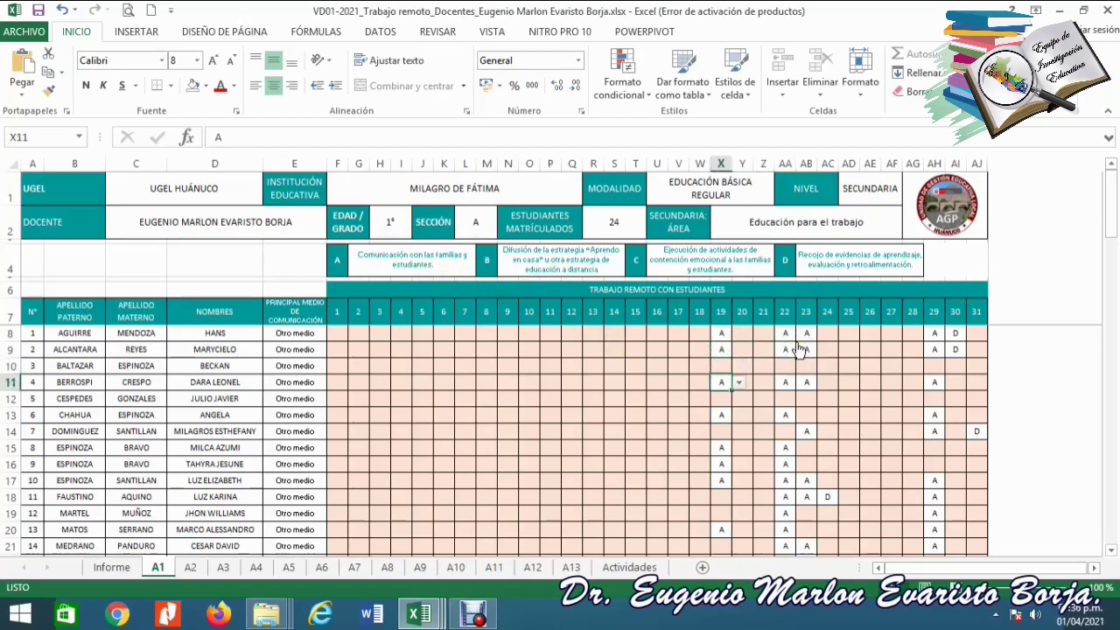
{"action": "key", "text": "Up"}
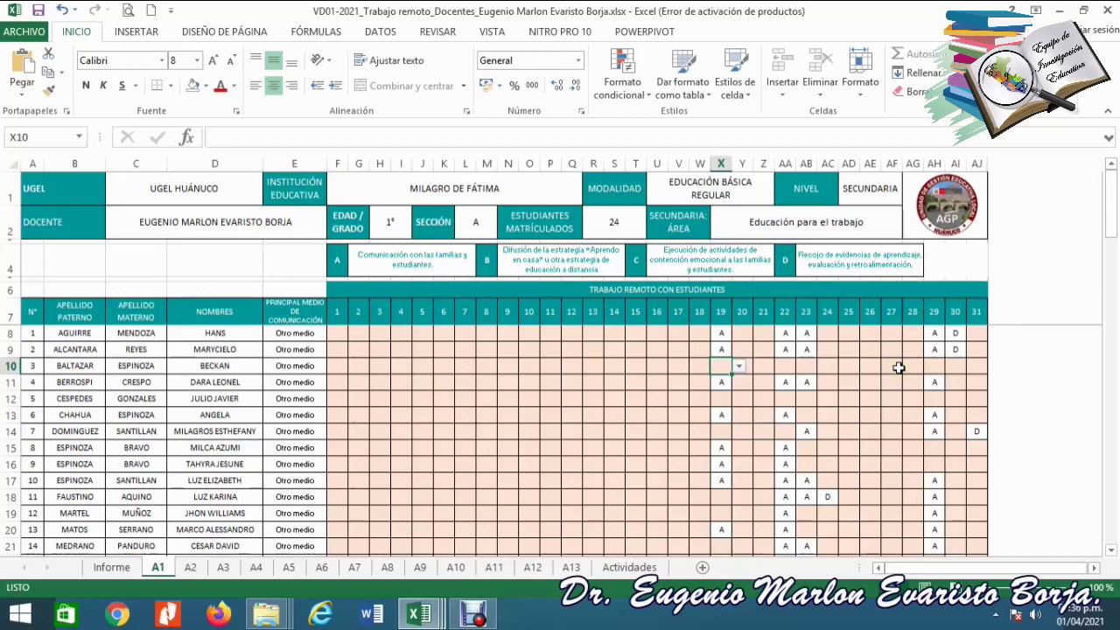
{"action": "key", "text": "Down"}
{"action": "key", "text": "Down"}
{"action": "key", "text": "Down"}
{"action": "key", "text": "Down"}
{"action": "key", "text": "Down"}
{"action": "key", "text": "Down"}
{"action": "key", "text": "Down"}
{"action": "key", "text": "Down"}
{"action": "key", "text": "Down"}
{"action": "key", "text": "Down"}
{"action": "key", "text": "Down"}
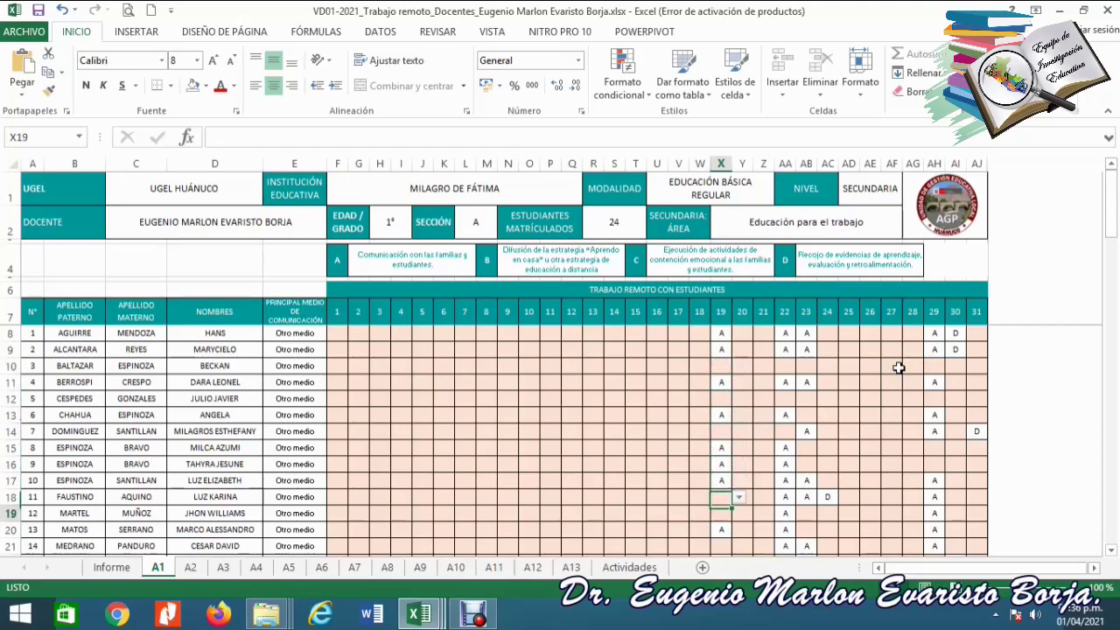
{"action": "key", "text": "Down"}
{"action": "key", "text": "Down"}
{"action": "key", "text": "Down"}
{"action": "key", "text": "Down"}
{"action": "key", "text": "Down"}
{"action": "key", "text": "Down"}
- Check the marks for days 22 and 23 up the list, ending on student 11's day 24 entry
{"action": "key", "text": "Right"}
{"action": "key", "text": "Up"}
{"action": "key", "text": "Up"}
{"action": "key", "text": "Right"}
{"action": "key", "text": "Right"}
{"action": "key", "text": "Up"}
{"action": "key", "text": "Up"}
{"action": "key", "text": "Up"}
{"action": "key", "text": "Up"}
{"action": "key", "text": "Right"}
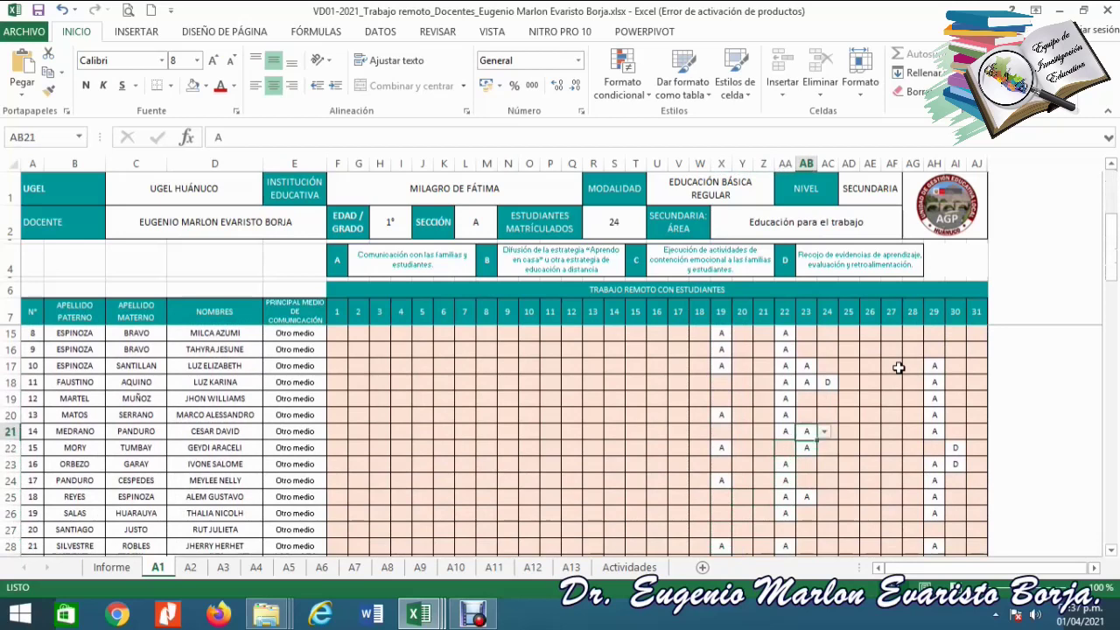
{"action": "key", "text": "Up"}
{"action": "key", "text": "Up"}
{"action": "key", "text": "Up"}
{"action": "key", "text": "Right"}
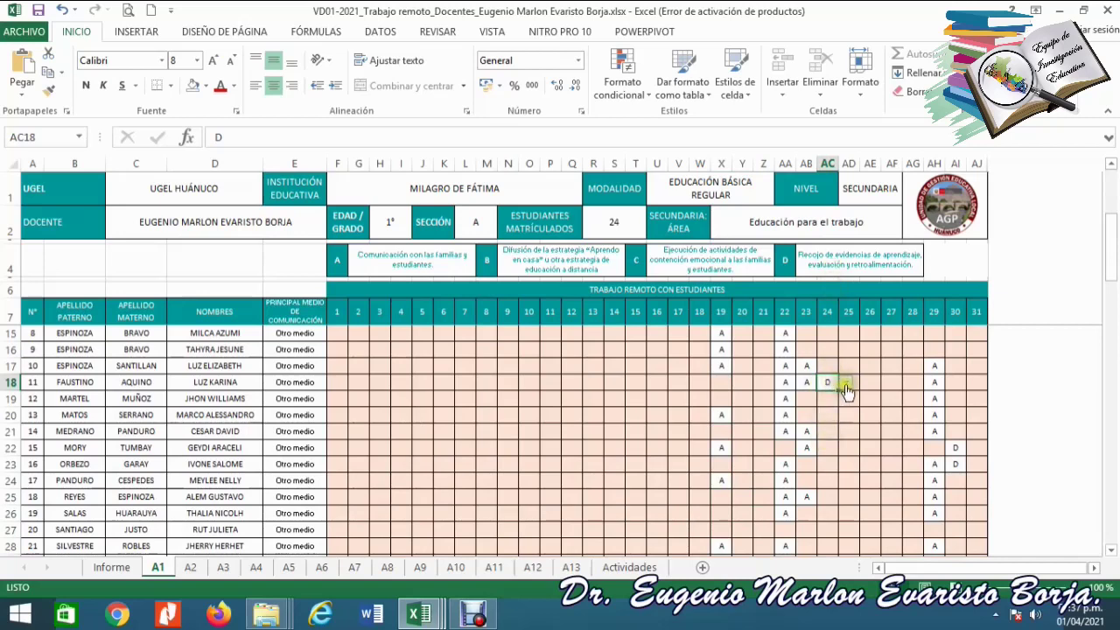
- Review the day 30 column from student 16 up to the first student and back down the list
{"action": "left_click", "coordinate": [957, 459]}
{"action": "key", "text": "Up"}
{"action": "key", "text": "Up"}
{"action": "key", "text": "Up"}
{"action": "key", "text": "Up"}
{"action": "key", "text": "Up"}
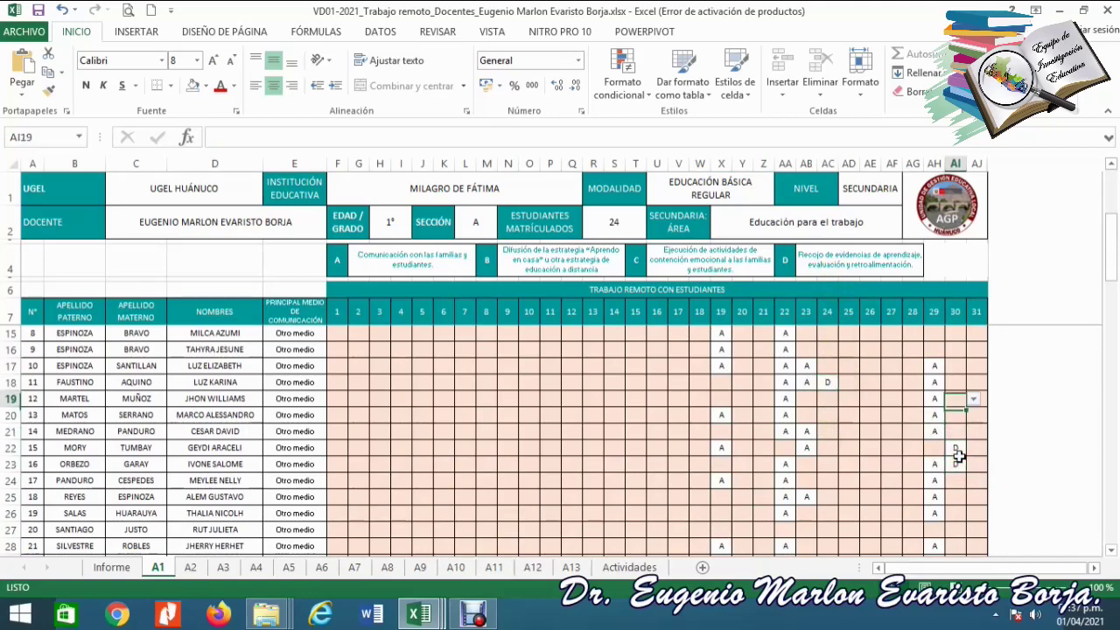
{"action": "key", "text": "Up"}
{"action": "key", "text": "Up"}
{"action": "key", "text": "Up"}
{"action": "key", "text": "Up"}
{"action": "key", "text": "Up"}
{"action": "key", "text": "Up"}
{"action": "key", "text": "Up"}
{"action": "key", "text": "Up"}
{"action": "key", "text": "Up"}
{"action": "key", "text": "Up"}
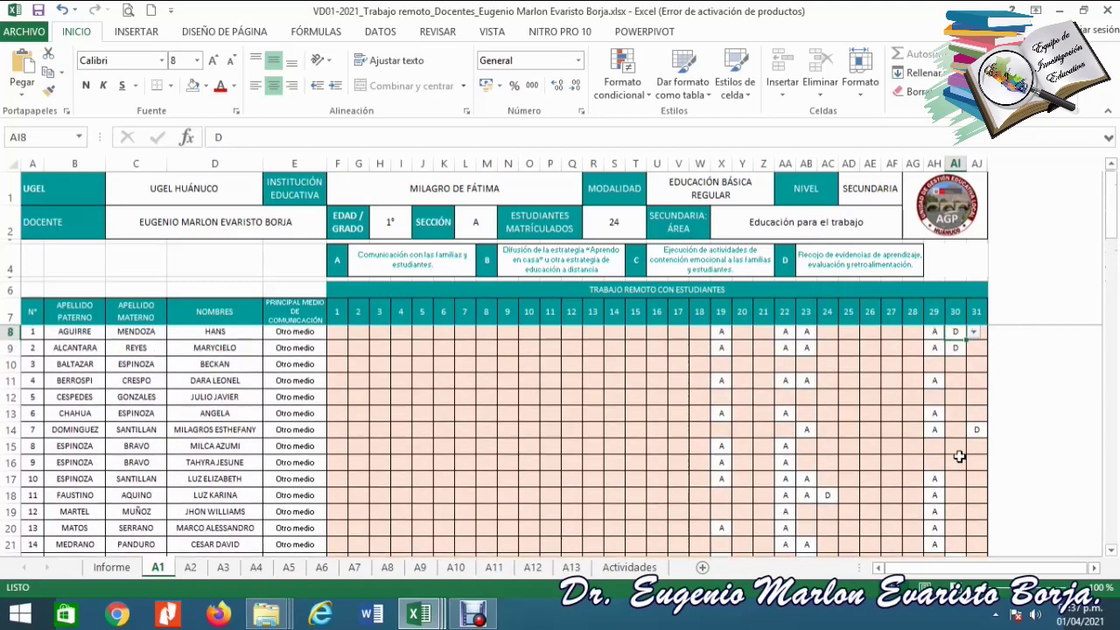
{"action": "key", "text": "Down"}
{"action": "key", "text": "Down"}
{"action": "key", "text": "Down"}
{"action": "key", "text": "Down"}
{"action": "key", "text": "Down"}
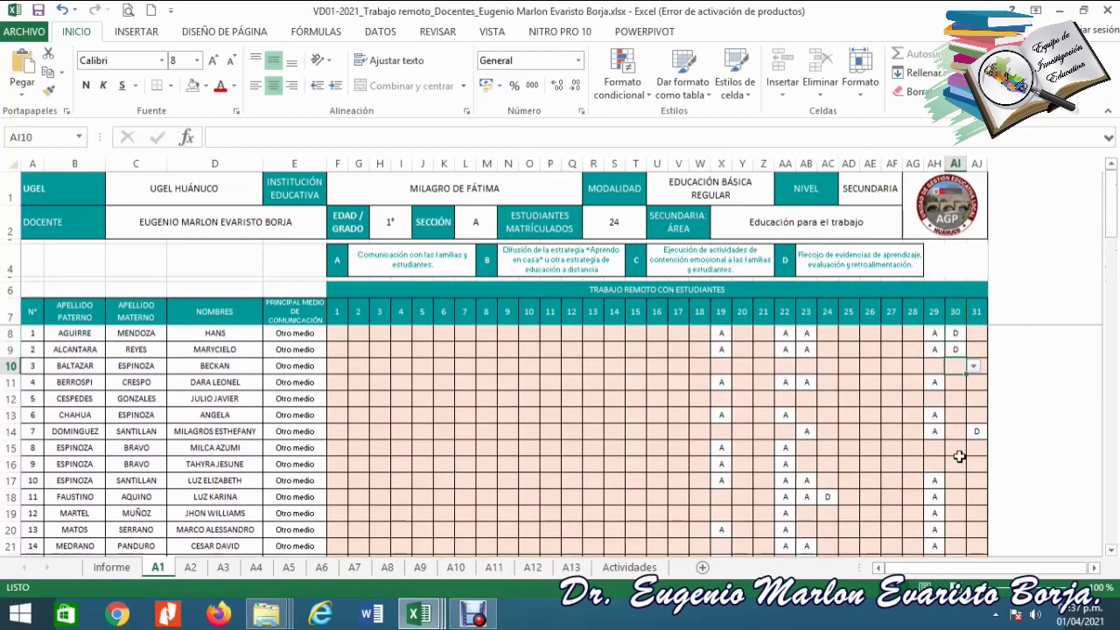
{"action": "key", "text": "Down"}
{"action": "key", "text": "Down"}
{"action": "key", "text": "Down"}
{"action": "key", "text": "Down"}
{"action": "key", "text": "Down"}
{"action": "key", "text": "Down"}
{"action": "key", "text": "Down"}
{"action": "key", "text": "Down"}
{"action": "key", "text": "Down"}
{"action": "key", "text": "Down"}
{"action": "key", "text": "Down"}
{"action": "key", "text": "Down"}
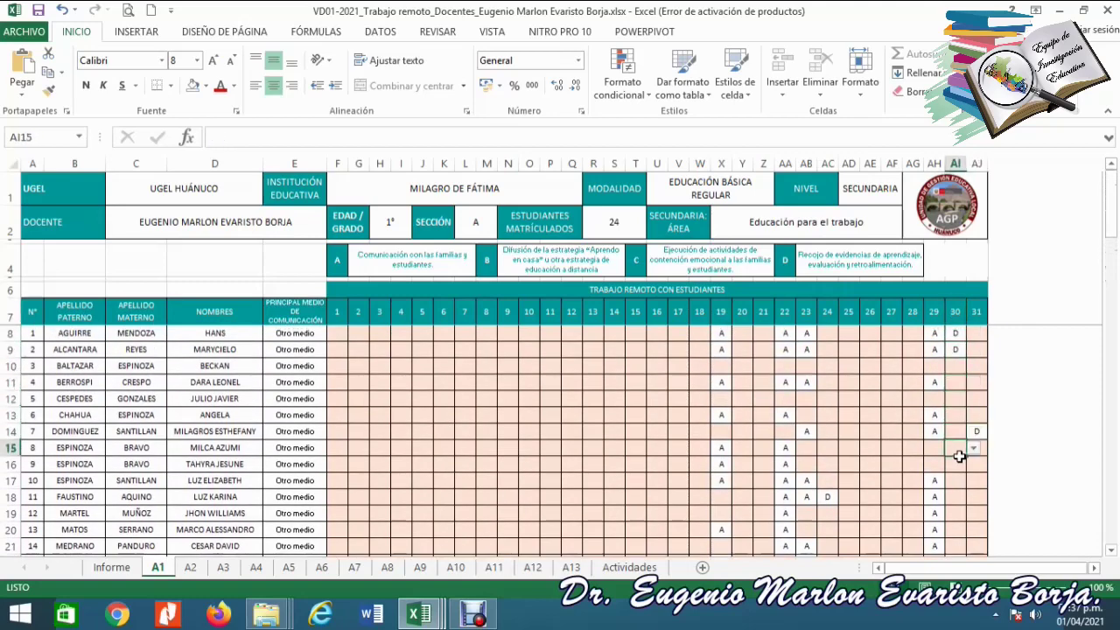
- Review the day 30 column on sheet A1 down to the last student
{"action": "key", "text": "Down"}
{"action": "key", "text": "Down"}
{"action": "key", "text": "Down"}
{"action": "key", "text": "Down"}
{"action": "key", "text": "Up"}
{"action": "key", "text": "Up"}
{"action": "key", "text": "Up"}
{"action": "key", "text": "Up"}
{"action": "key", "text": "Up"}
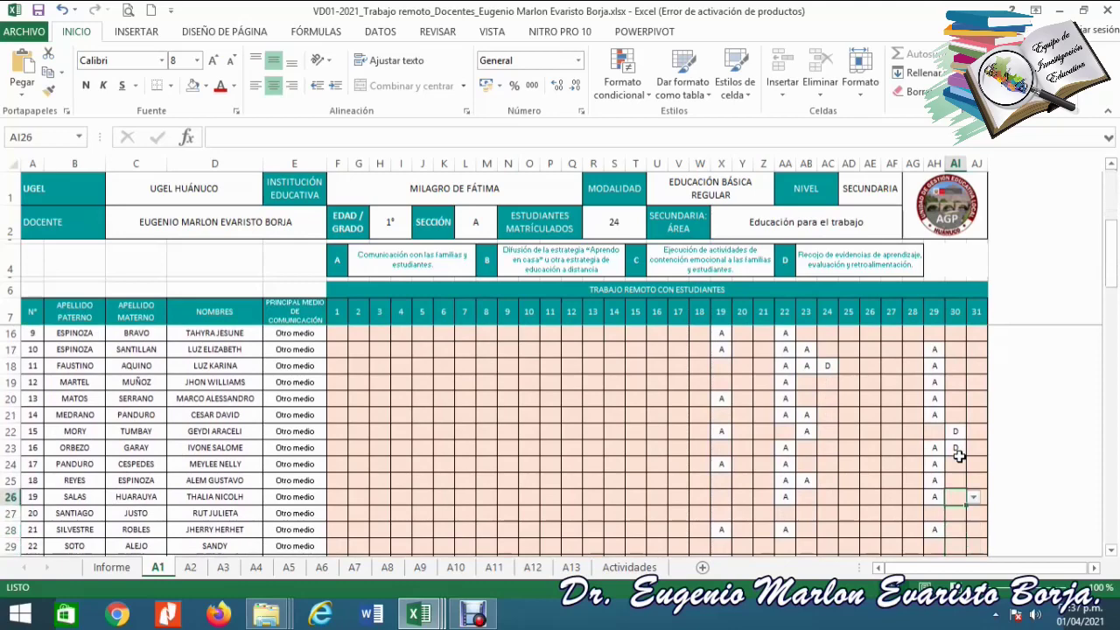
{"action": "key", "text": "Down"}
{"action": "key", "text": "Down"}
{"action": "key", "text": "Down"}
{"action": "key", "text": "Down"}
{"action": "key", "text": "Down"}
{"action": "key", "text": "Down"}
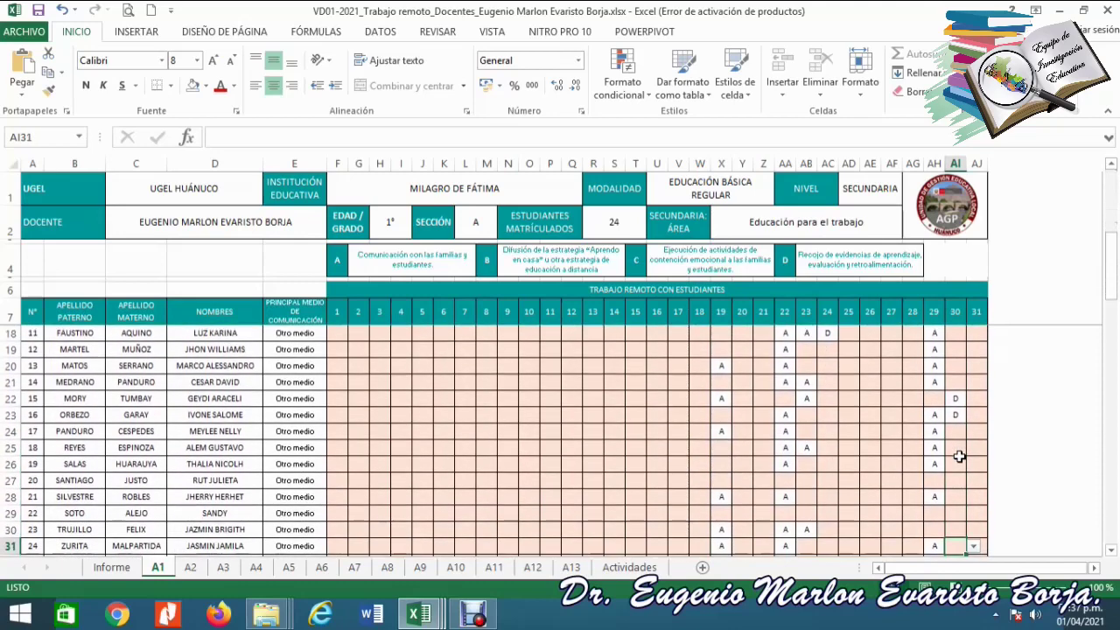
{"action": "scroll", "coordinate": [959, 456], "scroll_direction": "down", "scroll_amount": 1}
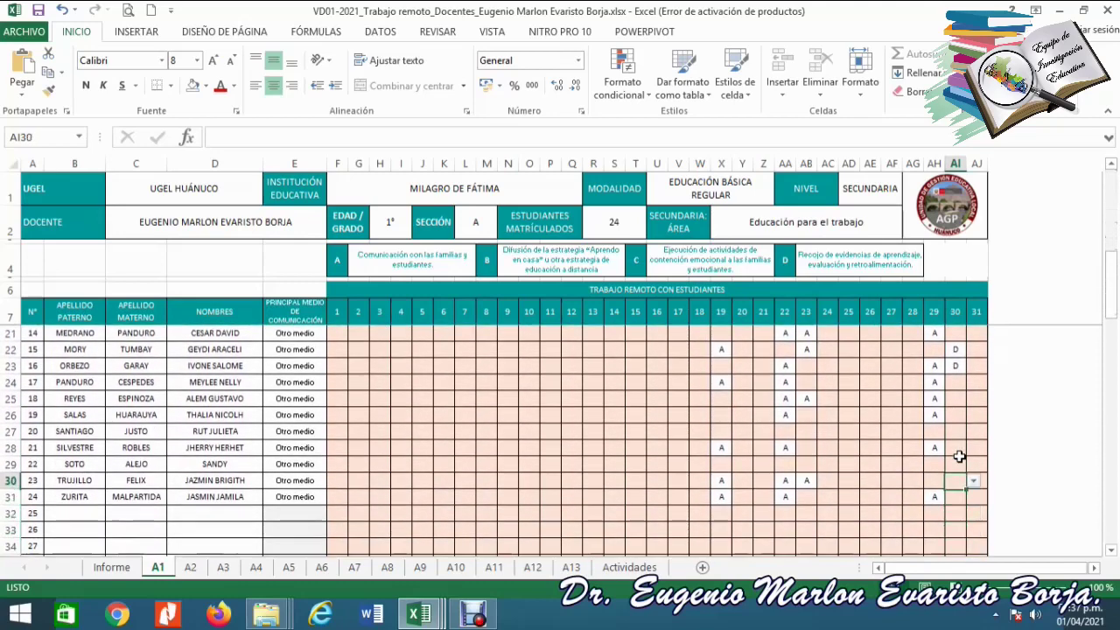
- Look through the remote work grids of the remaining sections, from sheet A2 to sheet A12
{"action": "left_click", "coordinate": [191, 568]}
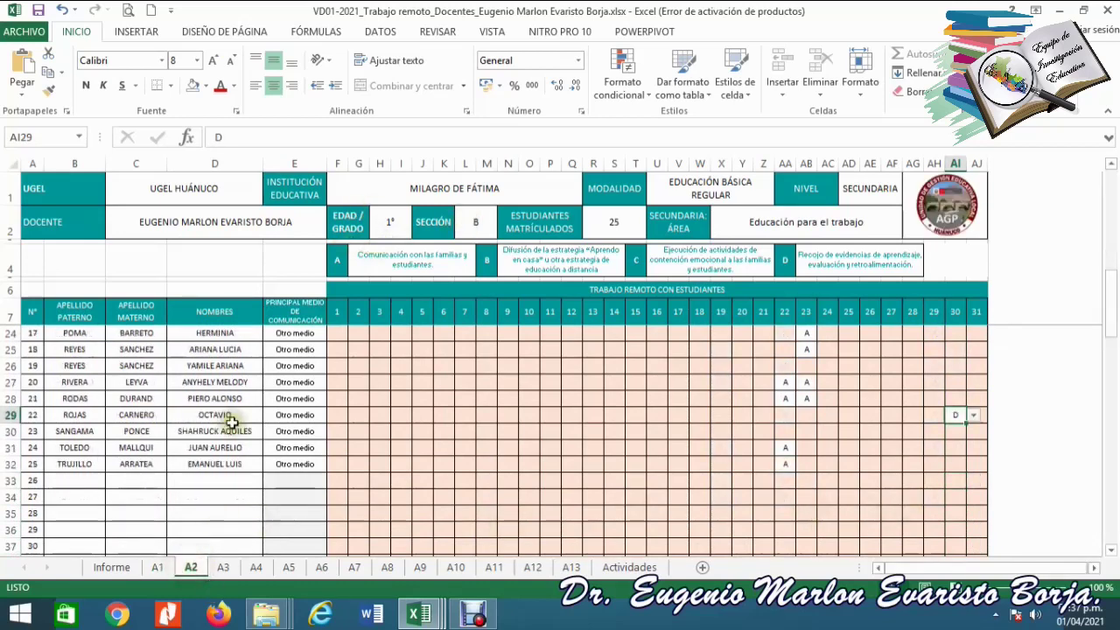
{"action": "left_click", "coordinate": [223, 567]}
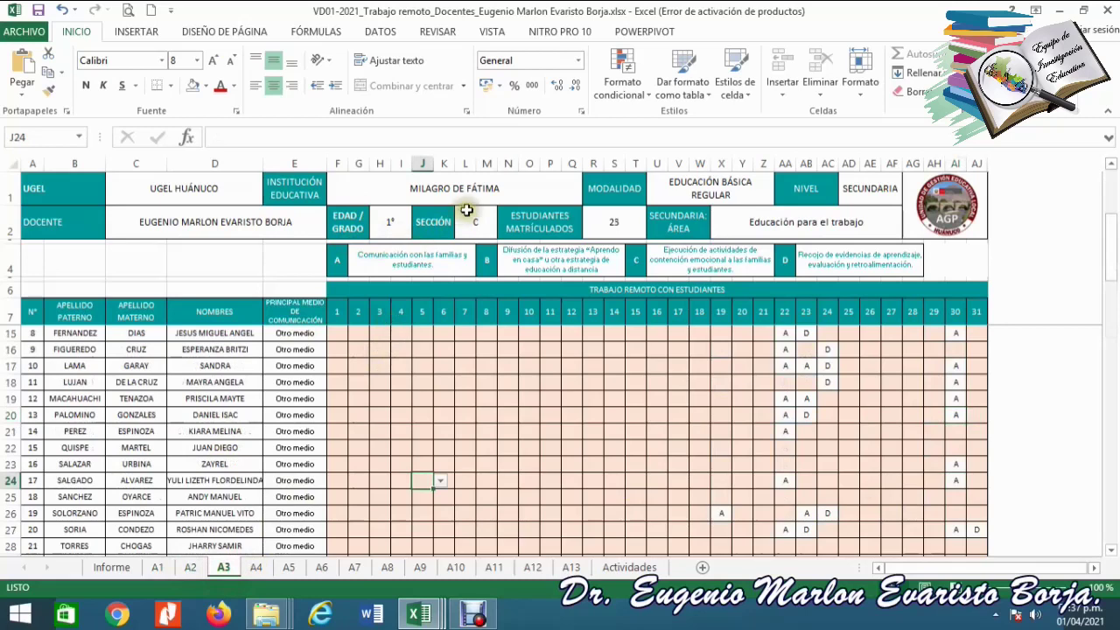
{"action": "left_click", "coordinate": [256, 566]}
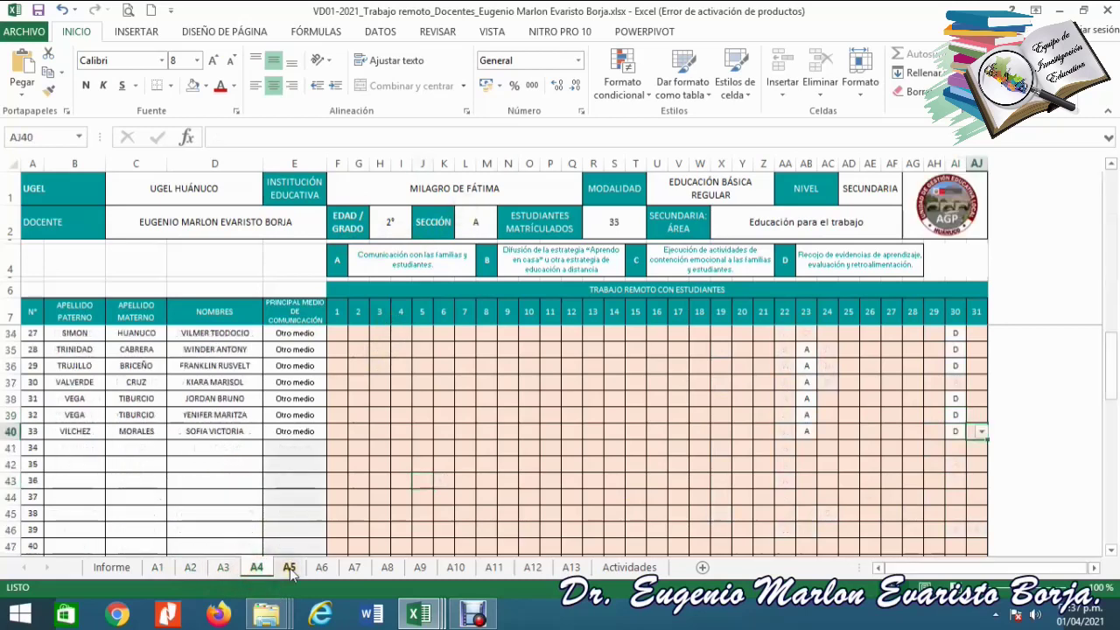
{"action": "left_click", "coordinate": [289, 567]}
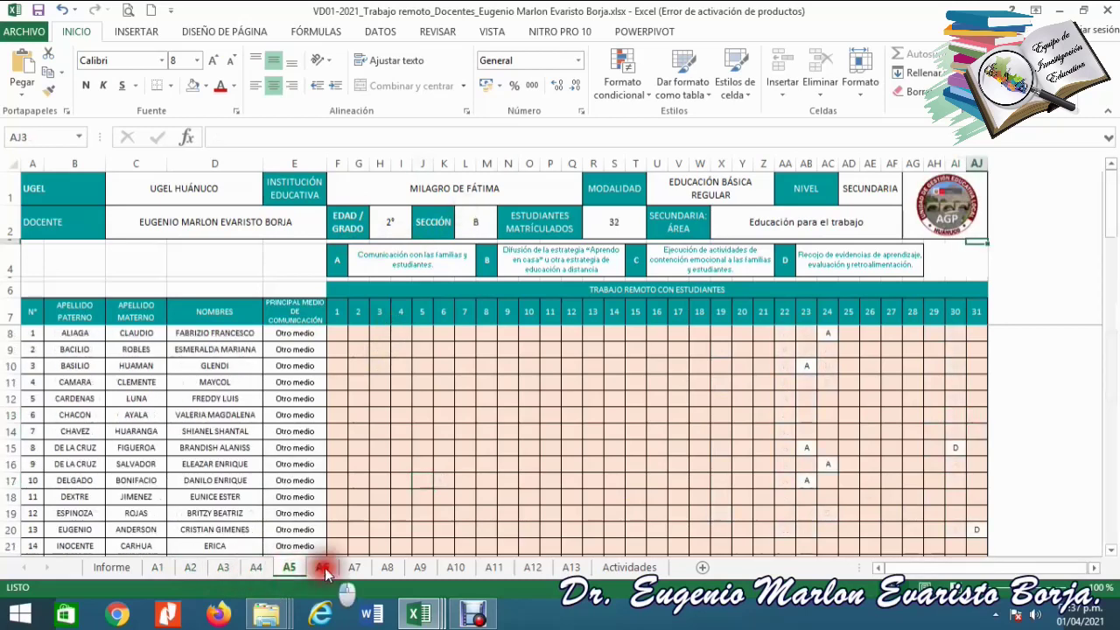
{"action": "left_click", "coordinate": [322, 566]}
{"action": "left_click", "coordinate": [352, 568]}
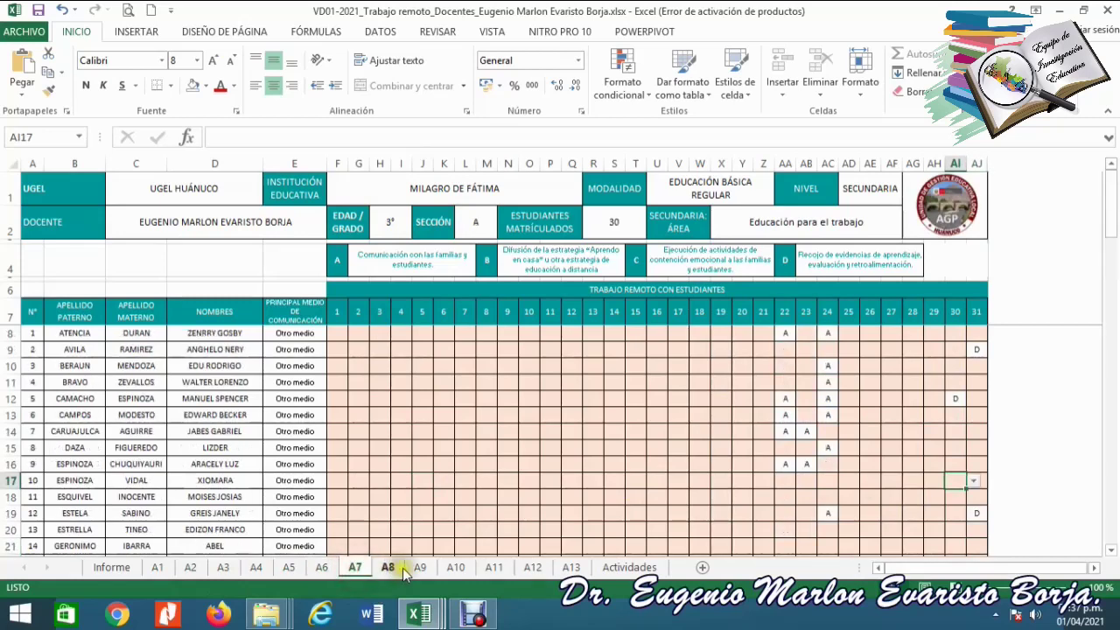
{"action": "left_click", "coordinate": [389, 568]}
{"action": "left_click", "coordinate": [422, 568]}
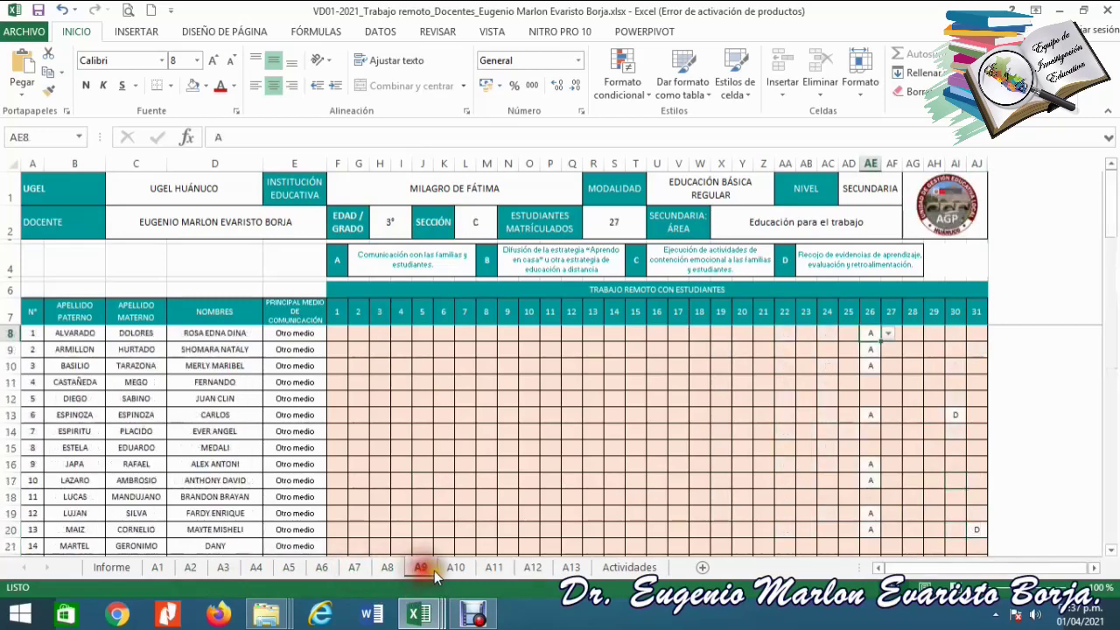
{"action": "left_click", "coordinate": [455, 568]}
{"action": "left_click", "coordinate": [492, 568]}
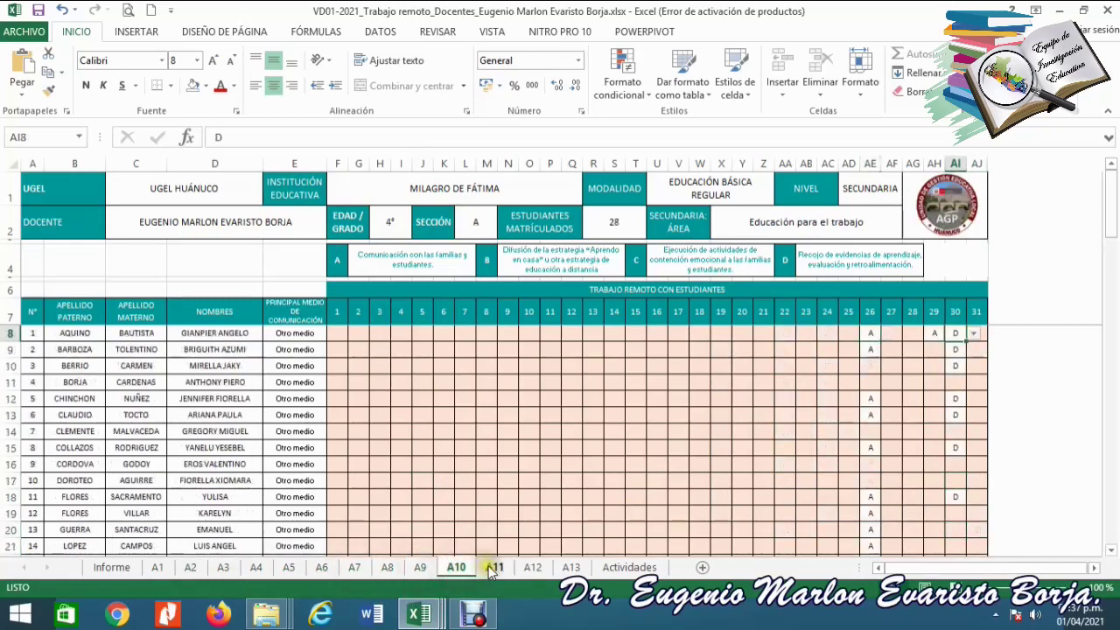
{"action": "left_click", "coordinate": [532, 567]}
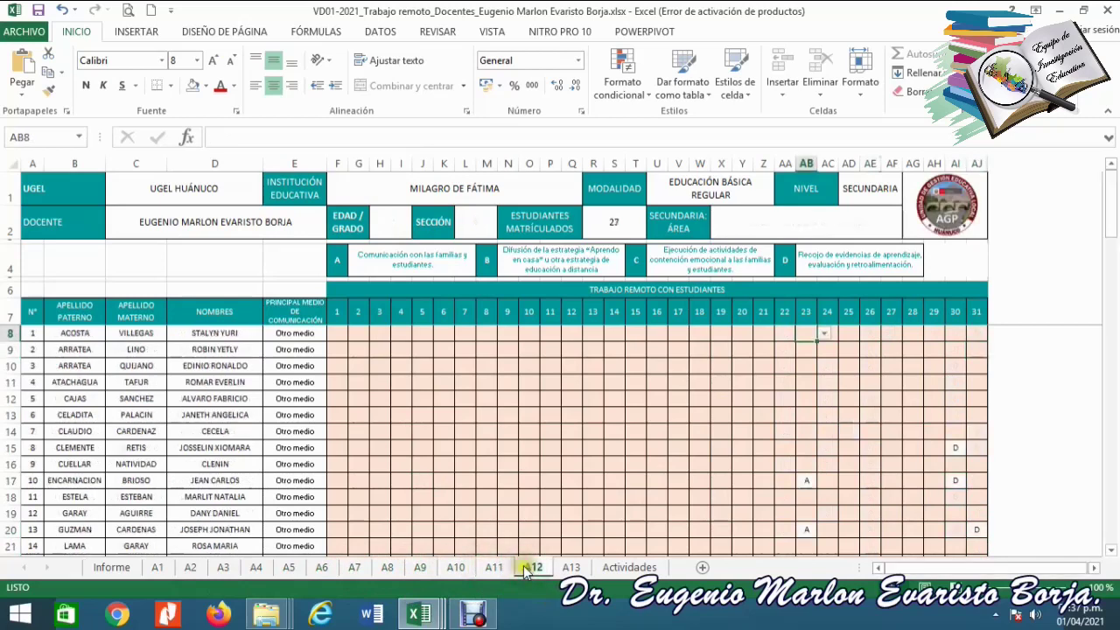
- Compare the Edad/Grado header field of sheet A12 with row 12 of the Informe sheet, and return to A12
{"action": "left_click", "coordinate": [150, 464]}
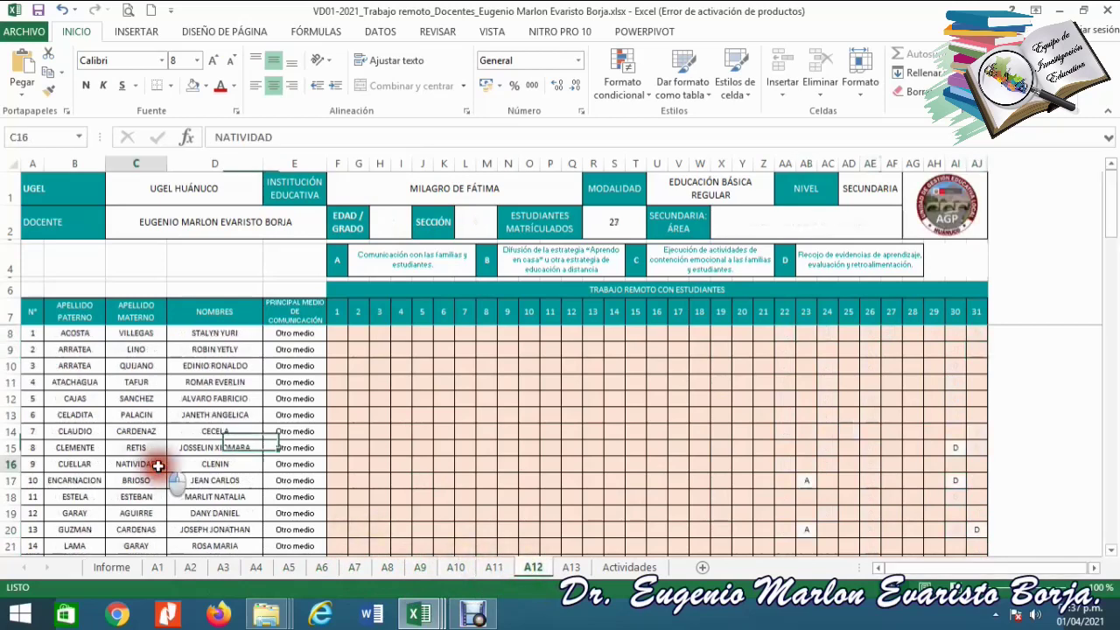
{"action": "left_click", "coordinate": [400, 224]}
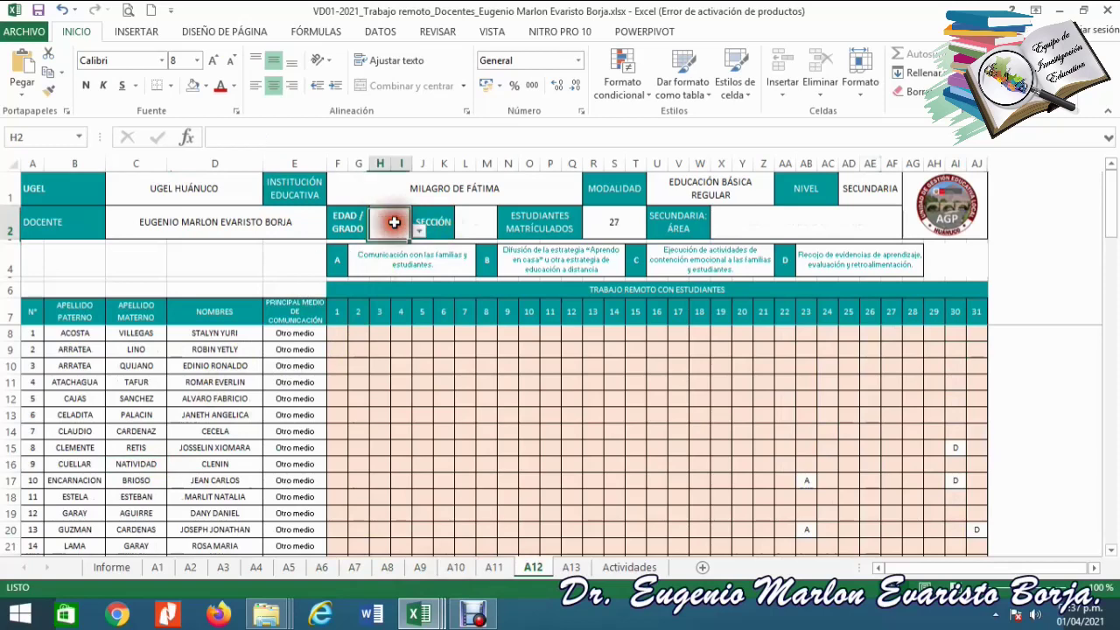
{"action": "left_click", "coordinate": [114, 565]}
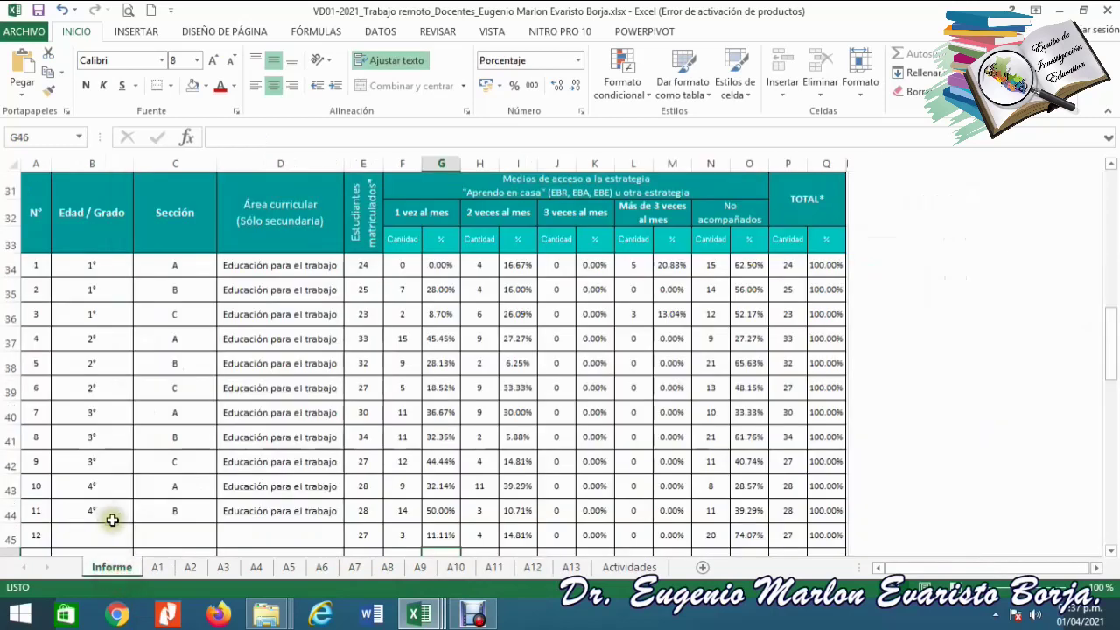
{"action": "left_click", "coordinate": [543, 566]}
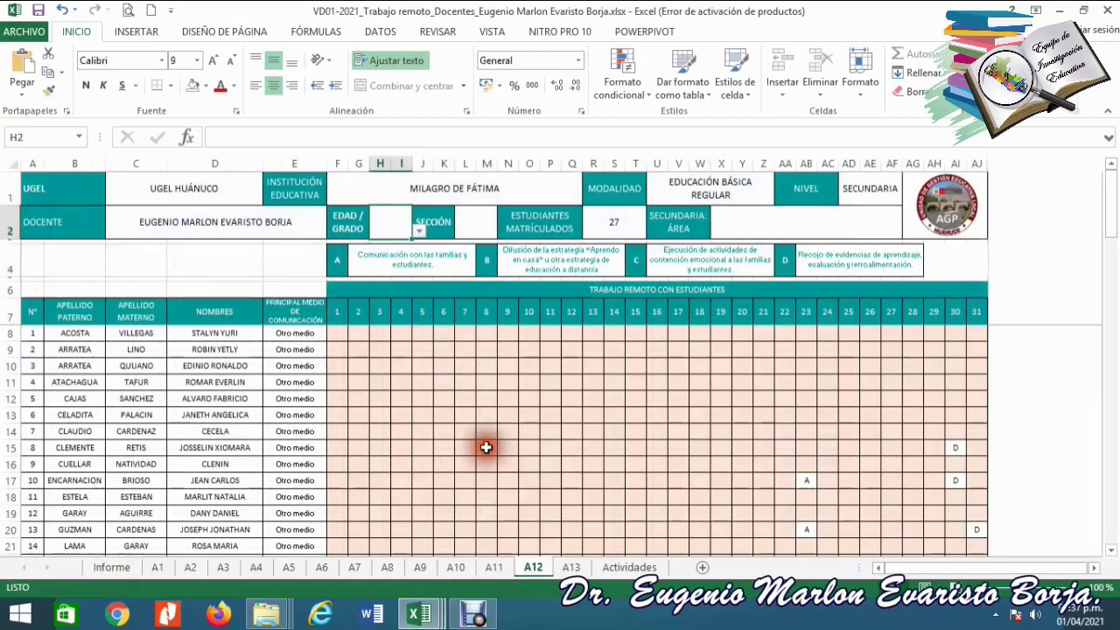
- In the header of sheet A12, set Edad/Grado to 4° and Sección to C
{"action": "left_click", "coordinate": [418, 232]}
{"action": "scroll", "coordinate": [404, 278], "scroll_direction": "down", "scroll_amount": 1}
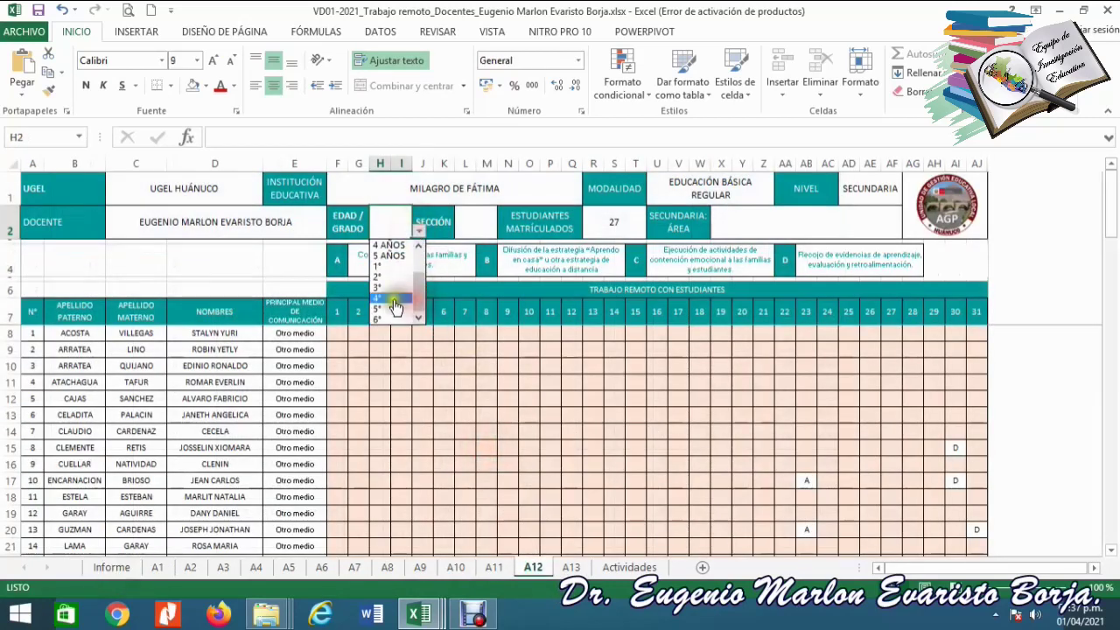
{"action": "left_click", "coordinate": [394, 299]}
{"action": "left_click", "coordinate": [468, 225]}
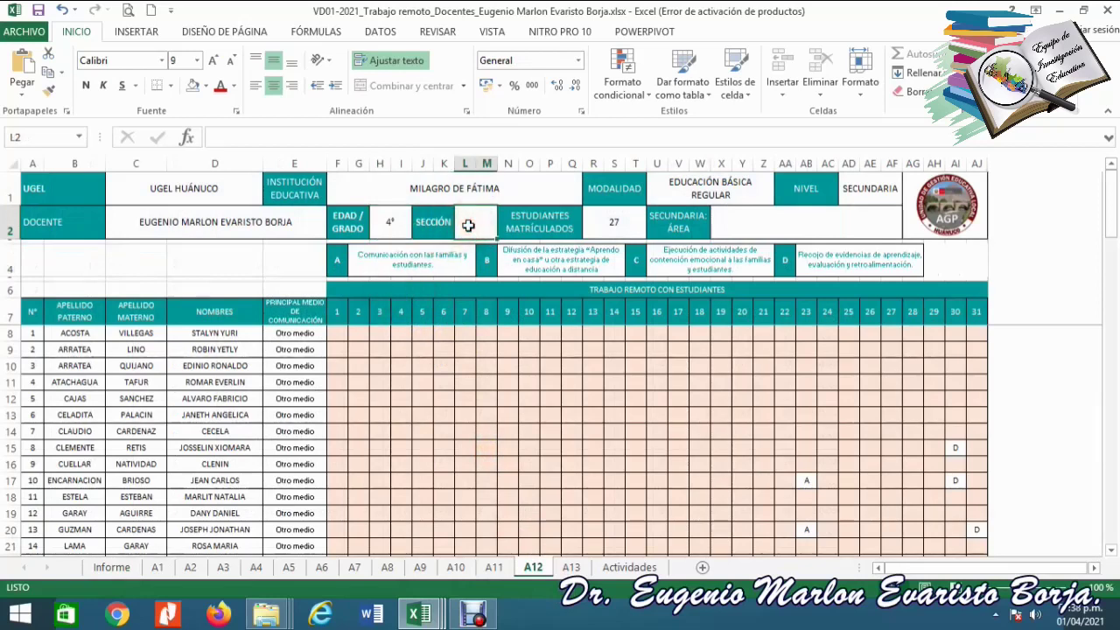
{"action": "type", "text": "C"}
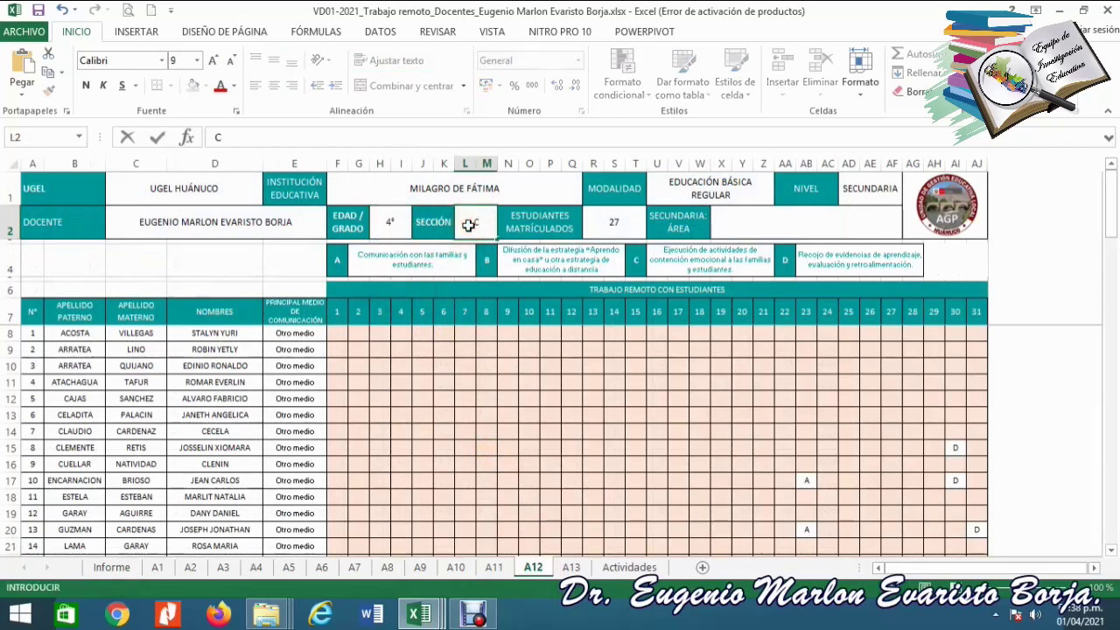
{"action": "key", "text": "Tab"}
{"action": "key", "text": "Tab"}
{"action": "key", "text": "Tab"}
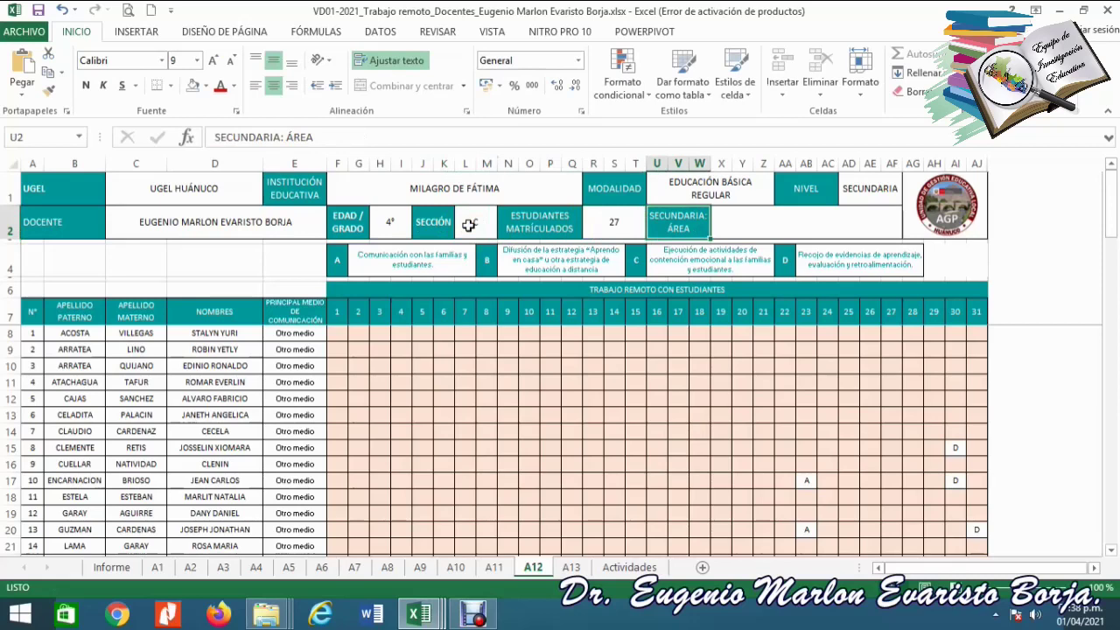
- Set the Secundaria: Área field of sheet A12 to Educación para el trabajo
{"action": "key", "text": "Tab"}
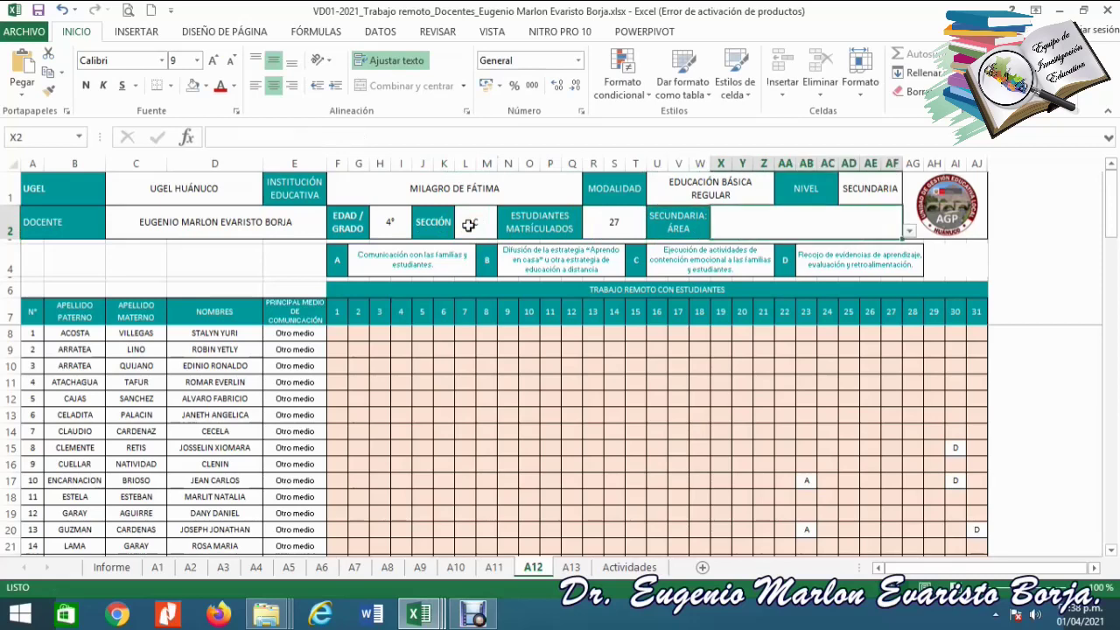
{"action": "left_click", "coordinate": [909, 232]}
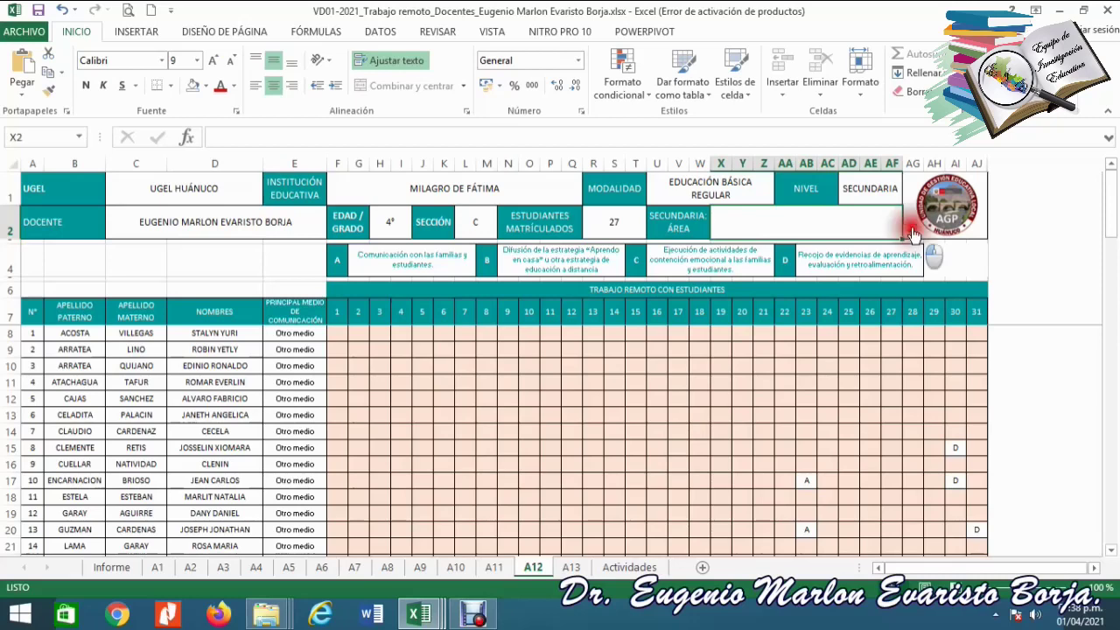
{"action": "left_click_drag", "start_coordinate": [907, 280], "coordinate": [884, 292]}
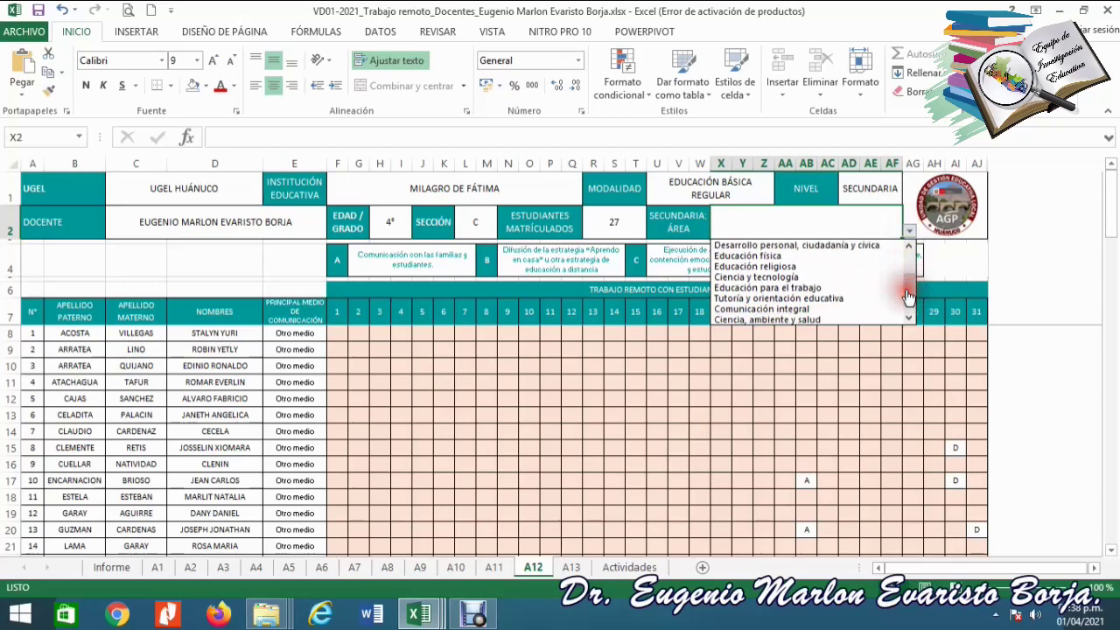
{"action": "left_click", "coordinate": [851, 289]}
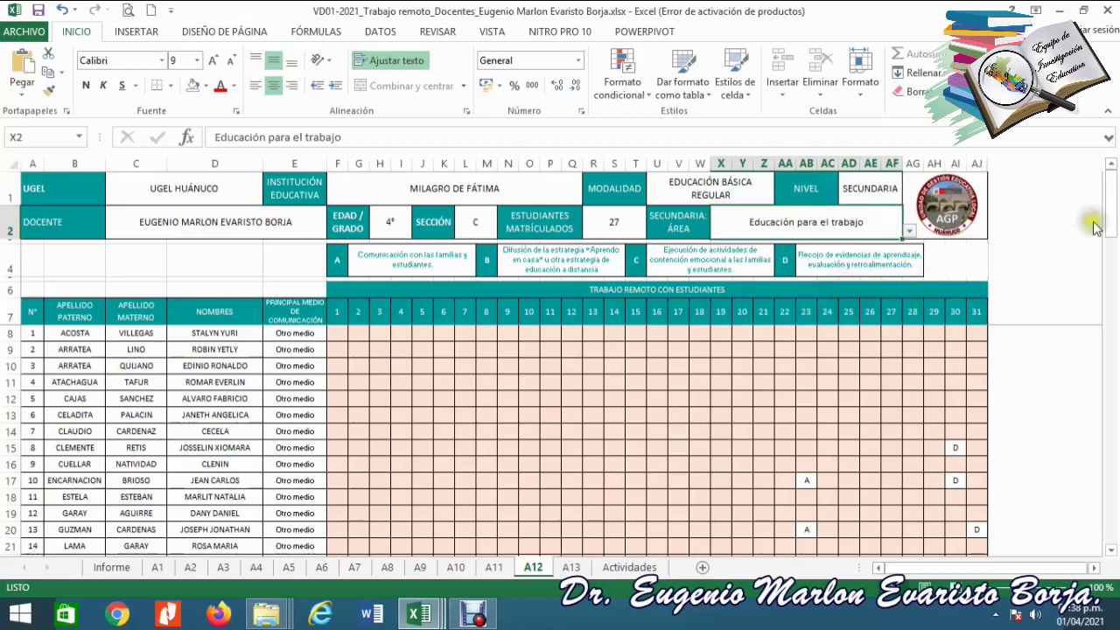
- Review the student names on sheet A12 down to the end of the list
{"action": "left_click_drag", "start_coordinate": [1111, 214], "coordinate": [1100, 302]}
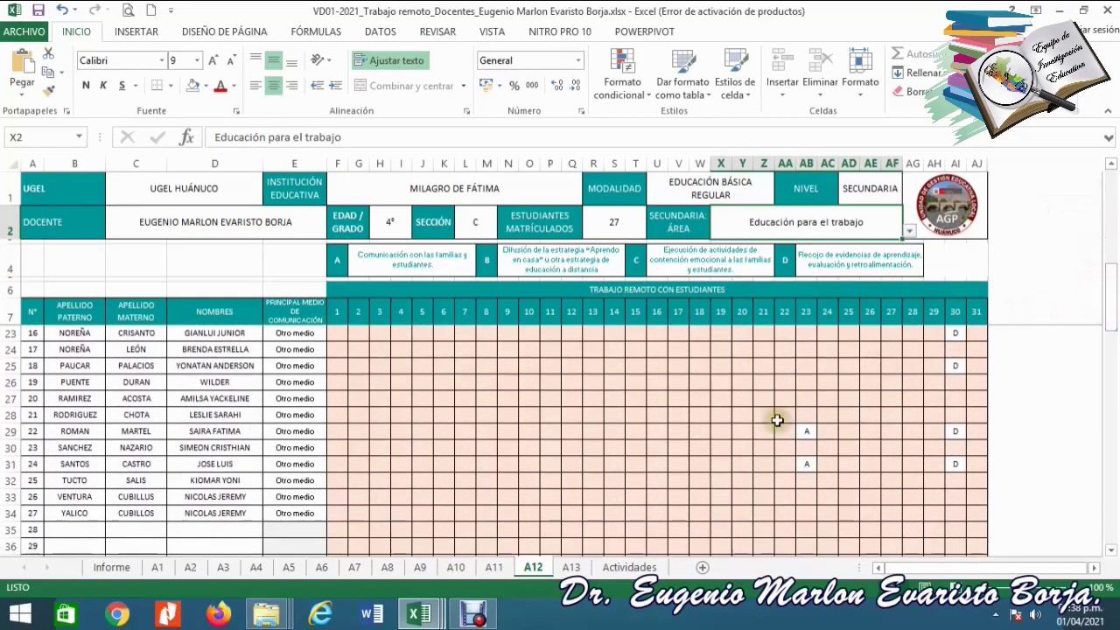
{"action": "left_click", "coordinate": [230, 465]}
{"action": "key", "text": "Down"}
{"action": "key", "text": "Down"}
{"action": "key", "text": "Down"}
{"action": "key", "text": "Down"}
{"action": "key", "text": "Down"}
{"action": "key", "text": "Down"}
- Check student 27's communication medium and first day columns on sheet A12, and return to the first students
{"action": "key", "text": "Right"}
{"action": "key", "text": "Up"}
{"action": "key", "text": "Up"}
{"action": "key", "text": "Up"}
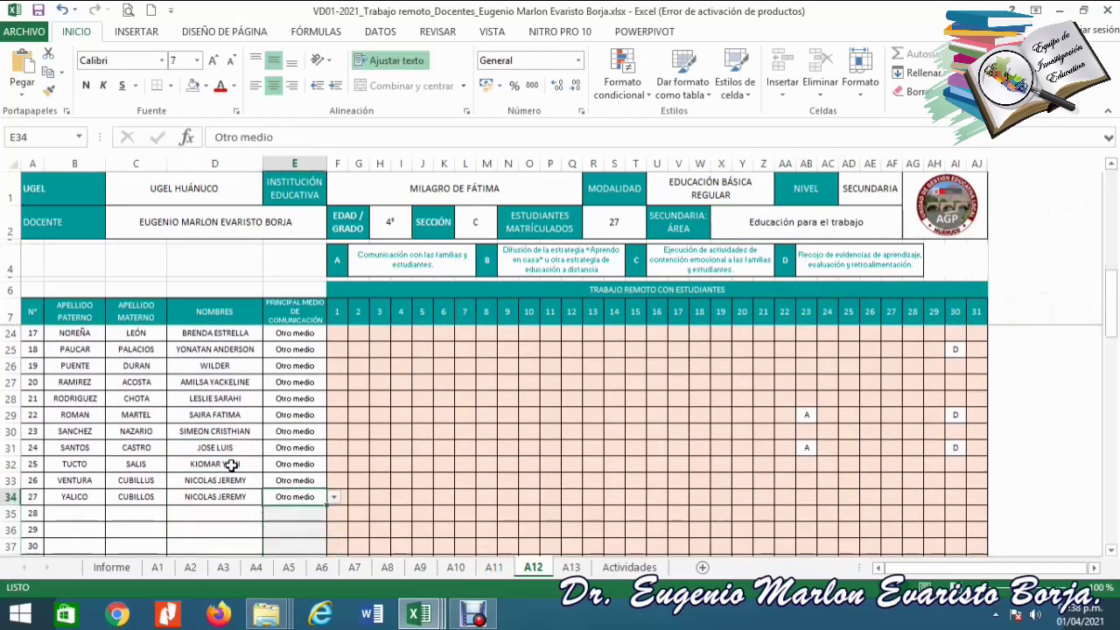
{"action": "key", "text": "Right"}
{"action": "key", "text": "Right"}
{"action": "key", "text": "Right"}
{"action": "key", "text": "Right"}
{"action": "key", "text": "Right"}
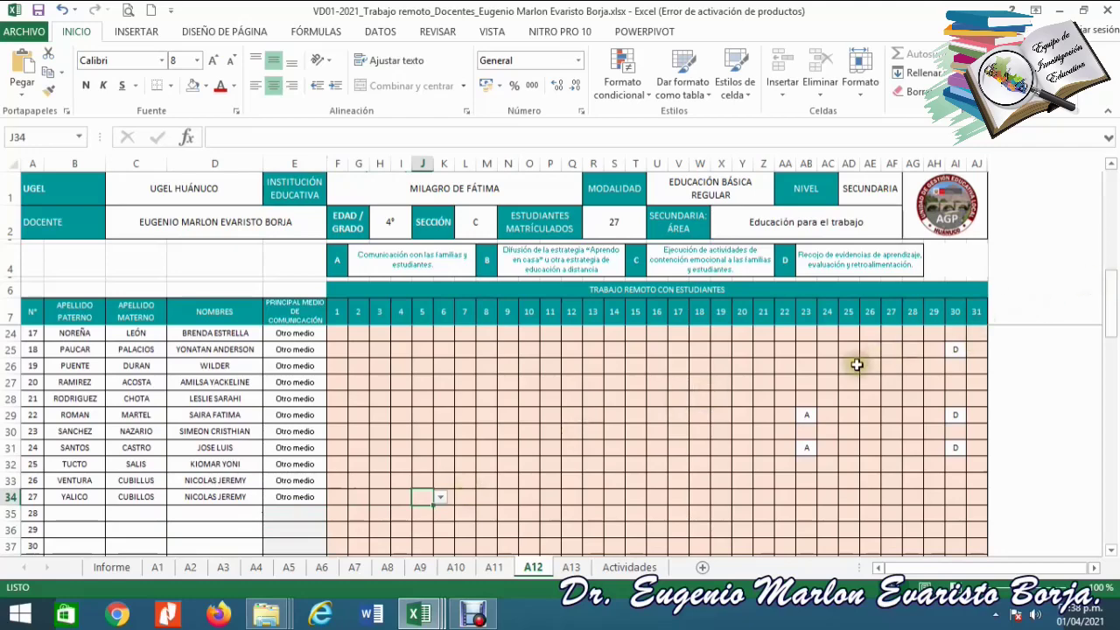
{"action": "left_click_drag", "start_coordinate": [1113, 291], "coordinate": [1102, 163]}
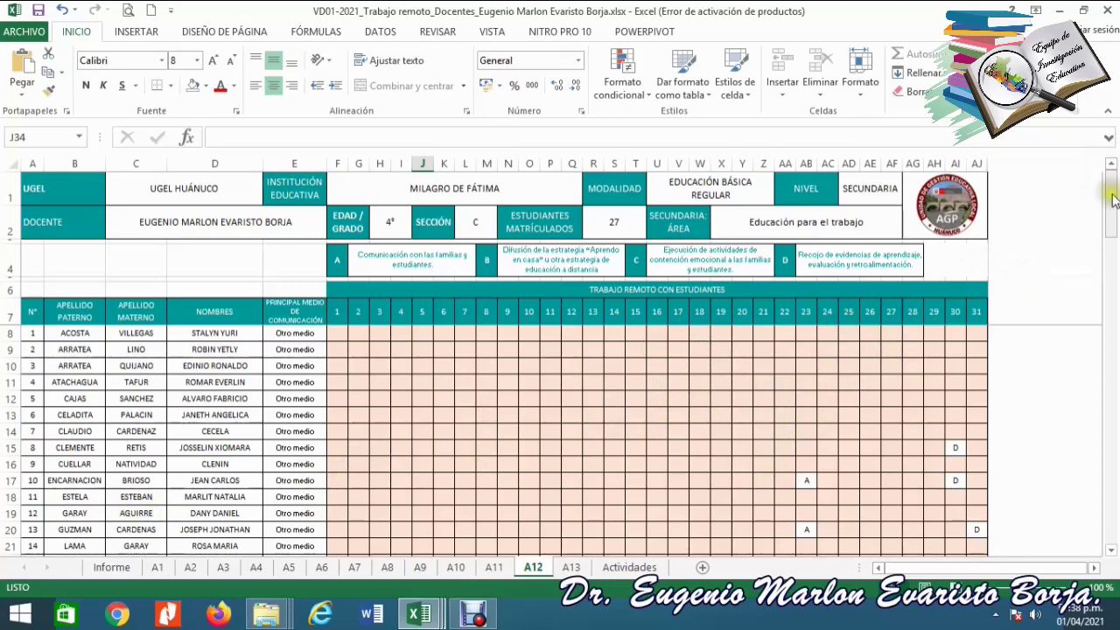
{"action": "mouse_move", "coordinate": [1112, 201]}
{"action": "left_mouse_down"}
{"action": "mouse_move", "coordinate": [1104, 305]}
{"action": "mouse_move", "coordinate": [1108, 190]}
{"action": "left_mouse_up"}
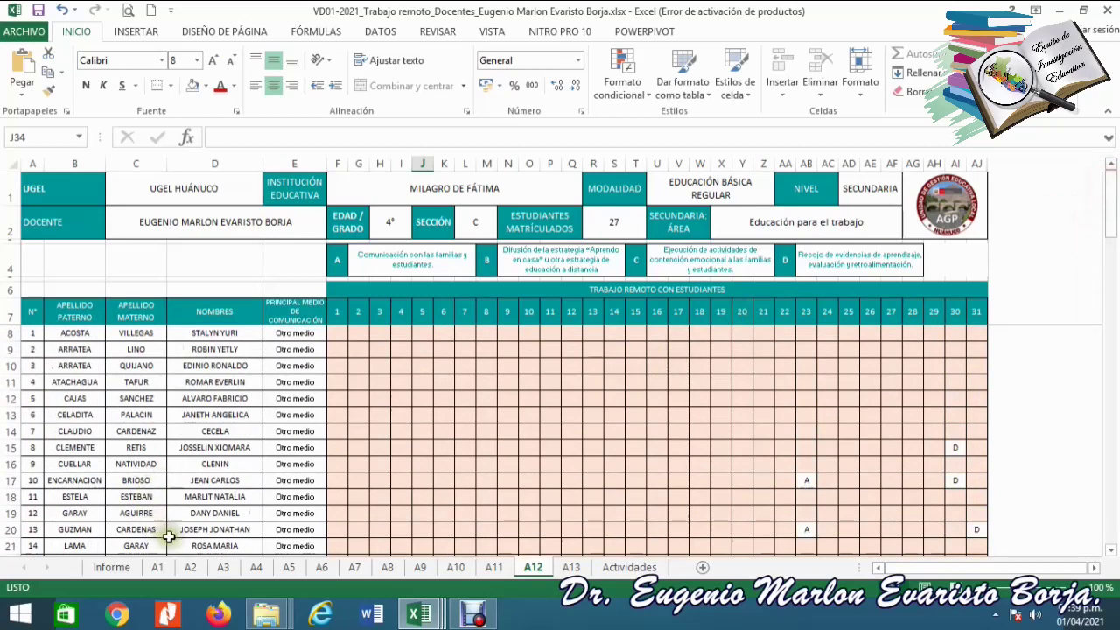
- Examine row 12 of the access table on the Informe sheet, around its 1 vez al mes figures
{"action": "left_click", "coordinate": [112, 567]}
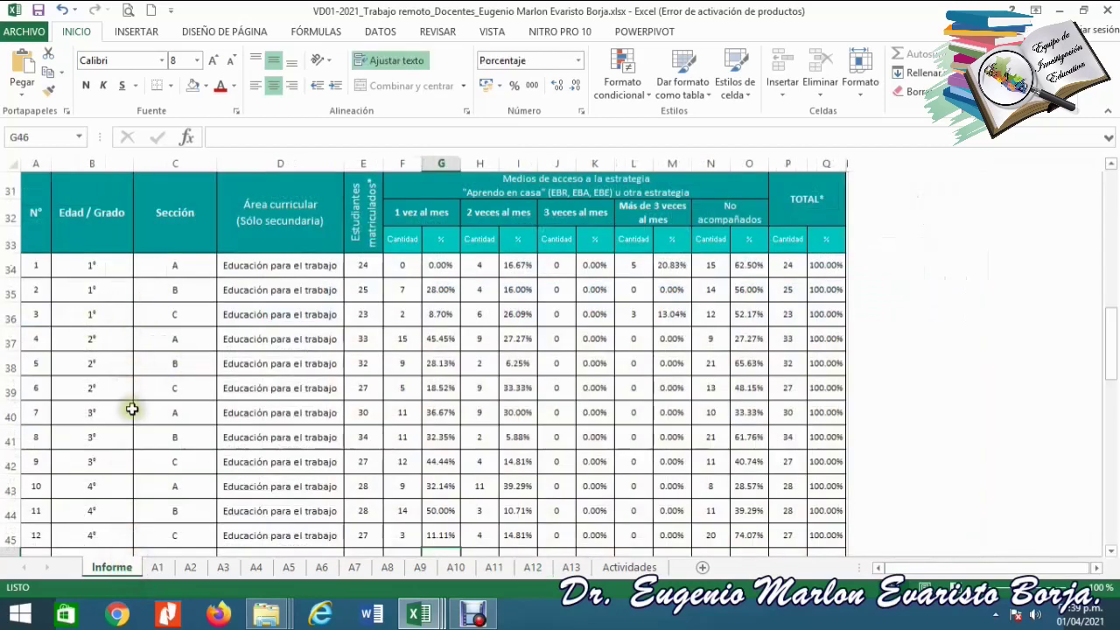
{"action": "mouse_move", "coordinate": [1111, 350]}
{"action": "left_mouse_down"}
{"action": "mouse_move", "coordinate": [1112, 433]}
{"action": "mouse_move", "coordinate": [1107, 355]}
{"action": "left_mouse_up"}
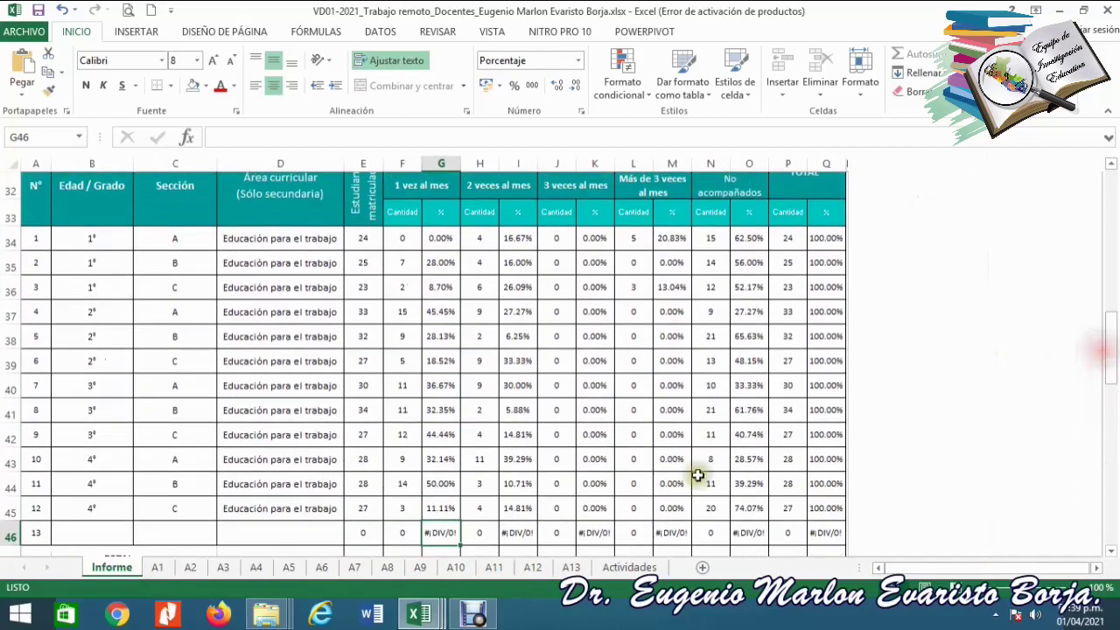
{"action": "left_click", "coordinate": [472, 506]}
{"action": "key", "text": "Left"}
{"action": "key", "text": "Left"}
{"action": "key", "text": "Left"}
{"action": "key", "text": "Right"}
{"action": "key", "text": "Left"}
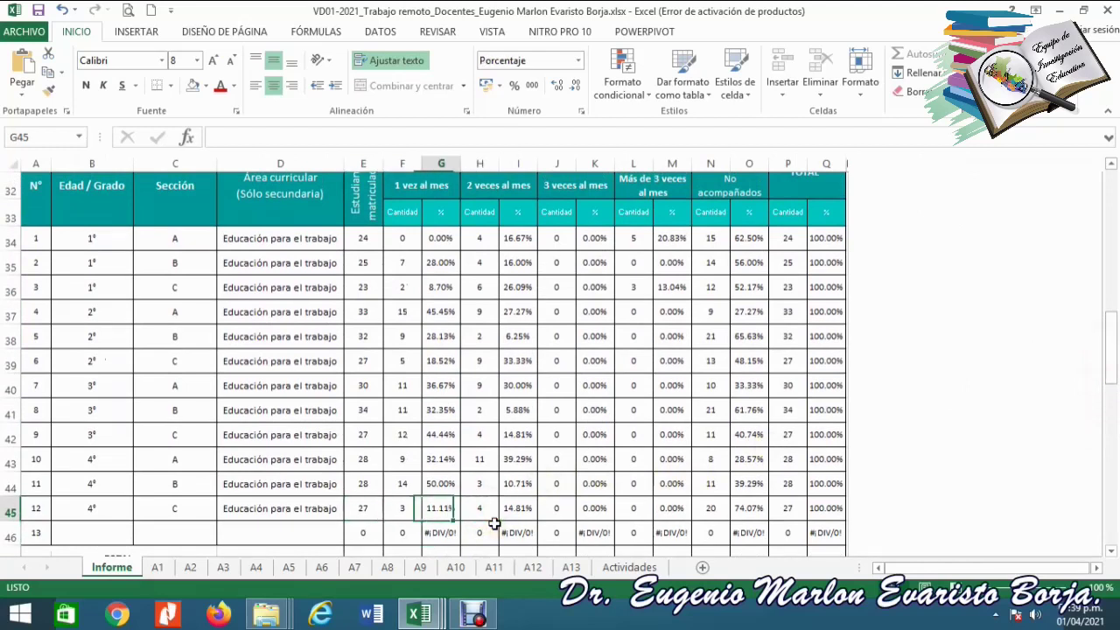
- Review row 12 of the Informe across the monthly frequency columns up to No acompañados
{"action": "key", "text": "Right"}
{"action": "key", "text": "Right"}
{"action": "key", "text": "Right"}
{"action": "key", "text": "Left"}
{"action": "key", "text": "Left"}
{"action": "key", "text": "Left"}
{"action": "key", "text": "Right"}
{"action": "key", "text": "Right"}
{"action": "key", "text": "Right"}
{"action": "key", "text": "Right"}
{"action": "key", "text": "Right"}
{"action": "key", "text": "Right"}
{"action": "key", "text": "Right"}
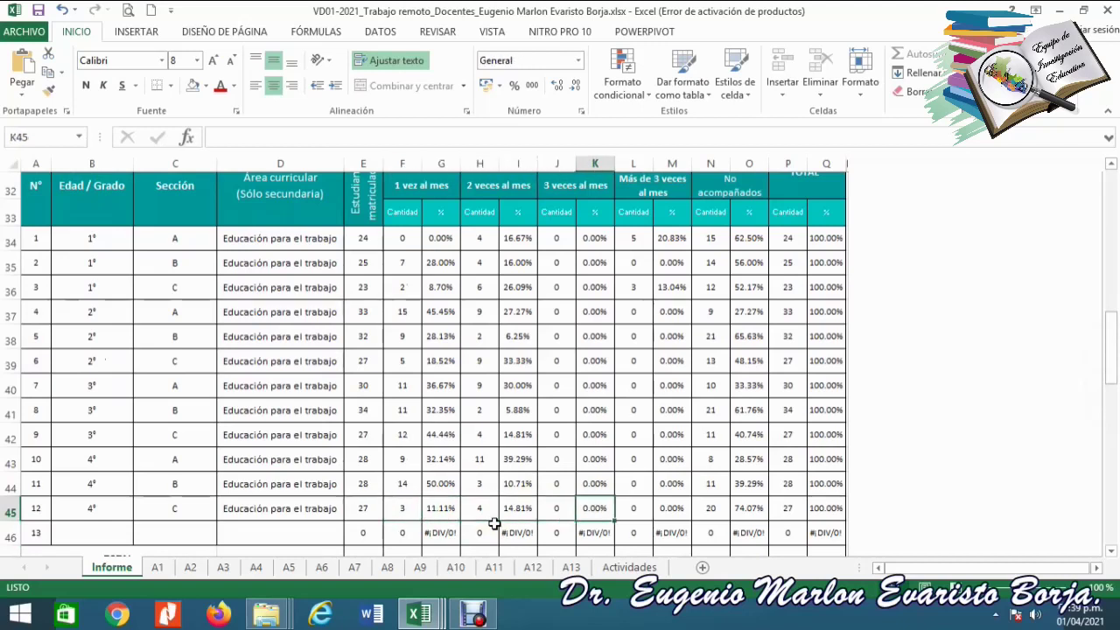
{"action": "key", "text": "Right"}
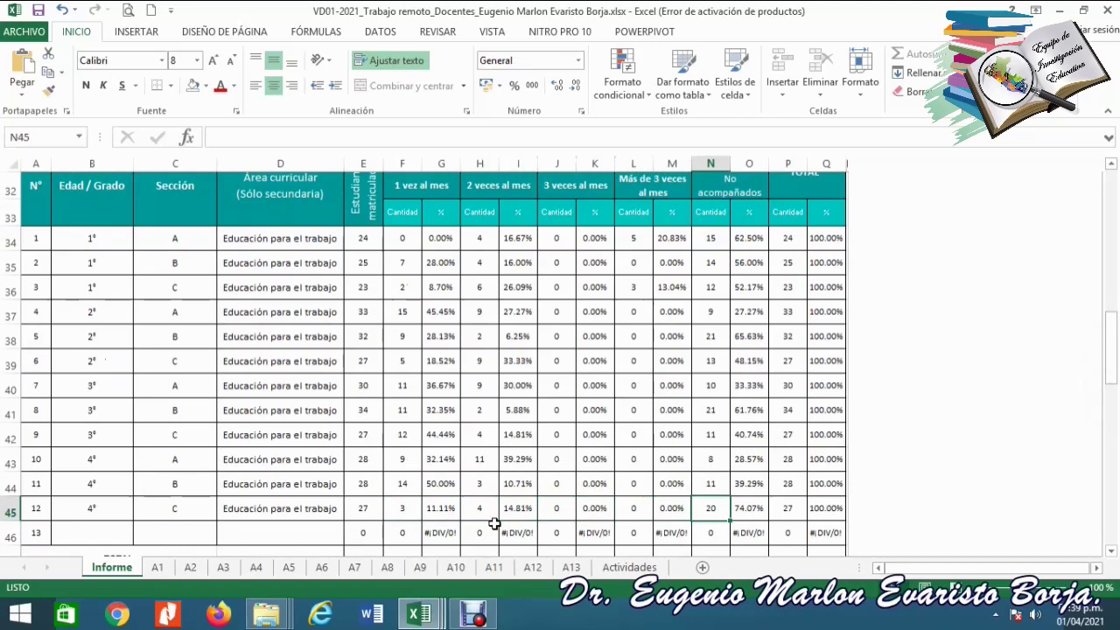
- Check the quantity and percentage of No acompañados students for row 12 of the Informe
{"action": "key", "text": "Right"}
{"action": "key", "text": "Right"}
{"action": "key", "text": "Left"}
{"action": "key", "text": "Left"}
{"action": "key", "text": "Right"}
{"action": "key", "text": "Left"}
{"action": "key", "text": "Right"}
{"action": "key", "text": "Left"}
- Review the No acompañados quantities of the other sections up the Informe table and back down
{"action": "key", "text": "Up"}
{"action": "key", "text": "Up"}
{"action": "key", "text": "Up"}
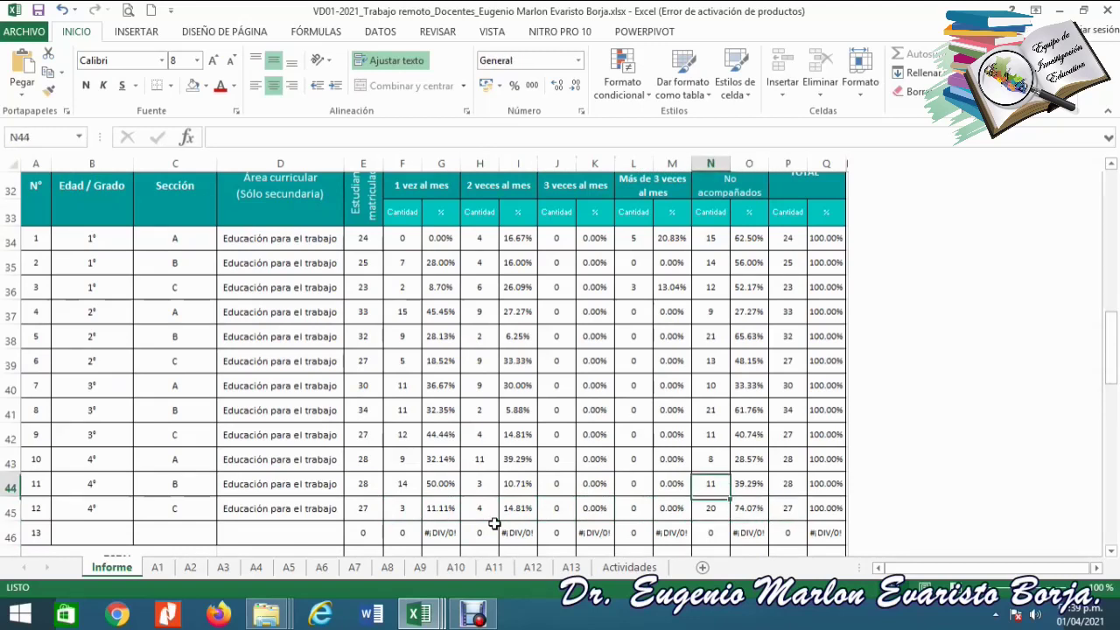
{"action": "key", "text": "Up"}
{"action": "key", "text": "Up"}
{"action": "key", "text": "Up"}
{"action": "key", "text": "Up"}
{"action": "key", "text": "Up"}
{"action": "key", "text": "Down"}
{"action": "key", "text": "Down"}
{"action": "key", "text": "Down"}
{"action": "key", "text": "Down"}
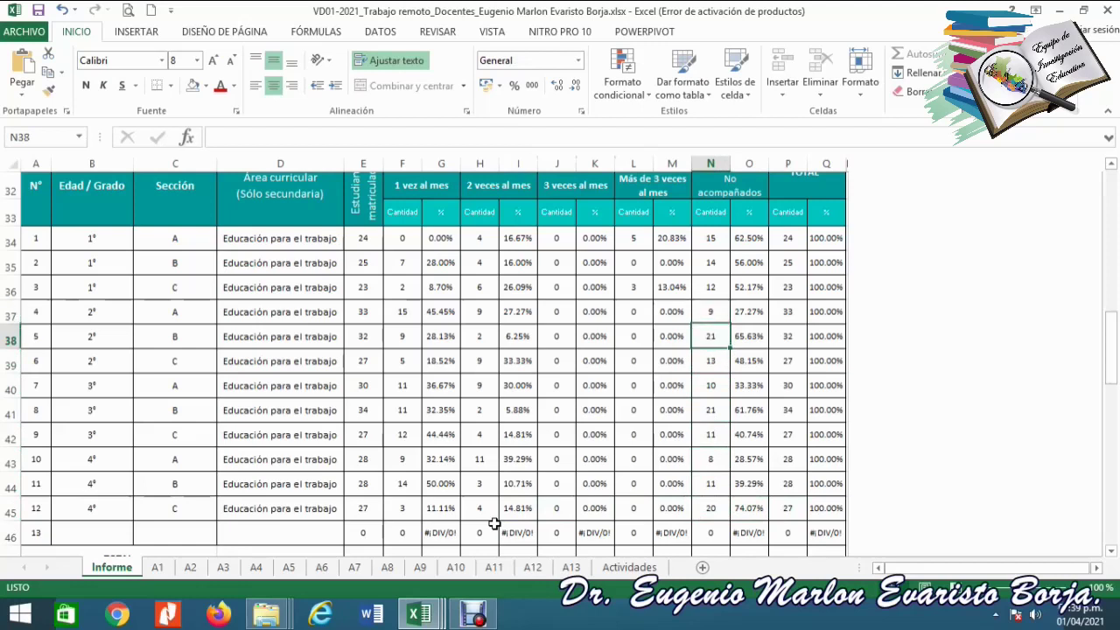
- Compare the No acompañados quantities of sections 2 to 9 up and down the Informe table
{"action": "key", "text": "Up"}
{"action": "key", "text": "Up"}
{"action": "key", "text": "Up"}
{"action": "key", "text": "Up"}
{"action": "key", "text": "Up"}
{"action": "key", "text": "Up"}
{"action": "key", "text": "Up"}
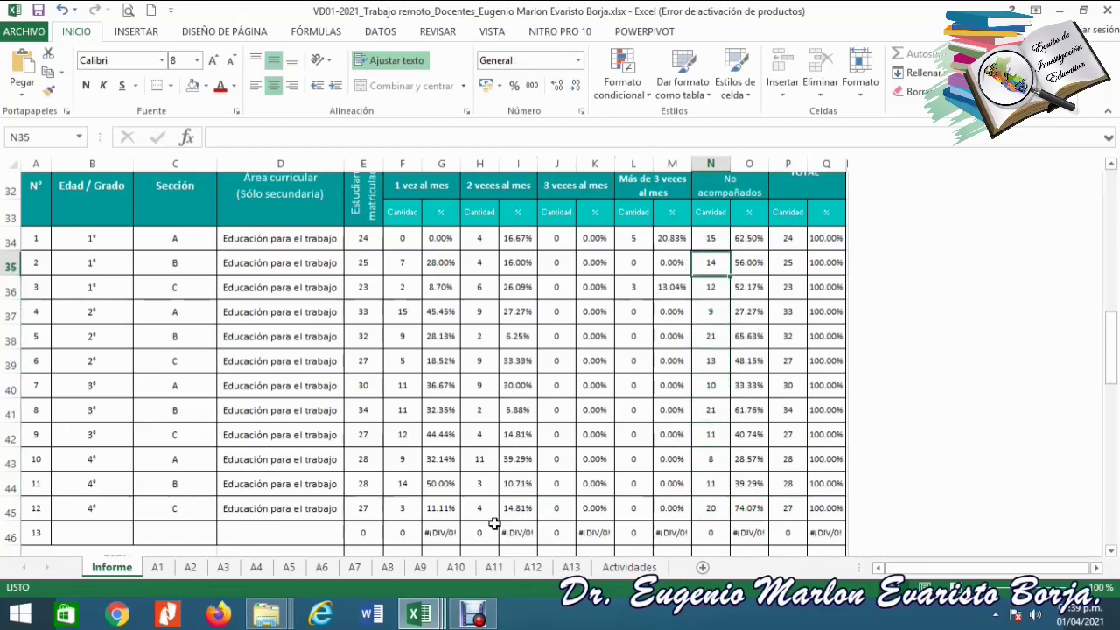
{"action": "key", "text": "Down"}
{"action": "key", "text": "Down"}
{"action": "key", "text": "Down"}
{"action": "key", "text": "Down"}
{"action": "key", "text": "Down"}
{"action": "key", "text": "Down"}
{"action": "key", "text": "Down"}
{"action": "key", "text": "Down"}
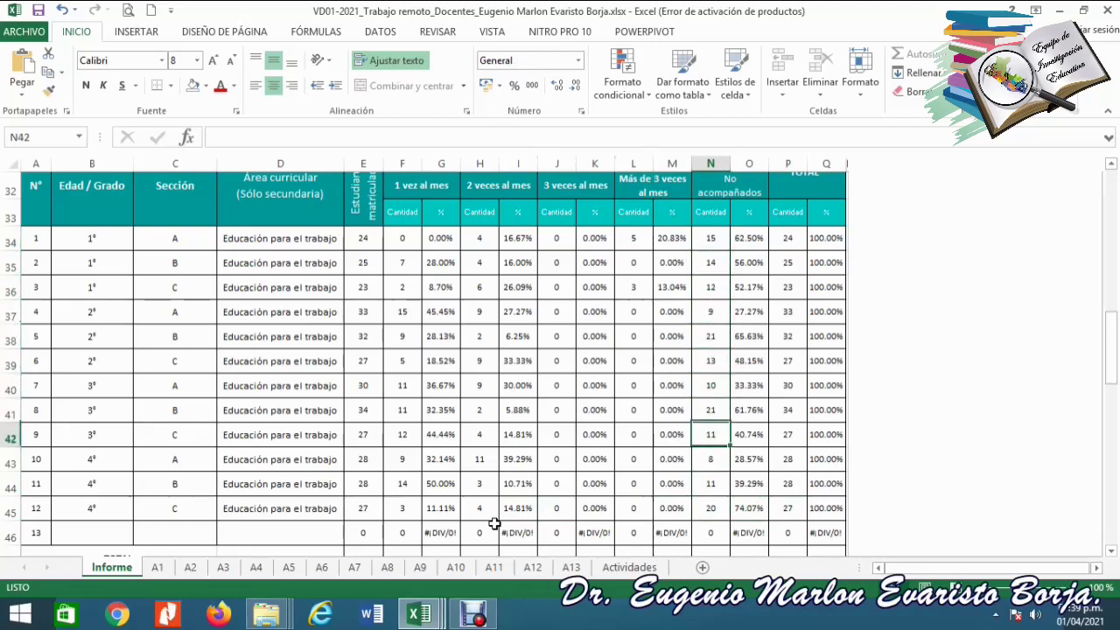
- Check the No acompañados quantity and percentage of section 2º B in the Informe
{"action": "key", "text": "Up"}
{"action": "key", "text": "Up"}
{"action": "key", "text": "Up"}
{"action": "key", "text": "Up"}
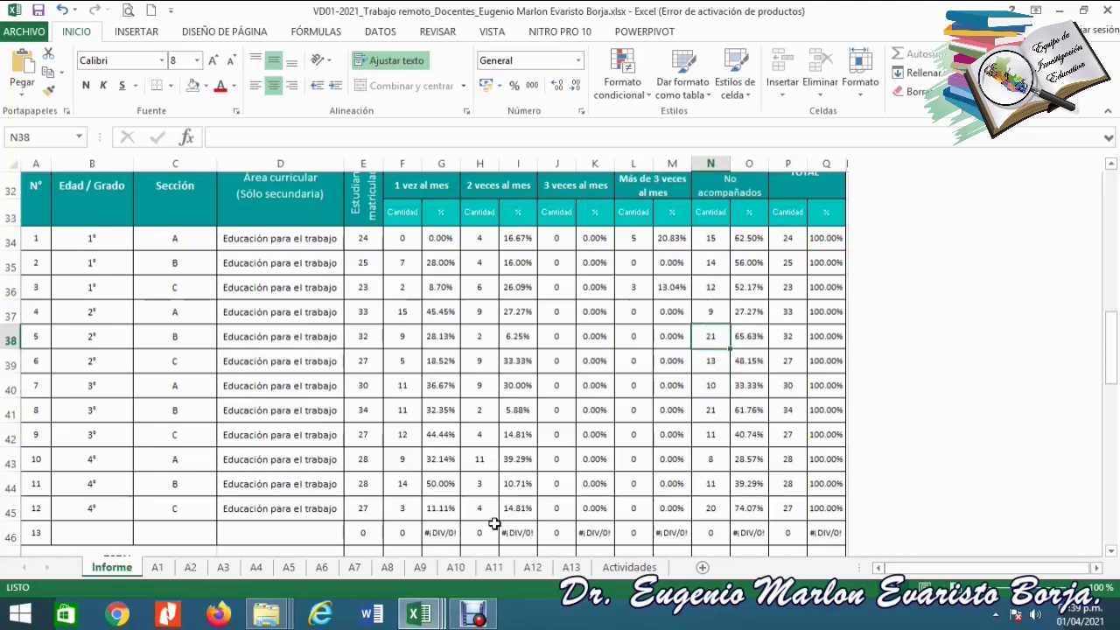
{"action": "key", "text": "Right"}
{"action": "key", "text": "Left"}
- Examine the enrolled students column from section 4º B through row 13 and the TOTAL row
{"action": "left_click", "coordinate": [358, 479]}
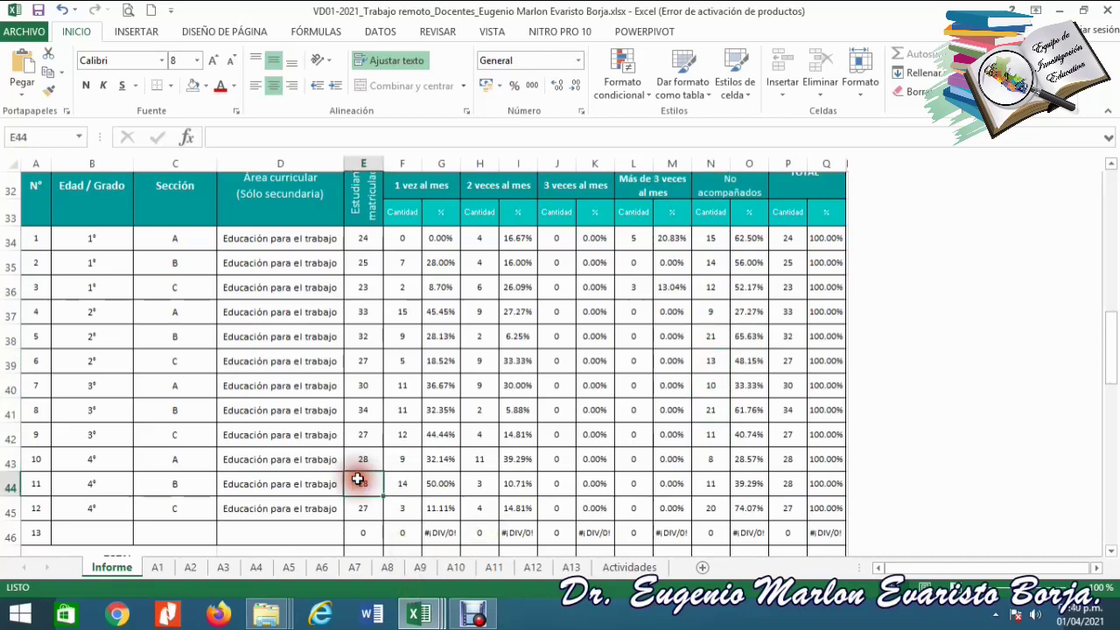
{"action": "key", "text": "Down"}
{"action": "key", "text": "Down"}
{"action": "key", "text": "Down"}
{"action": "key", "text": "Down"}
{"action": "key", "text": "Down"}
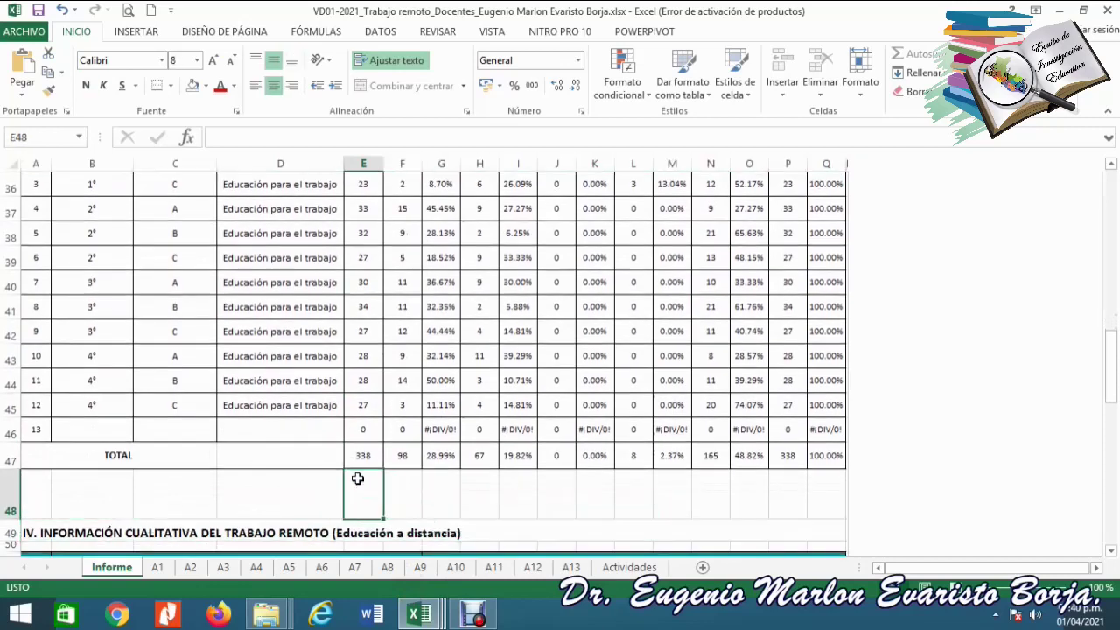
{"action": "key", "text": "Up"}
{"action": "key", "text": "Up"}
{"action": "key", "text": "Up"}
{"action": "key", "text": "Up"}
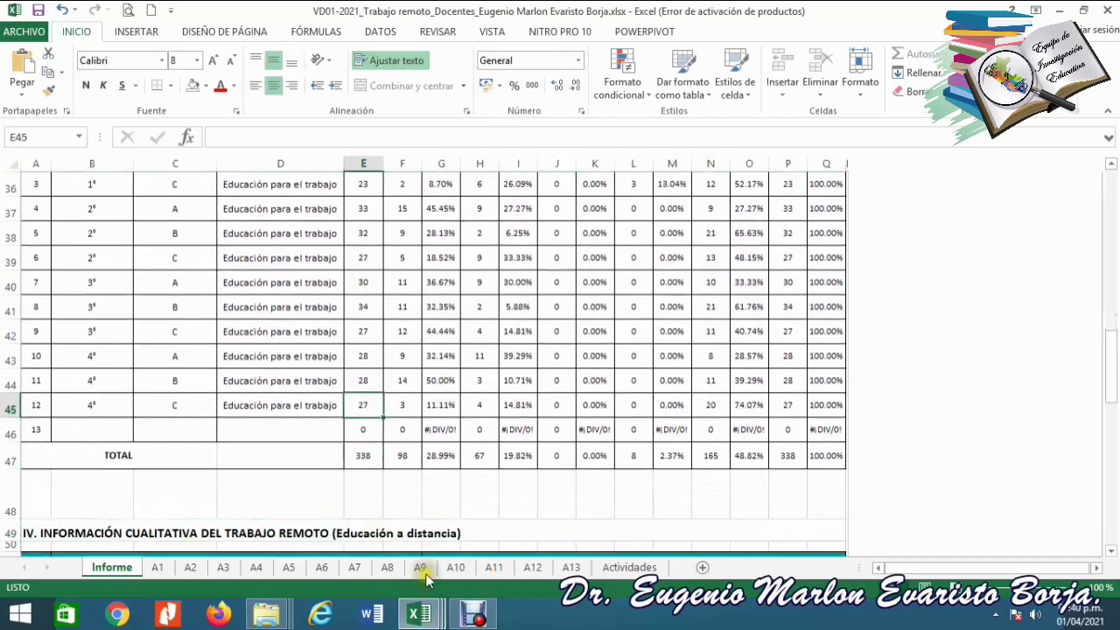
{"action": "key", "text": "Down"}
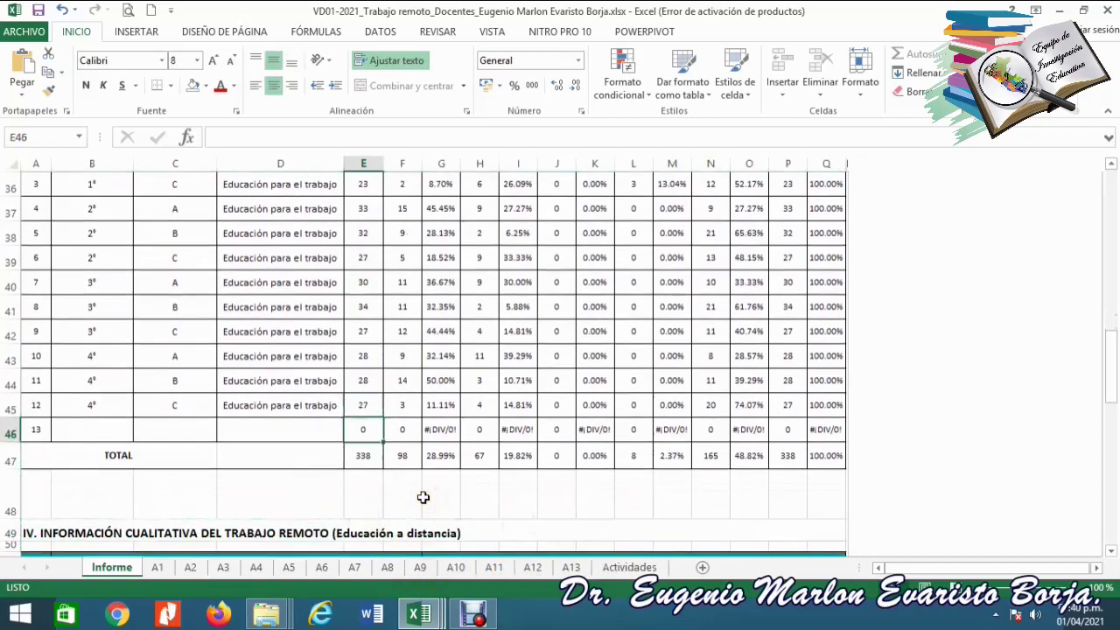
- Go to section IV of the Informe, the qualitative information on remote work
{"action": "key", "text": "Down"}
{"action": "key", "text": "Down"}
{"action": "key", "text": "Down"}
{"action": "key", "text": "Down"}
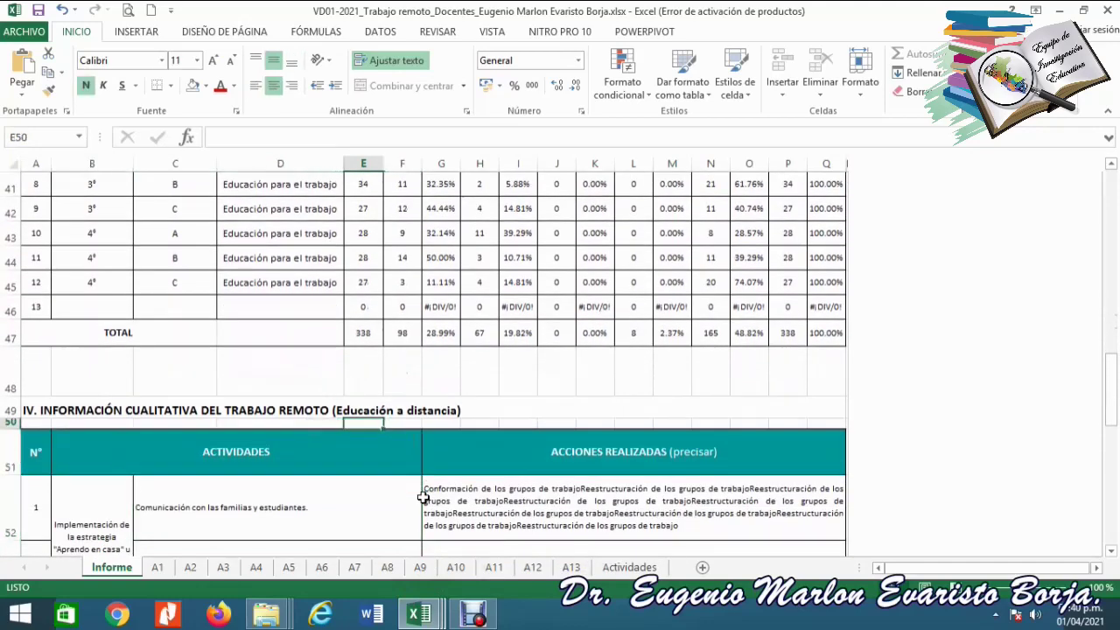
{"action": "key", "text": "Up"}
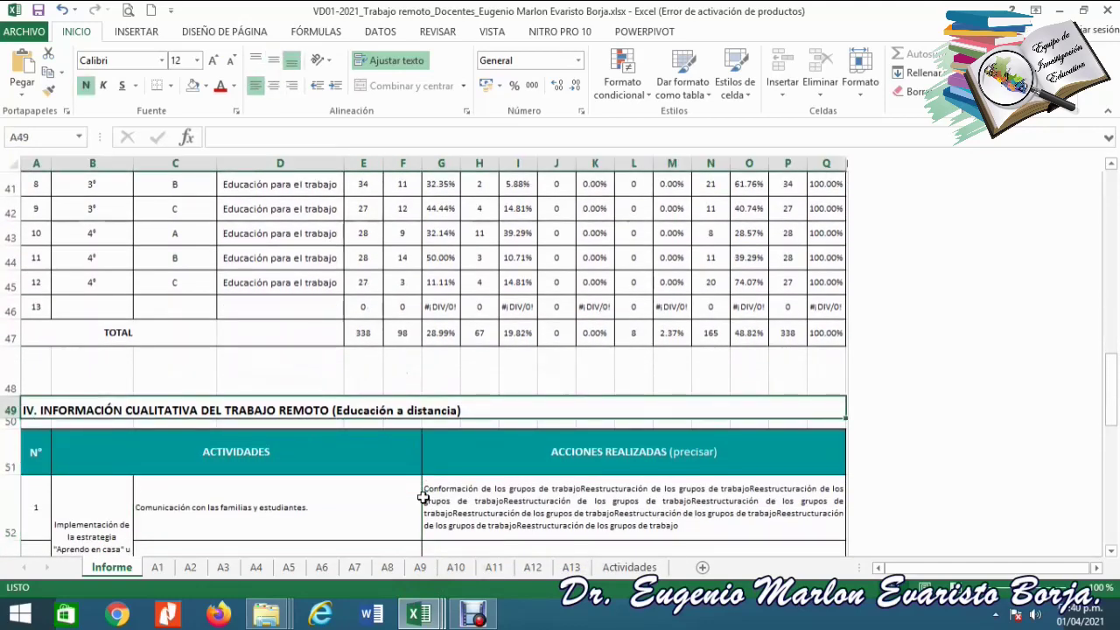
{"action": "key", "text": "Down"}
{"action": "key", "text": "Down"}
- Compare the activity Comunicación con las familias y estudiantes with its Acciones realizadas entry
{"action": "key", "text": "Right"}
{"action": "key", "text": "Down"}
{"action": "key", "text": "Up"}
{"action": "key", "text": "Left"}
{"action": "key", "text": "Right"}
{"action": "key", "text": "Right"}
{"action": "key", "text": "Left"}
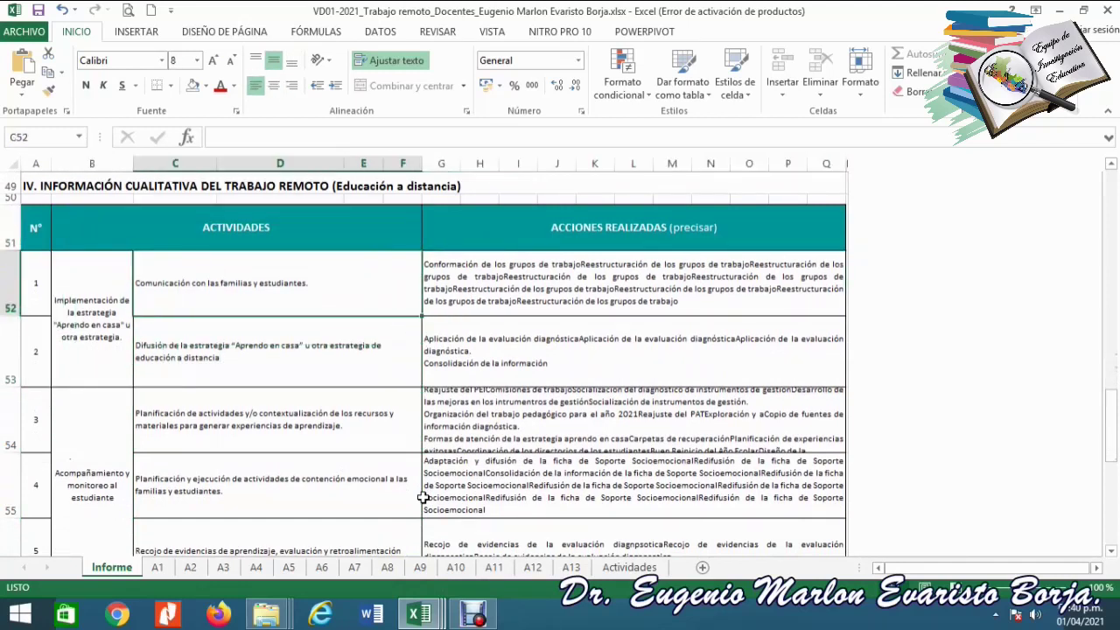
{"action": "key", "text": "Right"}
{"action": "key", "text": "Left"}
{"action": "key", "text": "Right"}
{"action": "key", "text": "Left"}
{"action": "key", "text": "Right"}
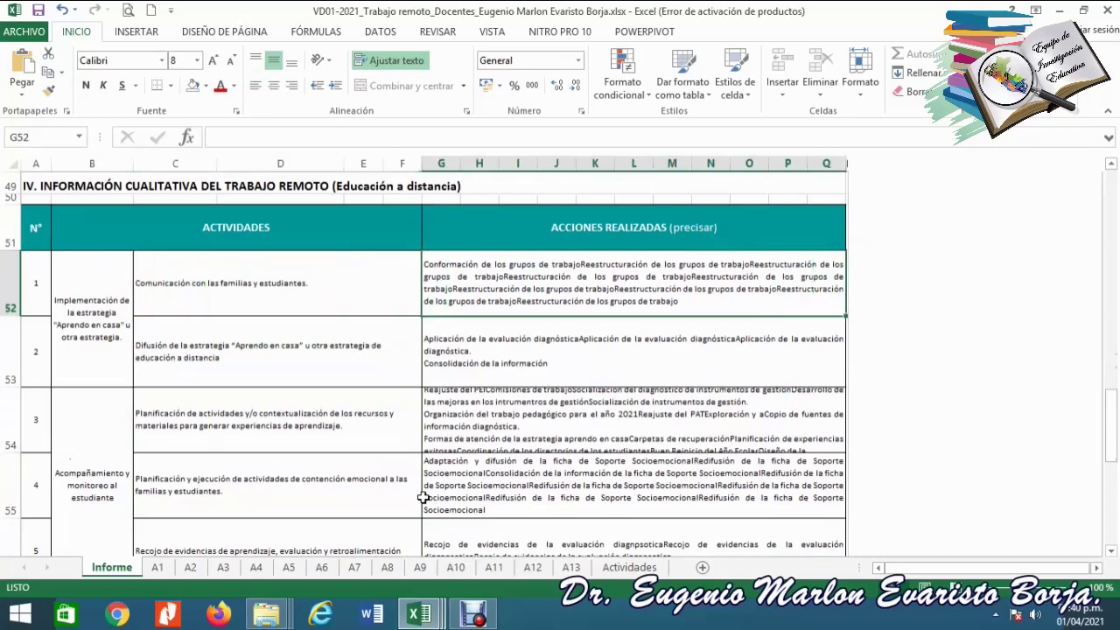
- Open the Actividades sheet and go from Comisiones de trabajo to the activity rows under day 1
{"action": "left_click", "coordinate": [629, 566]}
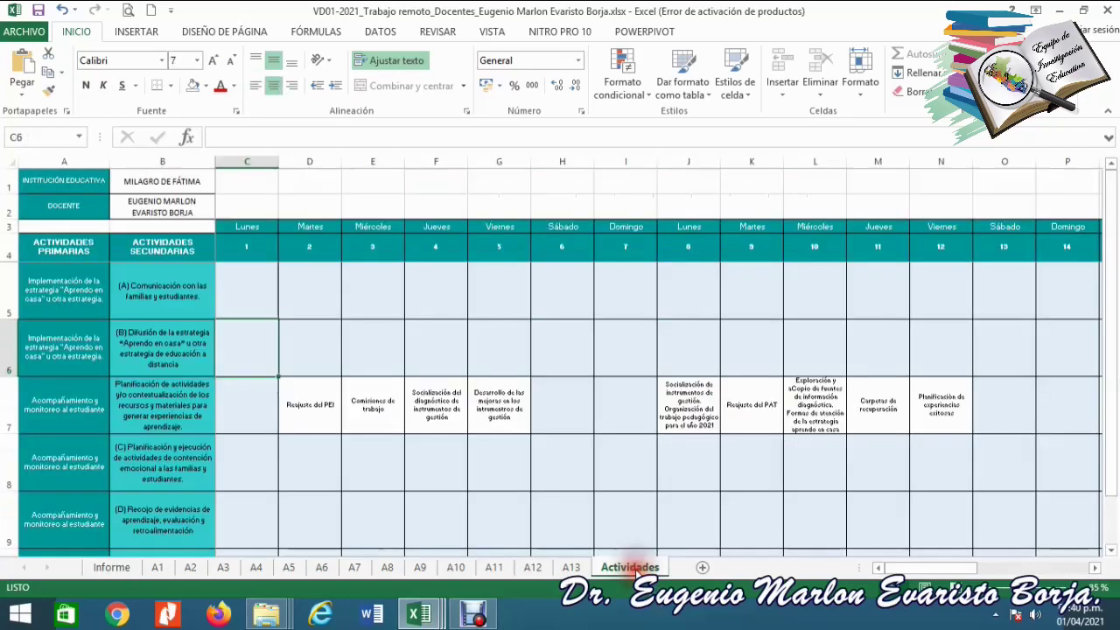
{"action": "left_click", "coordinate": [374, 408]}
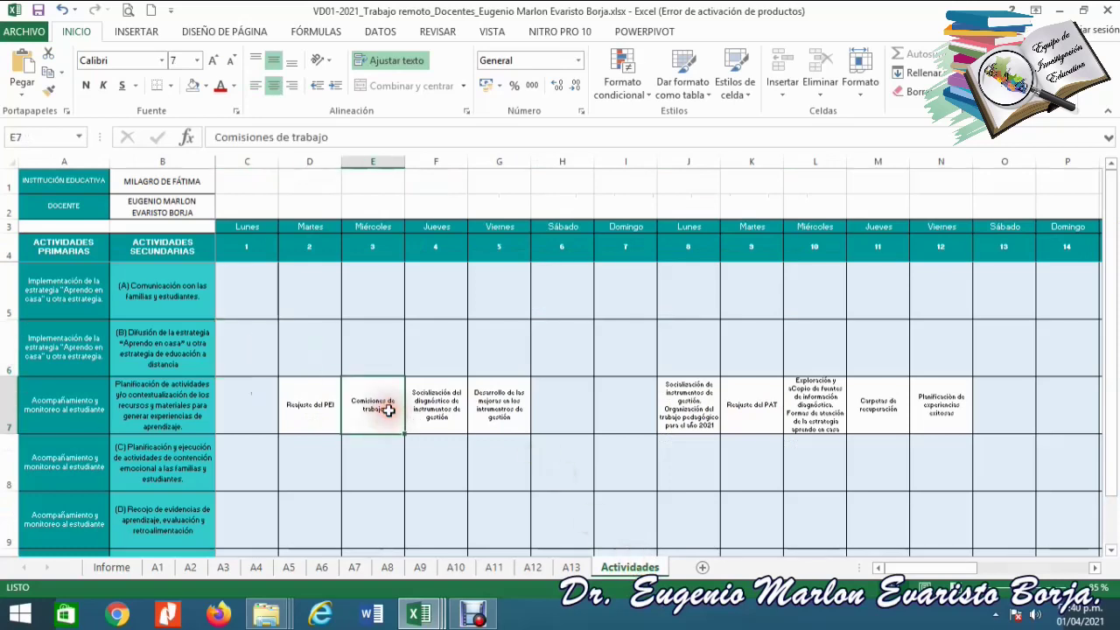
{"action": "key", "text": "Left"}
{"action": "key", "text": "Left"}
{"action": "key", "text": "Up"}
{"action": "key", "text": "Up"}
{"action": "key", "text": "Up"}
- Review the list of secondary activities down the day 1 column and back up
{"action": "key", "text": "Down"}
{"action": "key", "text": "Down"}
{"action": "key", "text": "Down"}
{"action": "key", "text": "Down"}
{"action": "key", "text": "Down"}
{"action": "key", "text": "Down"}
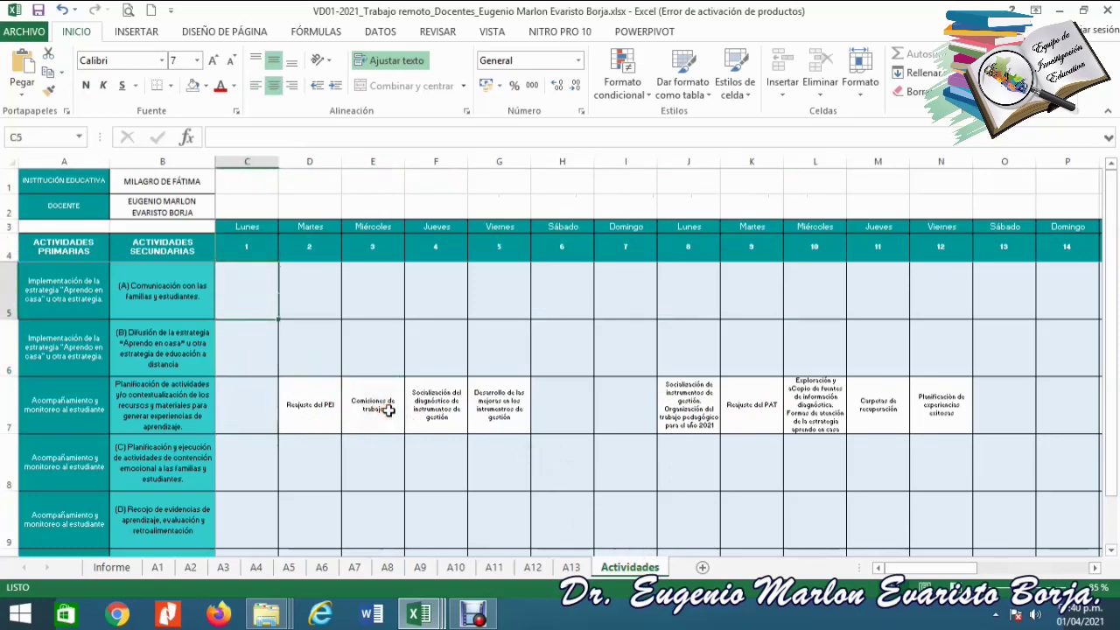
{"action": "key", "text": "Up"}
{"action": "key", "text": "Up"}
{"action": "key", "text": "Up"}
{"action": "key", "text": "Up"}
{"action": "key", "text": "Up"}
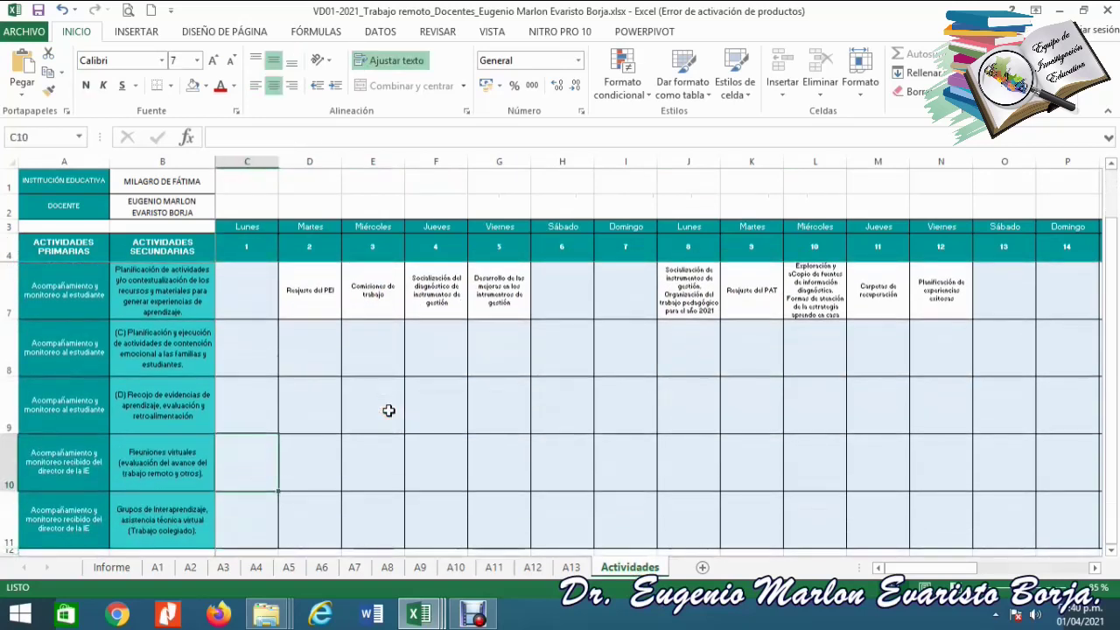
- Select the Reajuste del PEI entry on day 2 and dismiss the antivirus notification
{"action": "key", "text": "Down"}
{"action": "key", "text": "Right"}
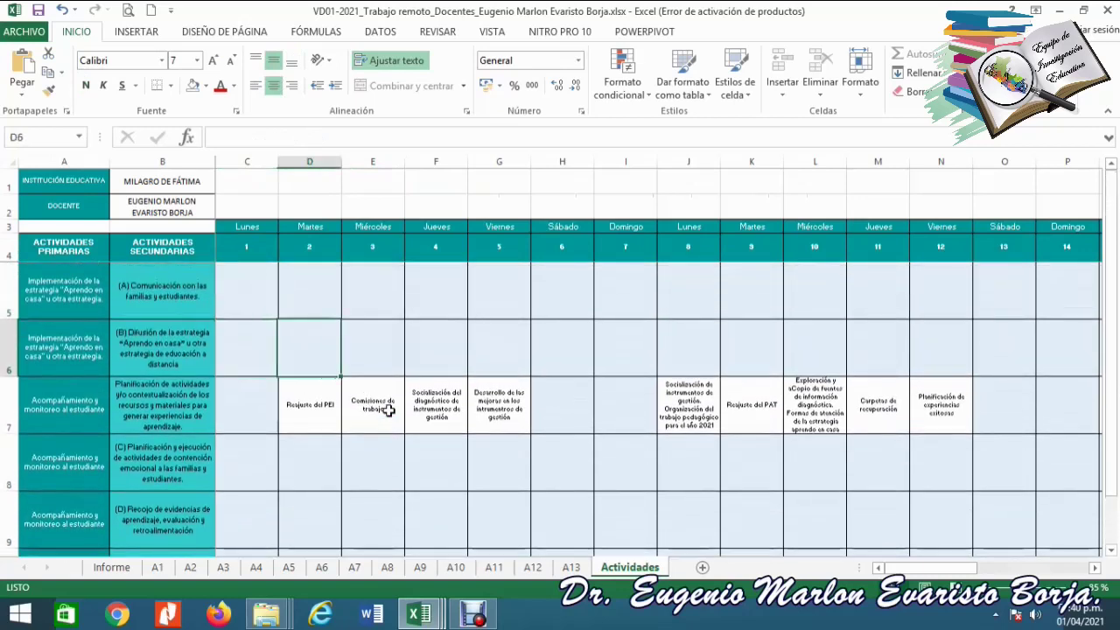
{"action": "key", "text": "Down"}
{"action": "key", "text": "Down"}
{"action": "key", "text": "Up"}
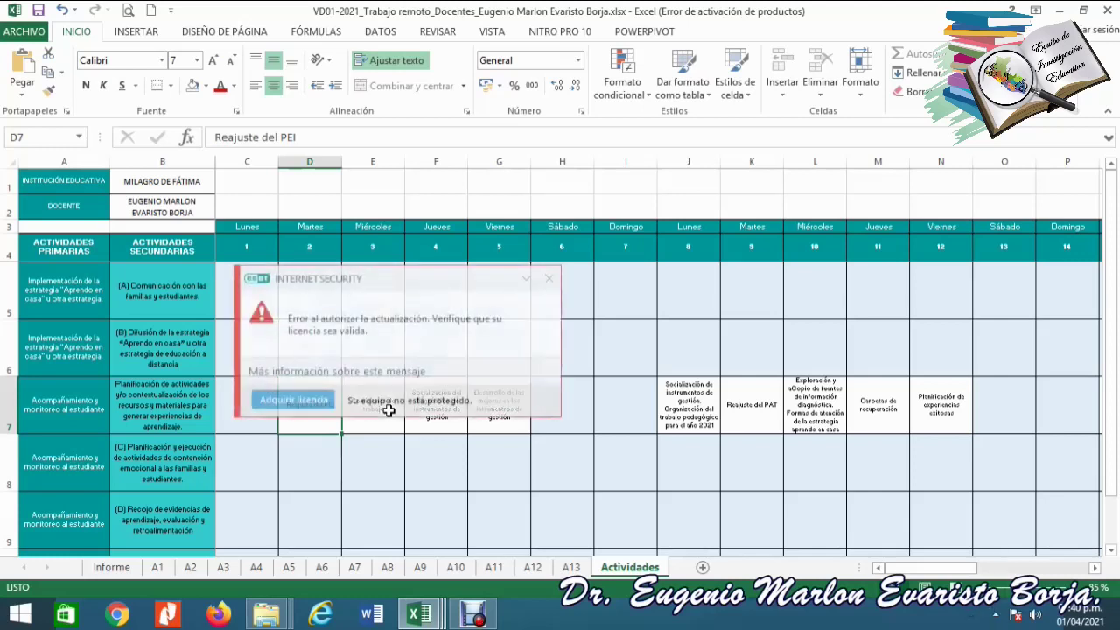
{"action": "left_click", "coordinate": [548, 278]}
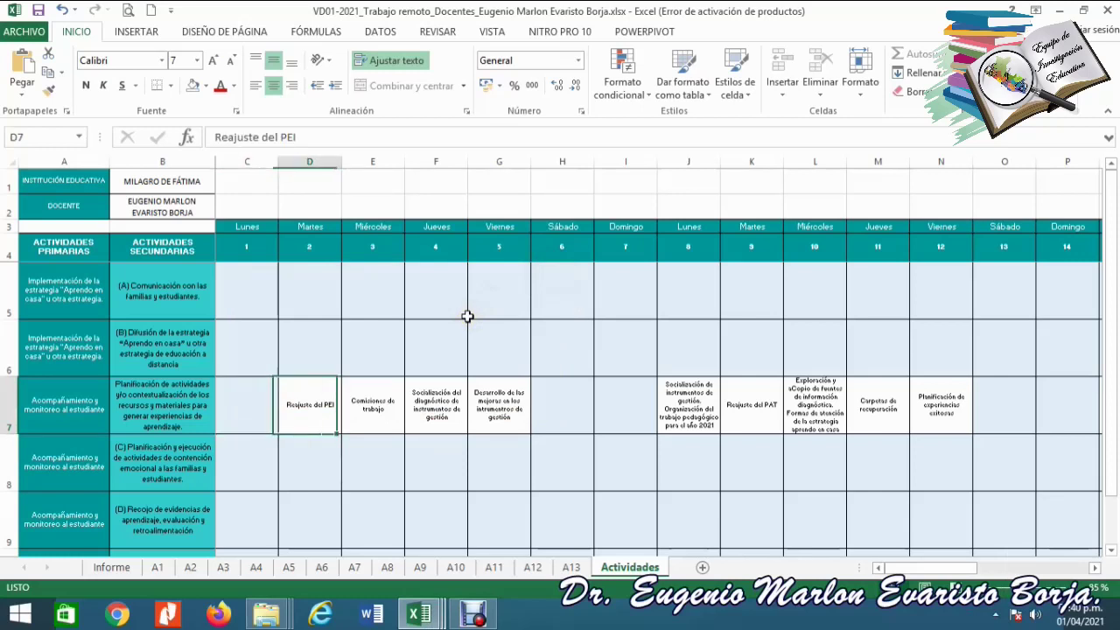
- Review the planning activities in row 7 from day 3 through the first weekend
{"action": "key", "text": "Right"}
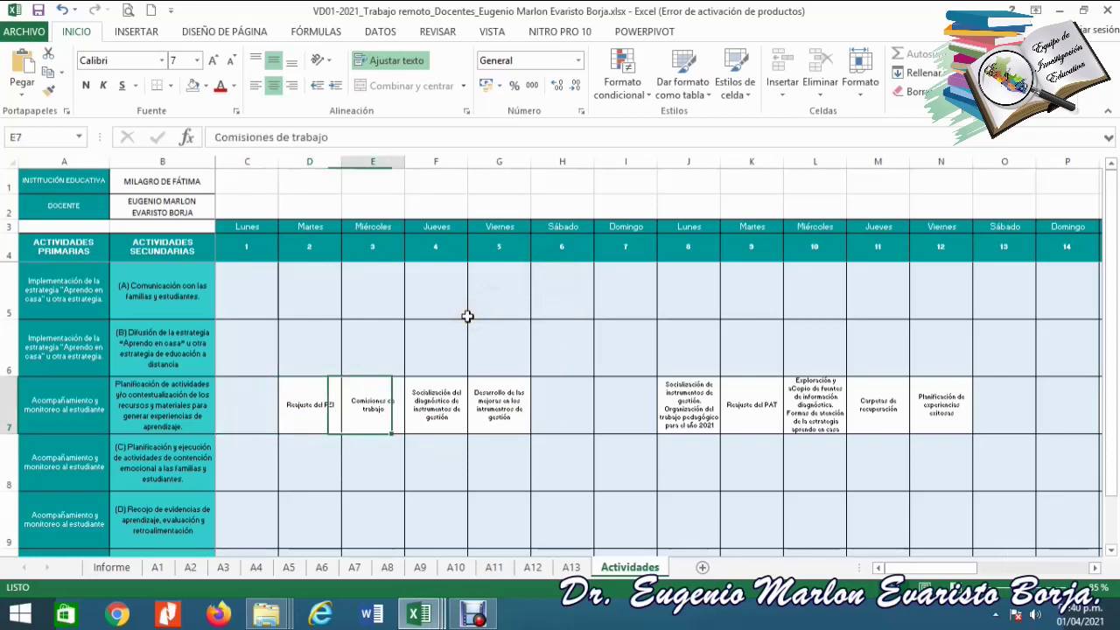
{"action": "key", "text": "Right"}
{"action": "key", "text": "Right"}
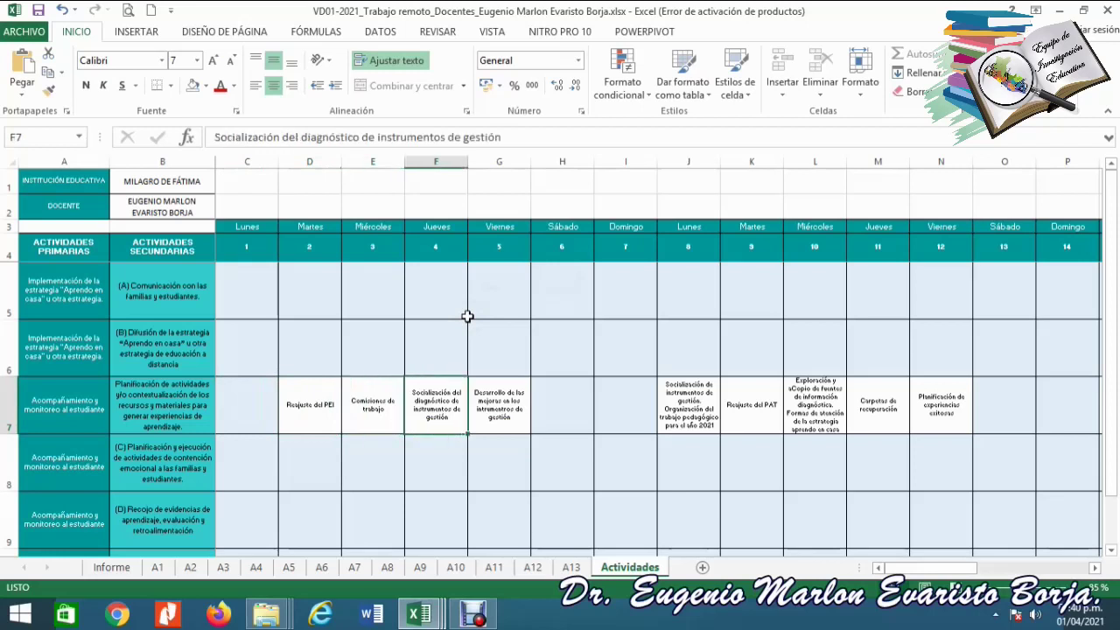
{"action": "key", "text": "Right"}
{"action": "key", "text": "Right"}
{"action": "key", "text": "Right"}
{"action": "key", "text": "Right"}
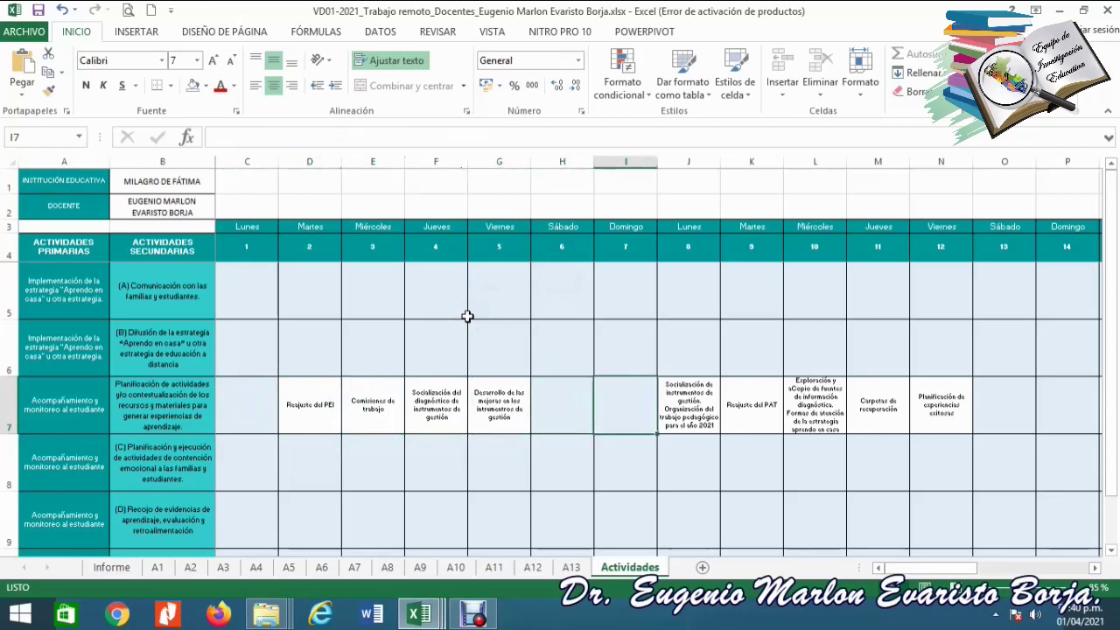
- Review the planning activities in row 7 for the second week, days 8 to 14
{"action": "key", "text": "Right"}
{"action": "key", "text": "Right"}
{"action": "key", "text": "Right"}
{"action": "key", "text": "Right"}
{"action": "key", "text": "Right"}
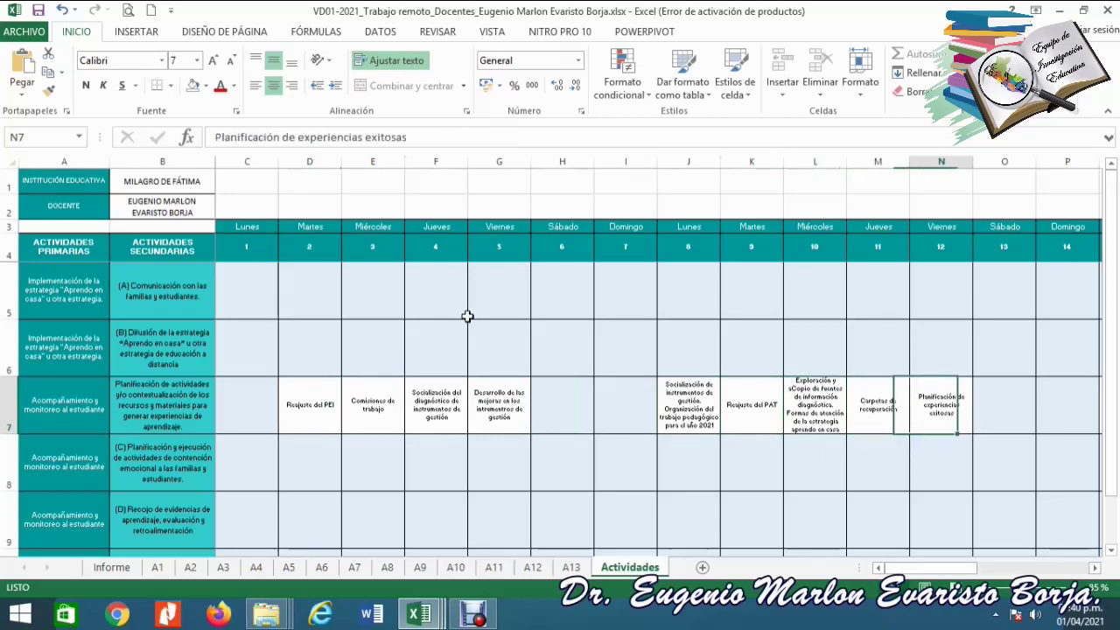
{"action": "key", "text": "Left"}
{"action": "key", "text": "Left"}
{"action": "key", "text": "Left"}
{"action": "key", "text": "Right"}
{"action": "key", "text": "Right"}
{"action": "key", "text": "Right"}
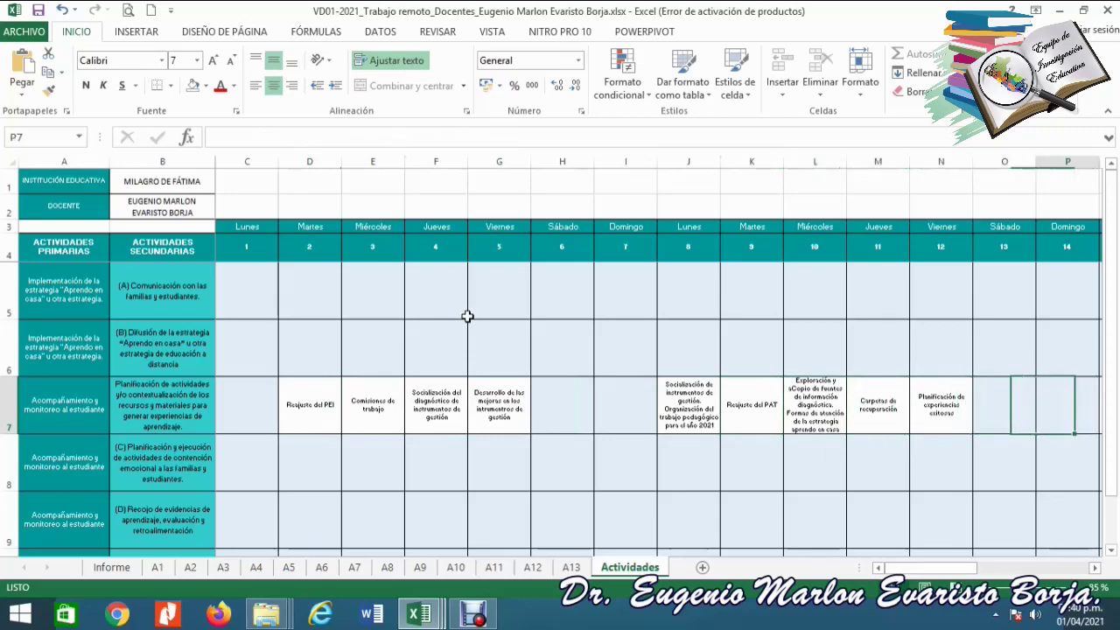
- Continue along row 7 into the third week and select Coordinación de los directorios de los estudiantes on day 15
{"action": "key", "text": "Left"}
{"action": "key", "text": "Left"}
{"action": "key", "text": "Right"}
{"action": "key", "text": "Right"}
{"action": "key", "text": "Right"}
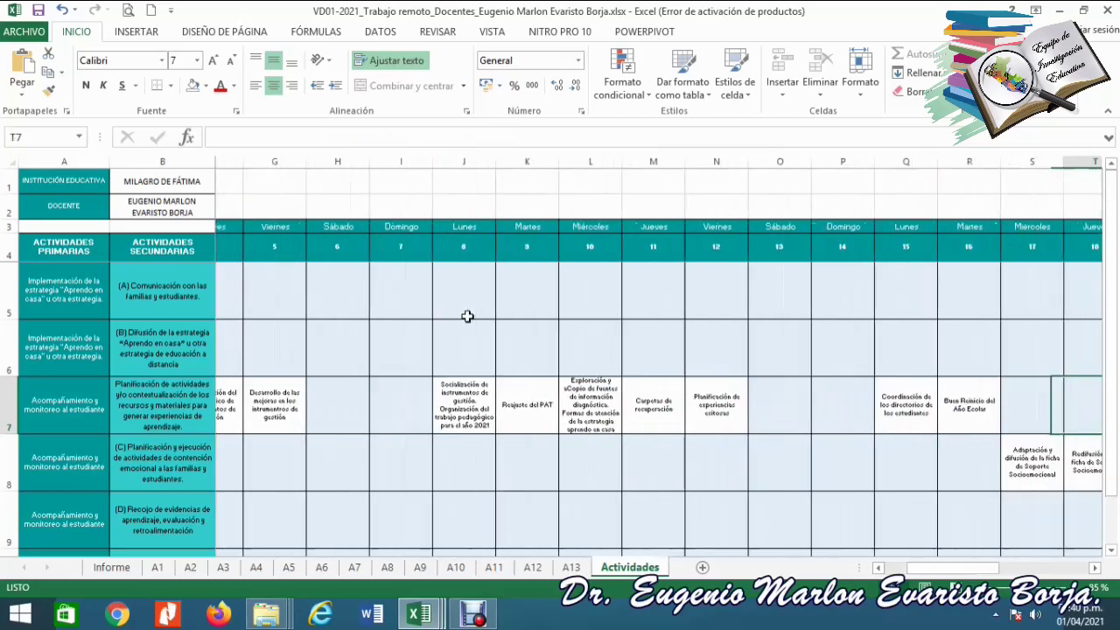
{"action": "key", "text": "Right"}
{"action": "key", "text": "Left"}
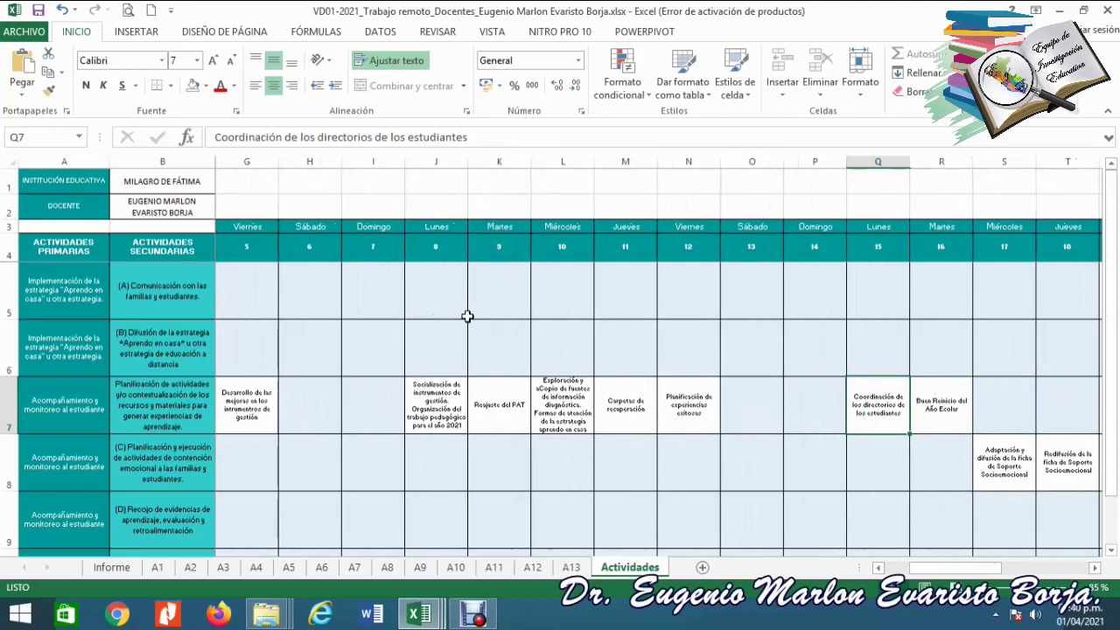
- Check the day 15 column from the date headers down through the activity rows
{"action": "key", "text": "Up"}
{"action": "key", "text": "Up"}
{"action": "key", "text": "Up"}
{"action": "key", "text": "Up"}
{"action": "key", "text": "Down"}
{"action": "key", "text": "Down"}
{"action": "key", "text": "Down"}
{"action": "key", "text": "Down"}
{"action": "key", "text": "Down"}
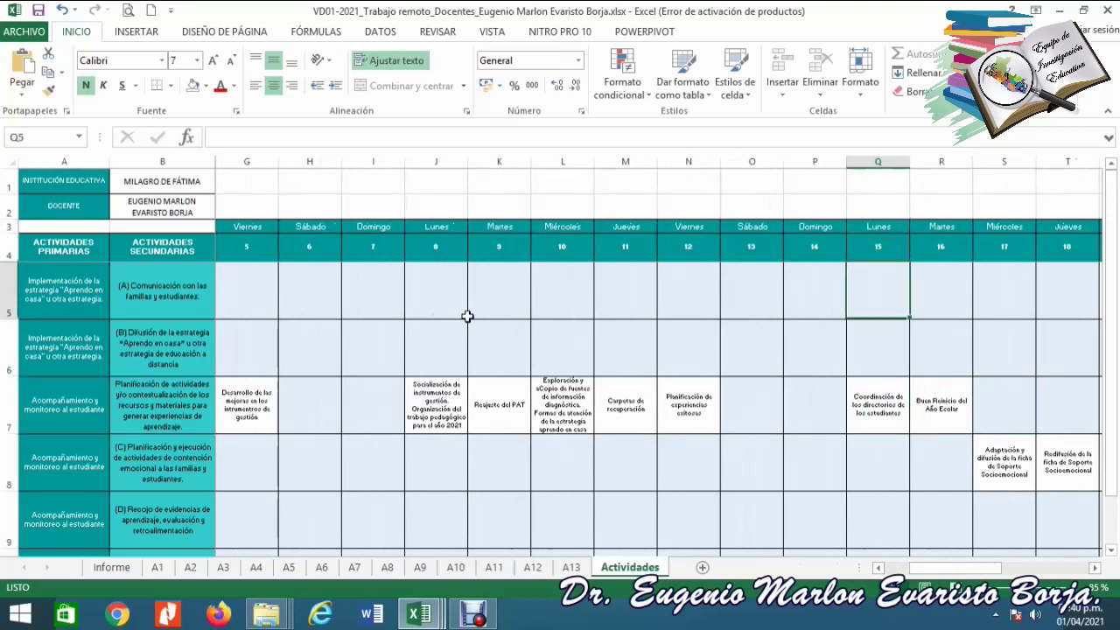
{"action": "key", "text": "Down"}
{"action": "key", "text": "Up"}
{"action": "key", "text": "Up"}
- View the Buen Reinicio entry on day 16 and the neighbouring days of row 7
{"action": "key", "text": "Right"}
{"action": "key", "text": "Right"}
{"action": "key", "text": "Left"}
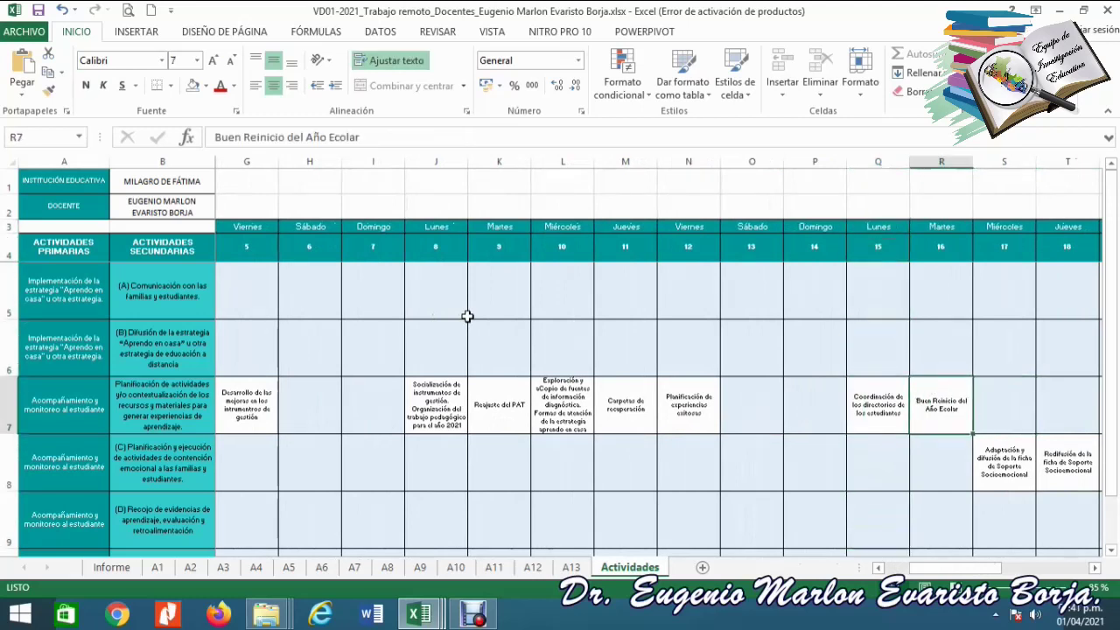
{"action": "key", "text": "Right"}
{"action": "key", "text": "Right"}
{"action": "key", "text": "Right"}
{"action": "key", "text": "Left"}
- Go down to the Coordinaciones para el trabajo colegiado entry in the Grupos de Interaprendizaje row on day 16
{"action": "key", "text": "Down"}
{"action": "key", "text": "Down"}
{"action": "key", "text": "Down"}
{"action": "key", "text": "Left"}
{"action": "key", "text": "Up"}
{"action": "key", "text": "Down"}
{"action": "key", "text": "Down"}
{"action": "key", "text": "Left"}
{"action": "key", "text": "Down"}
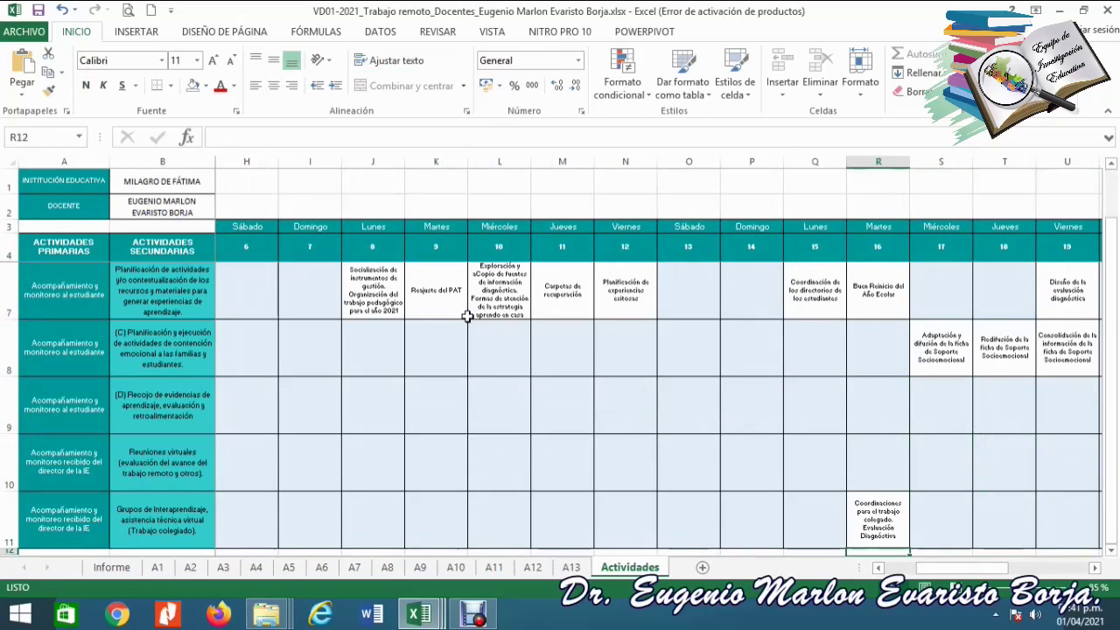
{"action": "key", "text": "Up"}
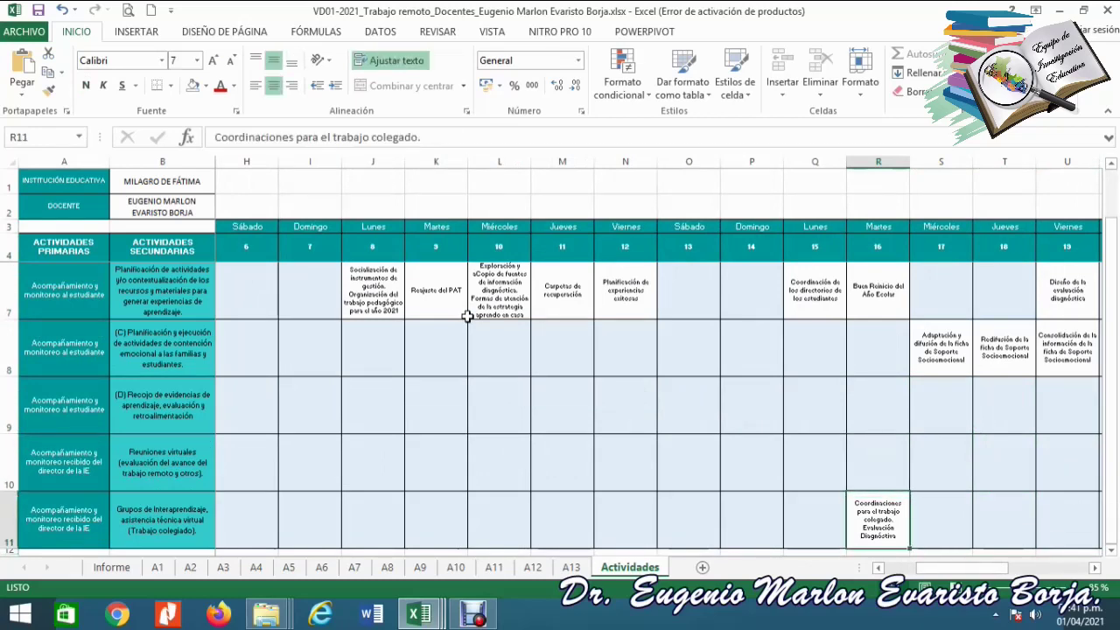
- Compare the upper activity rows of day 16 with its Grupos de Interaprendizaje entry
{"action": "key", "text": "Up"}
{"action": "key", "text": "Up"}
{"action": "key", "text": "Up"}
{"action": "key", "text": "Up"}
{"action": "key", "text": "Up"}
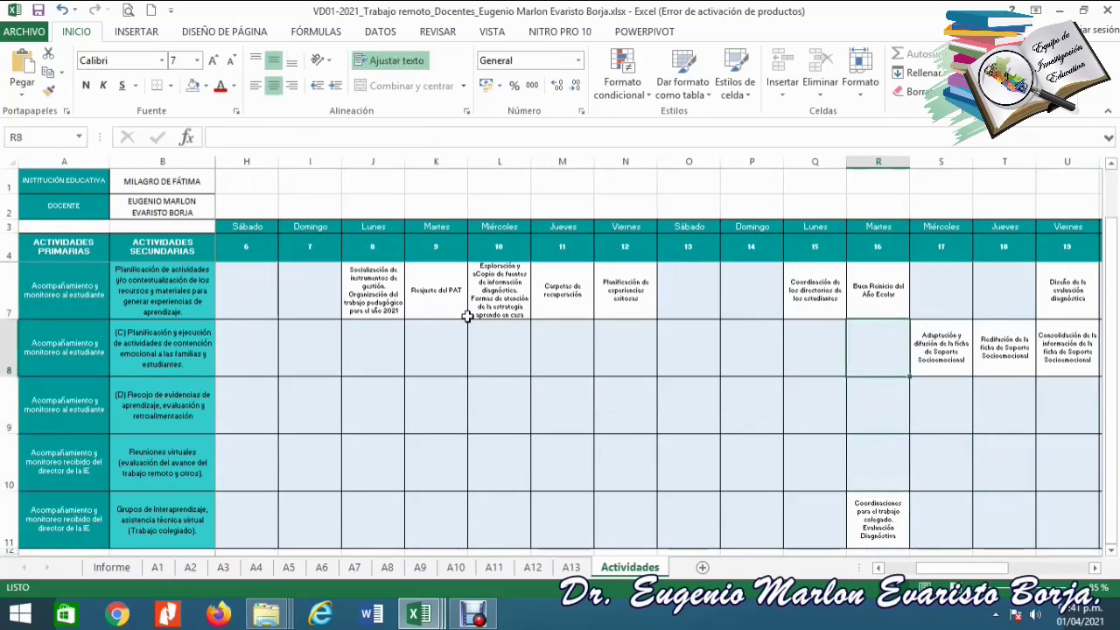
{"action": "key", "text": "Down"}
{"action": "key", "text": "Down"}
{"action": "key", "text": "Down"}
{"action": "key", "text": "Down"}
{"action": "key", "text": "Down"}
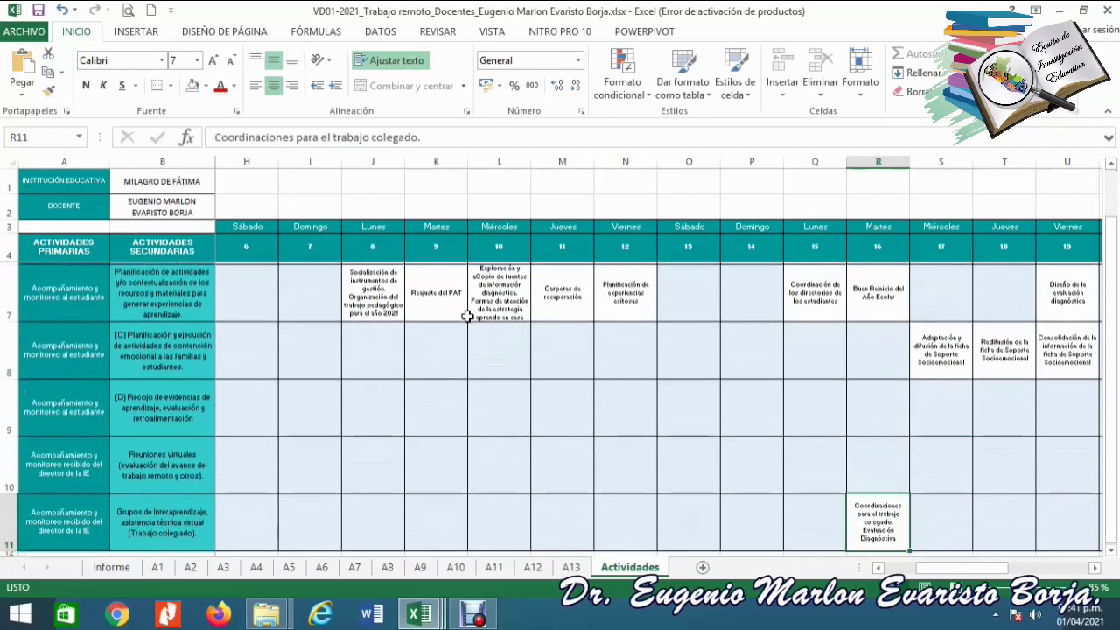
- Review the row 7 entries of days 15 and 16, and select the socio-emotional support form activity on day 17
{"action": "key", "text": "Up"}
{"action": "key", "text": "Up"}
{"action": "key", "text": "Up"}
{"action": "key", "text": "Up"}
{"action": "key", "text": "Left"}
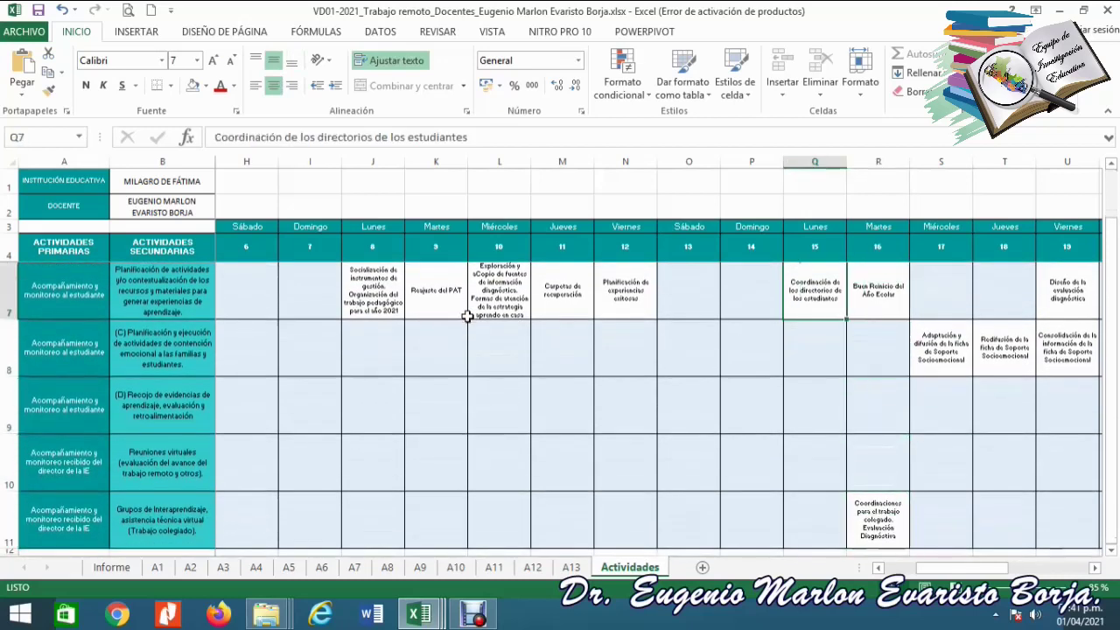
{"action": "key", "text": "Right"}
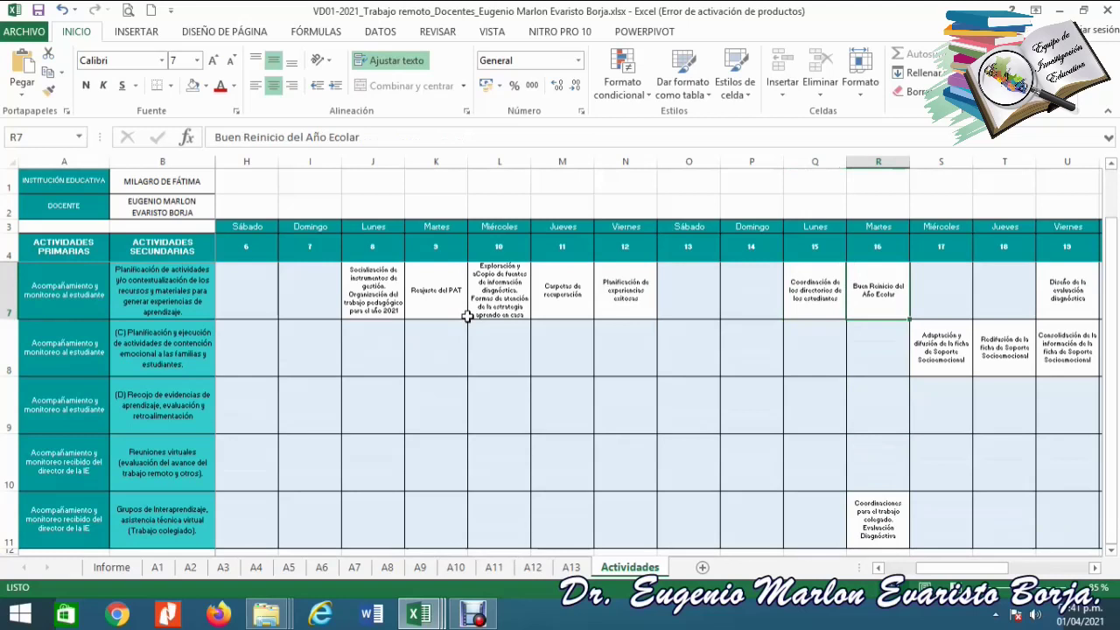
{"action": "key", "text": "Right"}
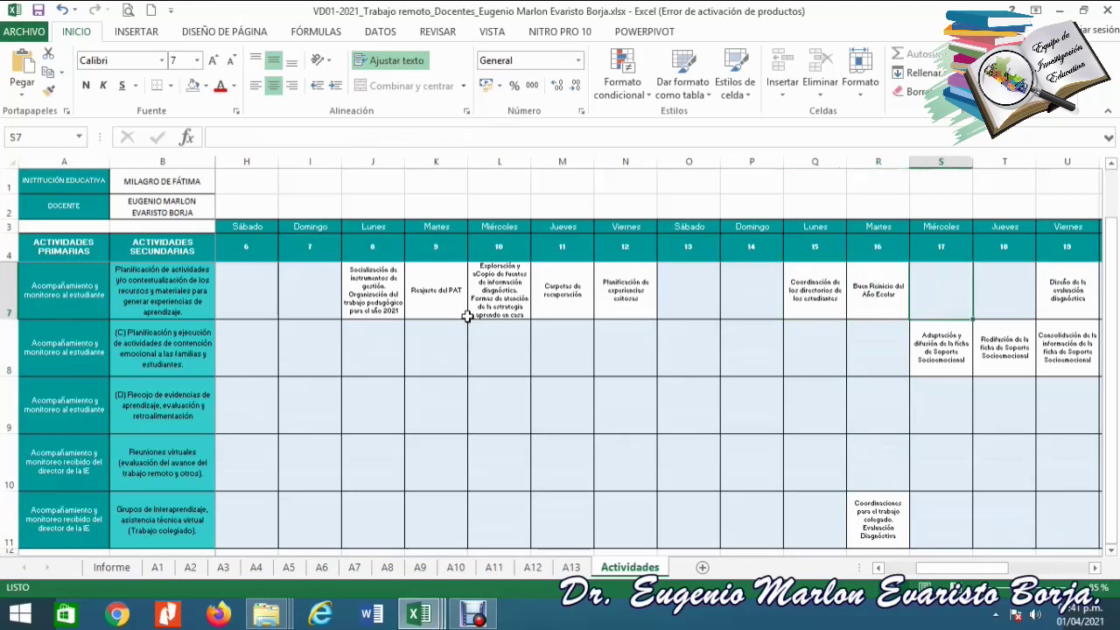
{"action": "key", "text": "Down"}
{"action": "key", "text": "Right"}
{"action": "key", "text": "Left"}
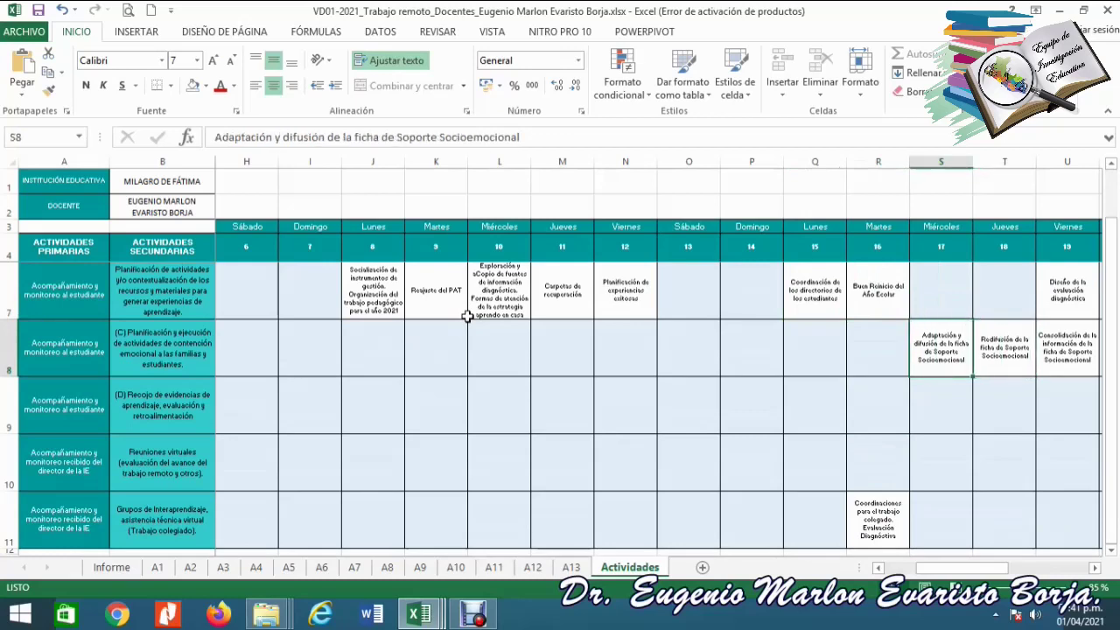
- Look over the row 8 socio-emotional support form activities on days 17 to 19
{"action": "key", "text": "Right"}
{"action": "key", "text": "Right"}
{"action": "key", "text": "Left"}
{"action": "key", "text": "Right"}
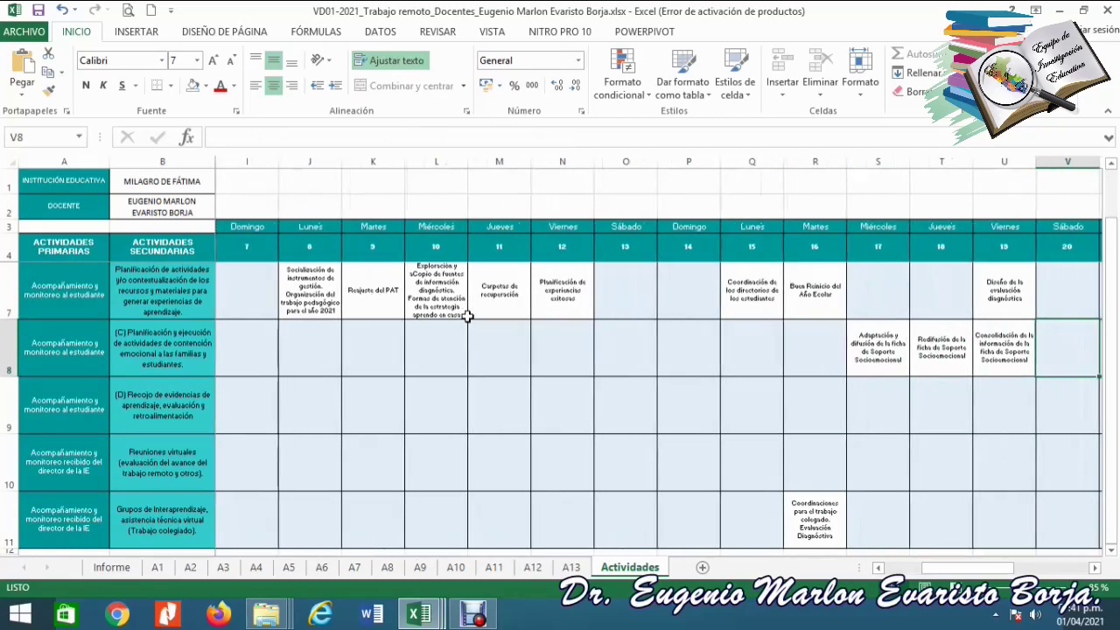
{"action": "key", "text": "Left"}
{"action": "key", "text": "Left"}
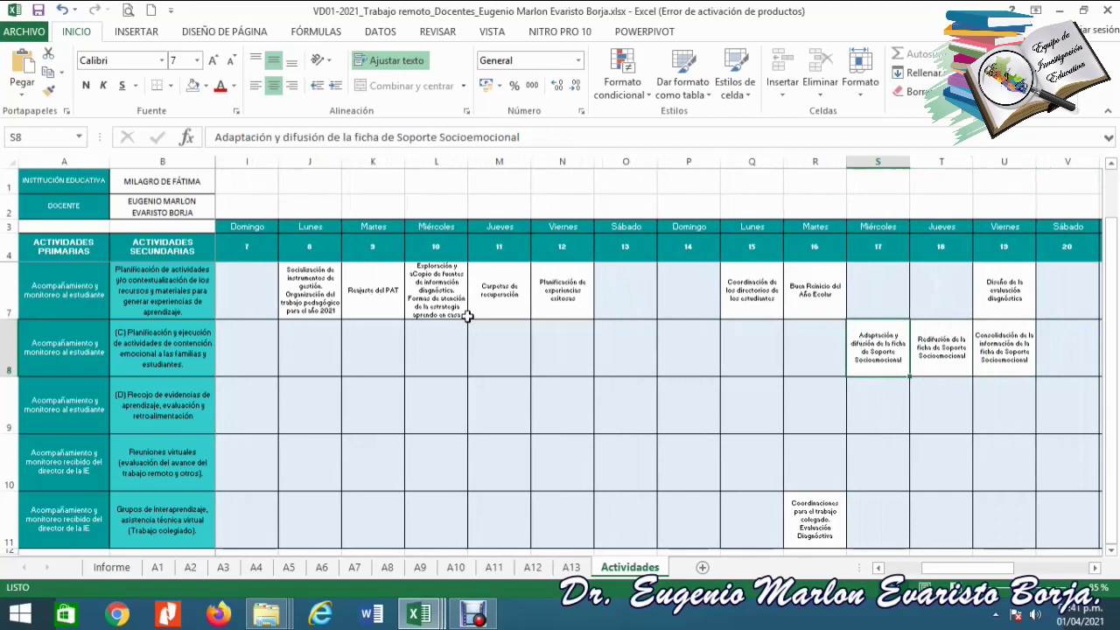
{"action": "key", "text": "Right"}
{"action": "key", "text": "Left"}
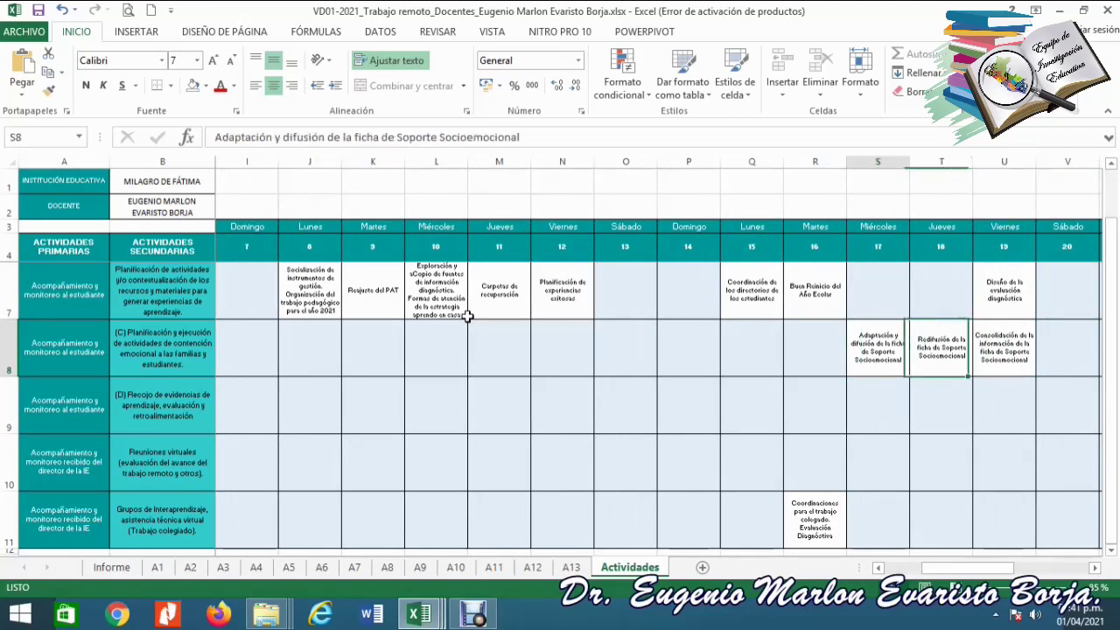
- Review the Redifusión entry of day 18 in row 8 and select the Consolidación entry of day 19
{"action": "key", "text": "Right"}
{"action": "key", "text": "Right"}
{"action": "key", "text": "Left"}
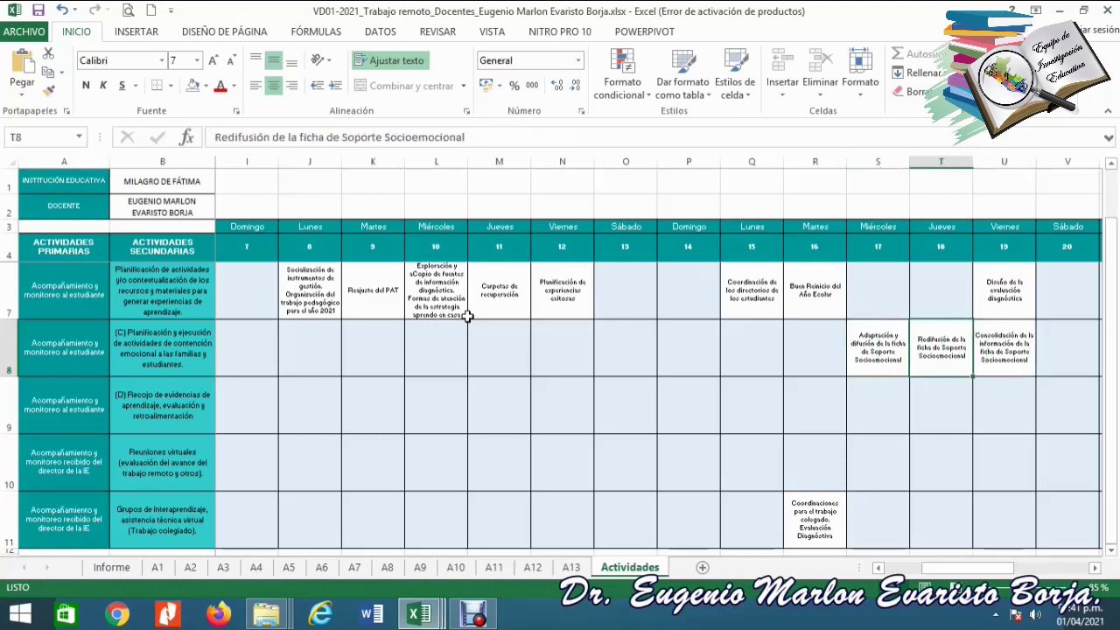
{"action": "key", "text": "Right"}
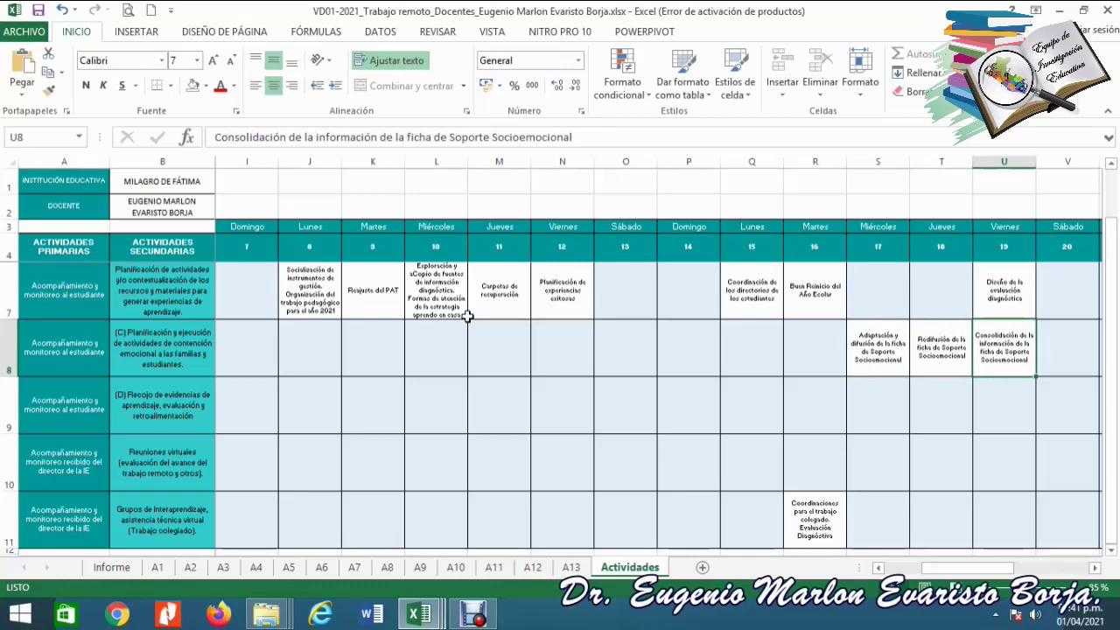
{"action": "key", "text": "Right"}
{"action": "key", "text": "Right"}
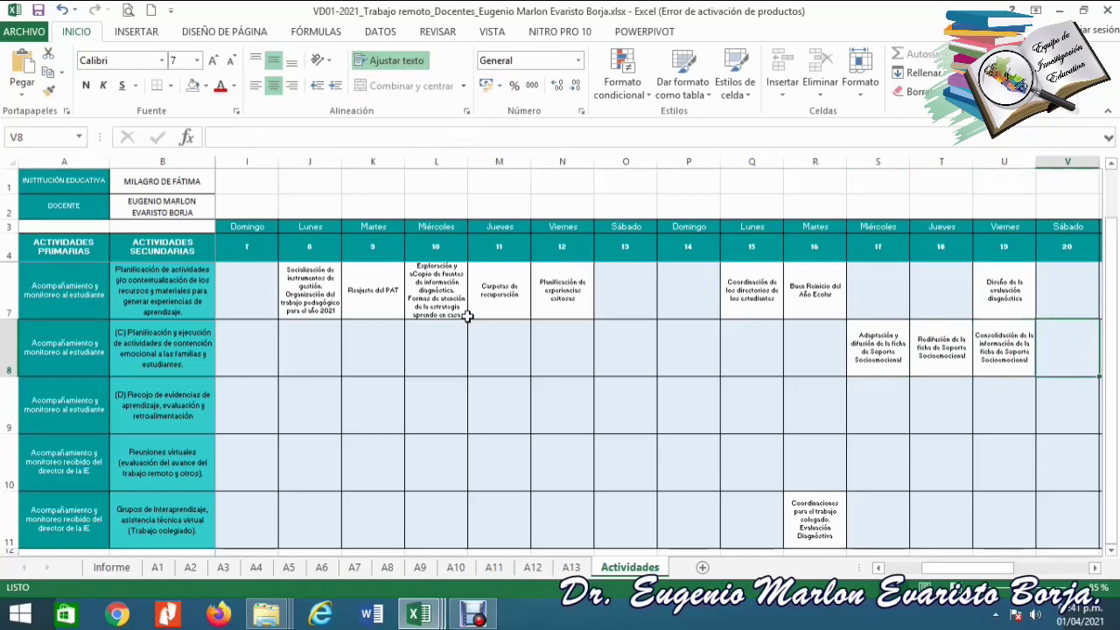
{"action": "key", "text": "Left"}
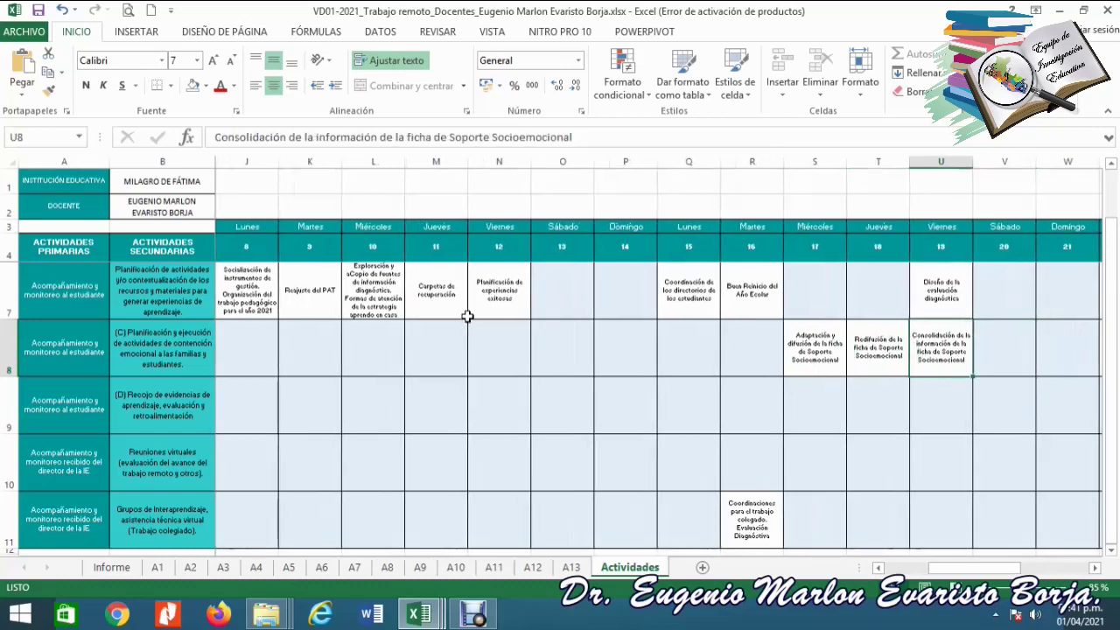
- Go up the day 19 column to its Comunicación con las familias y estudiantes row
{"action": "key", "text": "Up"}
{"action": "key", "text": "Up"}
{"action": "key", "text": "Up"}
{"action": "key", "text": "Up"}
{"action": "key", "text": "Down"}
{"action": "key", "text": "Down"}
{"action": "key", "text": "Down"}
{"action": "key", "text": "Down"}
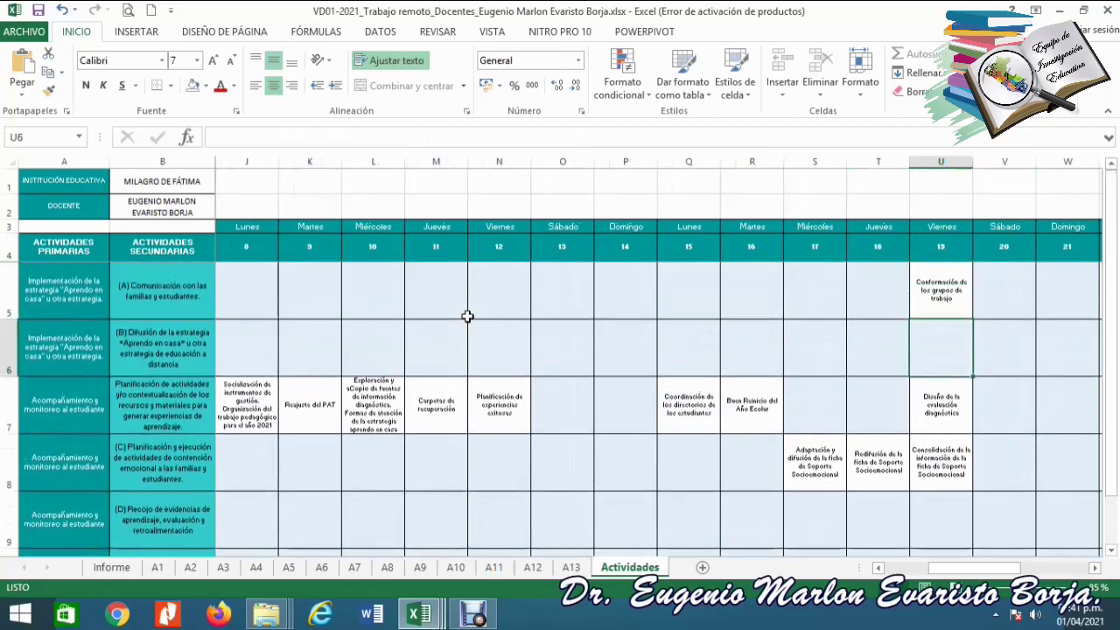
{"action": "key", "text": "Up"}
{"action": "key", "text": "Up"}
{"action": "key", "text": "Up"}
- Compare the row 5 days after day 19 and return to its Conformación de los grupos de trabajo entry
{"action": "key", "text": "Right"}
{"action": "key", "text": "Right"}
{"action": "key", "text": "Left"}
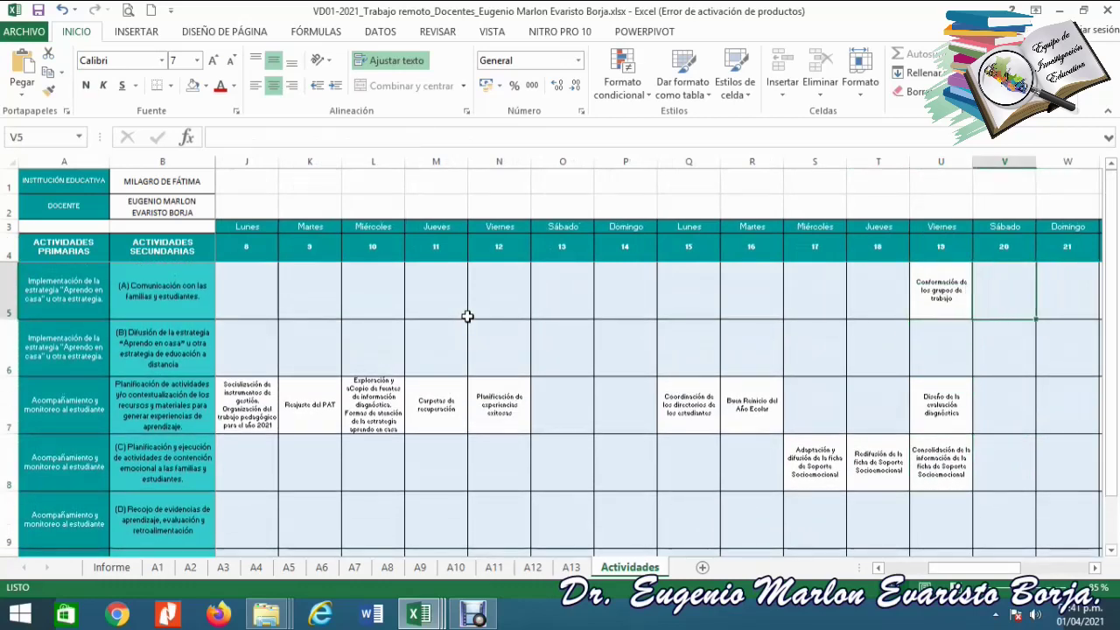
{"action": "key", "text": "Left"}
{"action": "key", "text": "Left"}
{"action": "key", "text": "Right"}
{"action": "key", "text": "Right"}
{"action": "key", "text": "Right"}
{"action": "key", "text": "Right"}
{"action": "key", "text": "Right"}
{"action": "key", "text": "Left"}
{"action": "key", "text": "Left"}
{"action": "key", "text": "Left"}
{"action": "key", "text": "Left"}
{"action": "key", "text": "Left"}
{"action": "key", "text": "Right"}
{"action": "key", "text": "Right"}
{"action": "key", "text": "Left"}
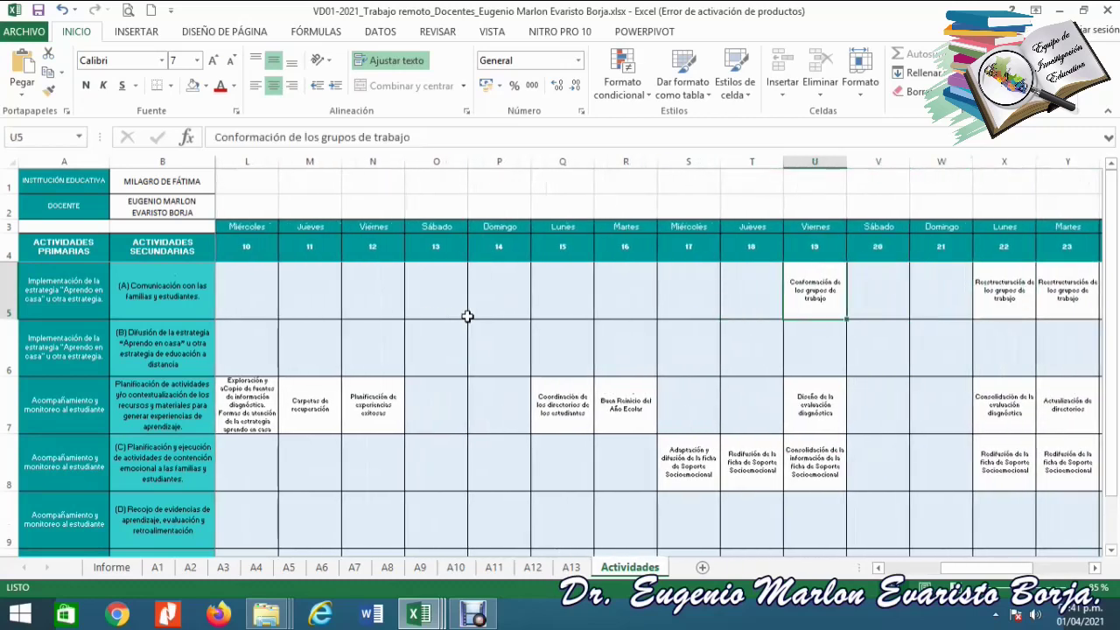
- Go down the day 19 column to the row 8 entry about consolidating the Soporte Socioemocional form
{"action": "key", "text": "Down"}
{"action": "key", "text": "Down"}
{"action": "key", "text": "Down"}
{"action": "key", "text": "Down"}
{"action": "key", "text": "Up"}
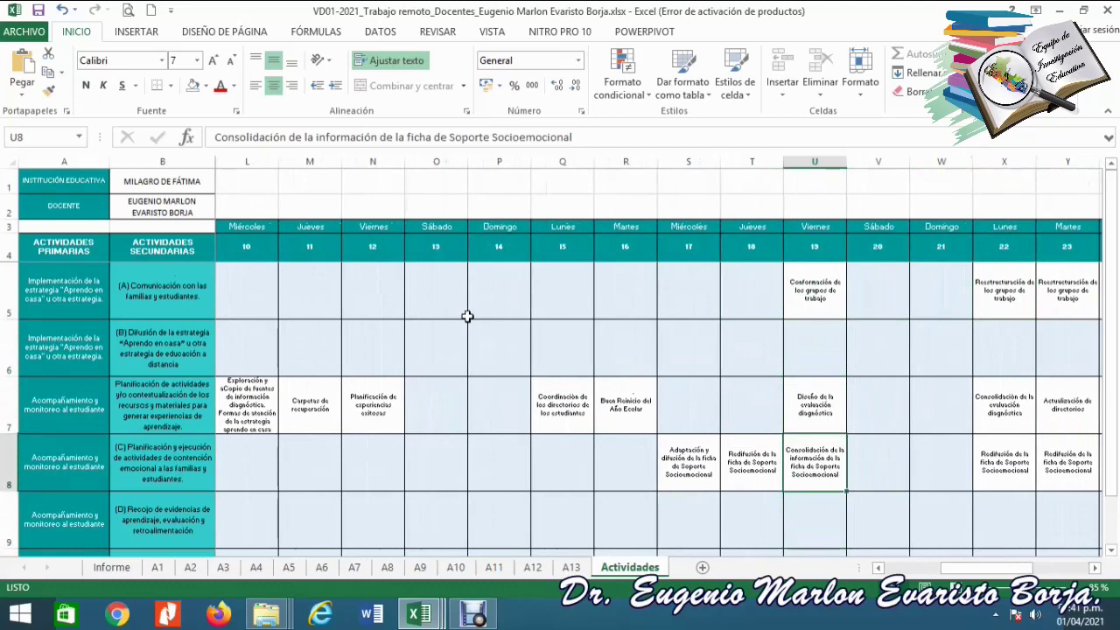
- Review the row 8 support form entries on the days around day 19
{"action": "key", "text": "Right"}
{"action": "key", "text": "Right"}
{"action": "key", "text": "Right"}
{"action": "key", "text": "Left"}
{"action": "key", "text": "Left"}
{"action": "key", "text": "Left"}
{"action": "key", "text": "Left"}
{"action": "key", "text": "Left"}
{"action": "key", "text": "Right"}
{"action": "key", "text": "Right"}
{"action": "key", "text": "Right"}
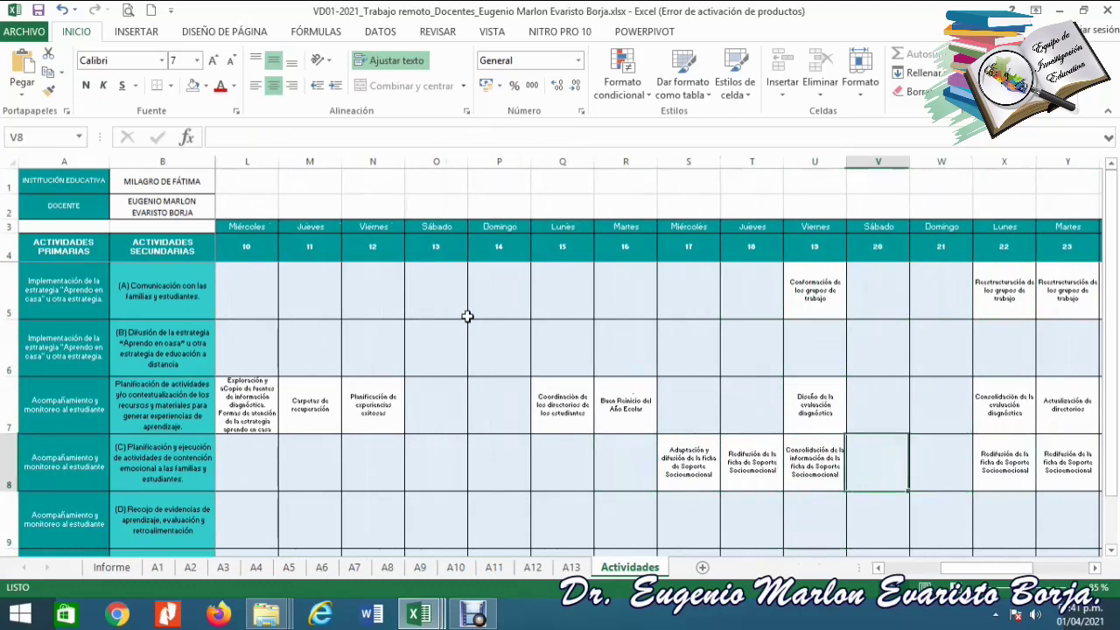
- Follow the row 8 Redifusión de la ficha de Soporte Socioemocional entries through to day 24
{"action": "key", "text": "Right"}
{"action": "key", "text": "Left"}
{"action": "key", "text": "Left"}
{"action": "key", "text": "Left"}
{"action": "key", "text": "Right"}
{"action": "key", "text": "Right"}
{"action": "key", "text": "Right"}
{"action": "key", "text": "Right"}
{"action": "key", "text": "Right"}
{"action": "key", "text": "Right"}
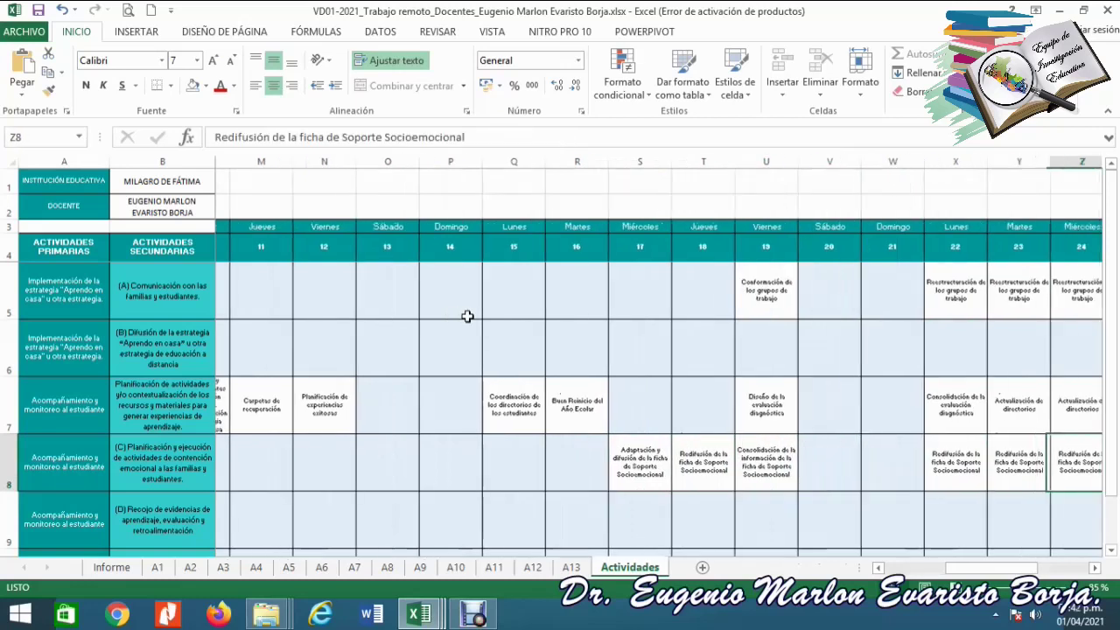
- Copy the row 5 activity Conformación de los grupos de trabajo from day 19 into days 17 and 18
{"action": "key", "text": "Up"}
{"action": "key", "text": "Up"}
{"action": "key", "text": "Left"}
{"action": "key", "text": "Left"}
{"action": "key", "text": "Up"}
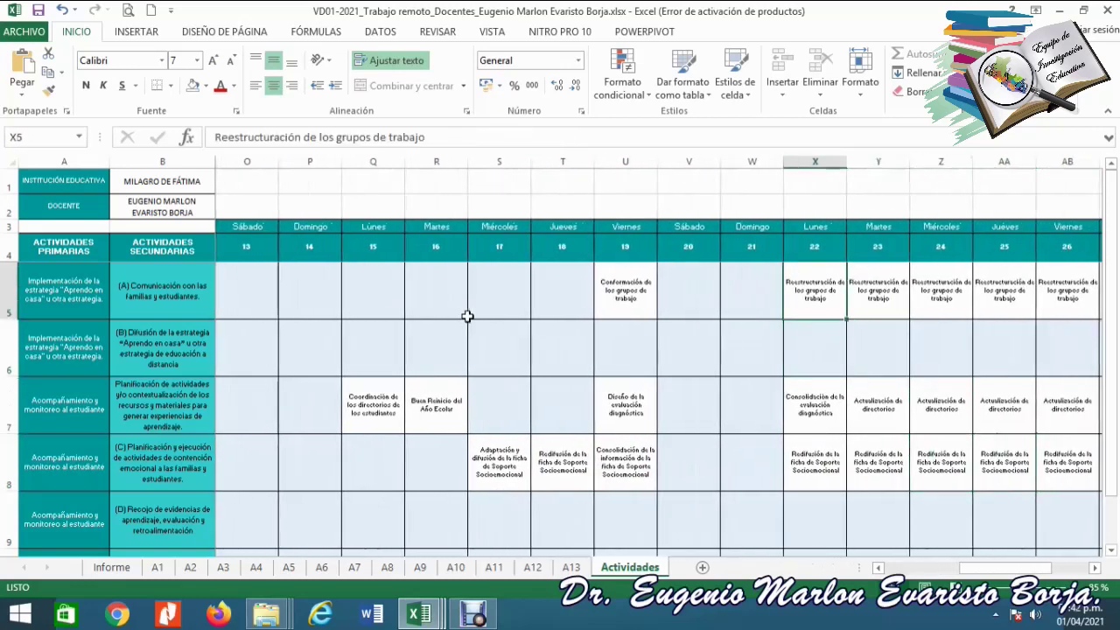
{"action": "key", "text": "Left"}
{"action": "key", "text": "Left"}
{"action": "key", "text": "Left"}
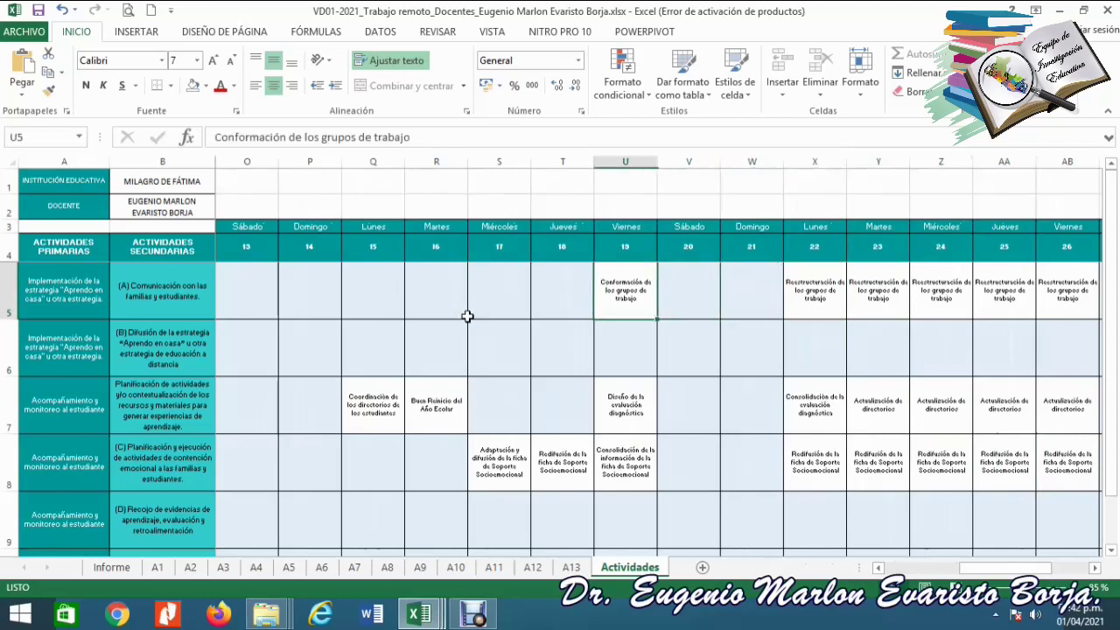
{"action": "key", "text": "ctrl+c"}
{"action": "key", "text": "Left"}
{"action": "key", "text": "shift+Left"}
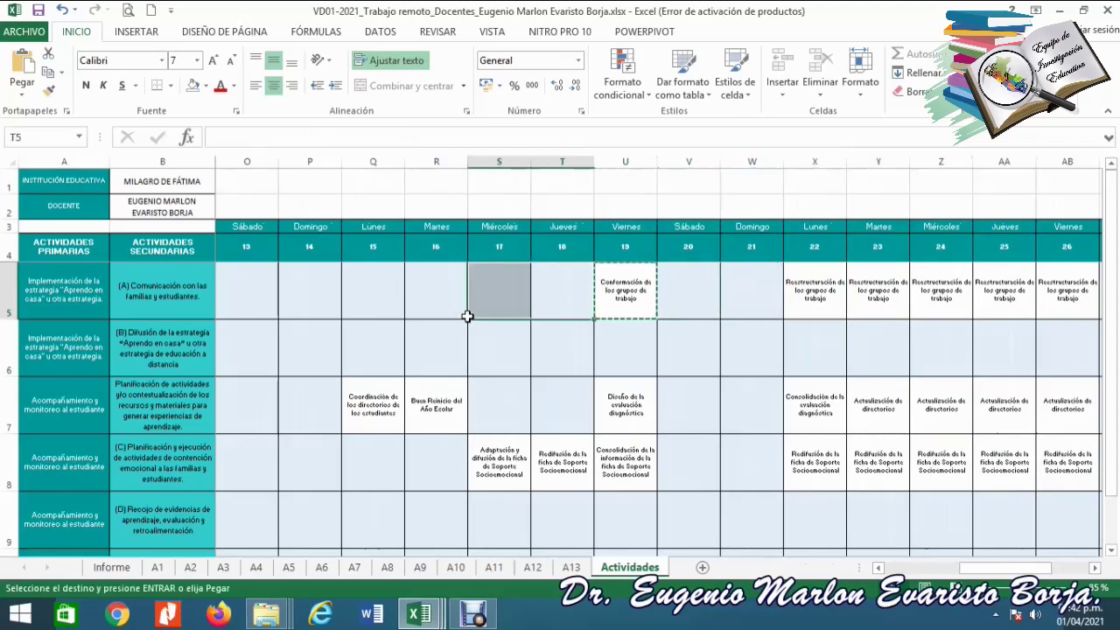
{"action": "key", "text": "Return"}
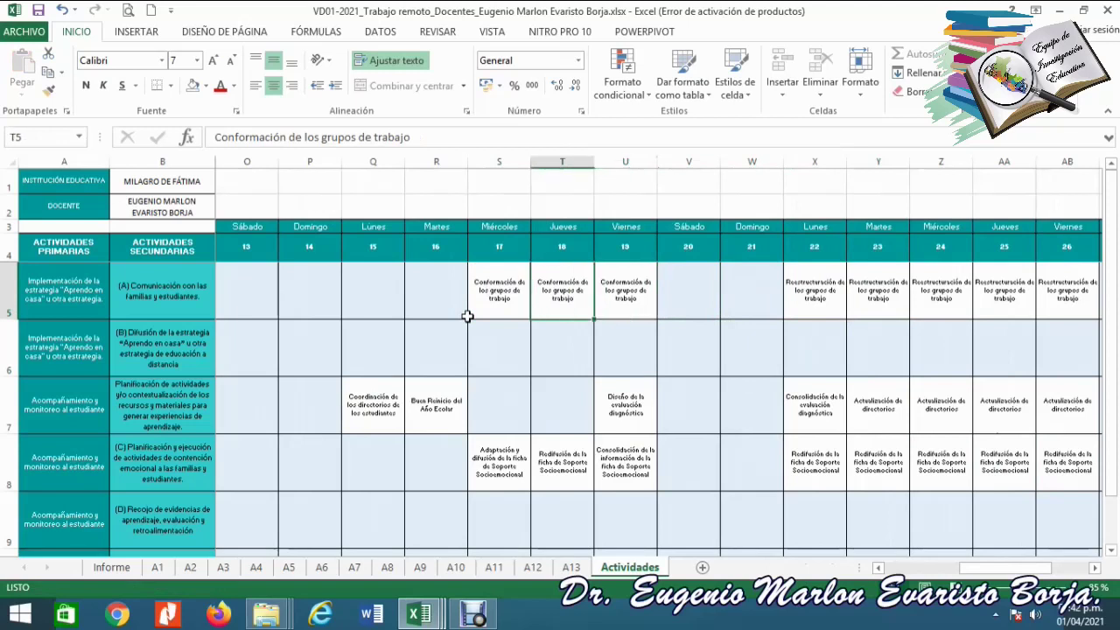
- Review the row 5 Reestructuración de los grupos de trabajo entries across days 22 to 26
{"action": "key", "text": "Right"}
{"action": "key", "text": "Right"}
{"action": "key", "text": "Right"}
{"action": "key", "text": "Right"}
{"action": "key", "text": "Right"}
{"action": "key", "text": "Right"}
{"action": "key", "text": "Left"}
{"action": "key", "text": "Left"}
{"action": "key", "text": "Right"}
{"action": "key", "text": "Right"}
{"action": "key", "text": "Right"}
{"action": "key", "text": "Left"}
{"action": "key", "text": "Left"}
{"action": "key", "text": "Right"}
{"action": "key", "text": "Right"}
{"action": "key", "text": "Right"}
{"action": "key", "text": "Right"}
{"action": "key", "text": "Left"}
{"action": "key", "text": "Left"}
{"action": "key", "text": "Right"}
{"action": "key", "text": "Right"}
{"action": "key", "text": "Right"}
{"action": "key", "text": "Right"}
{"action": "key", "text": "Left"}
{"action": "key", "text": "Left"}
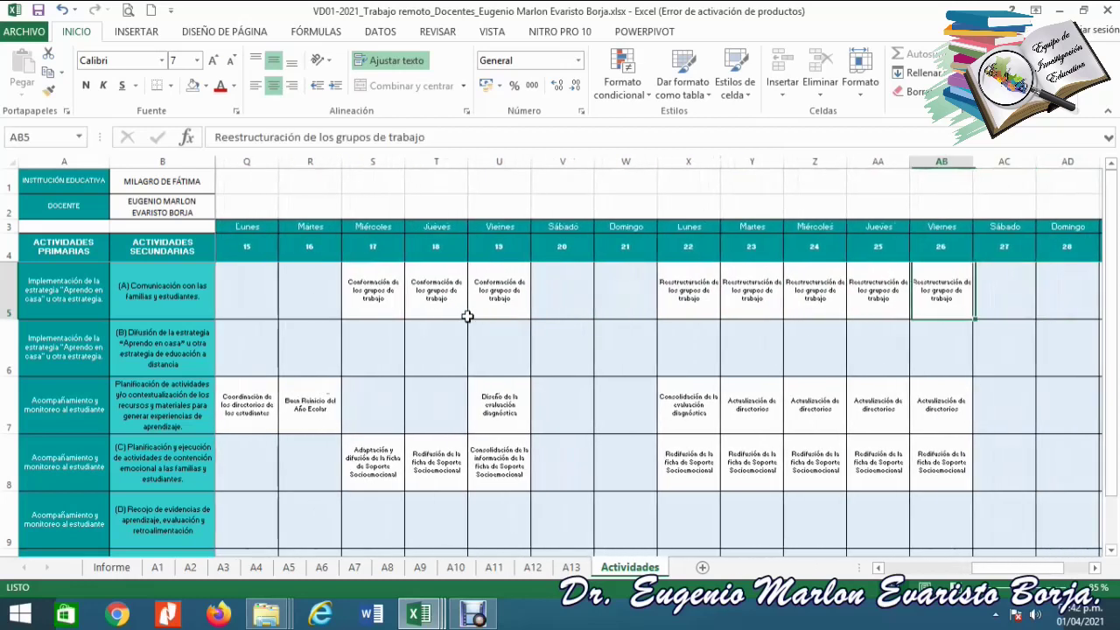
- Inspect the day 26 column down to the Grupos de Interaprendizaje row and return to its day heading
{"action": "key", "text": "Down"}
{"action": "key", "text": "Down"}
{"action": "key", "text": "Down"}
{"action": "key", "text": "Down"}
{"action": "key", "text": "Down"}
{"action": "key", "text": "Down"}
{"action": "key", "text": "Down"}
{"action": "key", "text": "Up"}
{"action": "key", "text": "Up"}
{"action": "key", "text": "Up"}
{"action": "key", "text": "Up"}
{"action": "key", "text": "Up"}
{"action": "key", "text": "Up"}
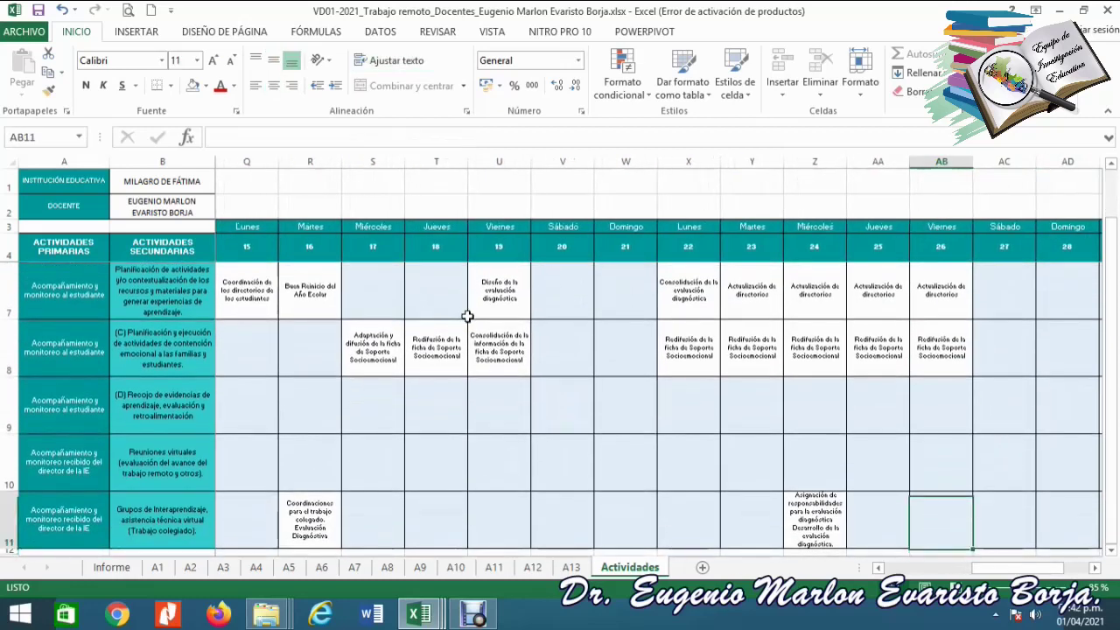
{"action": "key", "text": "Up"}
{"action": "key", "text": "Up"}
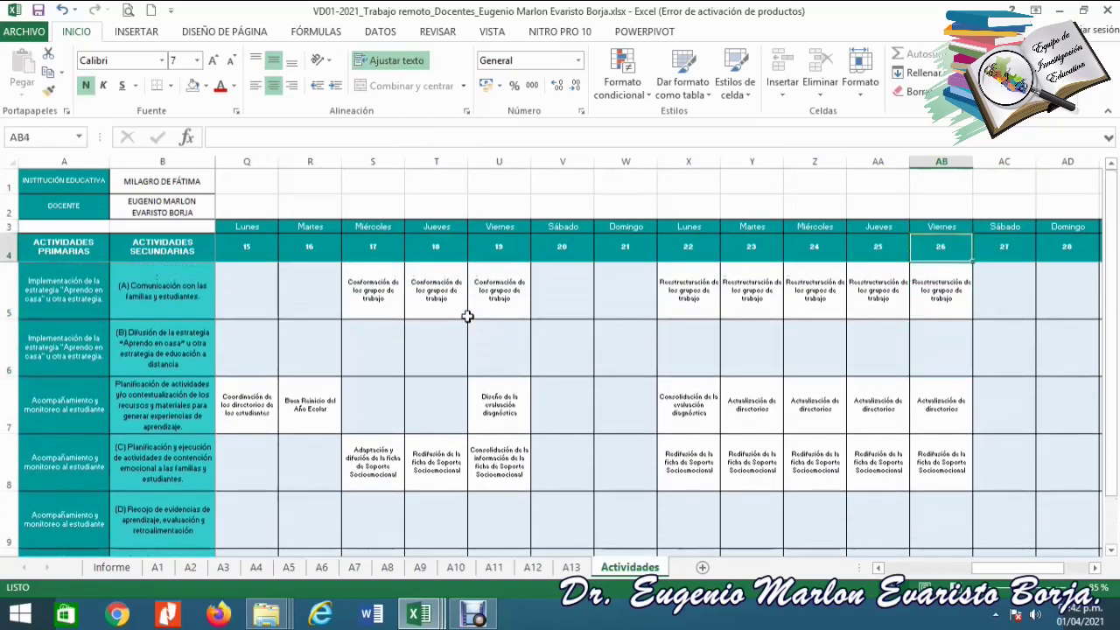
- Review the day 26 entries in rows 5 to 8 and select Actualización de directorios in row 7
{"action": "key", "text": "Down"}
{"action": "key", "text": "Down"}
{"action": "key", "text": "Down"}
{"action": "key", "text": "Down"}
{"action": "key", "text": "Up"}
{"action": "key", "text": "Down"}
{"action": "key", "text": "Down"}
{"action": "key", "text": "Up"}
{"action": "key", "text": "Up"}
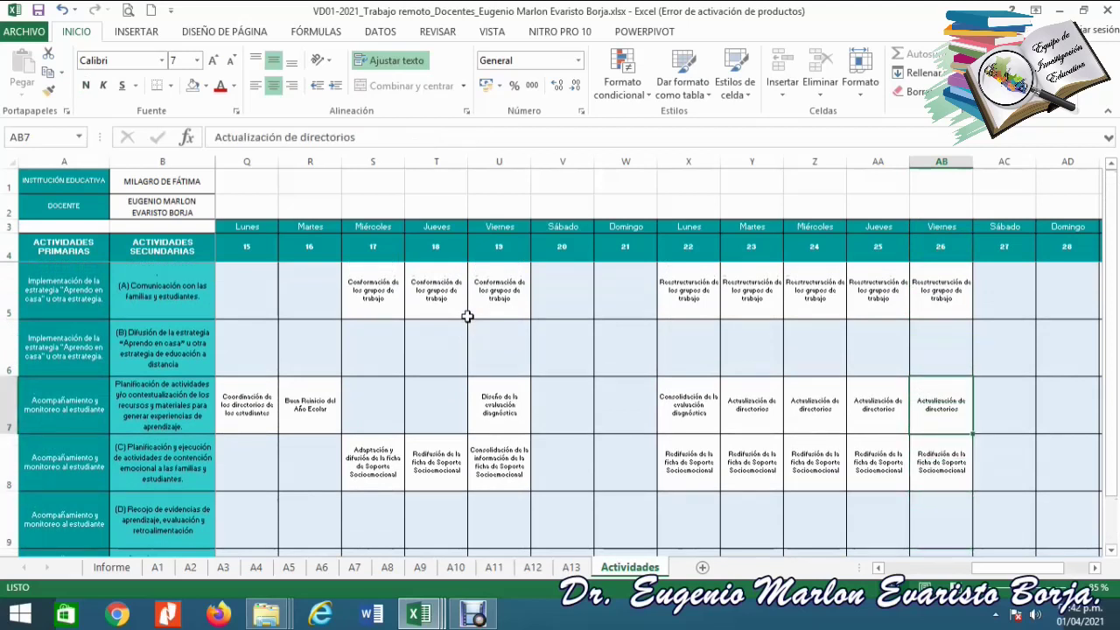
- Move along row 7 to the last days of the month, up to day 31
{"action": "key", "text": "Right"}
{"action": "key", "text": "Right"}
{"action": "key", "text": "Right"}
{"action": "key", "text": "Right"}
{"action": "key", "text": "Right"}
{"action": "key", "text": "Right"}
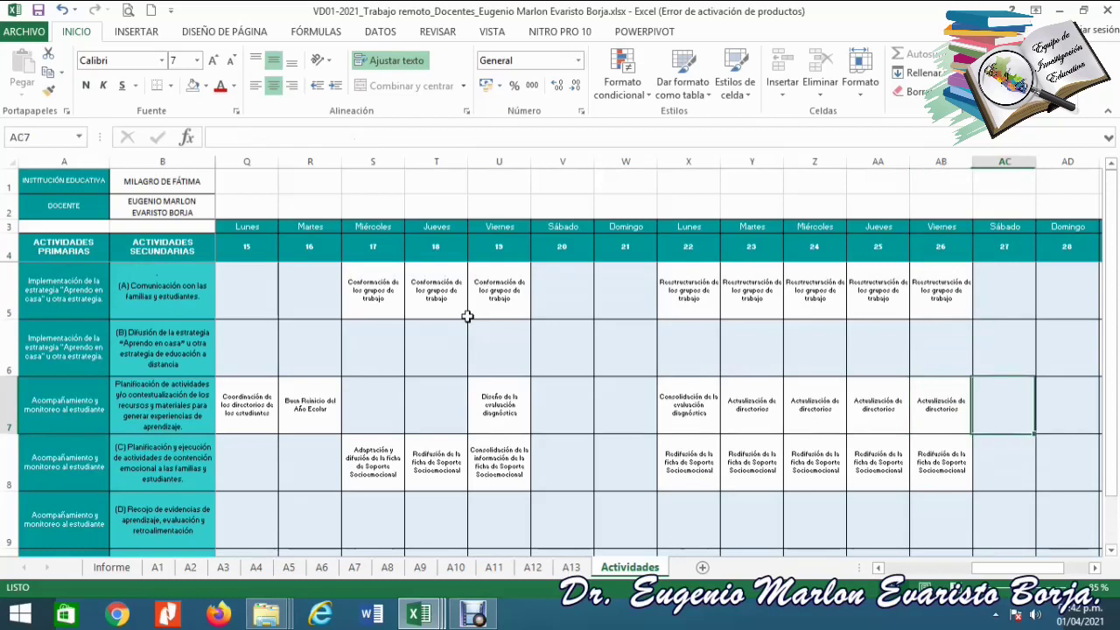
{"action": "key", "text": "Left"}
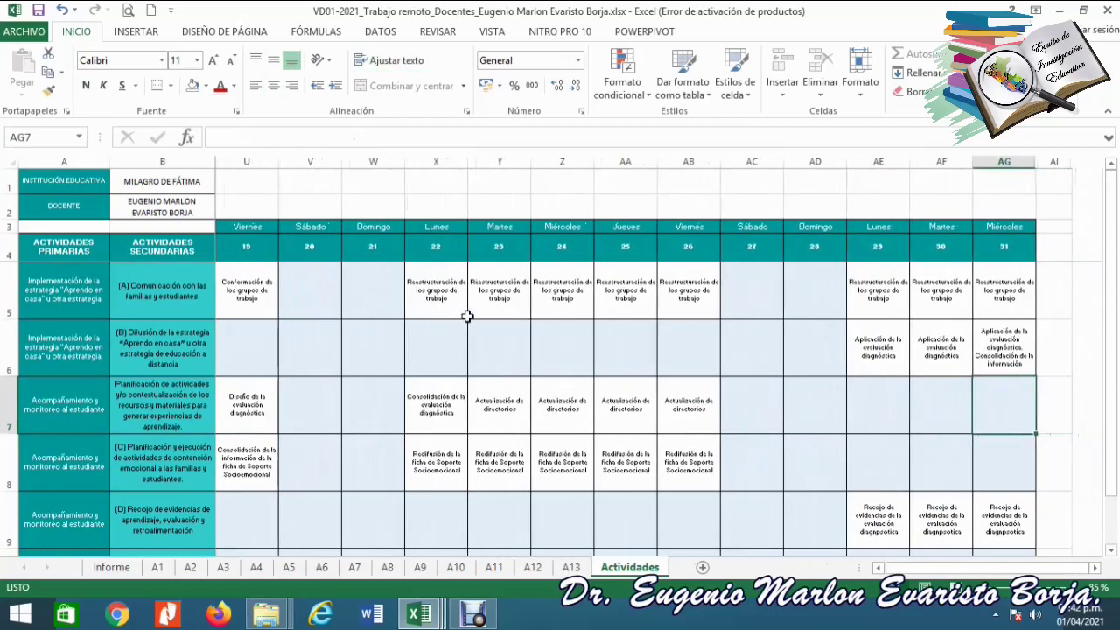
- Examine the row 9 evidence collection entries and the Grupos de Interaprendizaje row for days 29 to 31
{"action": "key", "text": "Down"}
{"action": "key", "text": "Down"}
{"action": "key", "text": "Down"}
{"action": "key", "text": "Left"}
{"action": "key", "text": "Left"}
{"action": "key", "text": "Down"}
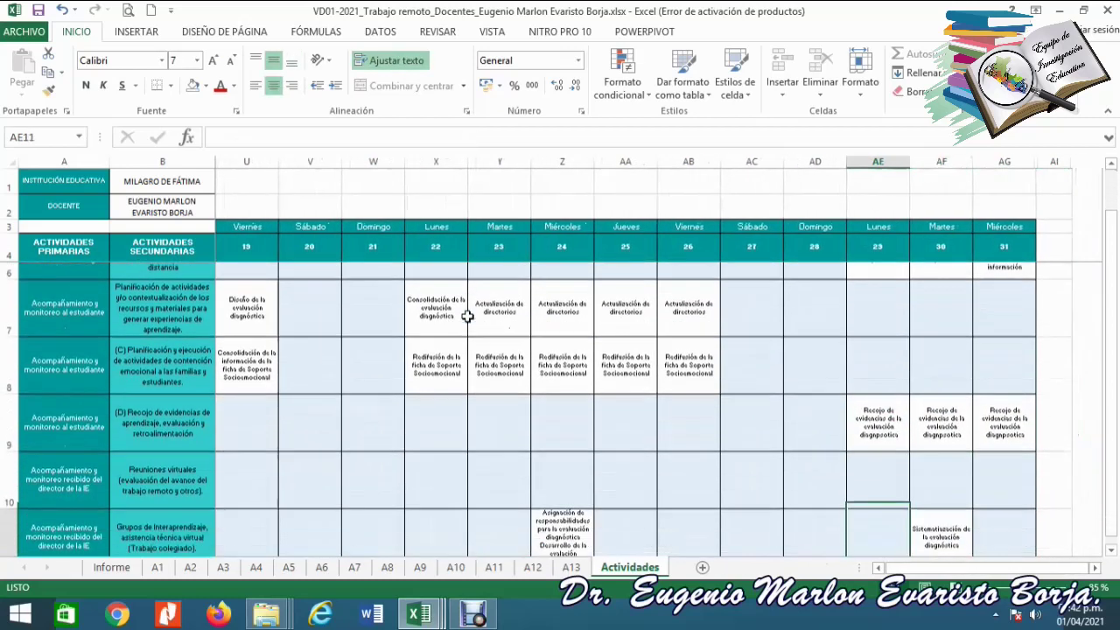
{"action": "key", "text": "Right"}
{"action": "key", "text": "Right"}
{"action": "key", "text": "Left"}
{"action": "key", "text": "Up"}
{"action": "key", "text": "Up"}
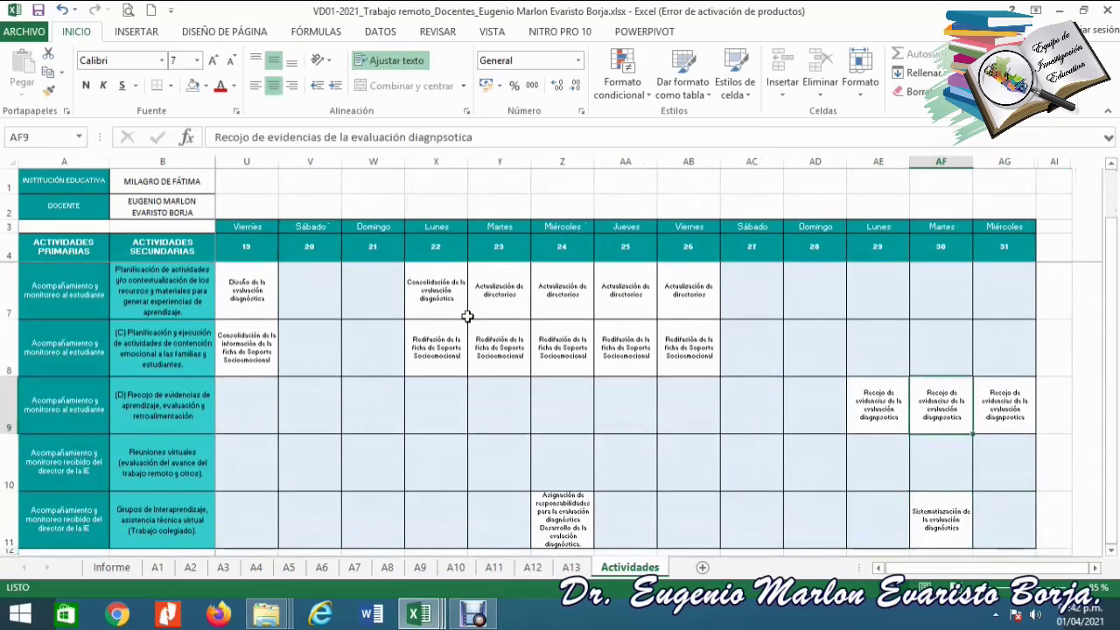
- Review the day 29 column from row 9 upward and select Aplicación de la evaluación diagnóstica in row 6
{"action": "key", "text": "Left"}
{"action": "key", "text": "Up"}
{"action": "key", "text": "Down"}
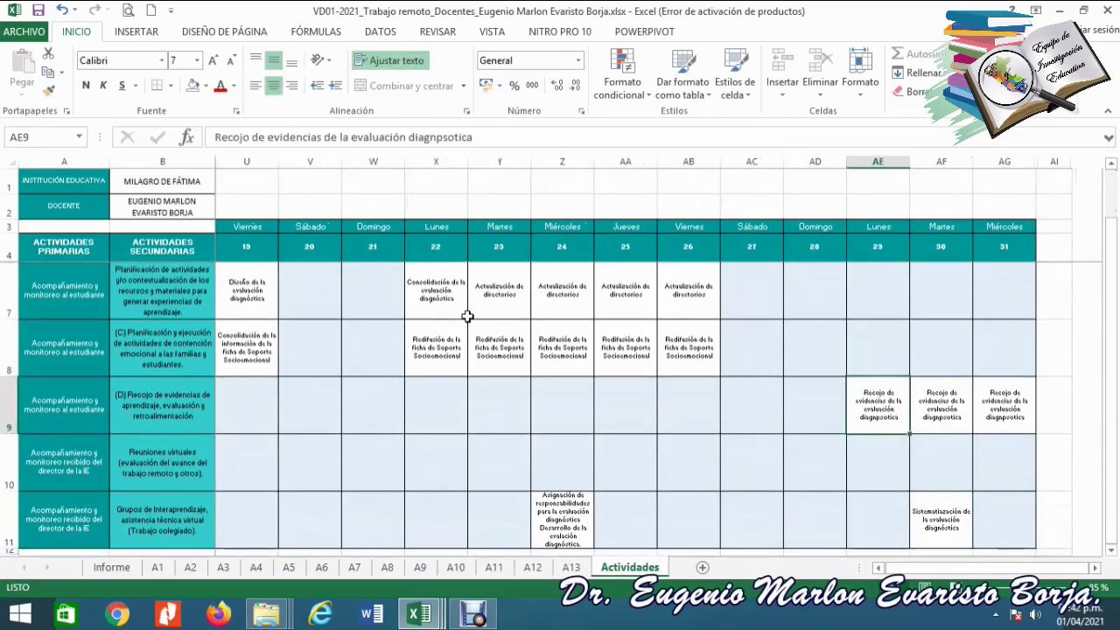
{"action": "key", "text": "Up"}
{"action": "key", "text": "Up"}
{"action": "key", "text": "Up"}
{"action": "key", "text": "Up"}
{"action": "key", "text": "Up"}
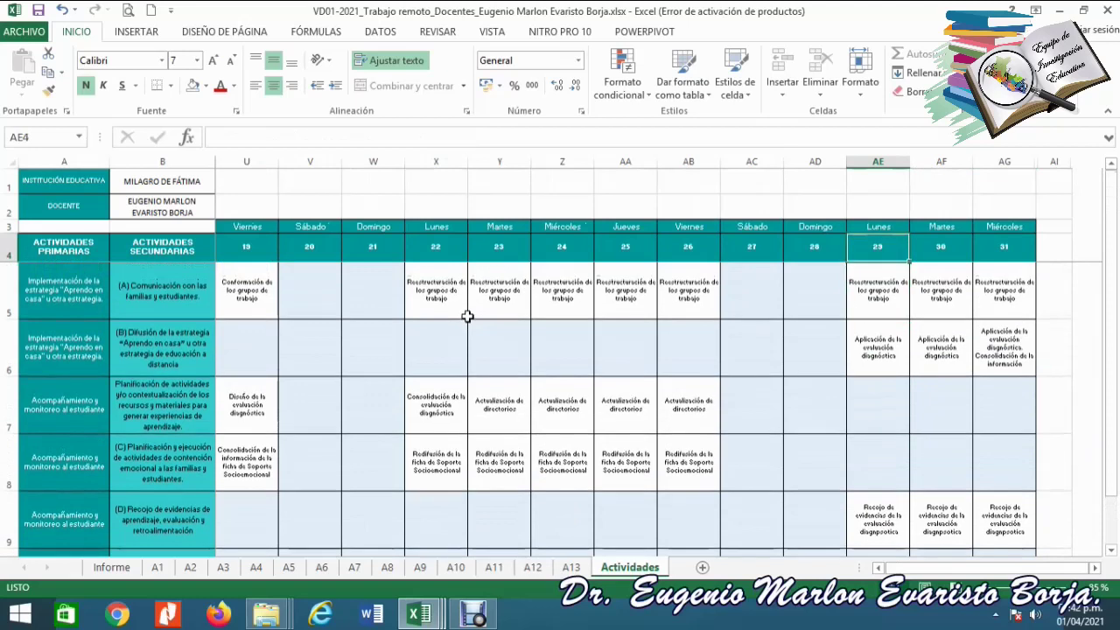
{"action": "key", "text": "Down"}
{"action": "key", "text": "Down"}
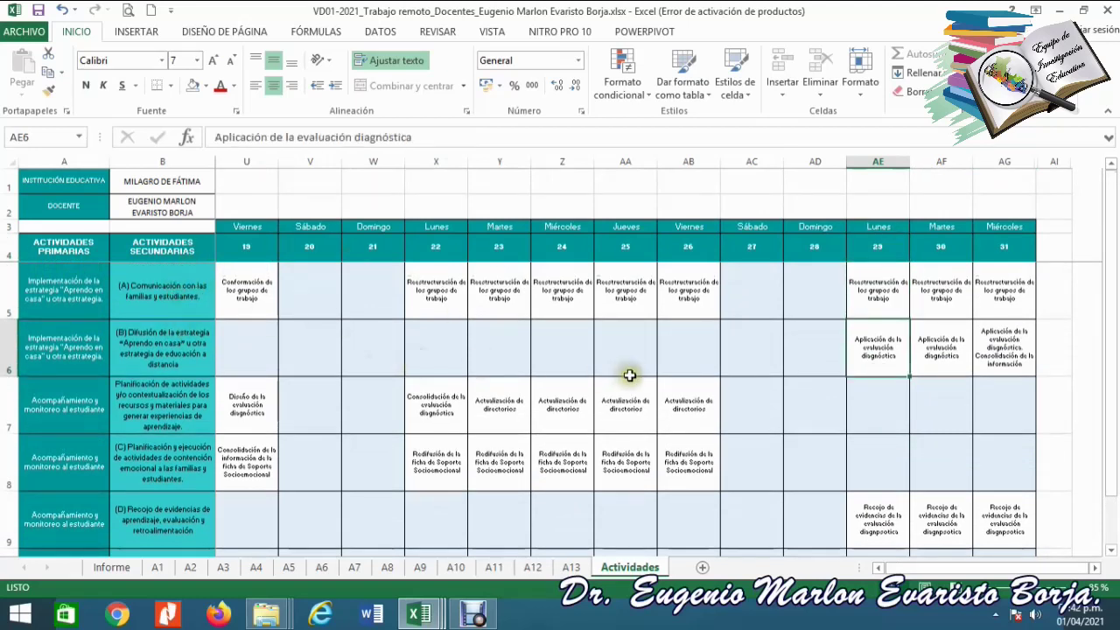
- Compare the day 29 entries in rows 5 and 6, ending on the diagnostic evaluation entry in row 6
{"action": "key", "text": "Up"}
{"action": "key", "text": "Down"}
{"action": "key", "text": "Up"}
{"action": "key", "text": "Up"}
{"action": "key", "text": "Down"}
{"action": "key", "text": "Down"}
{"action": "key", "text": "Up"}
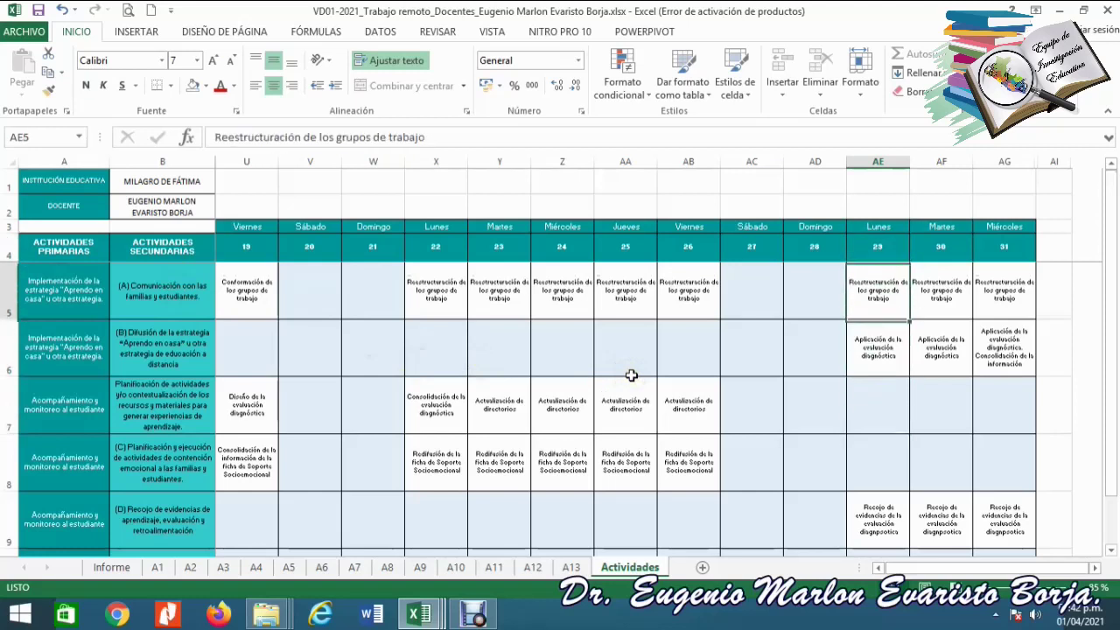
{"action": "key", "text": "Down"}
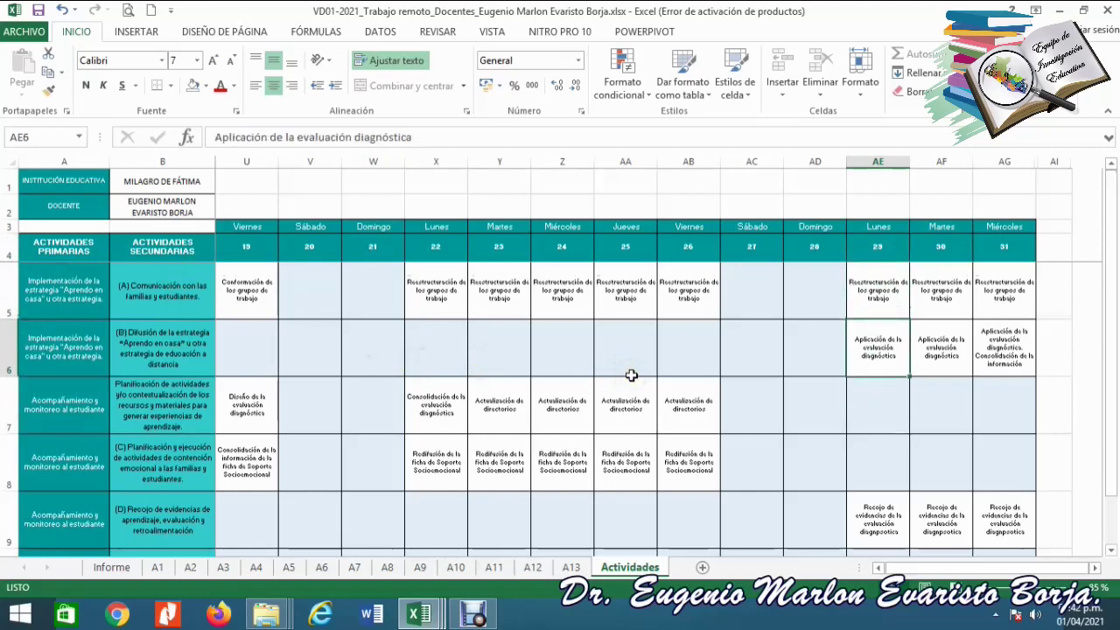
- Examine the rest of the day 29 column from row 7 down past the Grupos de Interaprendizaje row
{"action": "key", "text": "Down"}
{"action": "key", "text": "Down"}
{"action": "key", "text": "Down"}
{"action": "key", "text": "Down"}
{"action": "key", "text": "Up"}
{"action": "key", "text": "Down"}
{"action": "key", "text": "Down"}
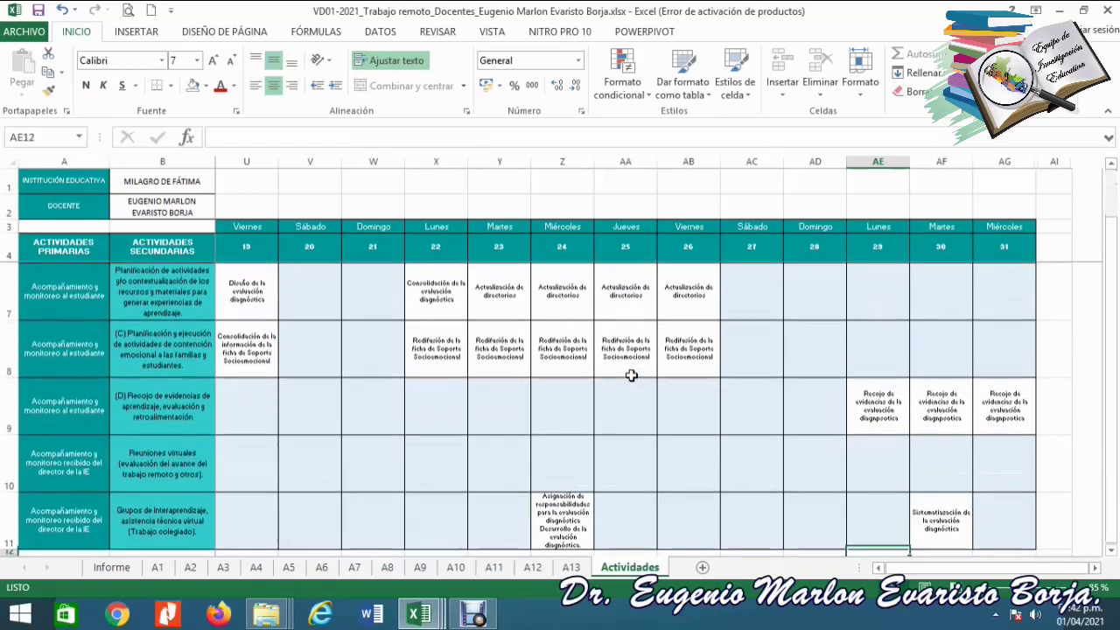
{"action": "key", "text": "Right"}
{"action": "key", "text": "Left"}
- Correct the misspelled last word of the day 29 entry in row 9 to read Recojo de evidencias de la evaluación diagnóstica
{"action": "key", "text": "Up"}
{"action": "key", "text": "Up"}
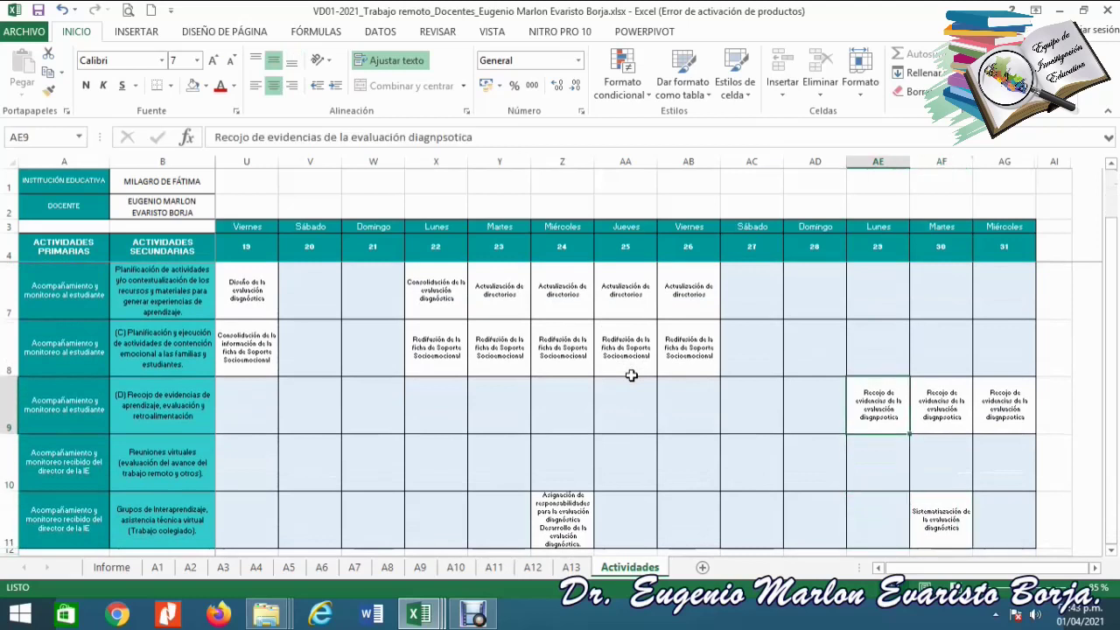
{"action": "left_click", "coordinate": [450, 137]}
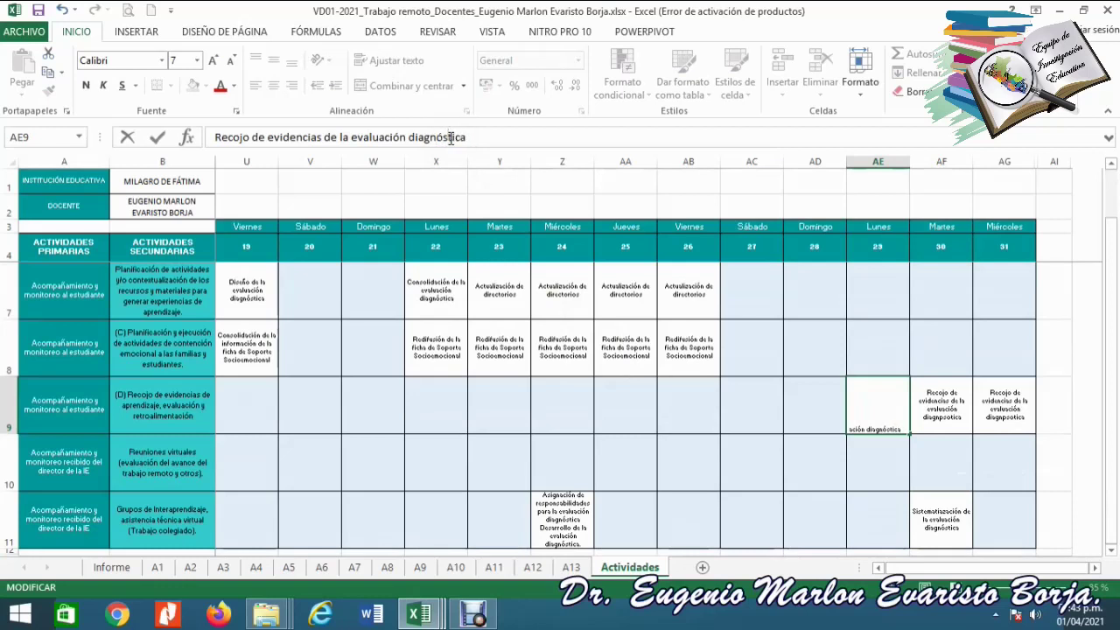
{"action": "key", "text": "Return"}
{"action": "key", "text": "Up"}
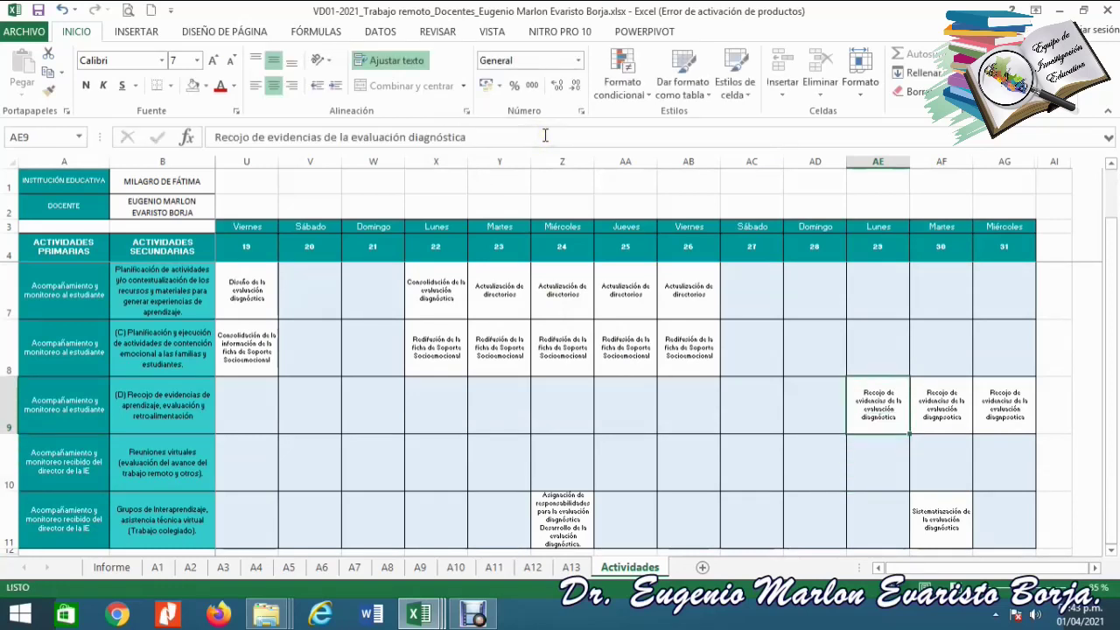
- Copy the corrected day 29 entry in row 9 over the entries for days 30 and 31
{"action": "key", "text": "ctrl+c"}
{"action": "key", "text": "Right"}
{"action": "key", "text": "shift+Right"}
{"action": "key", "text": "Return"}
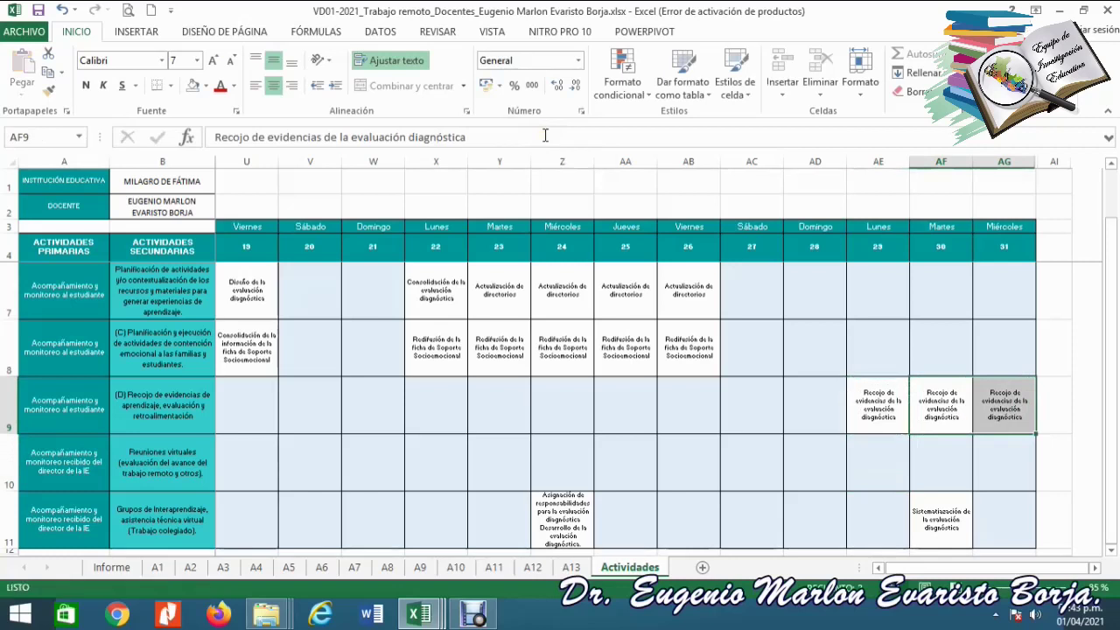
- Examine the Grupos de Interaprendizaje row across the last days of the month and select the day 30 entry
{"action": "key", "text": "Down"}
{"action": "key", "text": "Down"}
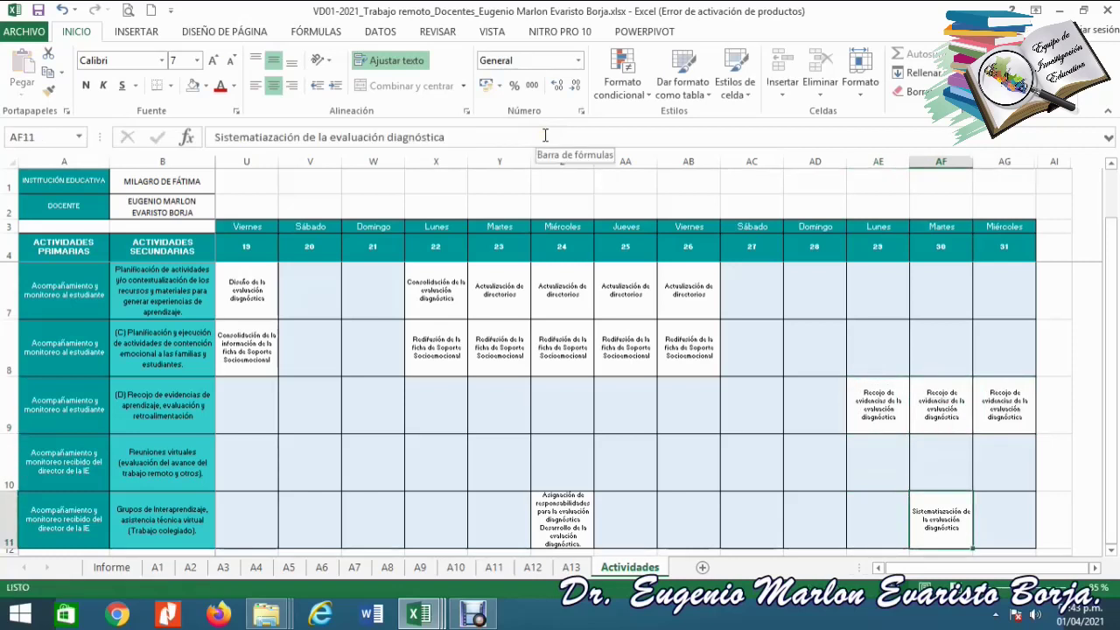
{"action": "key", "text": "Left"}
{"action": "key", "text": "Left"}
{"action": "key", "text": "Left"}
{"action": "key", "text": "Left"}
{"action": "key", "text": "Left"}
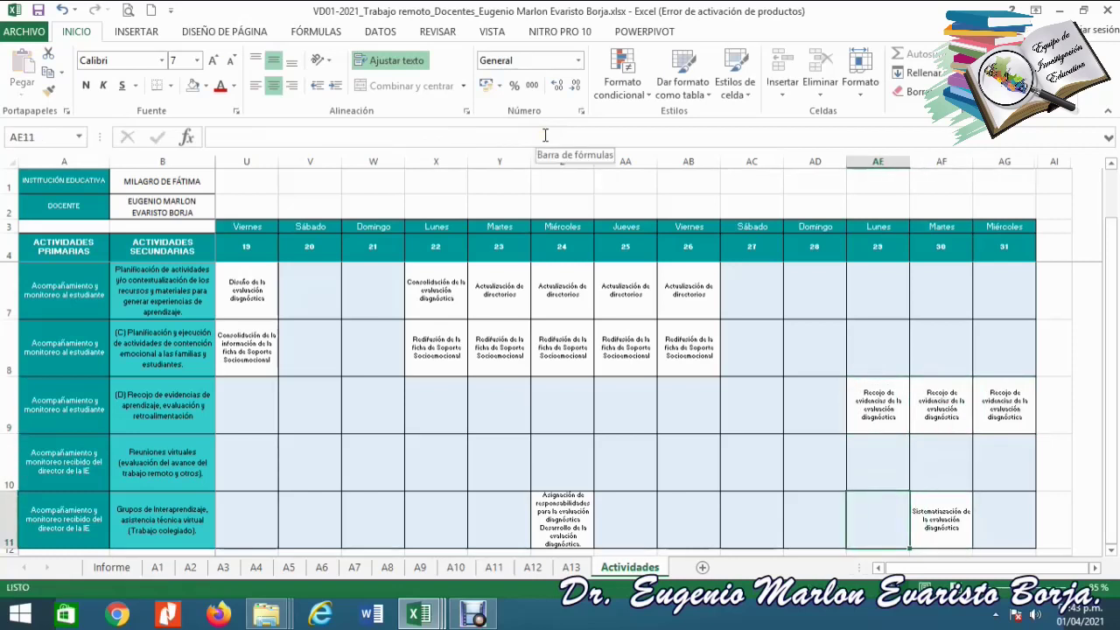
{"action": "key", "text": "Right"}
{"action": "key", "text": "Right"}
{"action": "key", "text": "Right"}
{"action": "key", "text": "Right"}
{"action": "key", "text": "Right"}
{"action": "key", "text": "Right"}
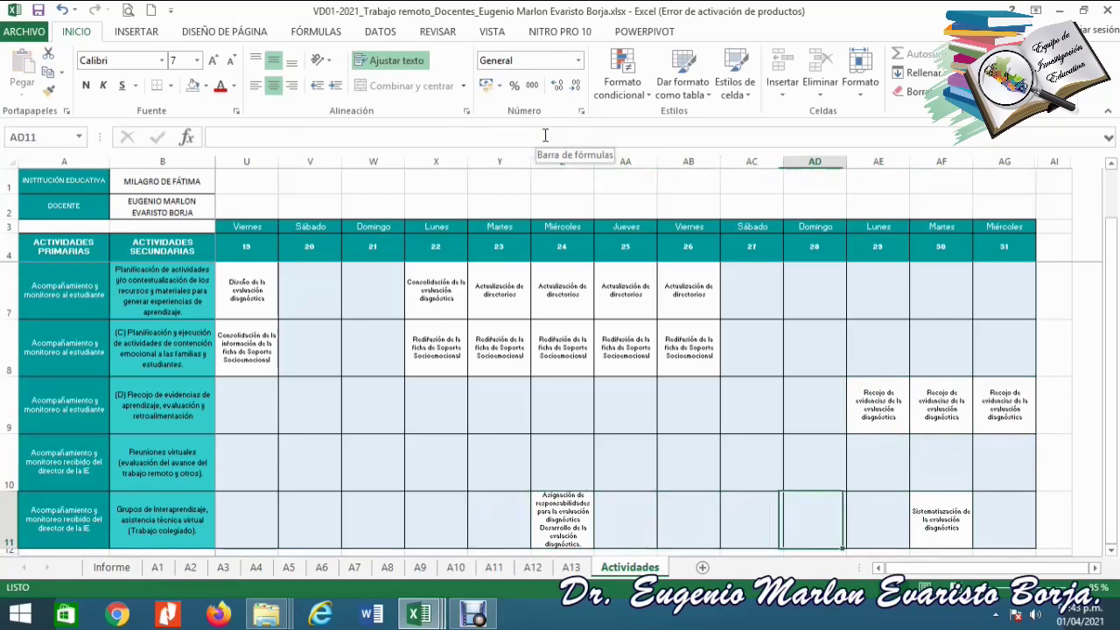
{"action": "key", "text": "Left"}
{"action": "key", "text": "Left"}
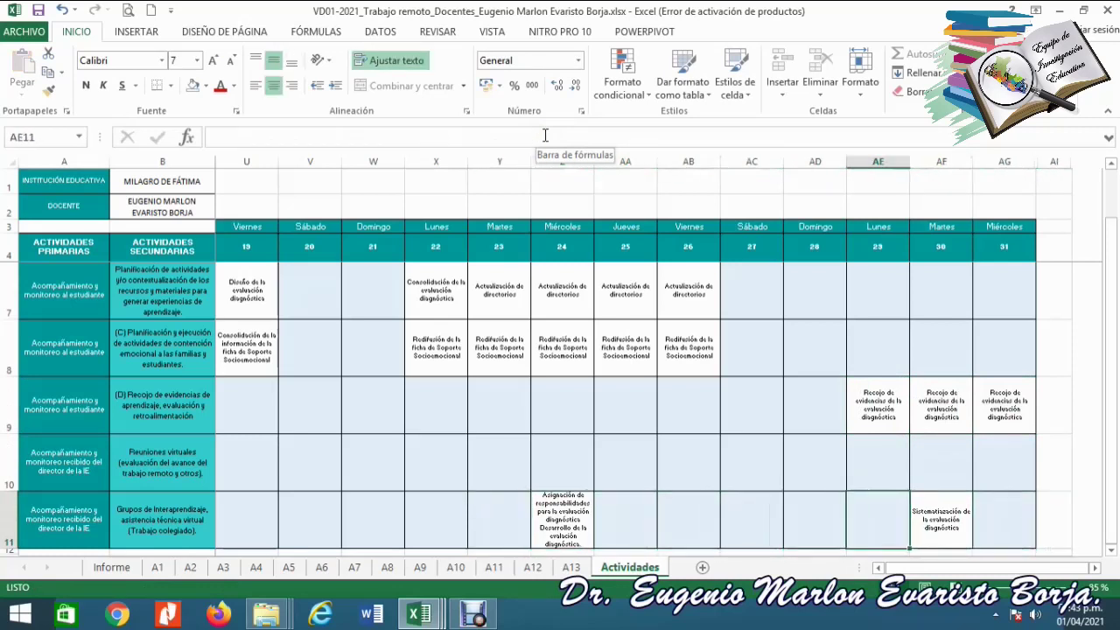
{"action": "key", "text": "Left"}
{"action": "key", "text": "Left"}
{"action": "key", "text": "Right"}
{"action": "key", "text": "Right"}
{"action": "key", "text": "Right"}
{"action": "key", "text": "Left"}
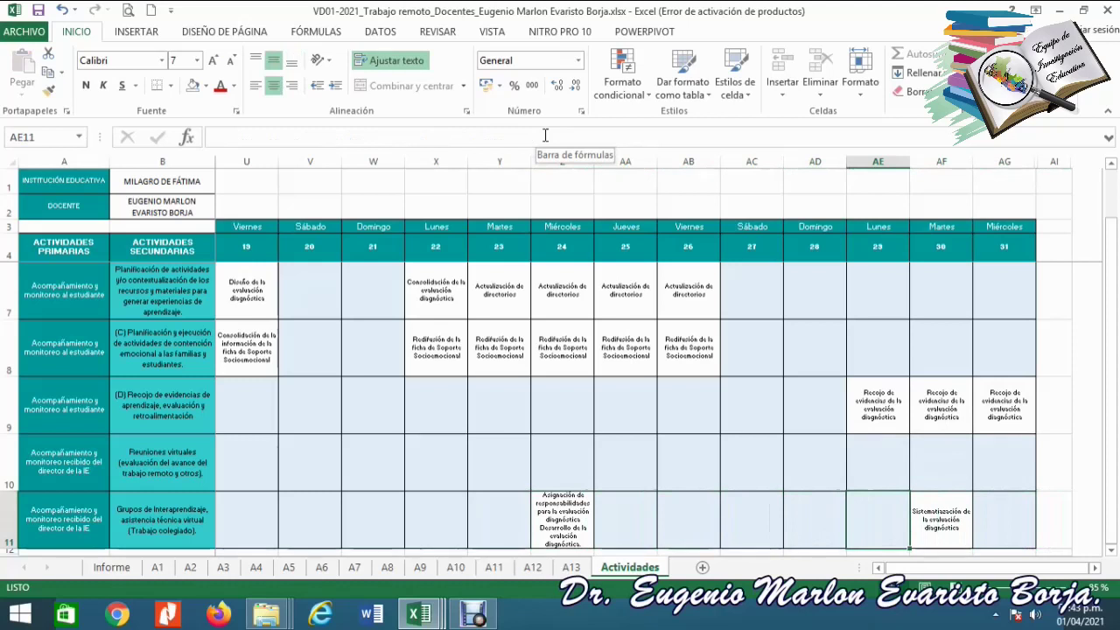
{"action": "key", "text": "Right"}
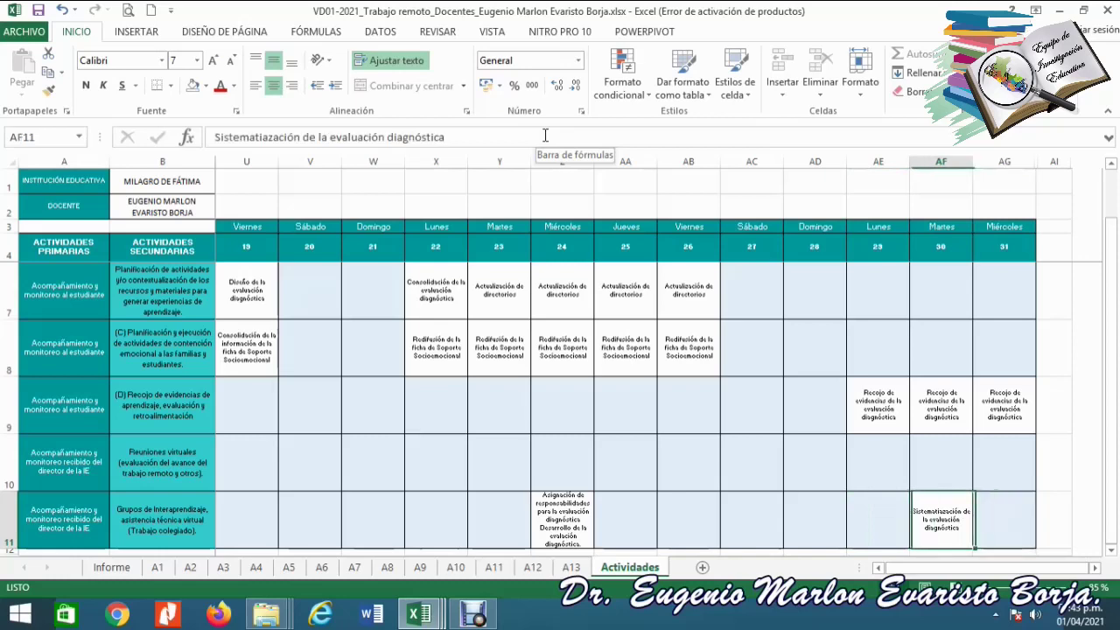
- Go back up to the day headings and review row 5 backwards to day 12
{"action": "key", "text": "Left"}
{"action": "key", "text": "Left"}
{"action": "key", "text": "Up"}
{"action": "key", "text": "Up"}
{"action": "key", "text": "Up"}
{"action": "key", "text": "Up"}
{"action": "key", "text": "Up"}
{"action": "key", "text": "Up"}
{"action": "key", "text": "Up"}
{"action": "key", "text": "Up"}
{"action": "key", "text": "Up"}
{"action": "key", "text": "Up"}
{"action": "key", "text": "Down"}
{"action": "key", "text": "Down"}
{"action": "key", "text": "Down"}
{"action": "key", "text": "Down"}
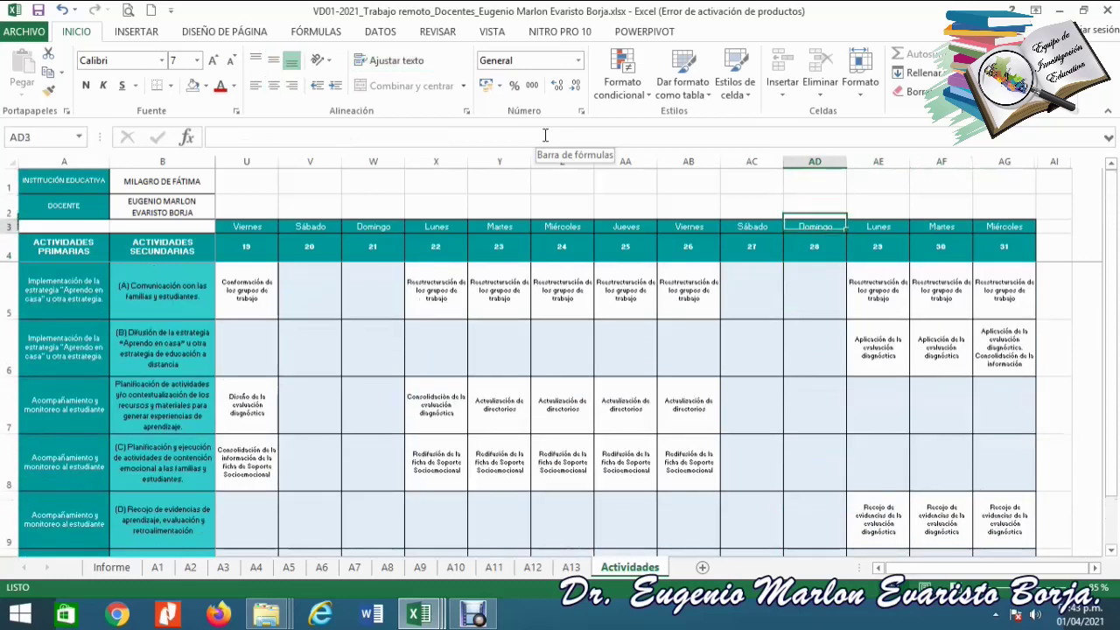
{"action": "key", "text": "Left"}
{"action": "key", "text": "Left"}
{"action": "key", "text": "Left"}
{"action": "key", "text": "Left"}
{"action": "key", "text": "Left"}
{"action": "key", "text": "Left"}
{"action": "key", "text": "Left"}
{"action": "key", "text": "Left"}
{"action": "key", "text": "Left"}
{"action": "key", "text": "Left"}
{"action": "key", "text": "Left"}
{"action": "key", "text": "Left"}
{"action": "key", "text": "Left"}
{"action": "key", "text": "Left"}
{"action": "key", "text": "Left"}
{"action": "key", "text": "Left"}
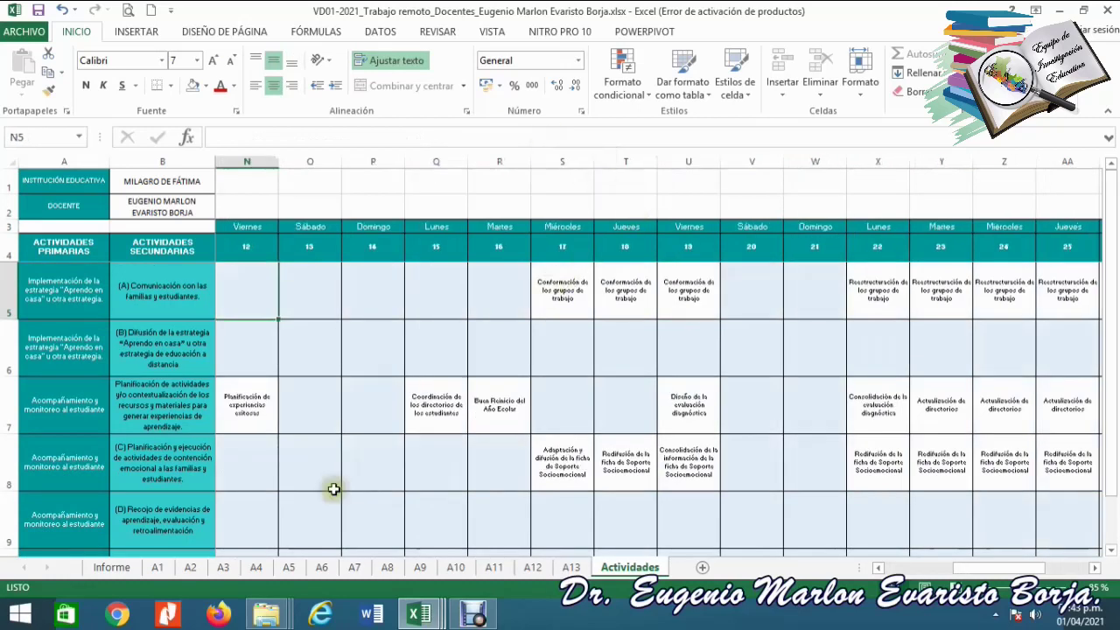
- Open the Informe sheet and review the Acciones realizadas cells for activities 1 to 3 in section IV
{"action": "left_click", "coordinate": [122, 570]}
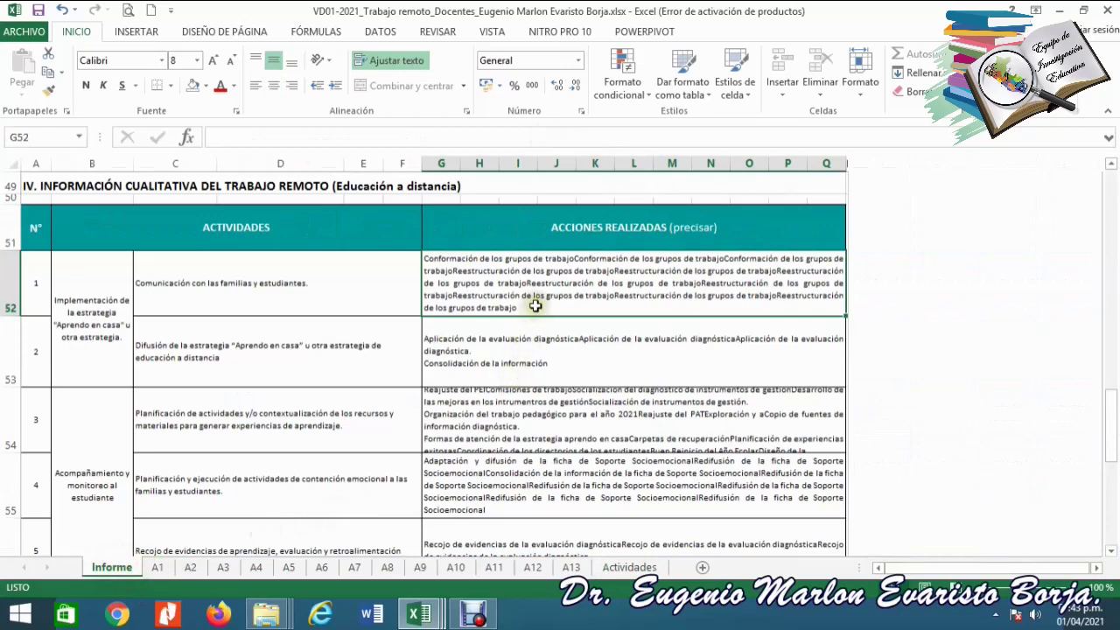
{"action": "left_click", "coordinate": [359, 283]}
{"action": "left_click", "coordinate": [464, 283]}
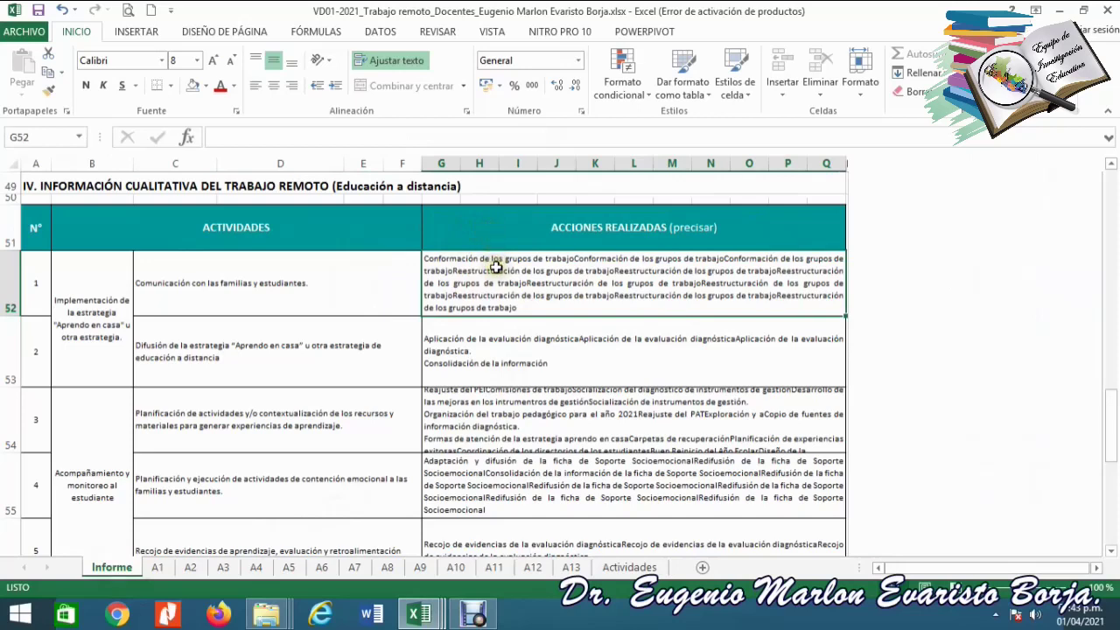
{"action": "left_click", "coordinate": [519, 354]}
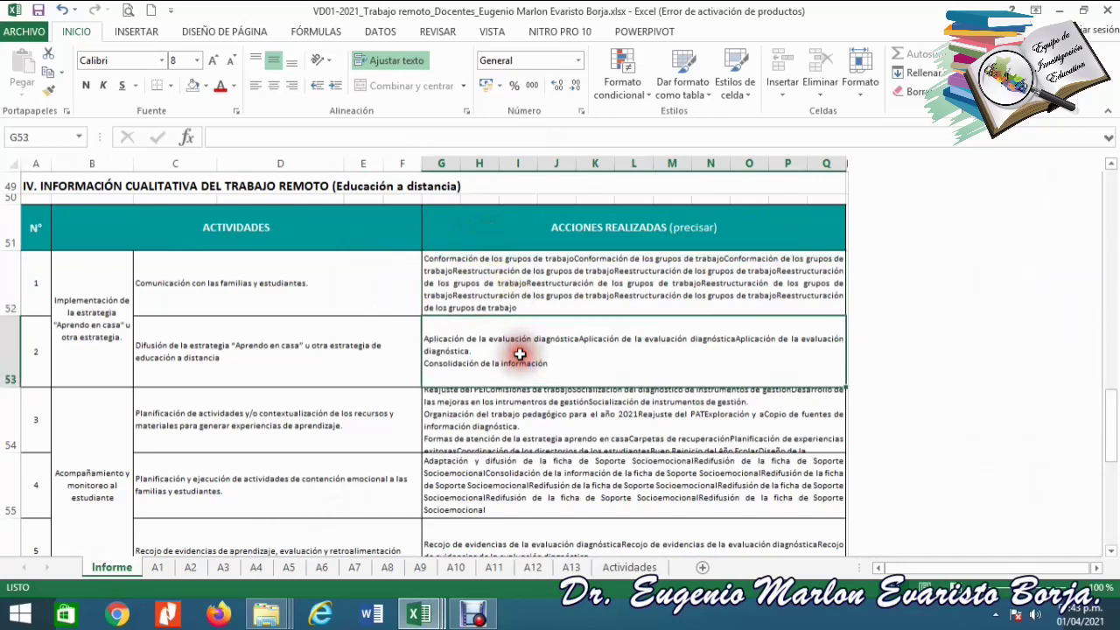
{"action": "left_click", "coordinate": [596, 401]}
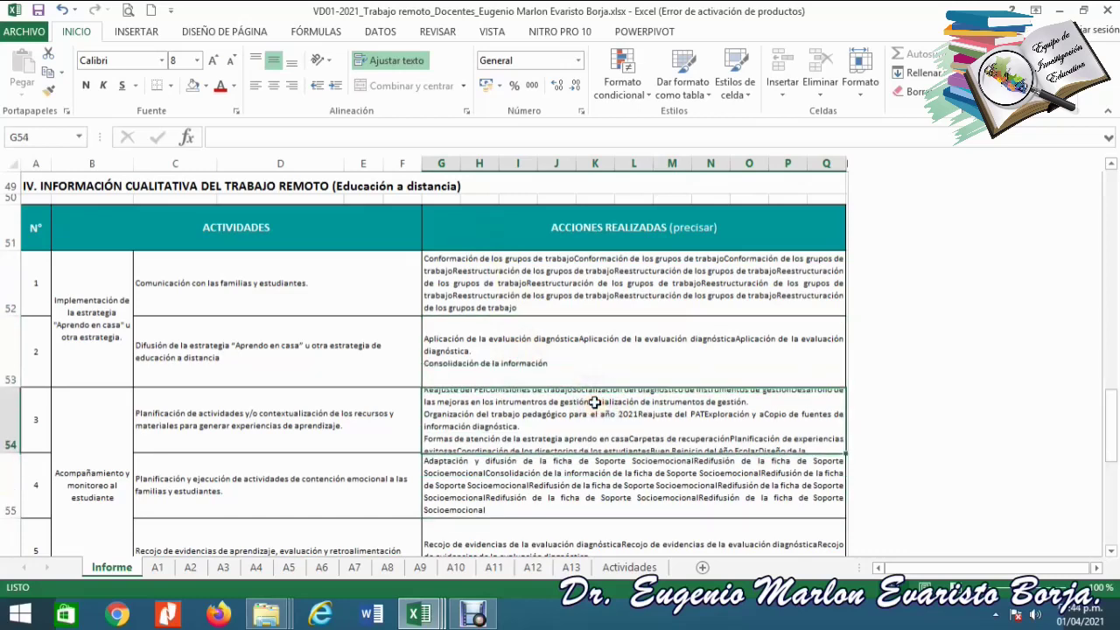
- Review the Acciones realizadas cells for activities 4 to 7, ending on Grupos de Interaprendizaje
{"action": "key", "text": "Down"}
{"action": "key", "text": "Down"}
{"action": "key", "text": "Down"}
{"action": "key", "text": "Down"}
{"action": "key", "text": "Down"}
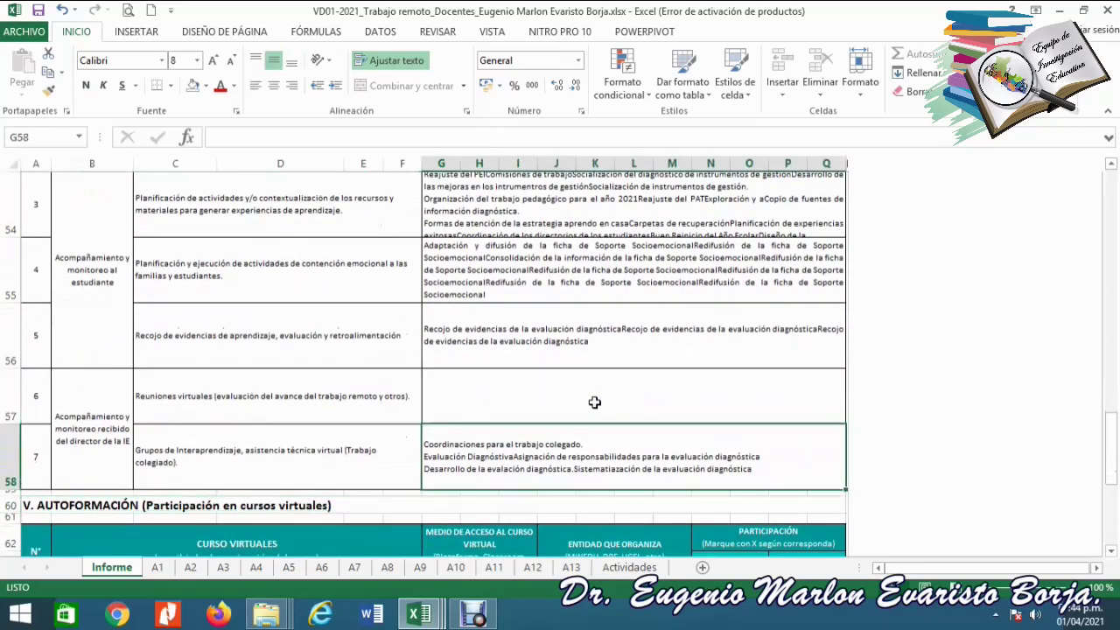
{"action": "key", "text": "Down"}
{"action": "left_click", "coordinate": [594, 401]}
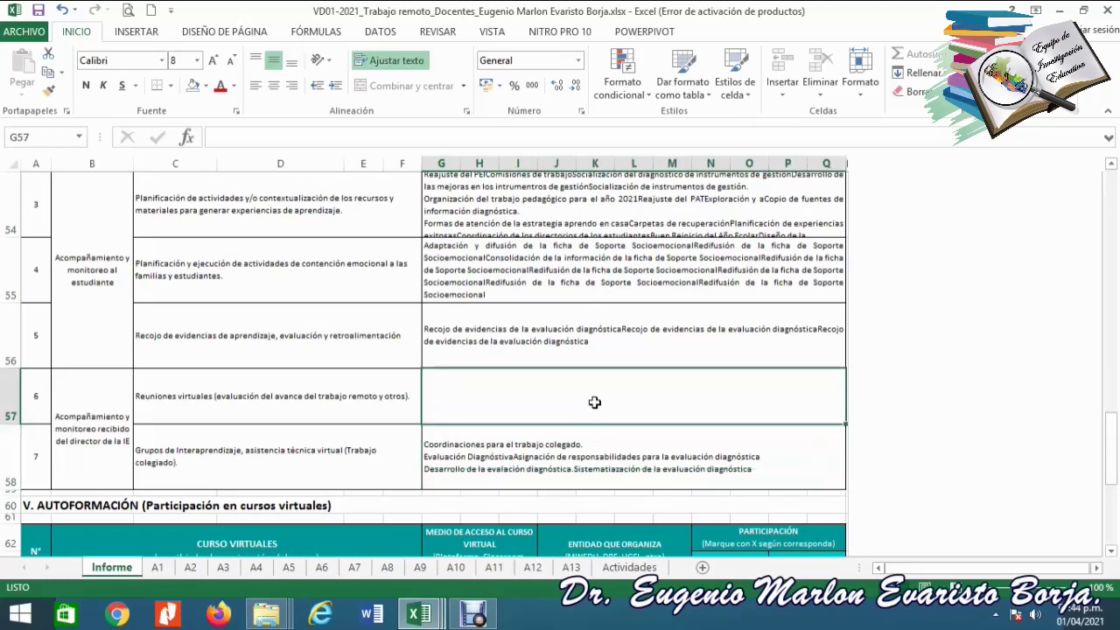
{"action": "key", "text": "Down"}
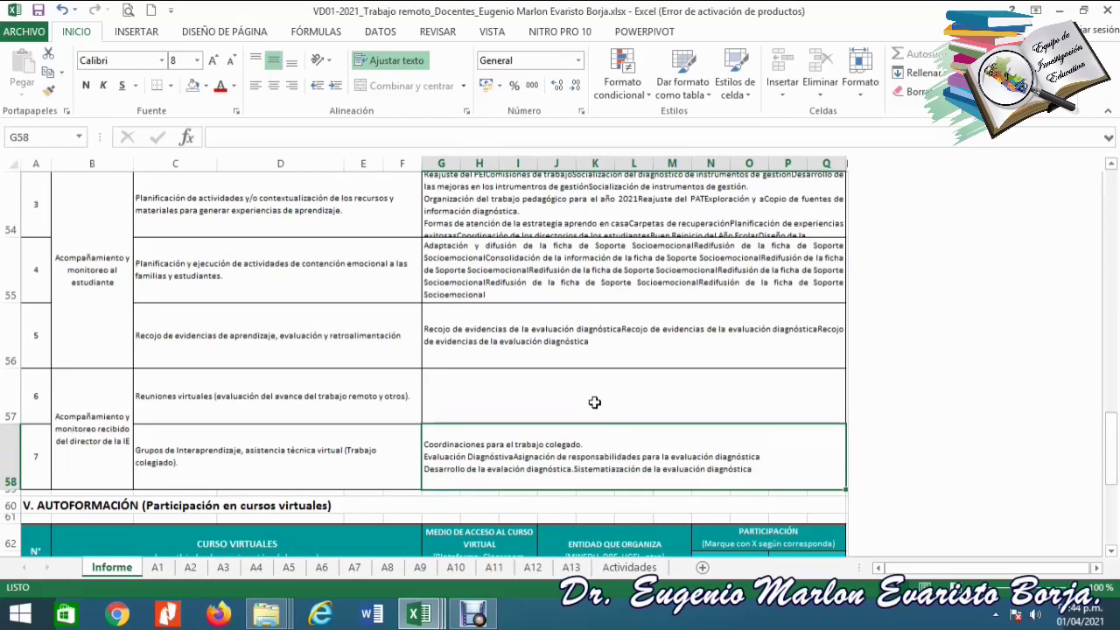
- Examine section V, Autoformación, from its headings down to the TOTAL row
{"action": "key", "text": "Down"}
{"action": "key", "text": "Down"}
{"action": "key", "text": "Down"}
{"action": "key", "text": "Down"}
{"action": "key", "text": "Down"}
{"action": "key", "text": "Down"}
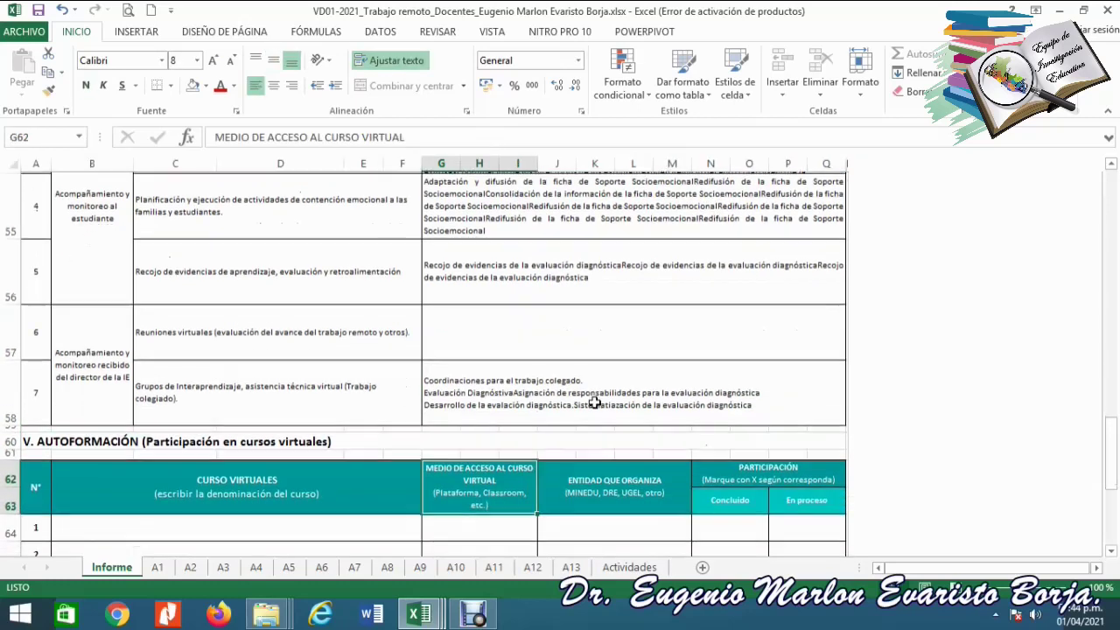
{"action": "key", "text": "Up"}
{"action": "key", "text": "Up"}
{"action": "key", "text": "Down"}
{"action": "key", "text": "Down"}
{"action": "key", "text": "Down"}
{"action": "key", "text": "Down"}
{"action": "key", "text": "Down"}
{"action": "key", "text": "Down"}
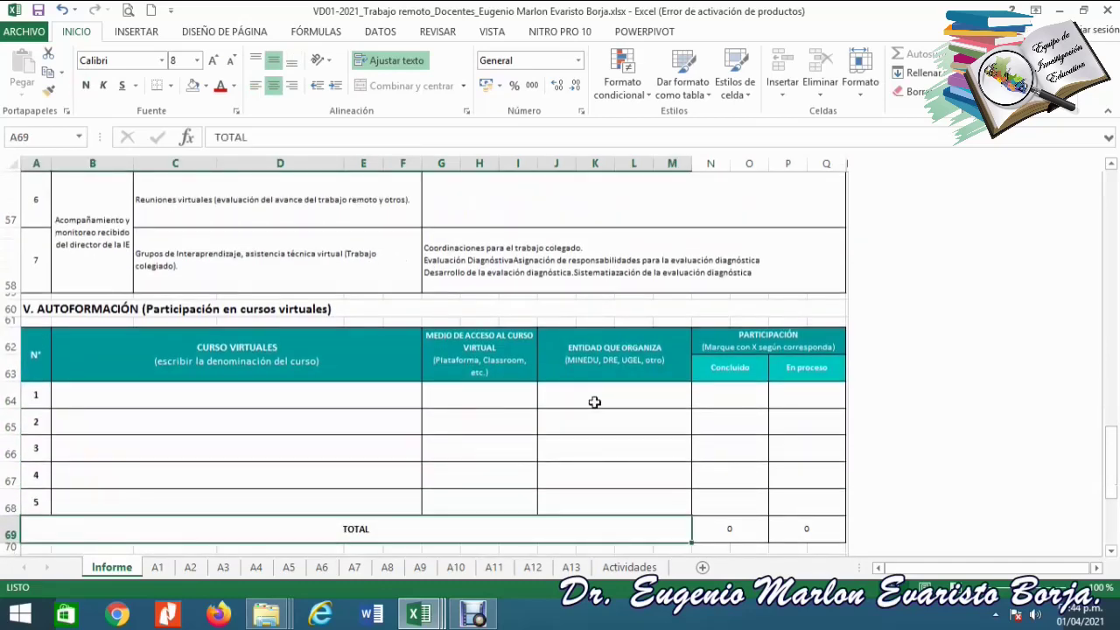
- Review the first course row of Autoformación across the course, access medium, organizing entity and participation columns
{"action": "key", "text": "Up"}
{"action": "key", "text": "Up"}
{"action": "key", "text": "Up"}
{"action": "key", "text": "Up"}
{"action": "key", "text": "Up"}
{"action": "key", "text": "Left"}
{"action": "key", "text": "Left"}
{"action": "key", "text": "Right"}
{"action": "key", "text": "Right"}
{"action": "key", "text": "Right"}
{"action": "key", "text": "Right"}
{"action": "key", "text": "Right"}
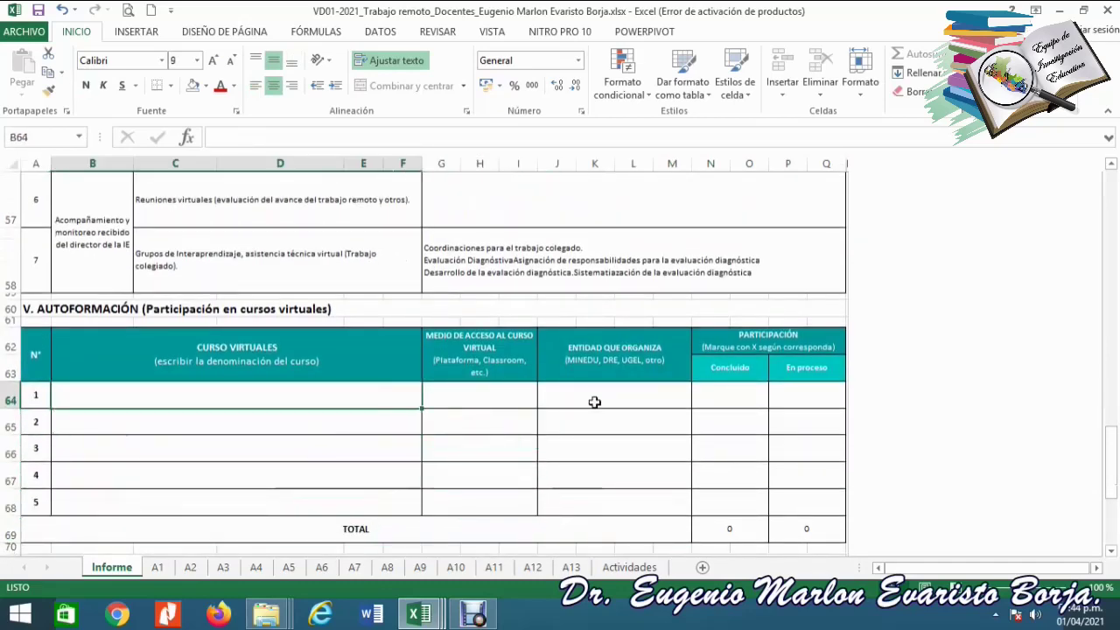
{"action": "key", "text": "Left"}
{"action": "key", "text": "Left"}
{"action": "key", "text": "Left"}
{"action": "key", "text": "Left"}
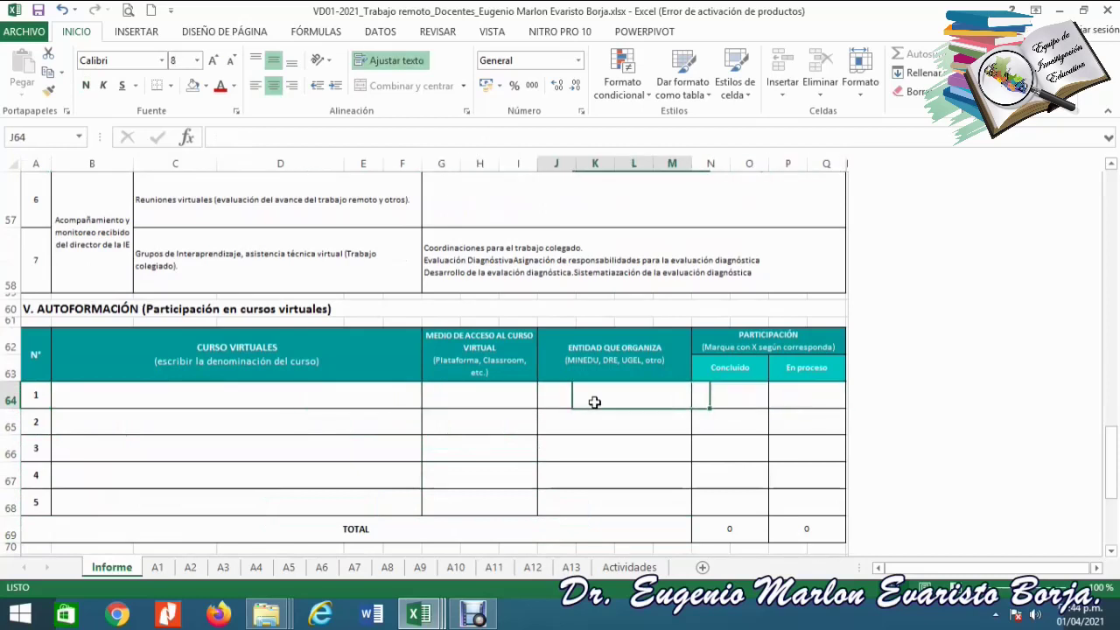
{"action": "key", "text": "Right"}
{"action": "key", "text": "Left"}
{"action": "key", "text": "Right"}
{"action": "key", "text": "Right"}
{"action": "key", "text": "Right"}
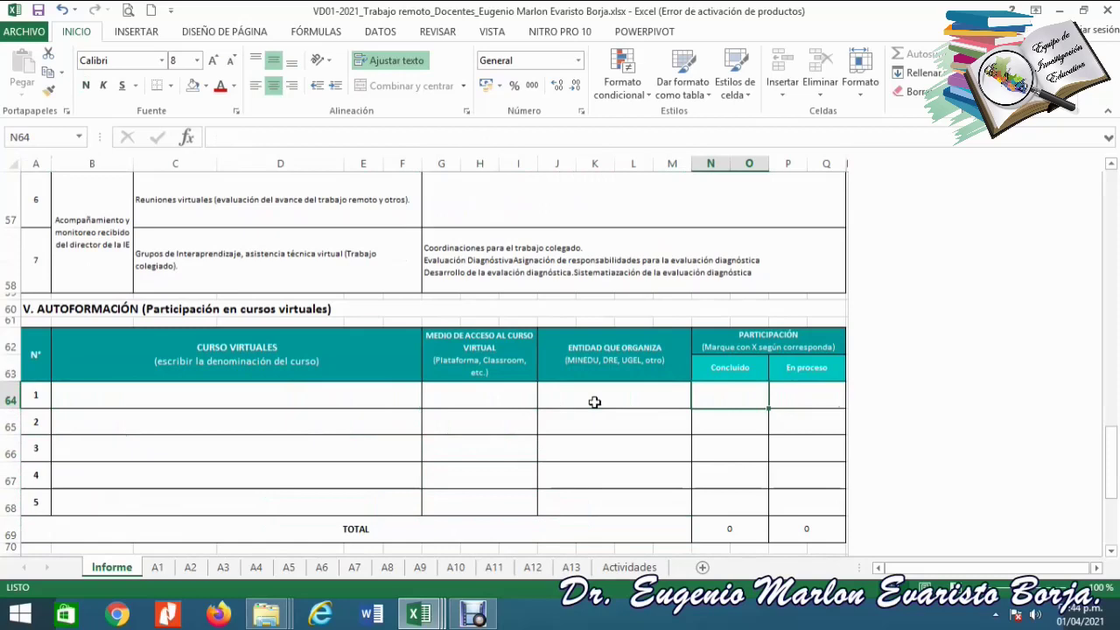
{"action": "key", "text": "Right"}
- Move down to section VI, Conclusiones, and select the Sugerencias cell for the Aprendo en casa activity in row 74
{"action": "key", "text": "Down"}
{"action": "key", "text": "Down"}
{"action": "key", "text": "Down"}
{"action": "key", "text": "Down"}
{"action": "key", "text": "Down"}
{"action": "key", "text": "Down"}
{"action": "key", "text": "Down"}
{"action": "key", "text": "Down"}
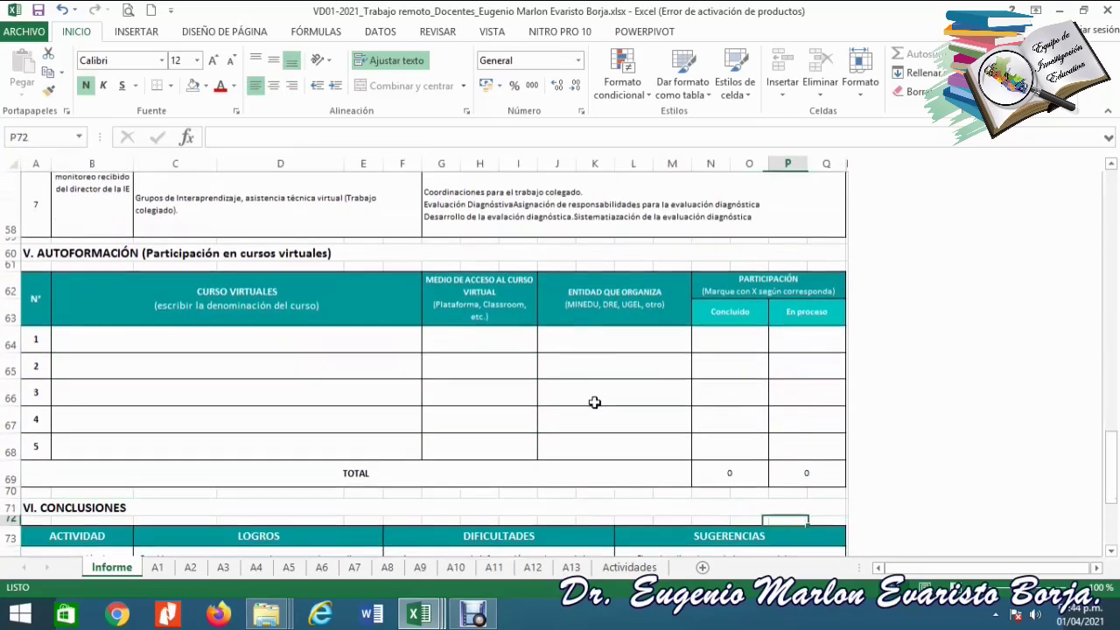
{"action": "key", "text": "Down"}
{"action": "key", "text": "Down"}
{"action": "key", "text": "Down"}
{"action": "key", "text": "Up"}
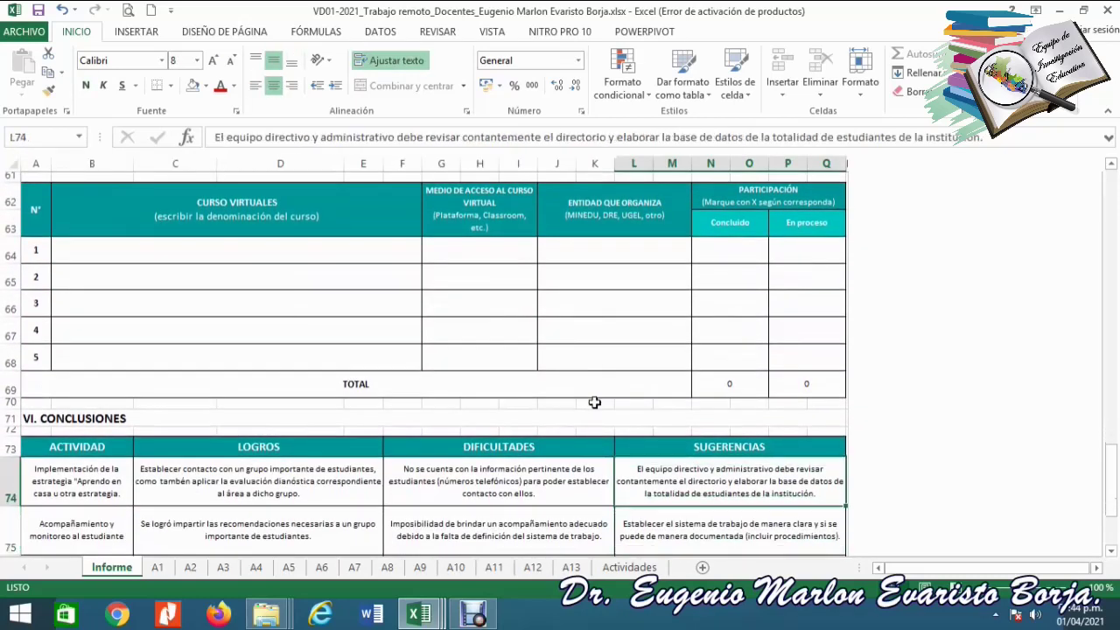
- Review the headings and activity rows of the Conclusiones table and select the Logros cell in row 74
{"action": "key", "text": "Up"}
{"action": "key", "text": "Left"}
{"action": "key", "text": "Down"}
{"action": "key", "text": "Left"}
{"action": "key", "text": "Up"}
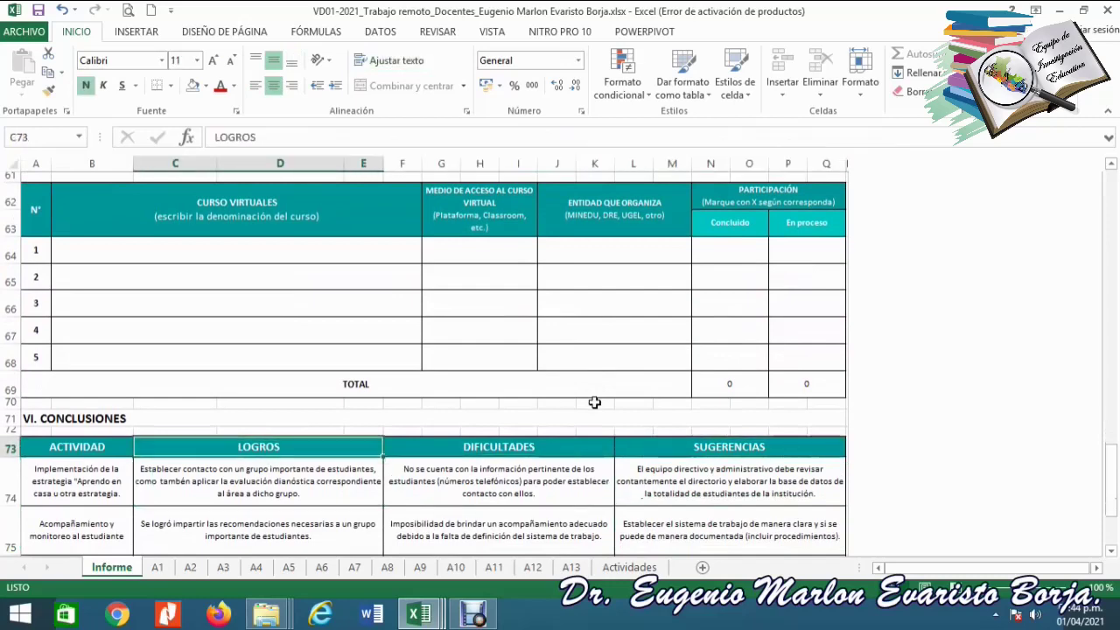
{"action": "key", "text": "Up"}
{"action": "key", "text": "Up"}
{"action": "key", "text": "Down"}
{"action": "key", "text": "Down"}
{"action": "key", "text": "Left"}
{"action": "key", "text": "Left"}
{"action": "key", "text": "Left"}
{"action": "key", "text": "Right"}
{"action": "key", "text": "Down"}
{"action": "key", "text": "Left"}
{"action": "key", "text": "Down"}
{"action": "key", "text": "Right"}
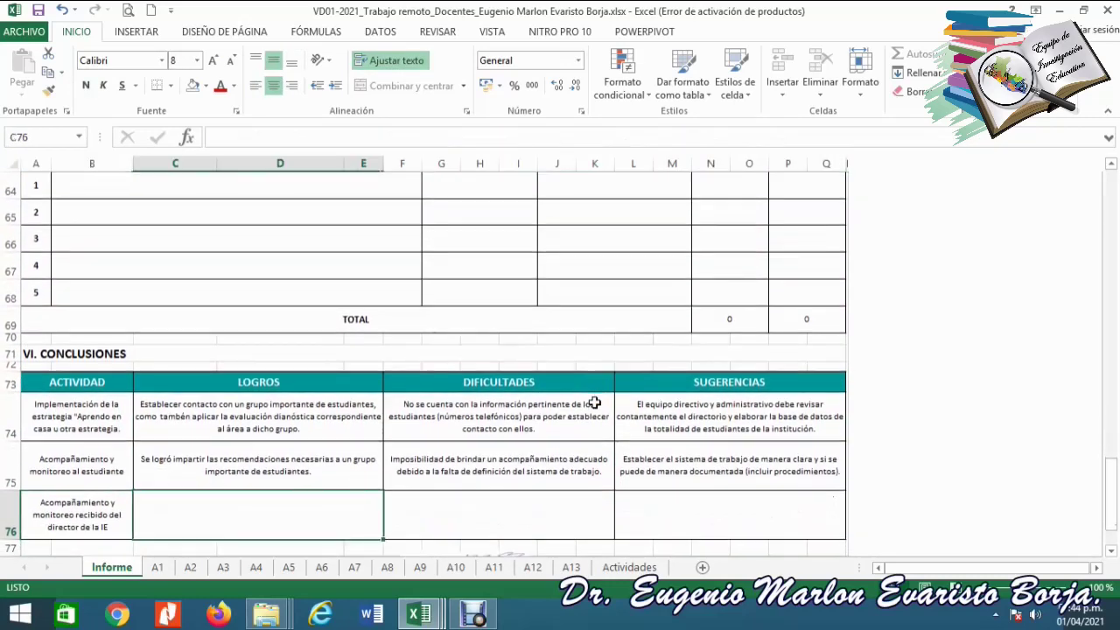
{"action": "key", "text": "Up"}
{"action": "key", "text": "Up"}
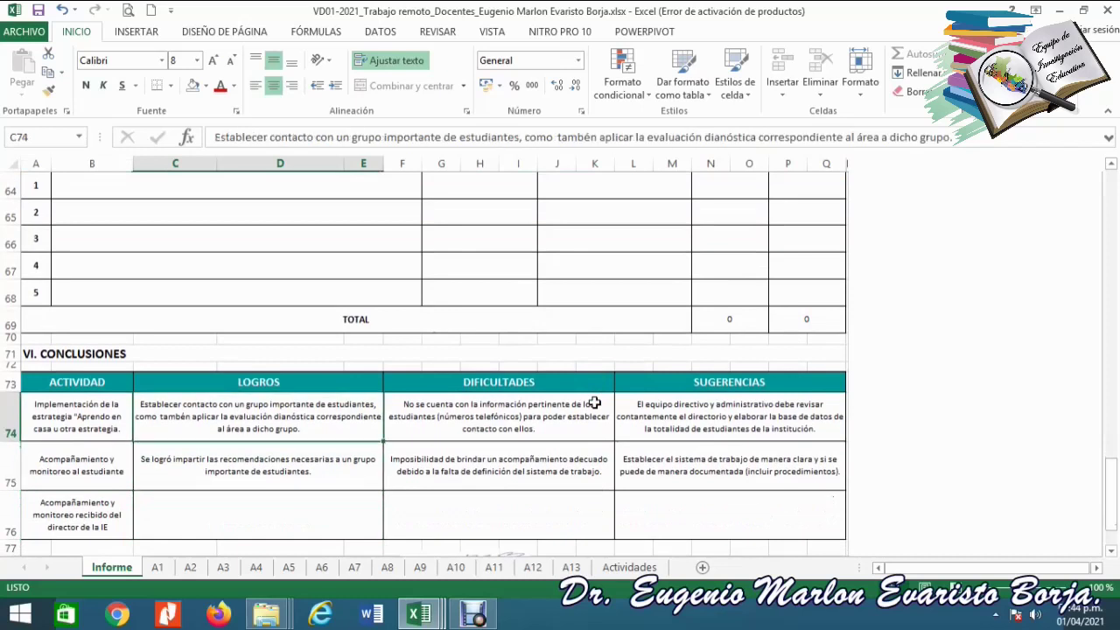
- Review the activity and Logros cells of the first two Conclusiones rows, 74 and 75
{"action": "key", "text": "Up"}
{"action": "key", "text": "Down"}
{"action": "key", "text": "Left"}
{"action": "key", "text": "Right"}
{"action": "key", "text": "Down"}
{"action": "key", "text": "Left"}
{"action": "key", "text": "Right"}
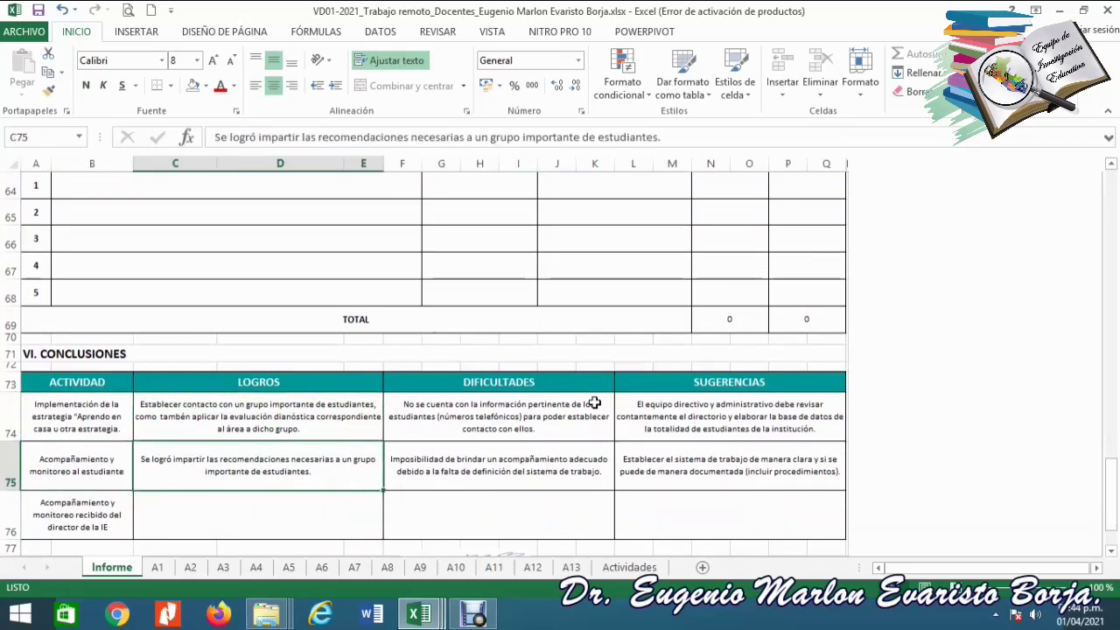
{"action": "key", "text": "Left"}
{"action": "key", "text": "Right"}
- Examine row 76, Acompañamiento y monitoreo recibido del director de la IE, across its Logros, Dificultades and Sugerencias cells
{"action": "key", "text": "Down"}
{"action": "key", "text": "Left"}
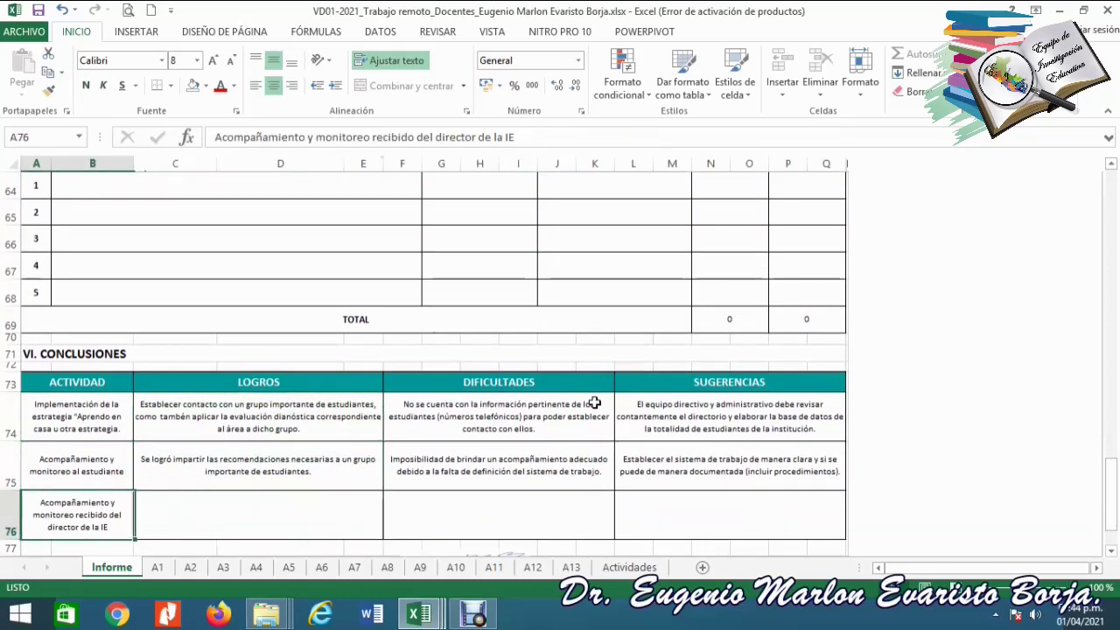
{"action": "key", "text": "Right"}
{"action": "key", "text": "Left"}
{"action": "key", "text": "Right"}
{"action": "key", "text": "Left"}
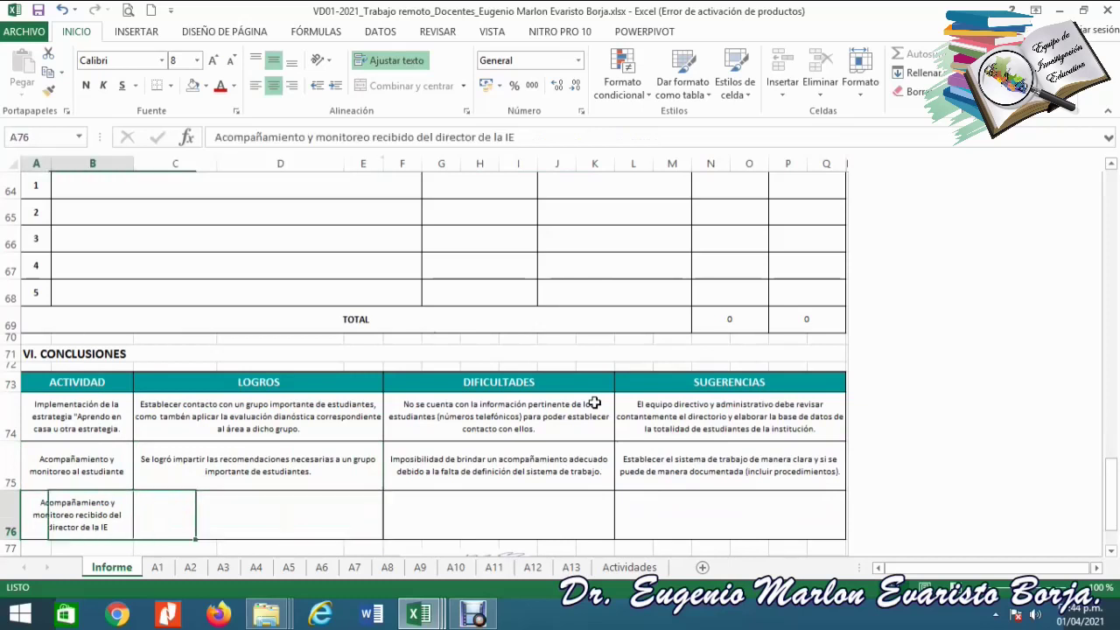
{"action": "key", "text": "Right"}
{"action": "key", "text": "Right"}
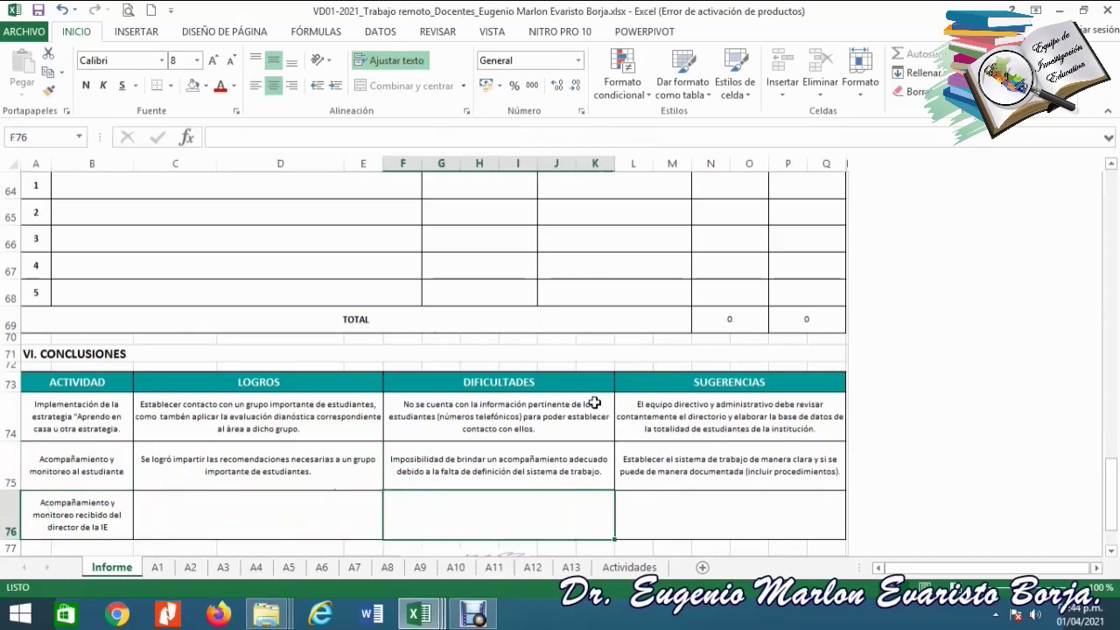
{"action": "key", "text": "Left"}
{"action": "key", "text": "Right"}
{"action": "key", "text": "Return"}
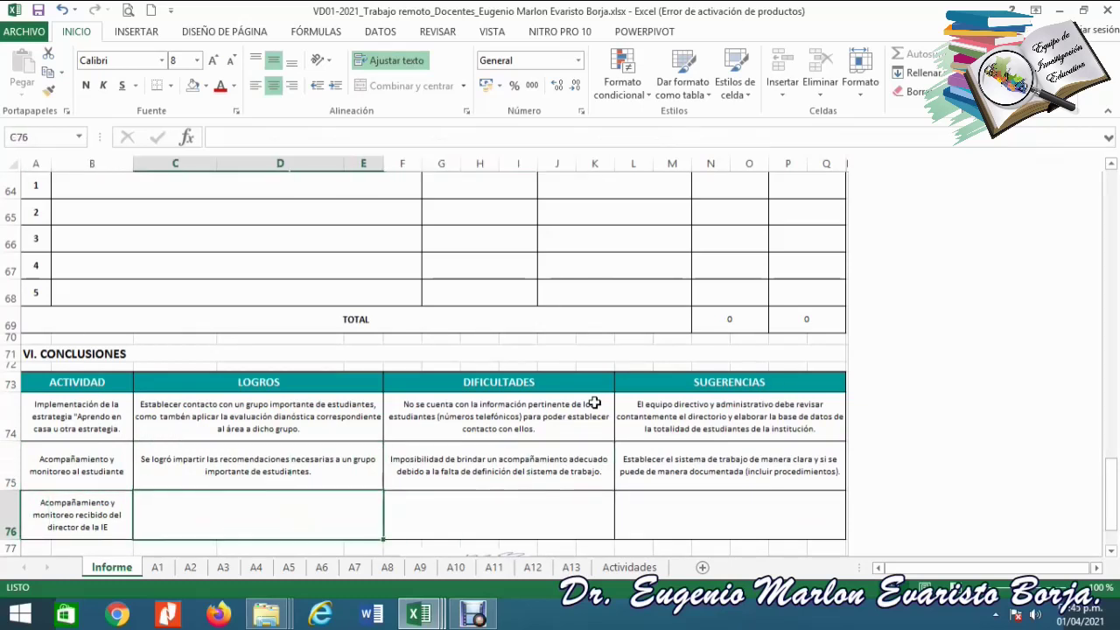
{"action": "key", "text": "shift+Return"}
{"action": "key", "text": "Return"}
{"action": "key", "text": "Tab"}
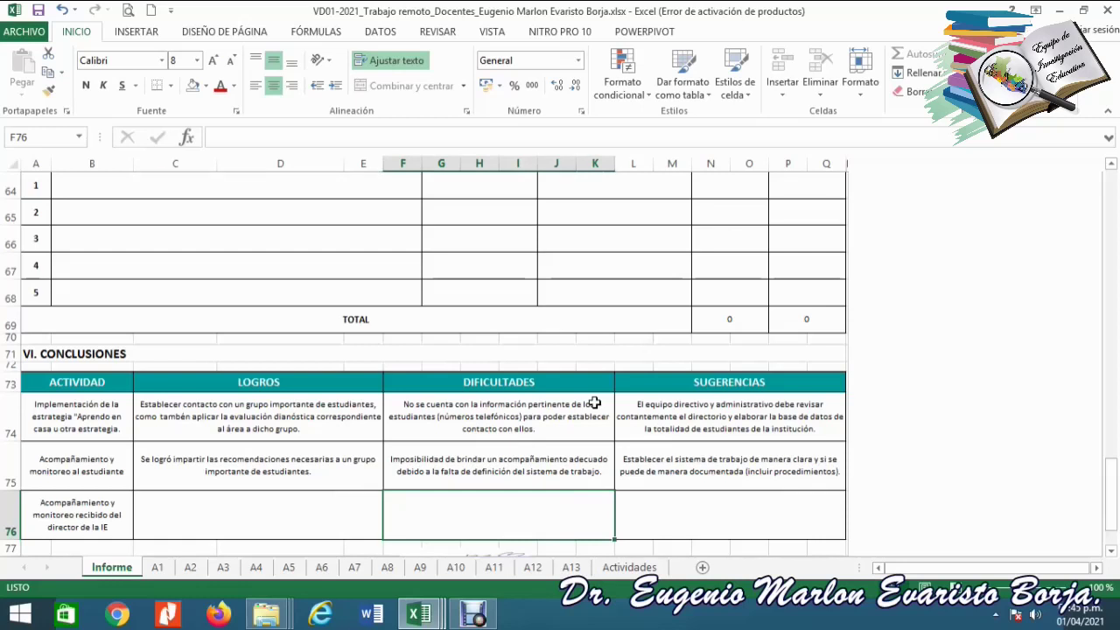
{"action": "key", "text": "Left"}
{"action": "key", "text": "Left"}
{"action": "key", "text": "Right"}
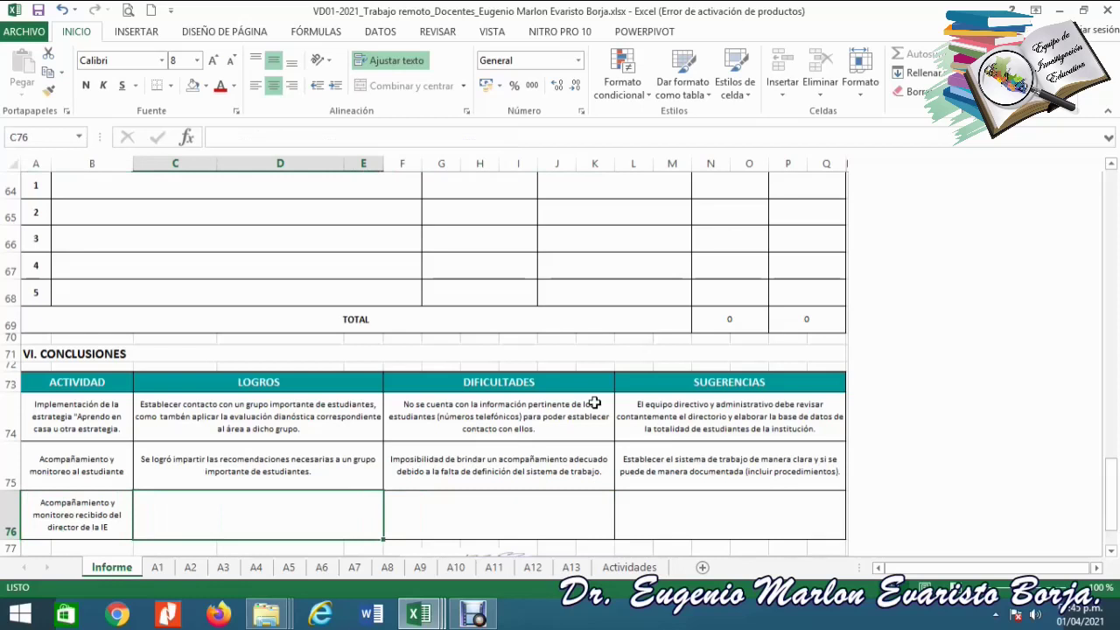
{"action": "key", "text": "Right"}
{"action": "key", "text": "Right"}
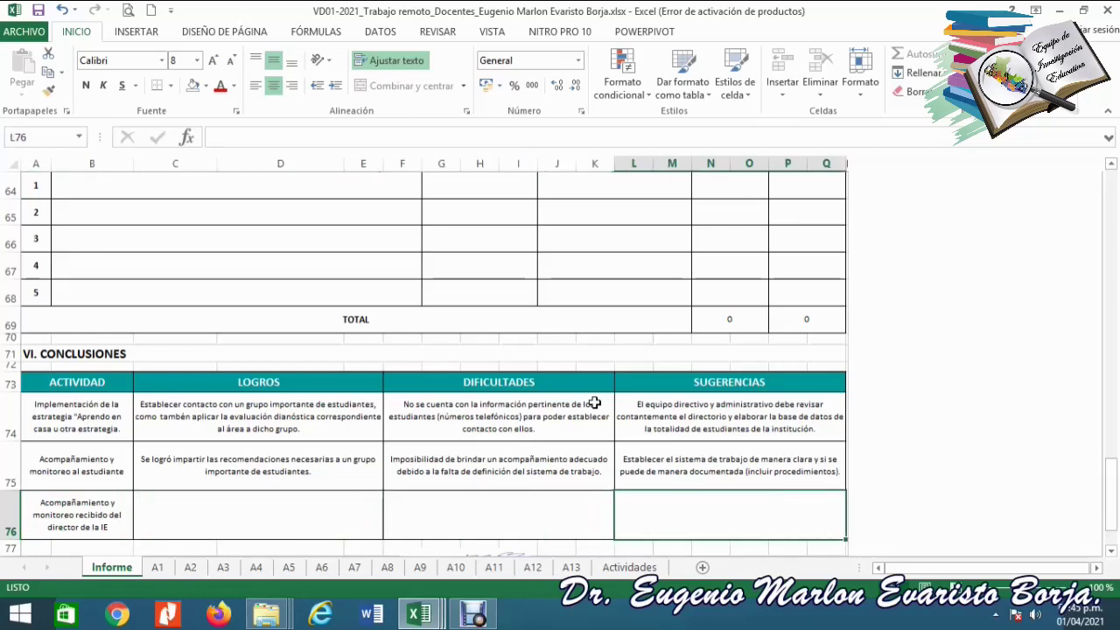
- Review the Sugerencias column of Conclusiones and bring the Docente de aula signature area below the table into view
{"action": "key", "text": "Up"}
{"action": "key", "text": "Down"}
{"action": "key", "text": "Up"}
{"action": "key", "text": "Down"}
{"action": "key", "text": "Down"}
{"action": "key", "text": "Down"}
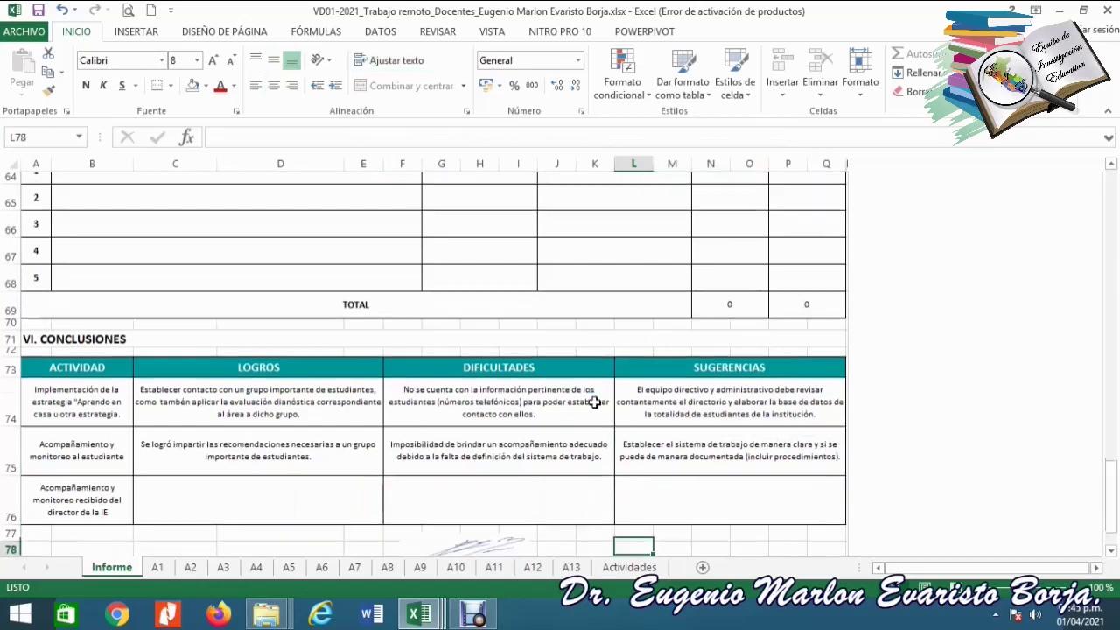
{"action": "key", "text": "Up"}
{"action": "key", "text": "Up"}
{"action": "key", "text": "Up"}
{"action": "key", "text": "Up"}
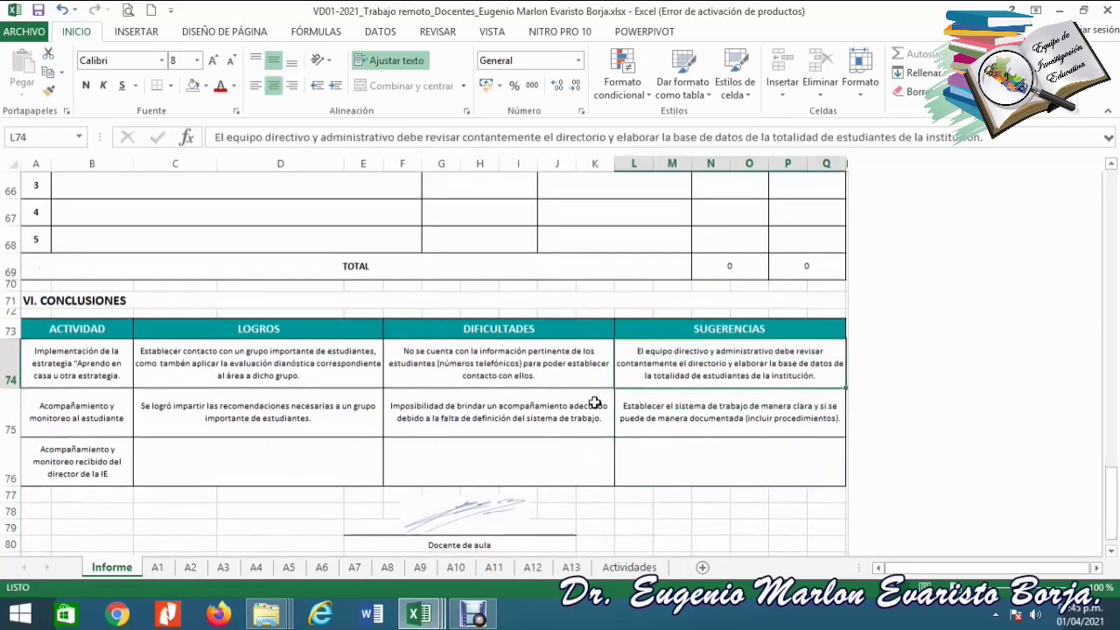
- Select the signature image above Docente de aula and view the pictures available for insertion in the Firmas folder
{"action": "left_click", "coordinate": [492, 512]}
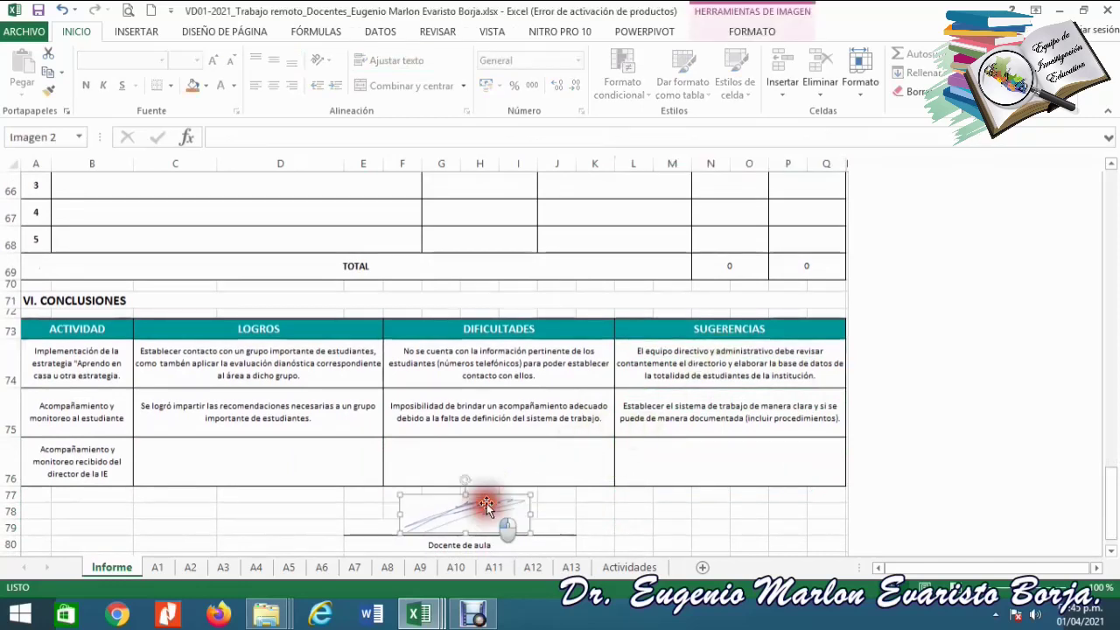
{"action": "left_click", "coordinate": [133, 32]}
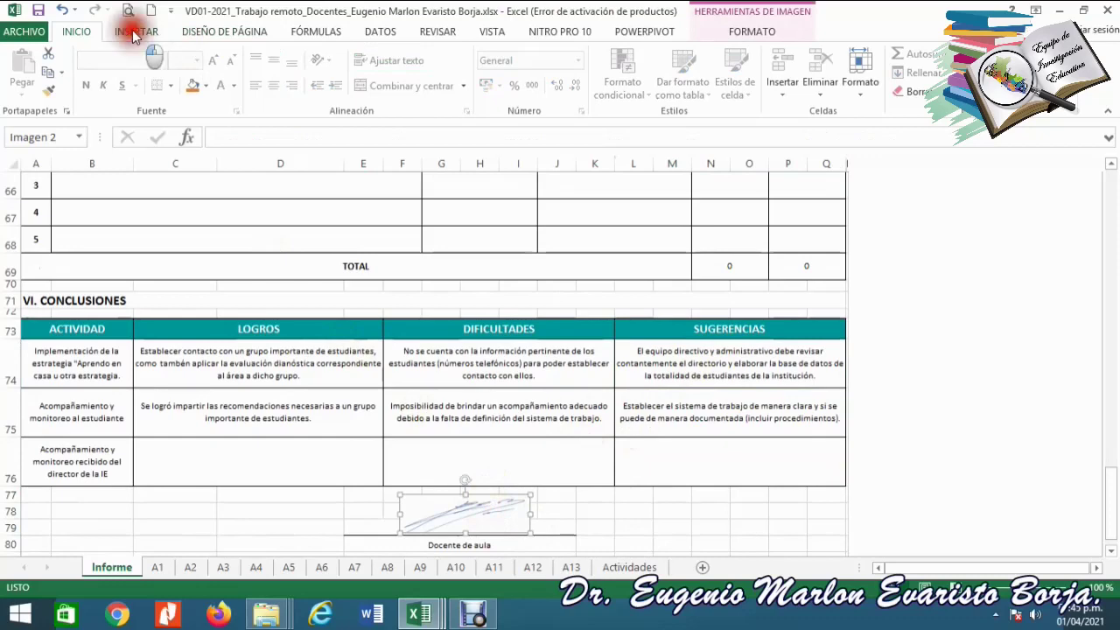
{"action": "left_click", "coordinate": [154, 61]}
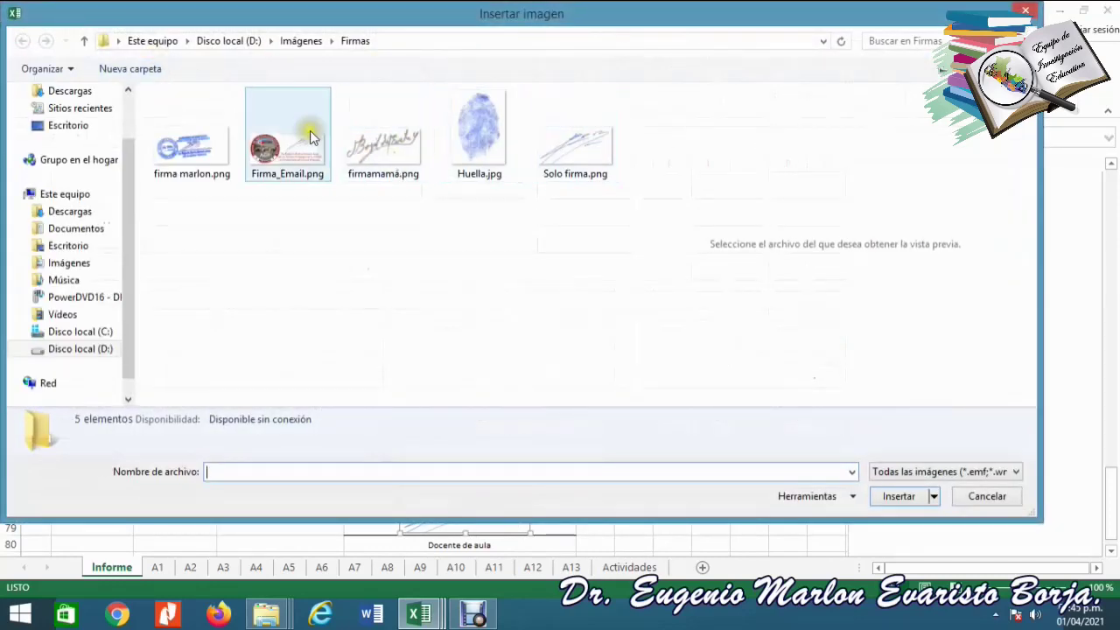
{"action": "double_click", "coordinate": [376, 137]}
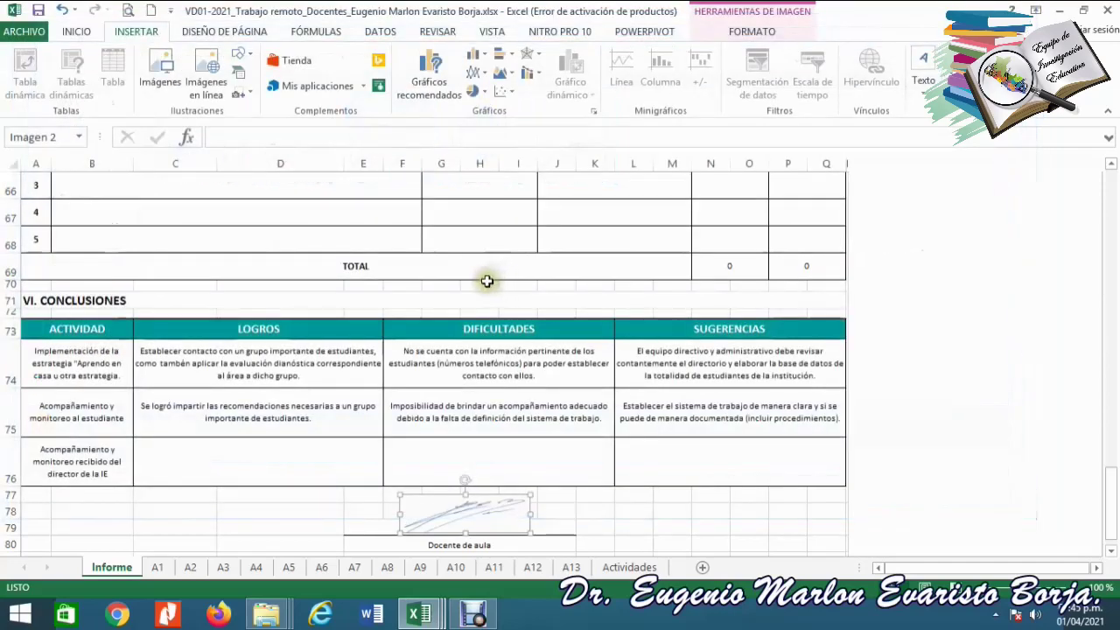
{"action": "left_click", "coordinate": [479, 282]}
- Delete the AGP logo from the title banner at the start of the Informe sheet
{"action": "key", "text": "ctrl+Home"}
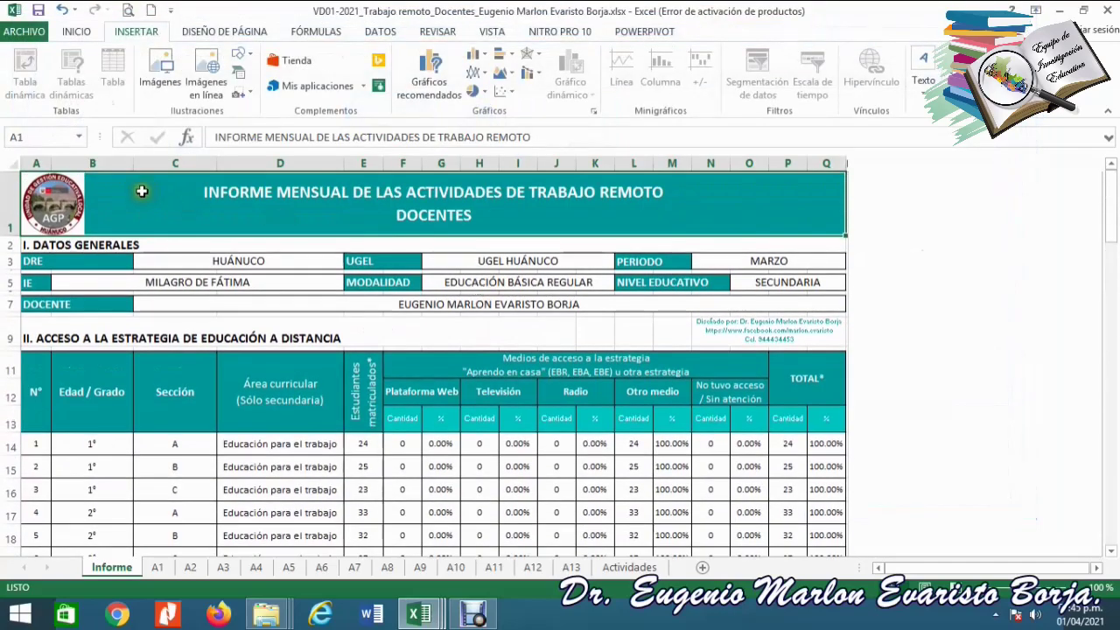
{"action": "left_click", "coordinate": [79, 193]}
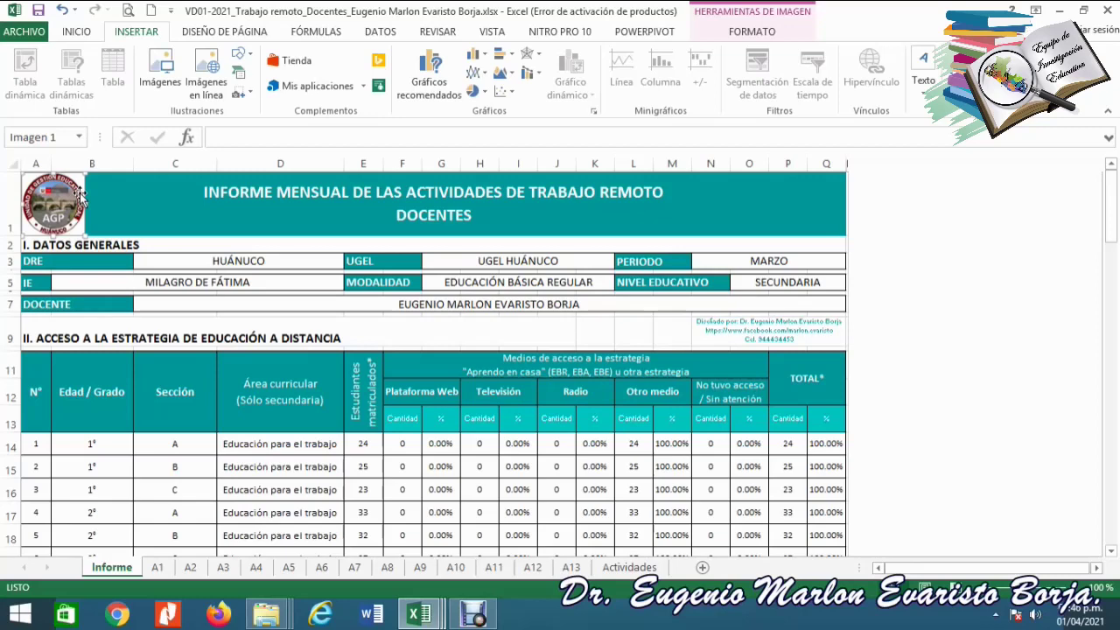
{"action": "key", "text": "Delete"}
- Start inserting a picture and open the Logos e insignias folder inside Imágenes on drive D
{"action": "left_click", "coordinate": [160, 61]}
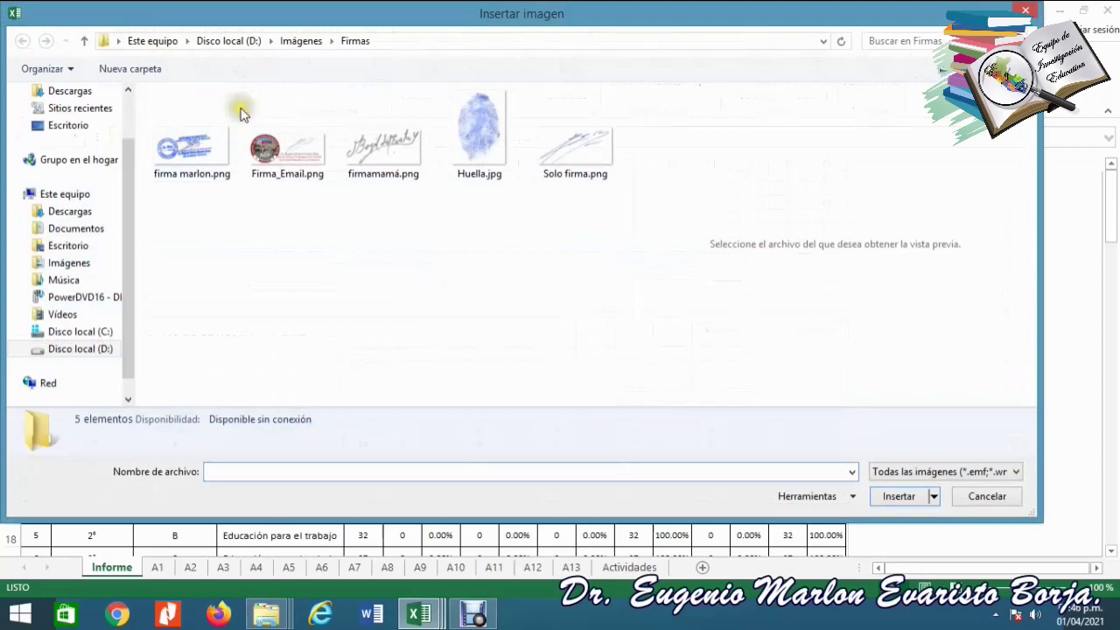
{"action": "left_click", "coordinate": [302, 41]}
{"action": "left_click", "coordinate": [291, 201]}
{"action": "key", "text": "l"}
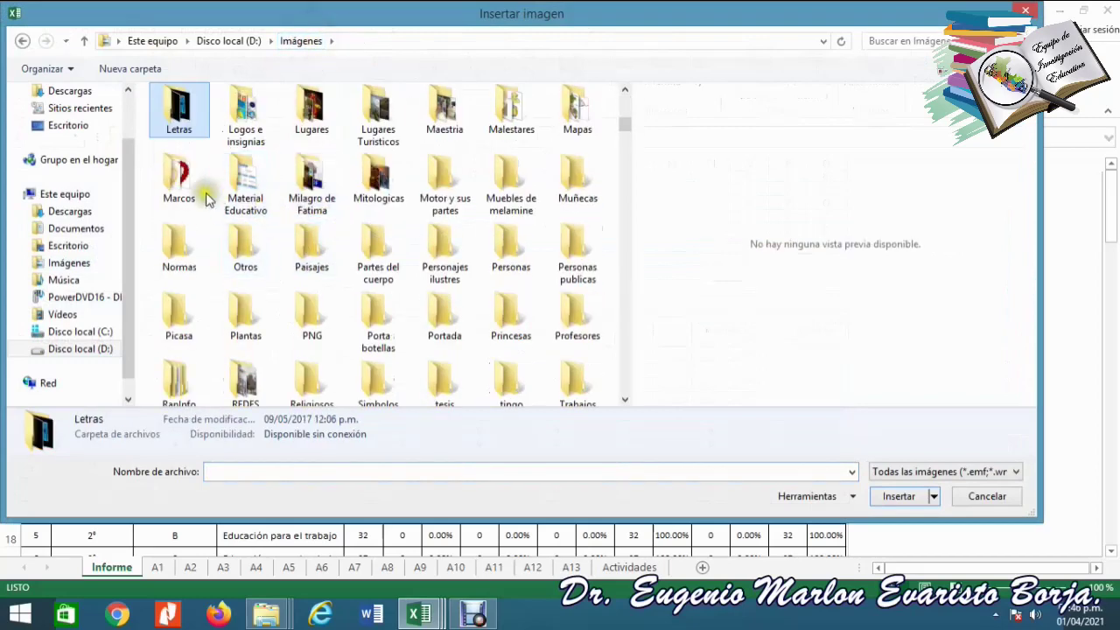
{"action": "double_click", "coordinate": [253, 155]}
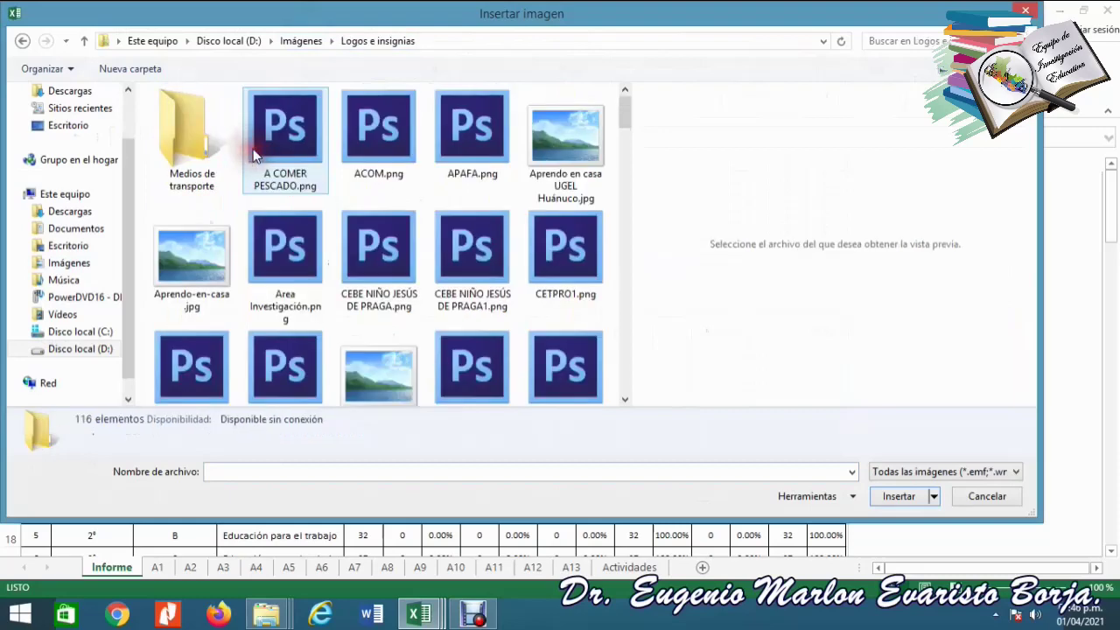
- Find the school's crest among the logos and insert IE Milagro de fatima_sin fondo.png into the Informe sheet
{"action": "left_click", "coordinate": [276, 218]}
{"action": "key", "text": "Down"}
{"action": "key", "text": "Down"}
{"action": "key", "text": "Down"}
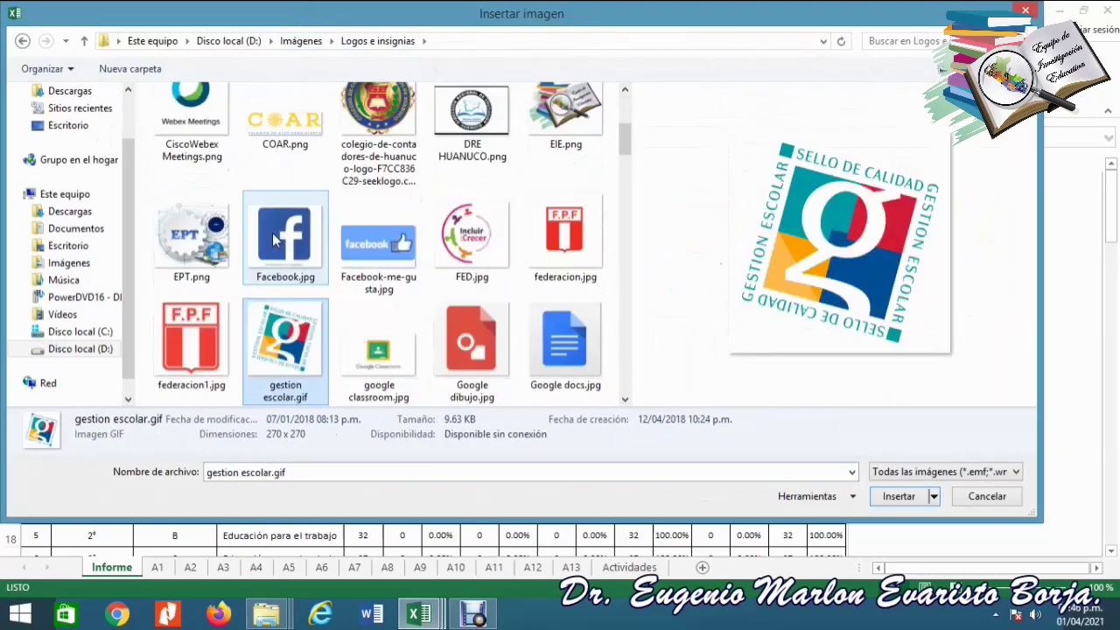
{"action": "key", "text": "Down"}
{"action": "key", "text": "Down"}
{"action": "key", "text": "Down"}
{"action": "key", "text": "Down"}
{"action": "key", "text": "Right"}
{"action": "key", "text": "Right"}
{"action": "key", "text": "Right"}
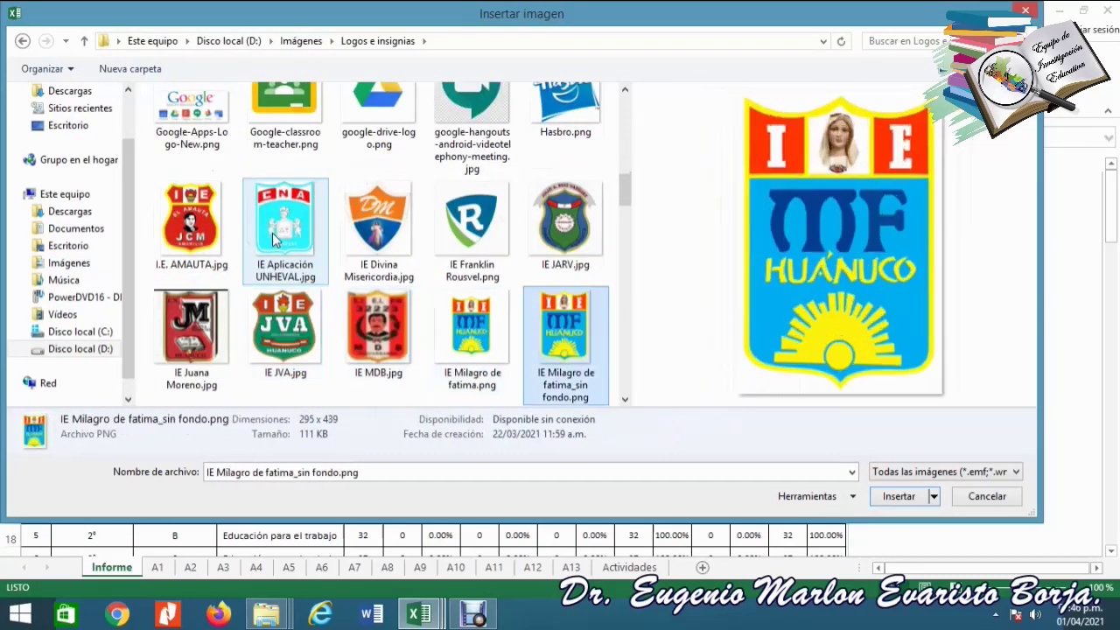
{"action": "key", "text": "Right"}
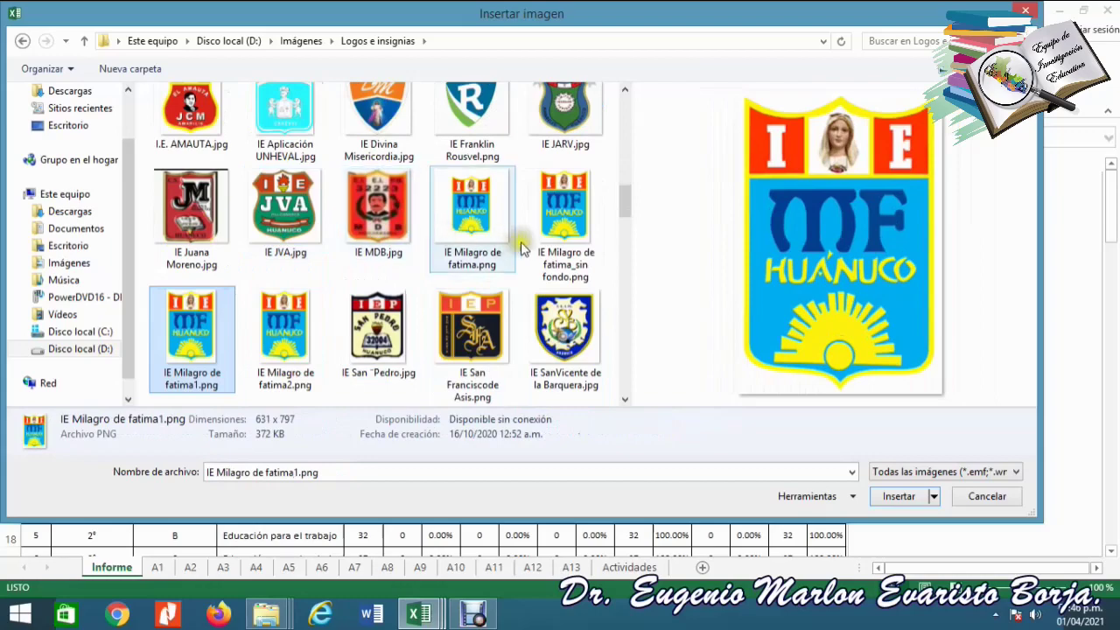
{"action": "left_click", "coordinate": [538, 221]}
{"action": "left_click", "coordinate": [898, 496]}
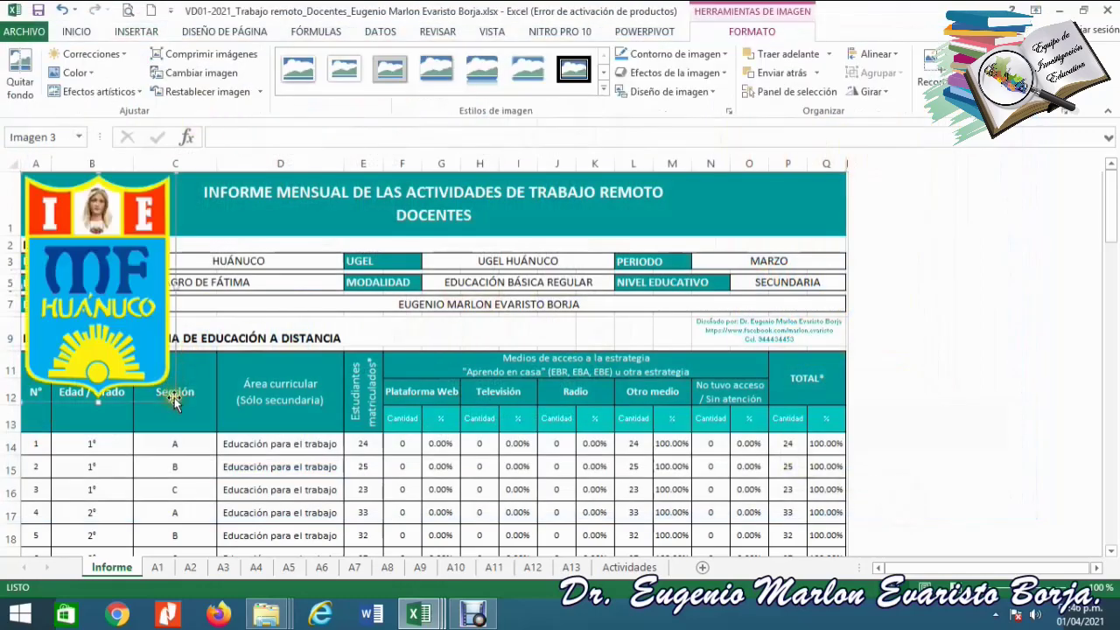
- Shrink the inserted school crest and place it within the title banner, at the former logo's spot
{"action": "left_click_drag", "start_coordinate": [176, 401], "coordinate": [61, 208]}
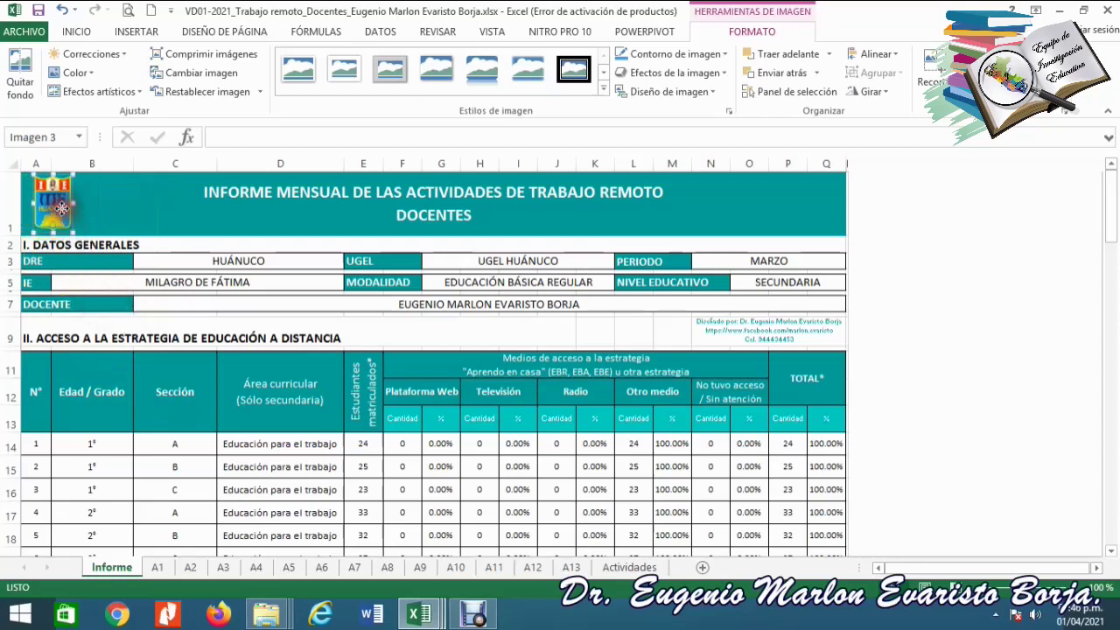
{"action": "left_click", "coordinate": [87, 220]}
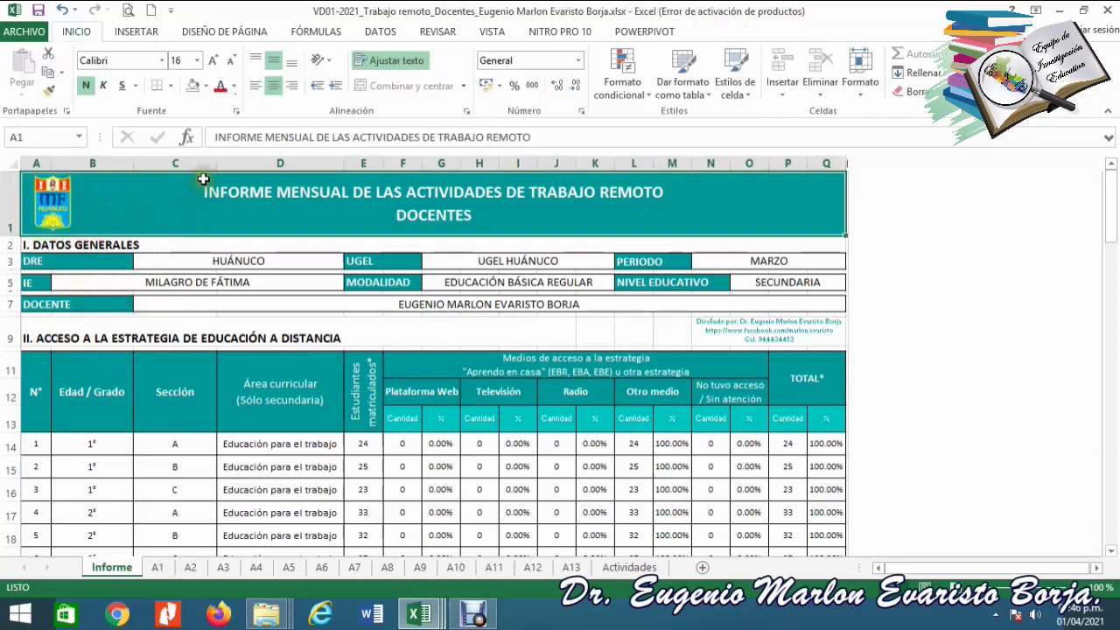
- Review the IE and Docente fields under Datos Generales and the headers of sheets A1, A12, A11 and A10
{"action": "left_click", "coordinate": [225, 280]}
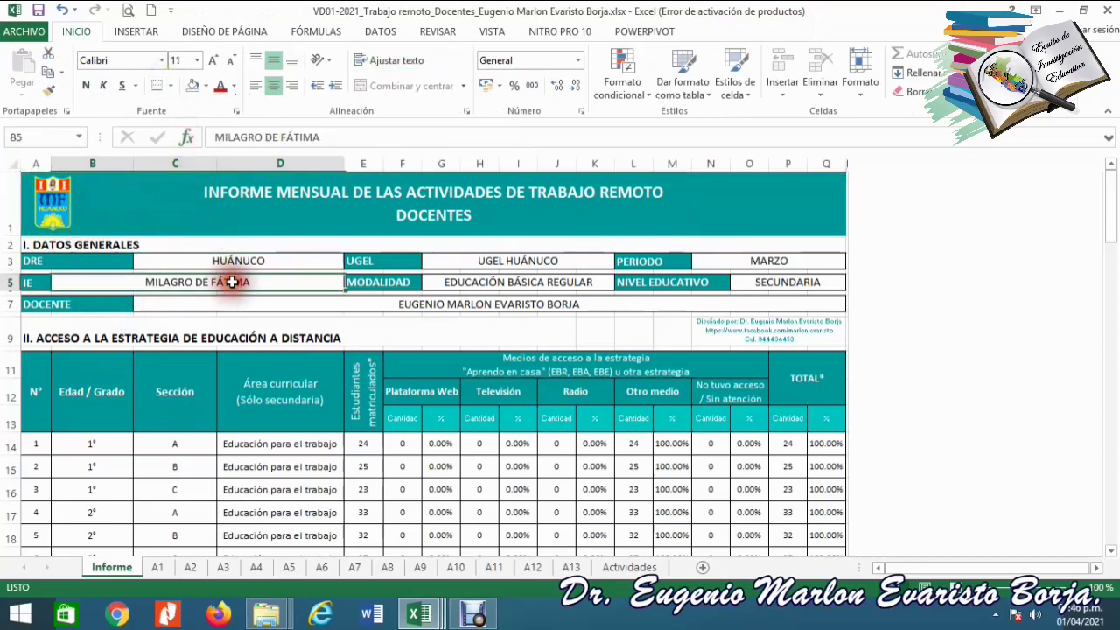
{"action": "left_click", "coordinate": [270, 298]}
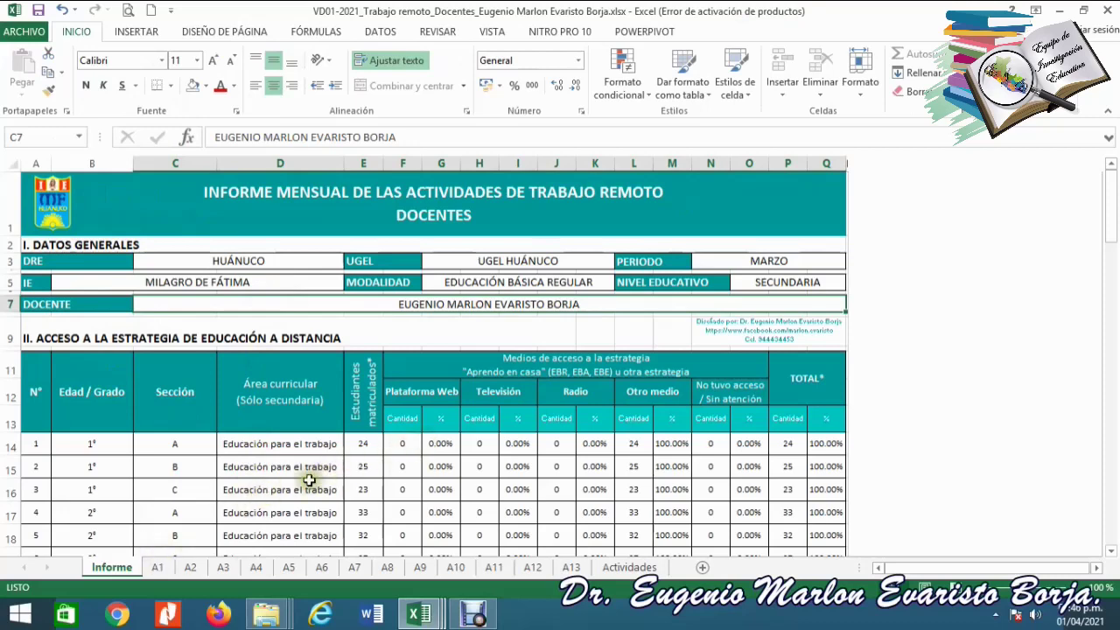
{"action": "left_click", "coordinate": [159, 567]}
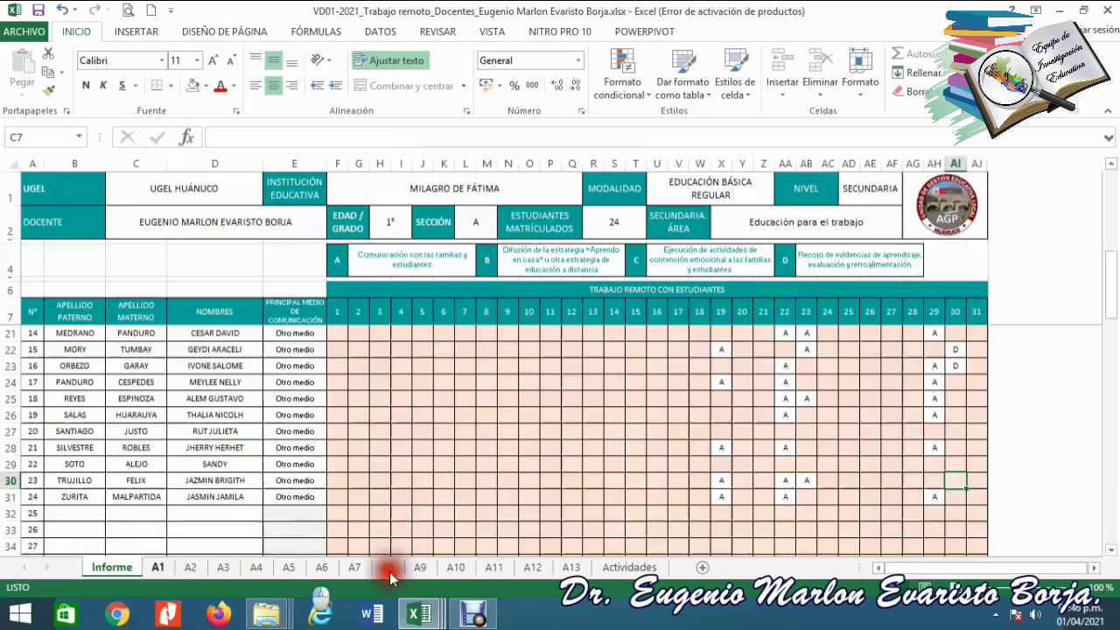
{"action": "left_click", "coordinate": [532, 567]}
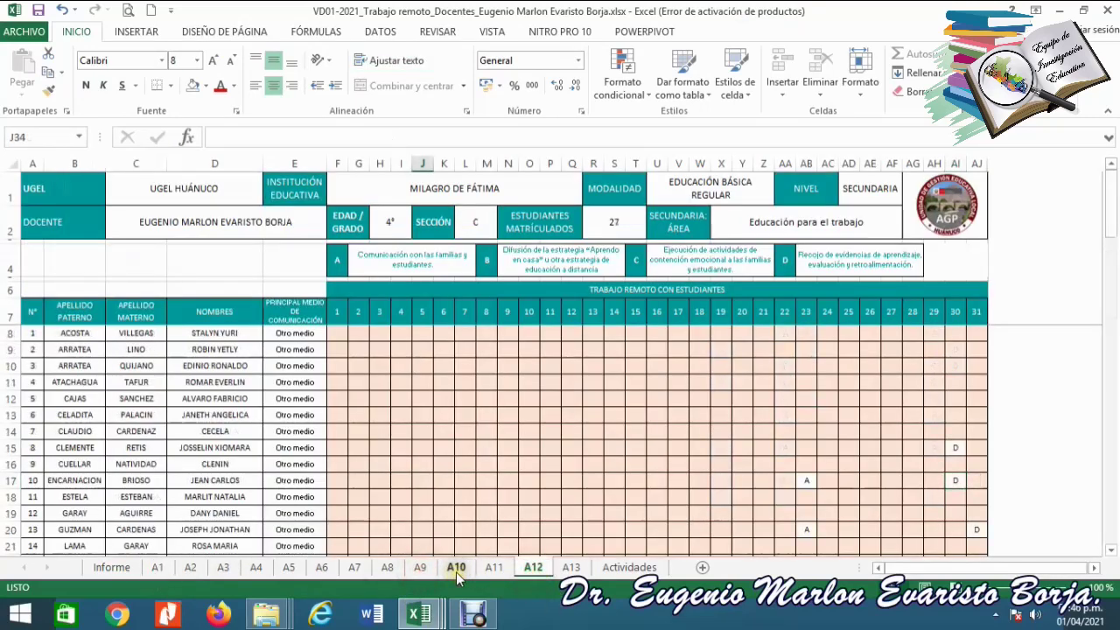
{"action": "left_click", "coordinate": [495, 567]}
{"action": "left_click", "coordinate": [456, 567]}
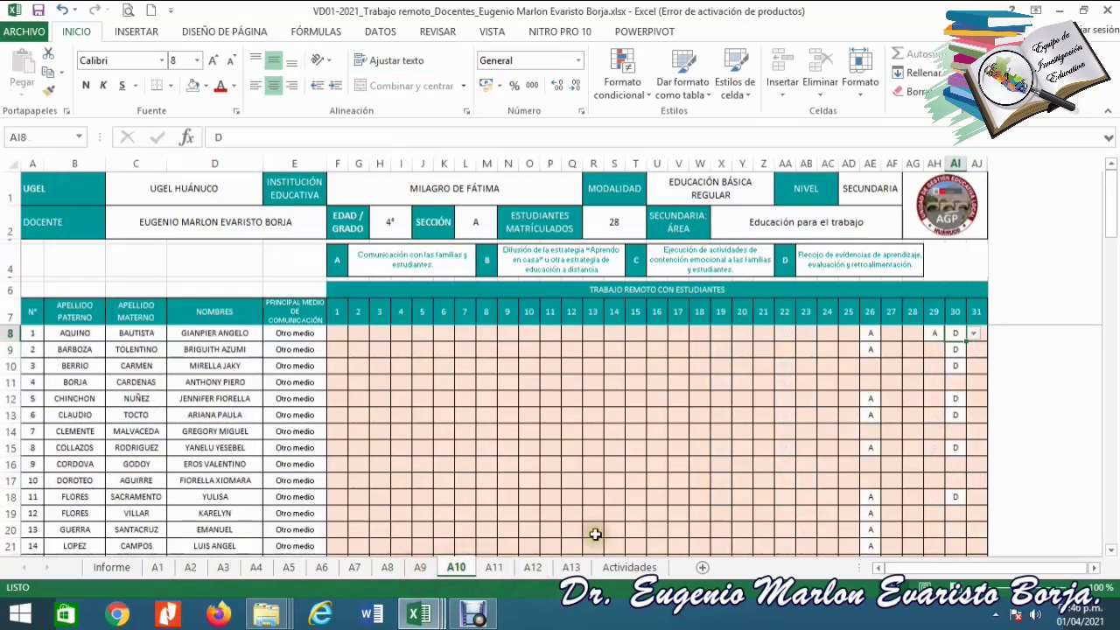
{"action": "mouse_move", "coordinate": [1109, 210]}
{"action": "left_mouse_down"}
{"action": "mouse_move", "coordinate": [1112, 354]}
{"action": "mouse_move", "coordinate": [1107, 202]}
{"action": "left_mouse_up"}
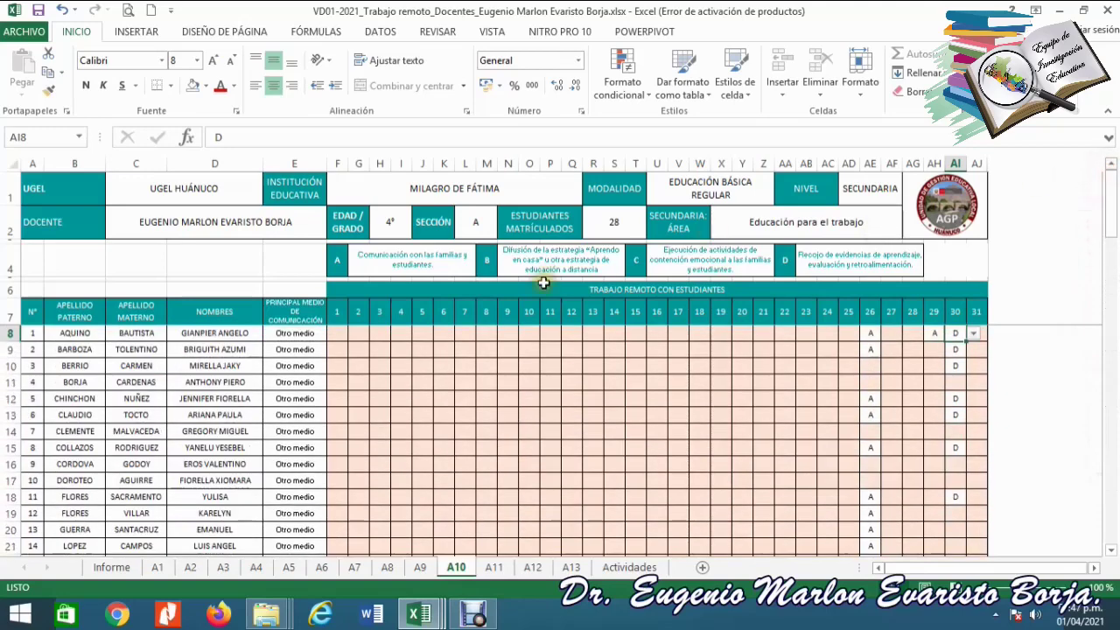
- Look through class sheets A1 to A4, return to the Informe sheet, and open sheet A1 again
{"action": "left_click", "coordinate": [112, 567]}
{"action": "left_click", "coordinate": [157, 567]}
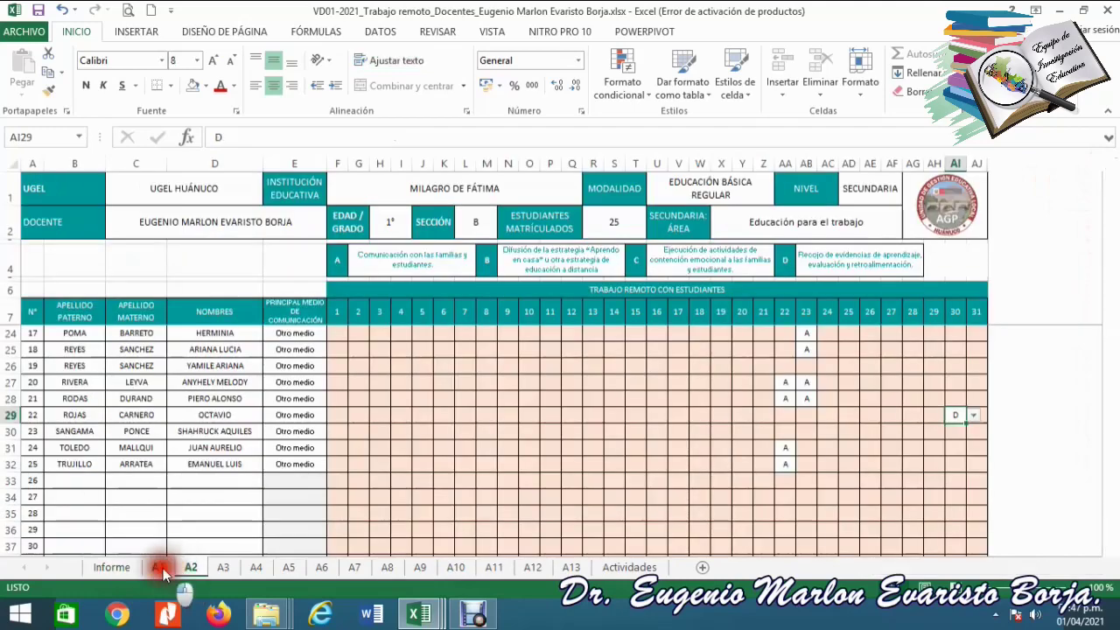
{"action": "left_click", "coordinate": [191, 568]}
{"action": "left_click", "coordinate": [224, 567]}
{"action": "left_click", "coordinate": [257, 567]}
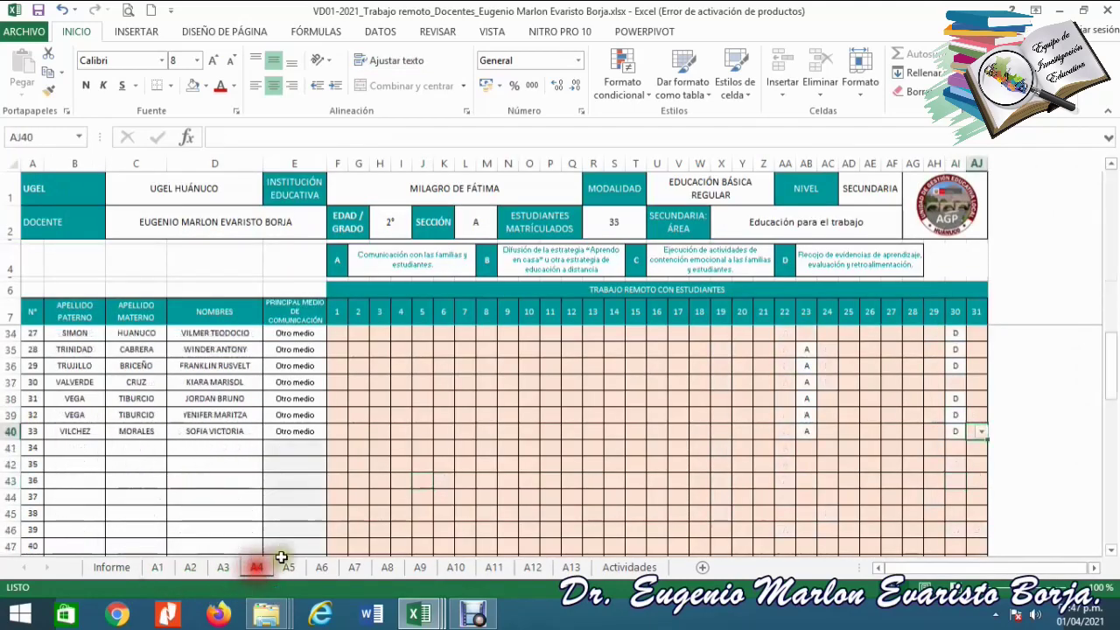
{"action": "left_click", "coordinate": [112, 566]}
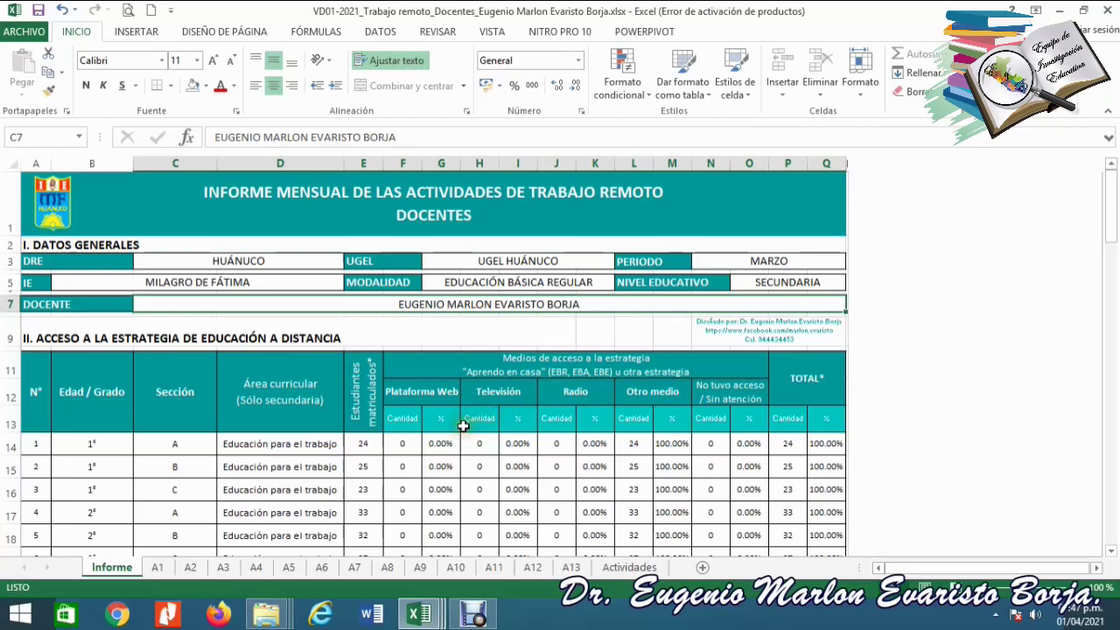
{"action": "left_click", "coordinate": [158, 568]}
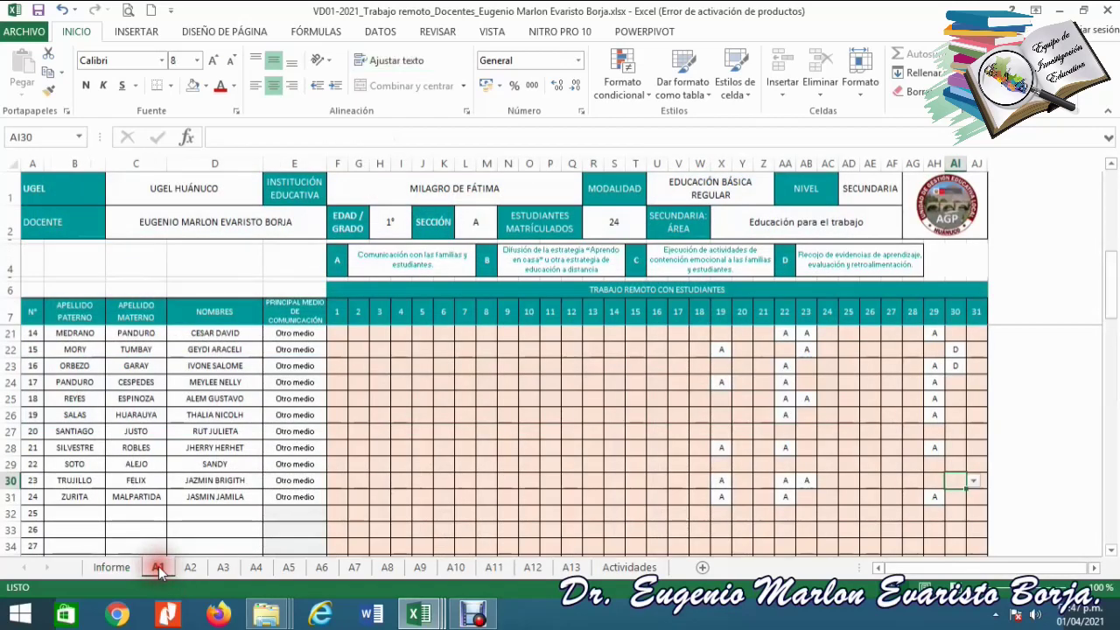
- Look through sheets A2 and A3, and examine the activity codes recorded for days 23 and 24 on sheet A4
{"action": "left_click", "coordinate": [190, 568]}
{"action": "left_click", "coordinate": [219, 569]}
{"action": "left_click", "coordinate": [256, 567]}
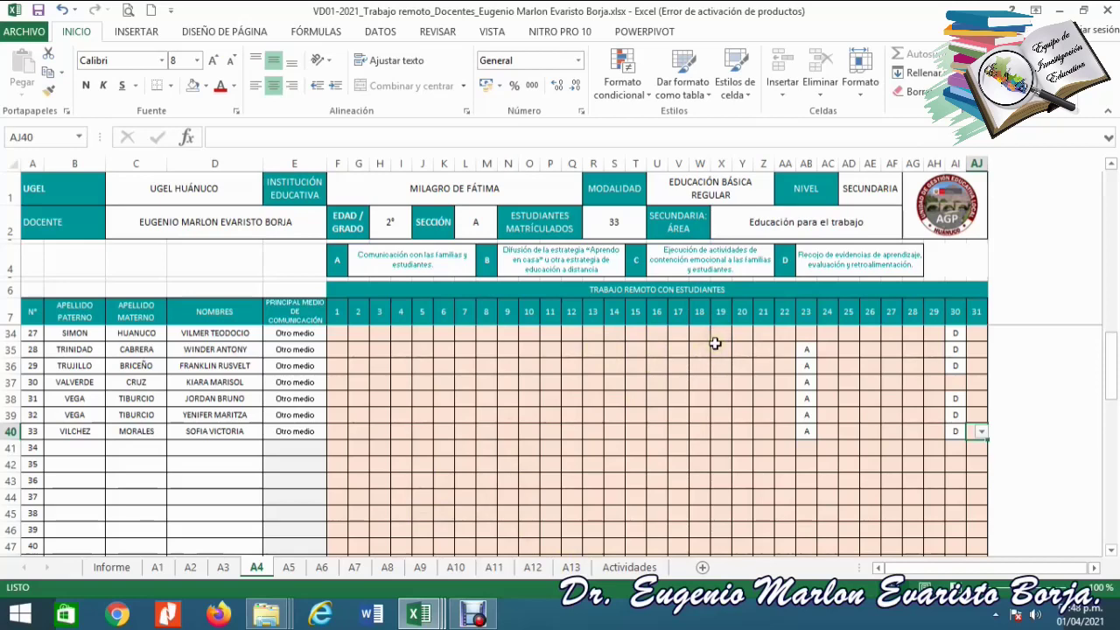
{"action": "left_click", "coordinate": [806, 348]}
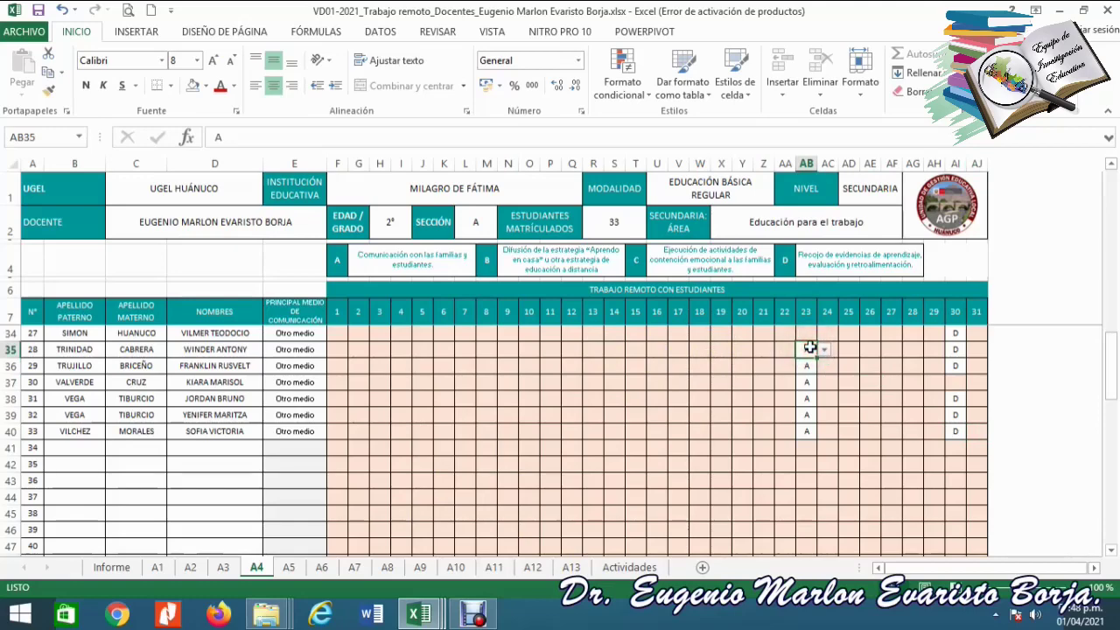
{"action": "key", "text": "Up"}
{"action": "key", "text": "Up"}
{"action": "key", "text": "Up"}
{"action": "key", "text": "Up"}
{"action": "key", "text": "Up"}
{"action": "key", "text": "Up"}
{"action": "key", "text": "Up"}
{"action": "key", "text": "Up"}
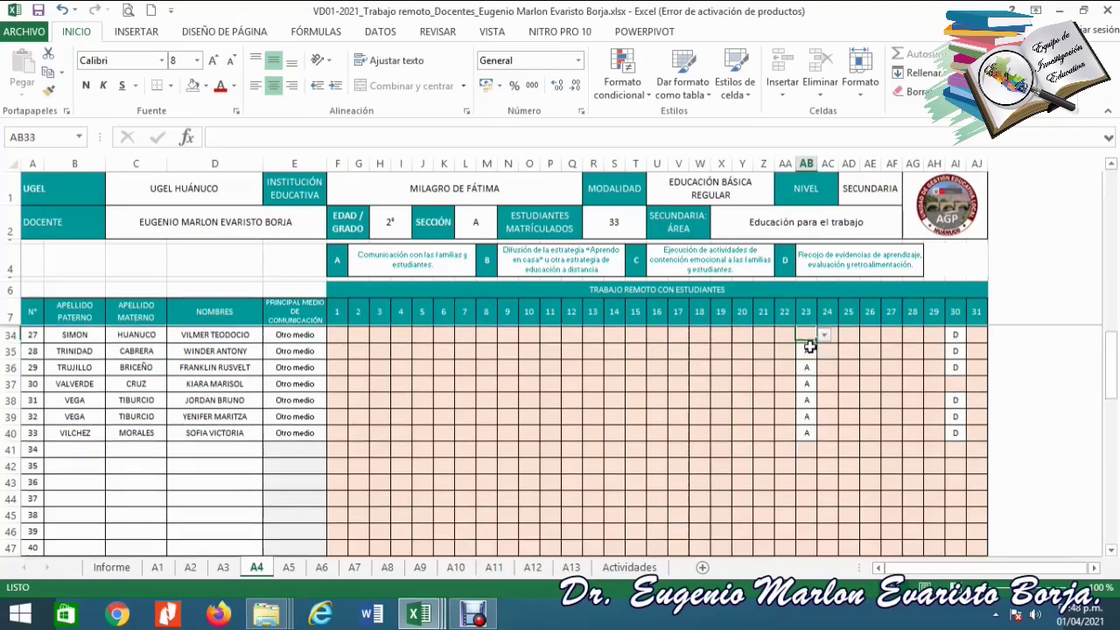
{"action": "key", "text": "Up"}
{"action": "key", "text": "Up"}
{"action": "key", "text": "Up"}
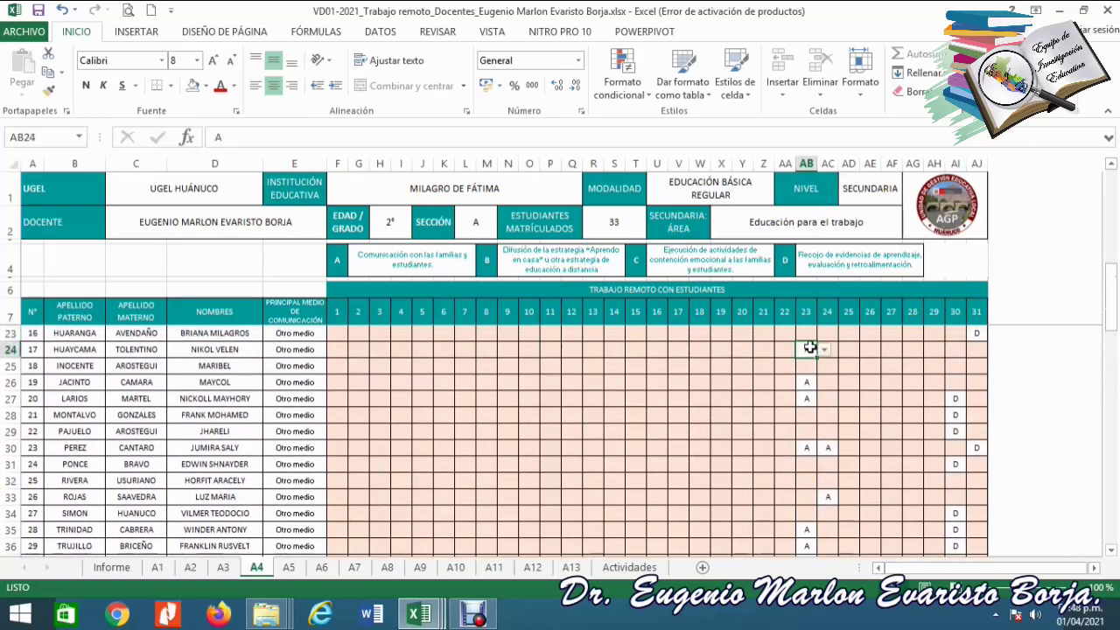
{"action": "key", "text": "Right"}
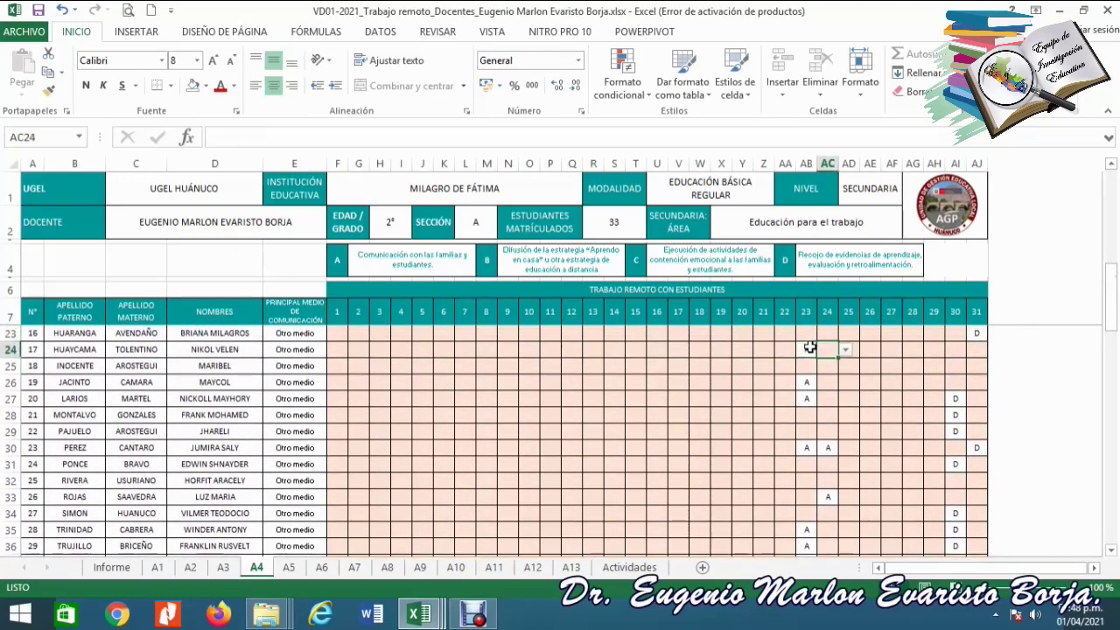
{"action": "key", "text": "Left"}
{"action": "key", "text": "Down"}
{"action": "key", "text": "Down"}
{"action": "key", "text": "Down"}
{"action": "key", "text": "Down"}
{"action": "key", "text": "Down"}
{"action": "key", "text": "Down"}
{"action": "key", "text": "Down"}
{"action": "key", "text": "Down"}
{"action": "key", "text": "Down"}
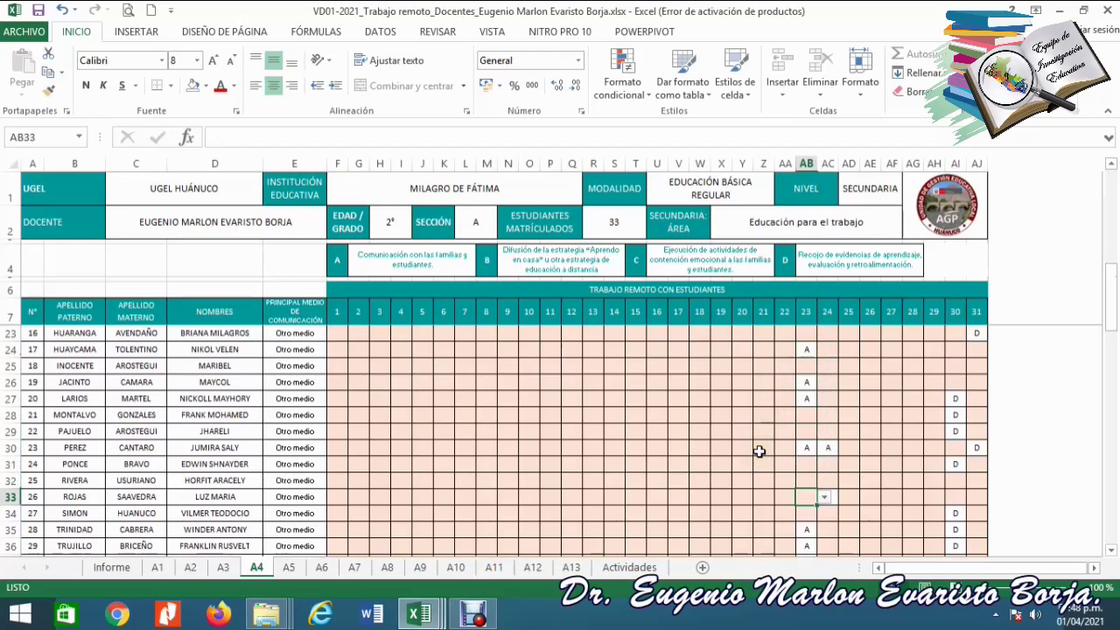
- Look over class sheets A1, A2 and A13
{"action": "left_click", "coordinate": [158, 567]}
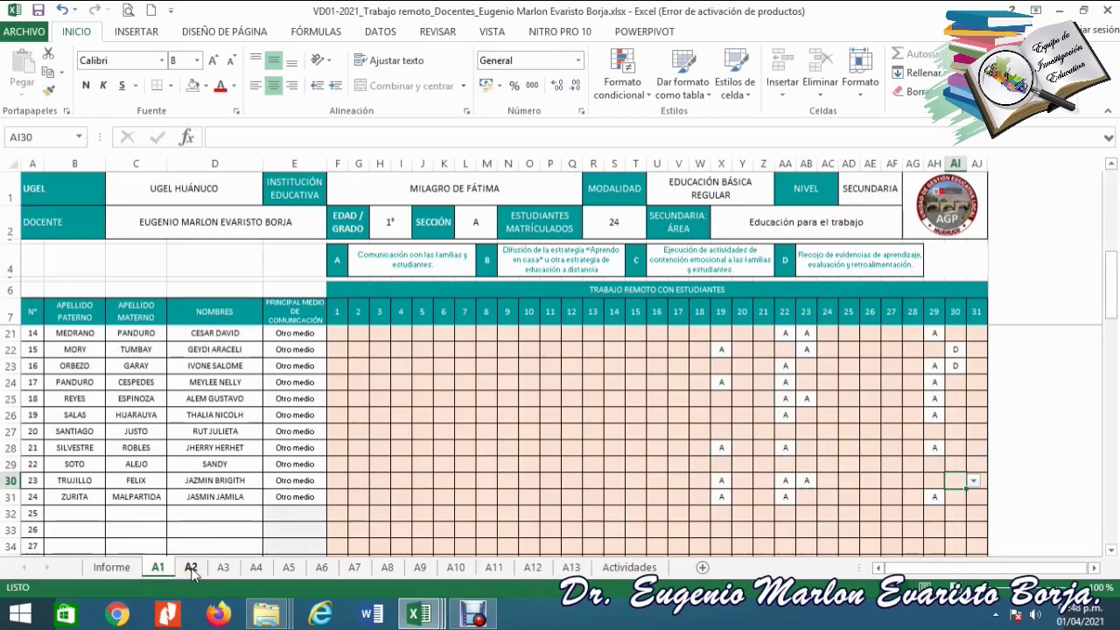
{"action": "left_click", "coordinate": [191, 568]}
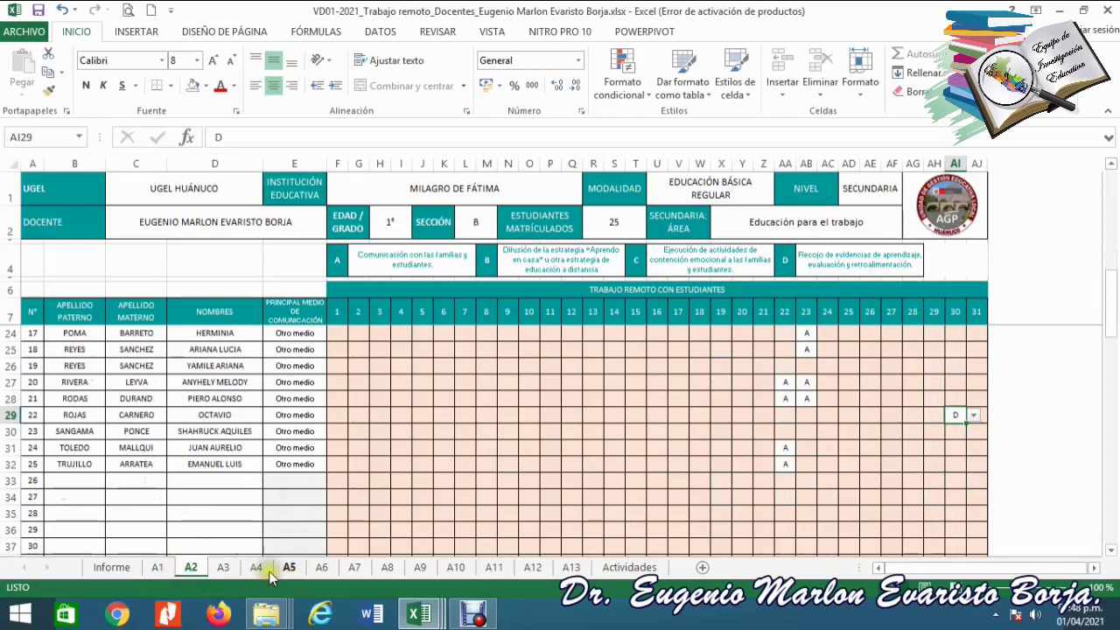
{"action": "left_click", "coordinate": [573, 567]}
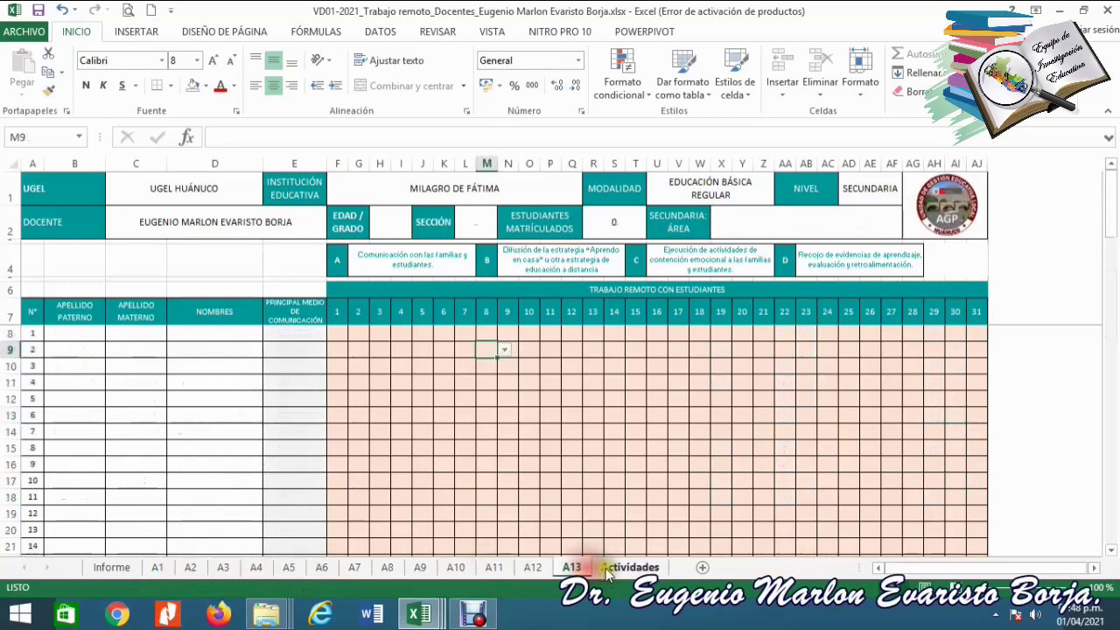
- Open the Actividades sheet and go back to day 1 of its calendar
{"action": "left_click", "coordinate": [613, 568]}
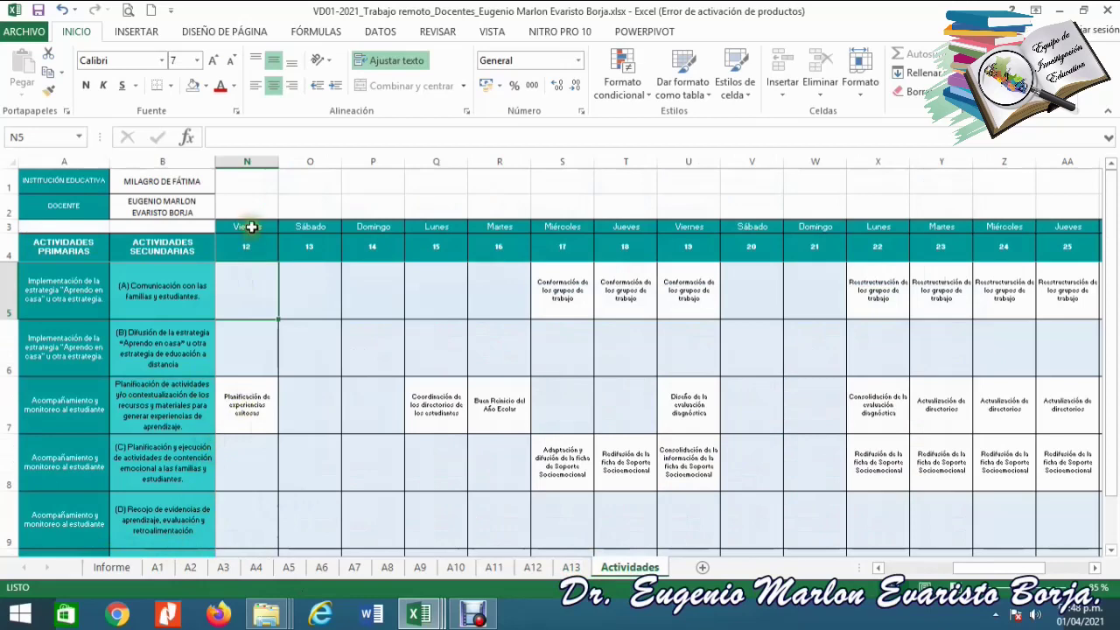
{"action": "key", "text": "Left"}
{"action": "key", "text": "Left"}
{"action": "key", "text": "Left"}
{"action": "key", "text": "Left"}
{"action": "key", "text": "Left"}
{"action": "key", "text": "Left"}
{"action": "key", "text": "Left"}
{"action": "key", "text": "Left"}
{"action": "key", "text": "Left"}
{"action": "key", "text": "Left"}
{"action": "key", "text": "Left"}
{"action": "key", "text": "Left"}
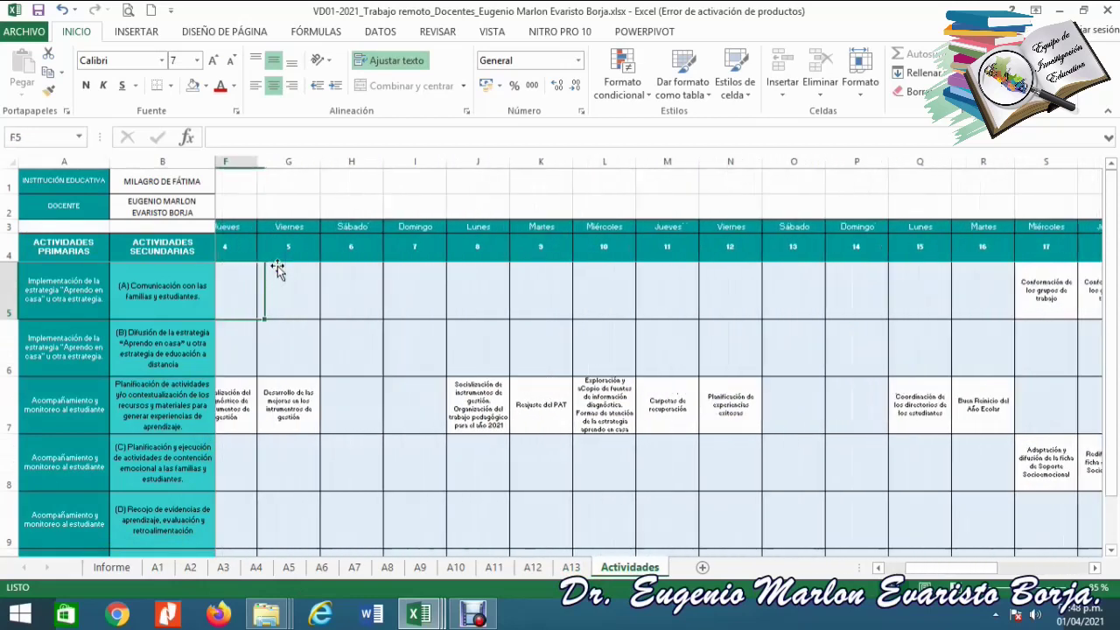
{"action": "key", "text": "Right"}
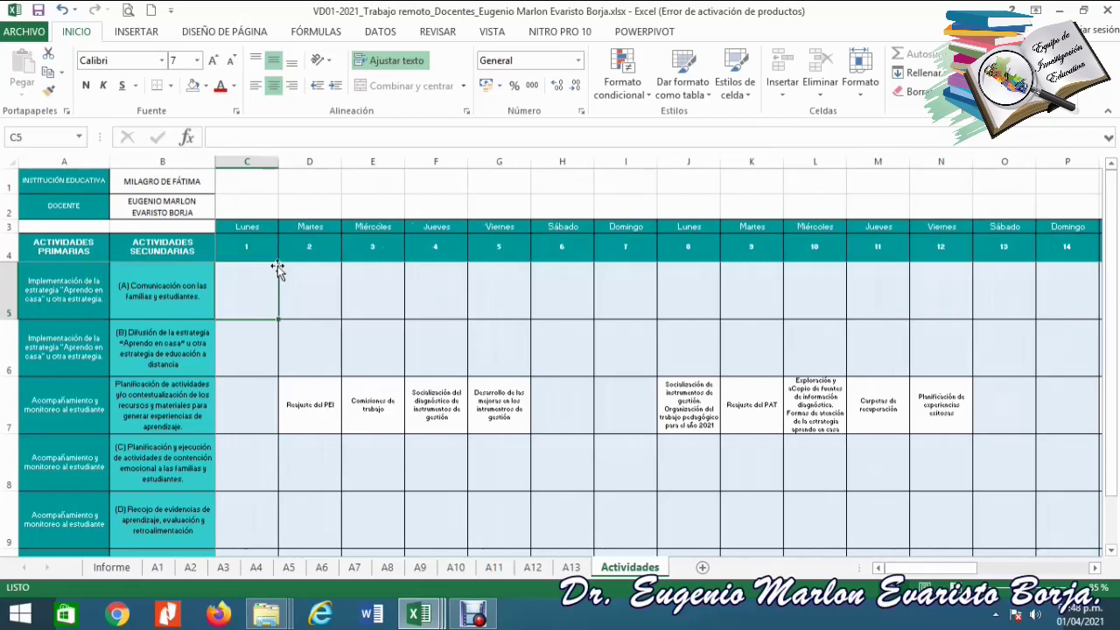
- Check in the system calendar which weekday 1 April 2021 falls on, and return to the Actividades sheet
{"action": "left_click", "coordinate": [1076, 614]}
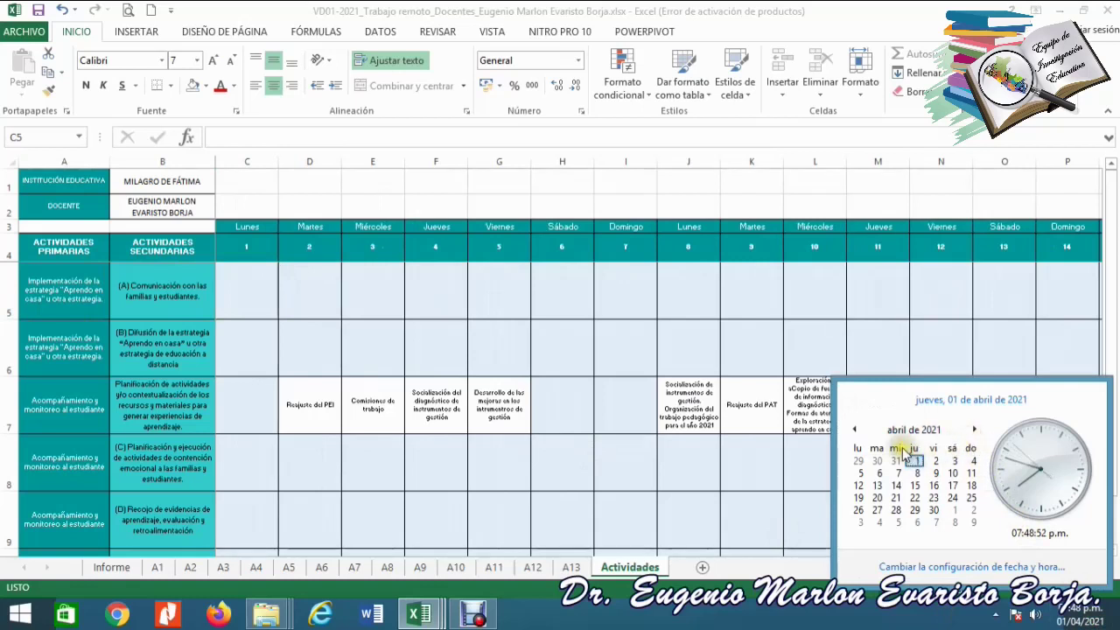
{"action": "left_click", "coordinate": [316, 354]}
{"action": "left_click", "coordinate": [315, 357]}
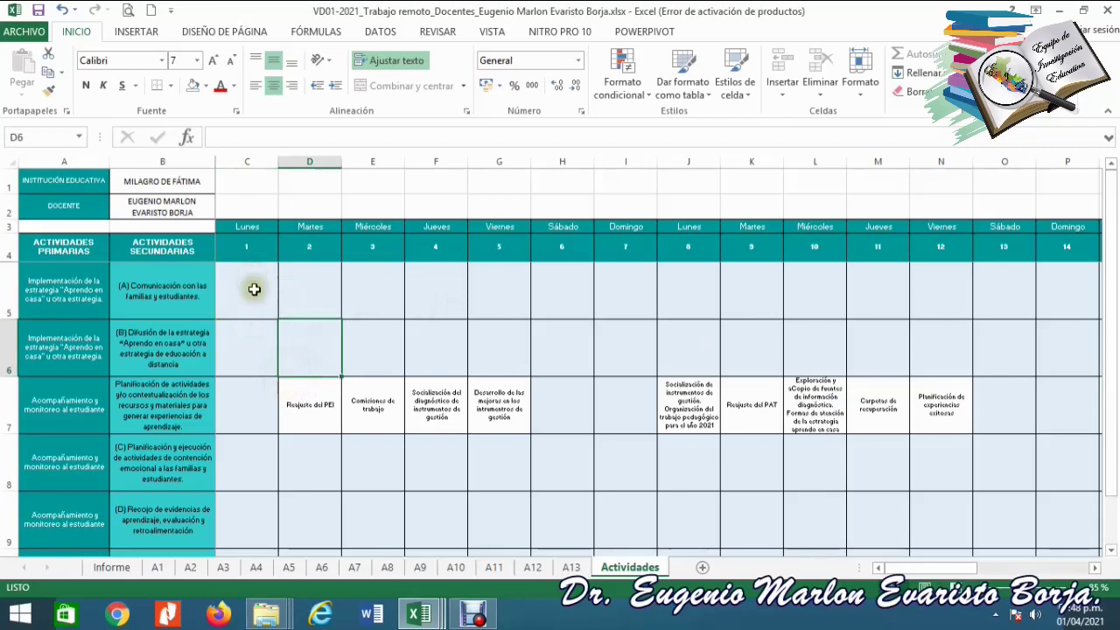
- Try Jueves as the weekday of day 1 on the Actividades sheet, and set it back to Lunes
{"action": "left_click", "coordinate": [234, 223]}
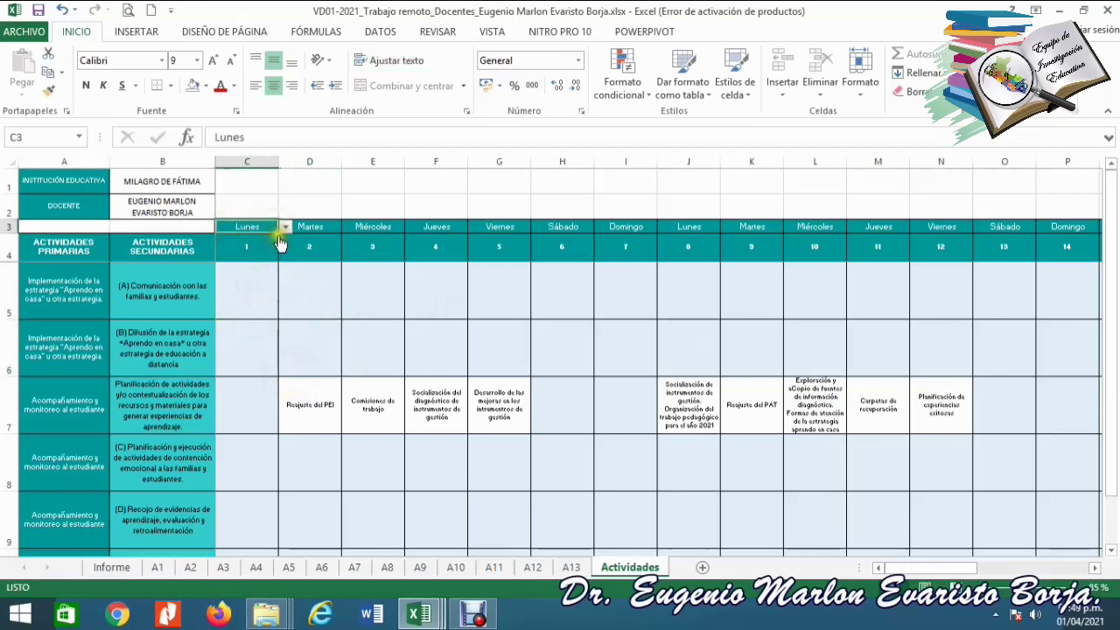
{"action": "left_click", "coordinate": [286, 226]}
{"action": "left_click", "coordinate": [243, 266]}
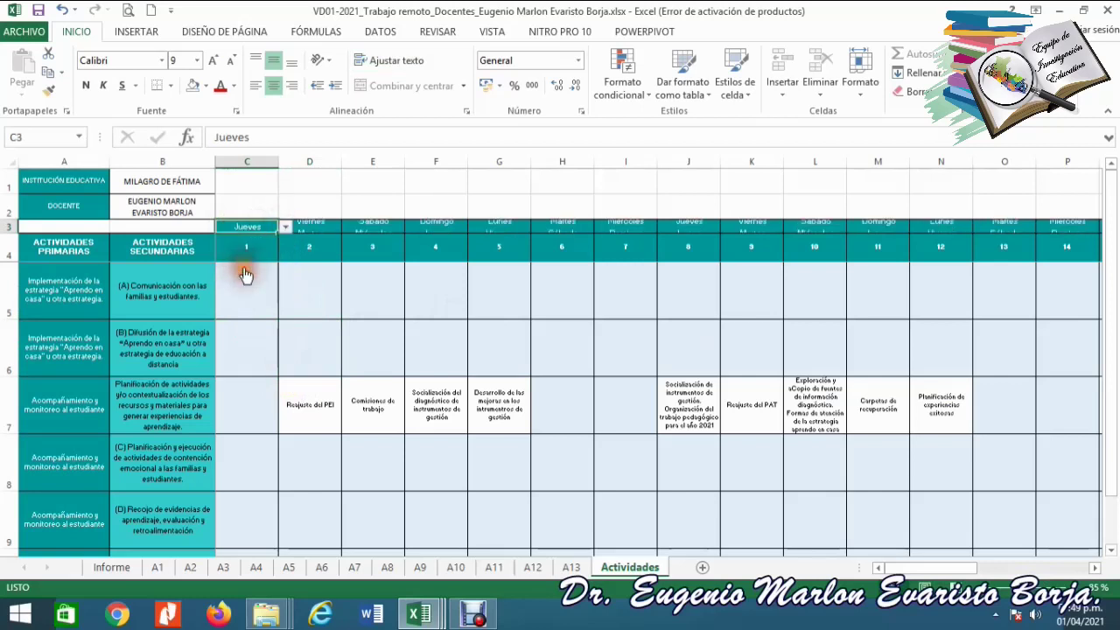
{"action": "left_click", "coordinate": [285, 227]}
{"action": "left_click", "coordinate": [261, 239]}
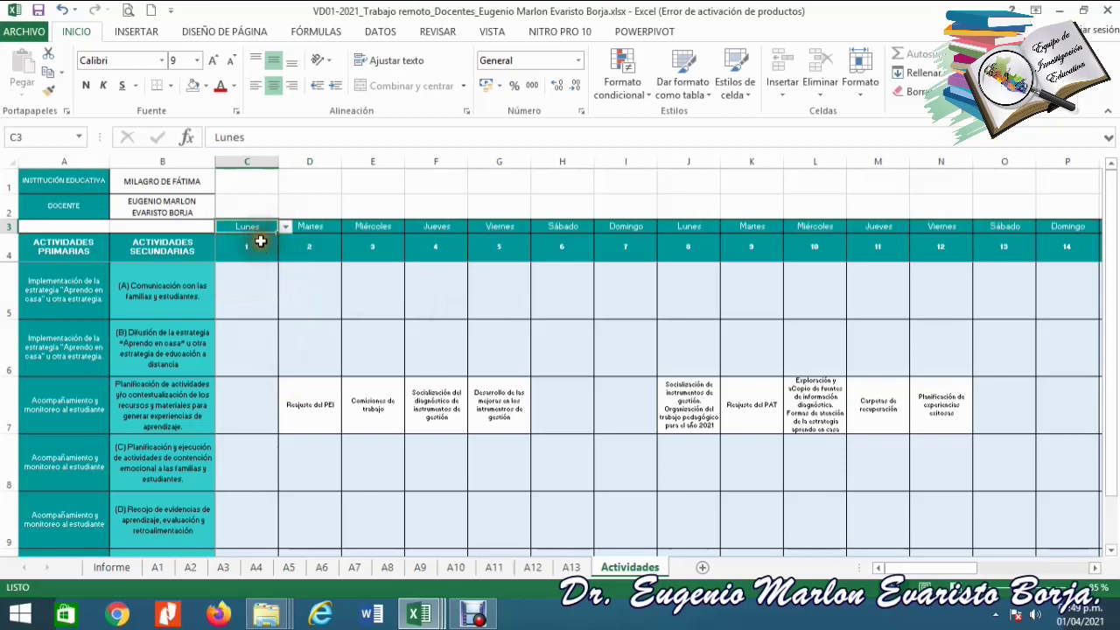
{"action": "left_click", "coordinate": [281, 351]}
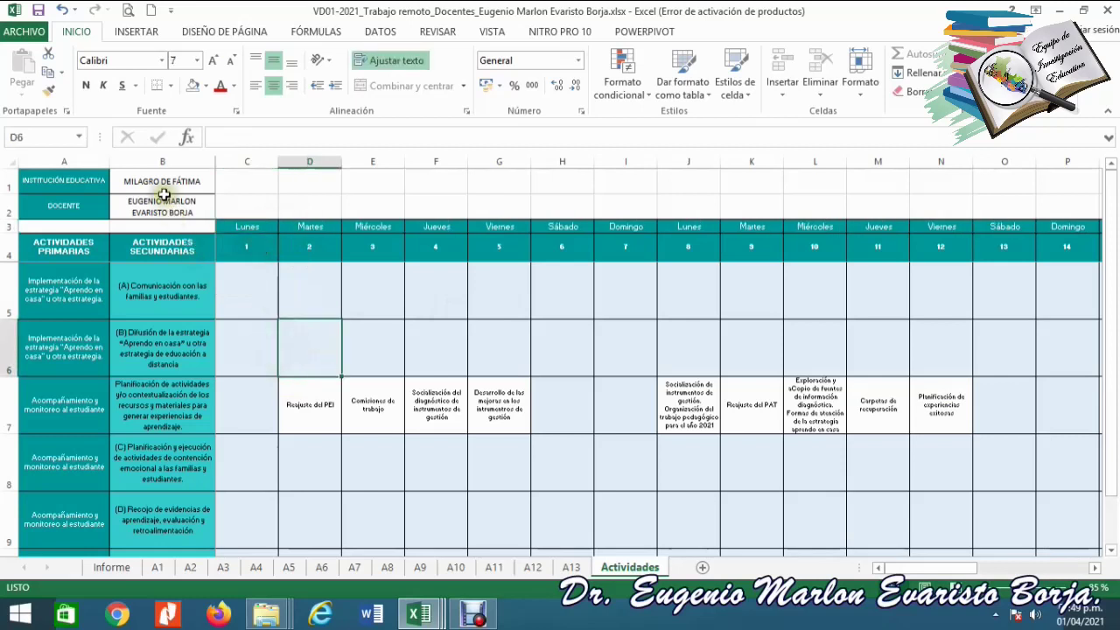
{"action": "left_click", "coordinate": [298, 408]}
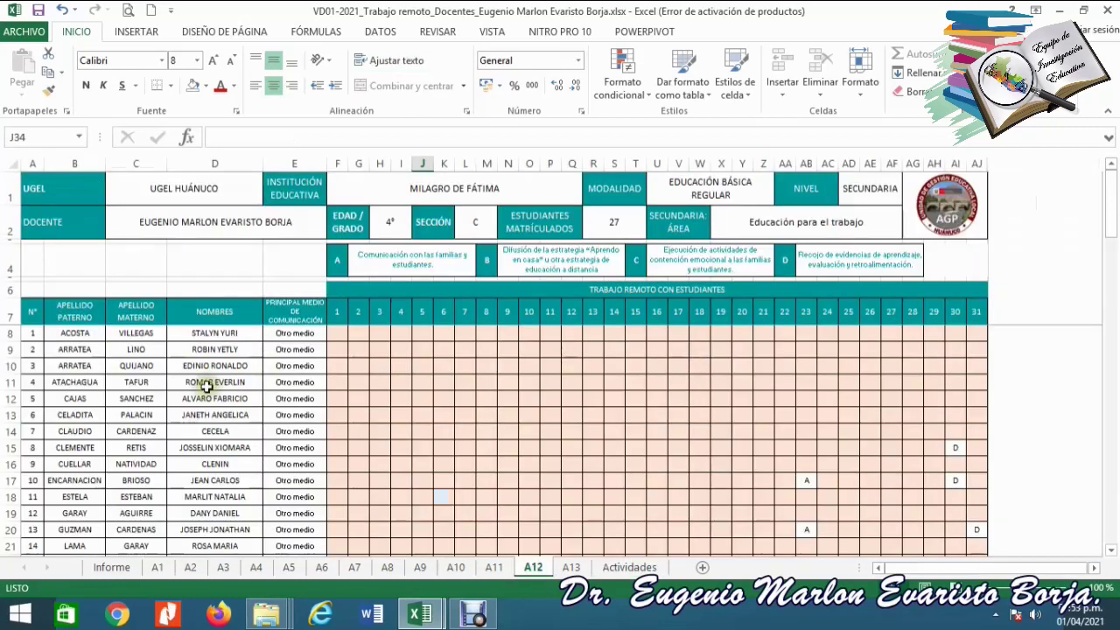
- Clear all student surnames and names in B8:D34 of sheet A12
{"action": "left_click", "coordinate": [58, 332]}
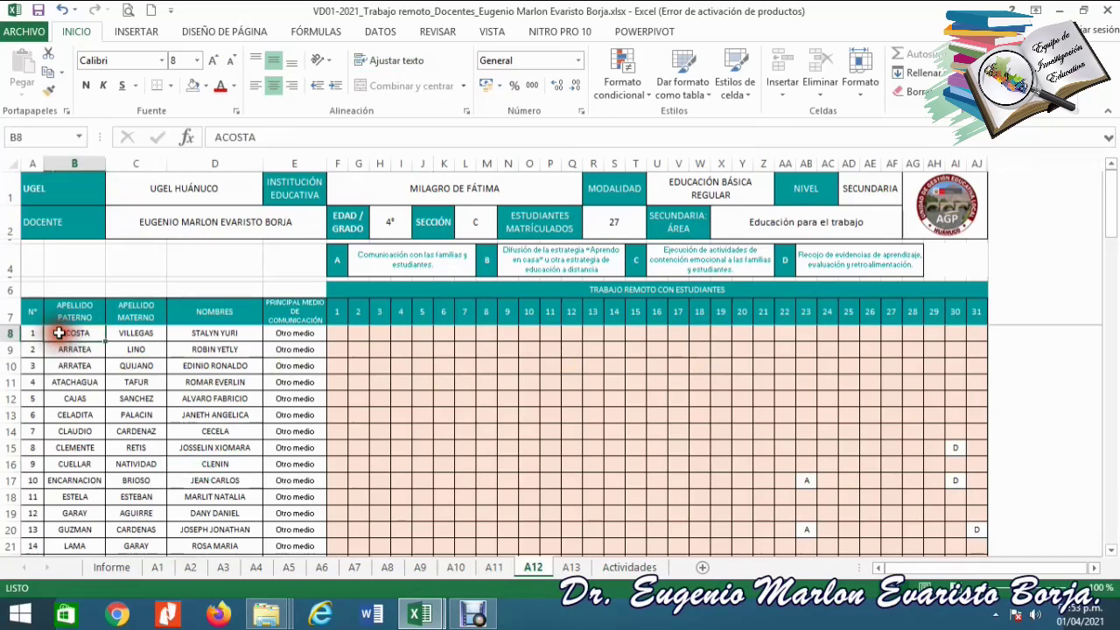
{"action": "key", "text": "Right"}
{"action": "key", "text": "Left"}
{"action": "key", "text": "shift+Right"}
{"action": "key", "text": "shift+Right"}
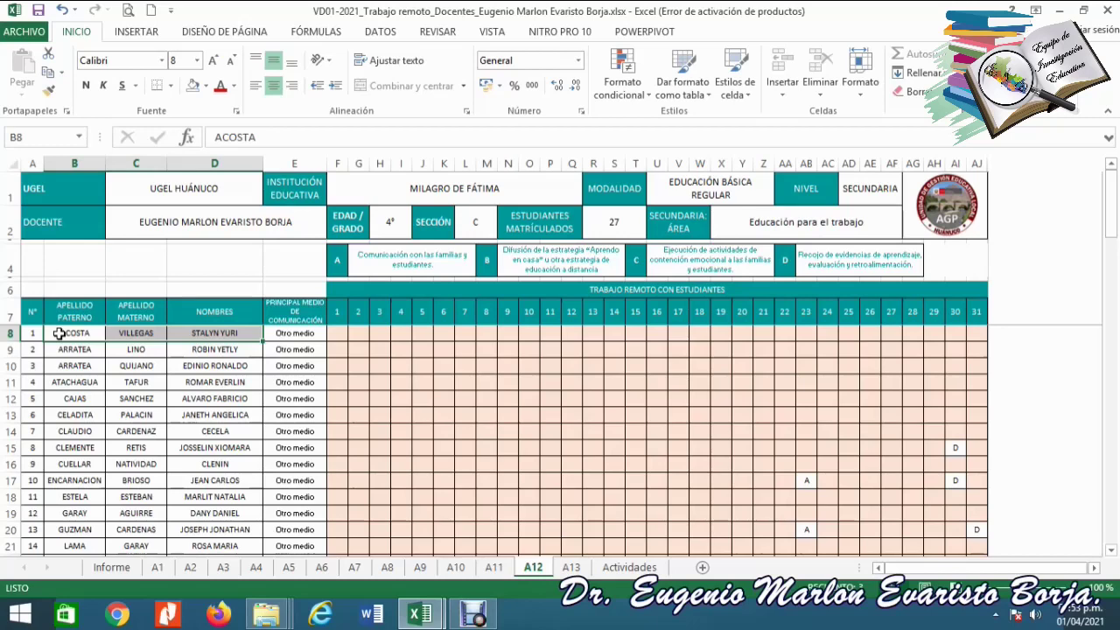
{"action": "key", "text": "ctrl+shift+Down"}
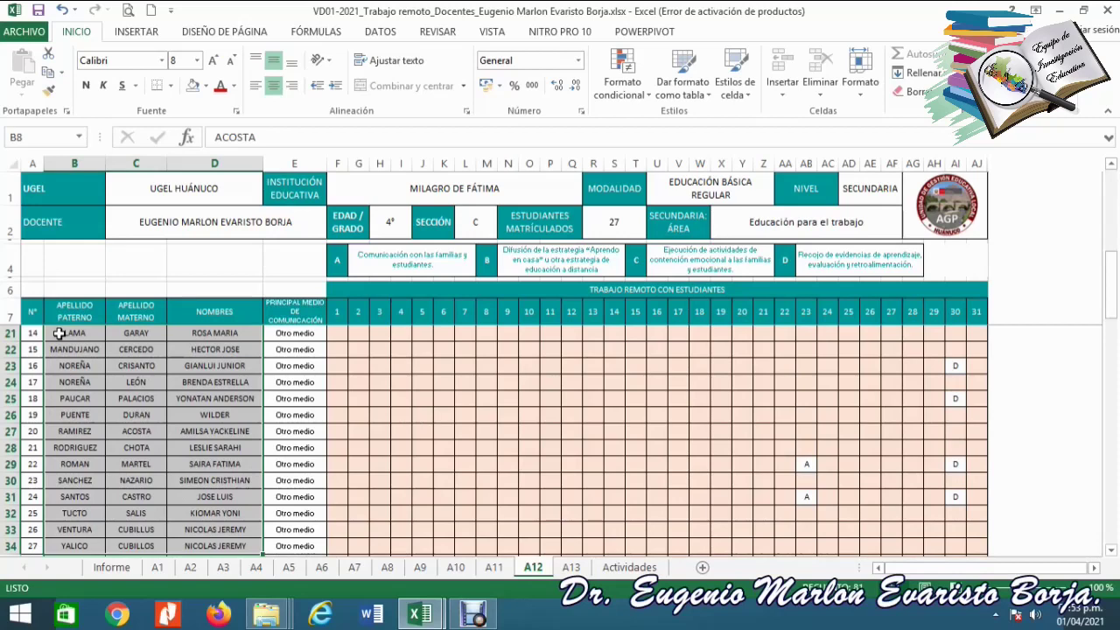
{"action": "key", "text": "Delete"}
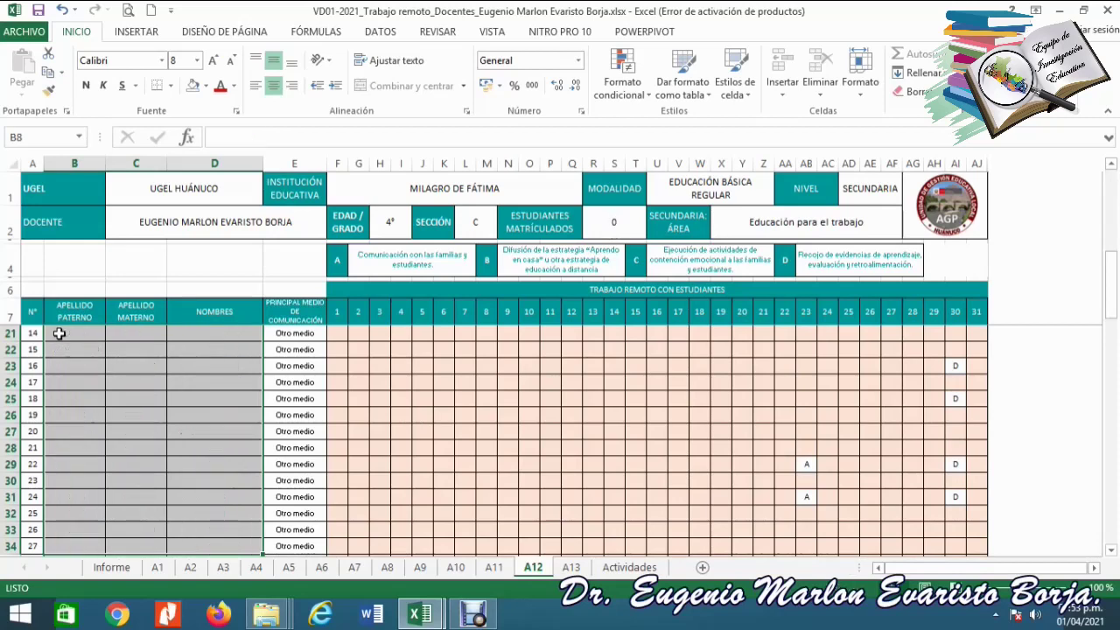
- Switch to the Estudiantes.xlsx workbook and go to the first student in the filtered 4C list
{"action": "mouse_move", "coordinate": [420, 612]}
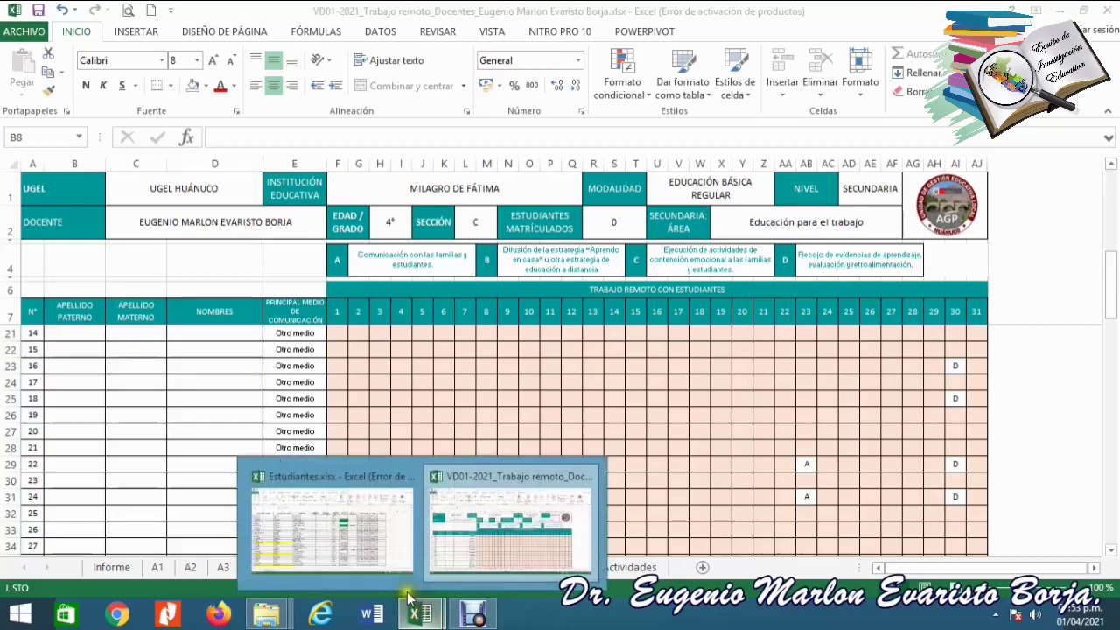
{"action": "left_click", "coordinate": [352, 551]}
{"action": "left_click", "coordinate": [225, 388]}
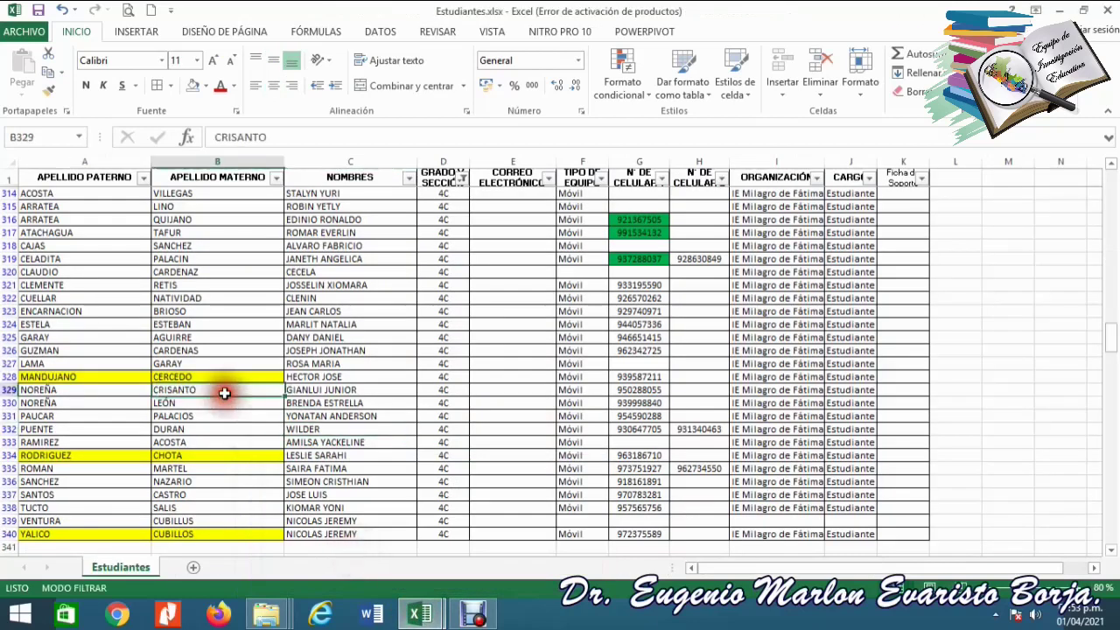
{"action": "left_click", "coordinate": [140, 245]}
{"action": "key", "text": "Up"}
{"action": "key", "text": "Up"}
{"action": "key", "text": "Up"}
{"action": "key", "text": "Up"}
{"action": "key", "text": "Up"}
{"action": "key", "text": "Down"}
{"action": "key", "text": "Right"}
{"action": "key", "text": "Right"}
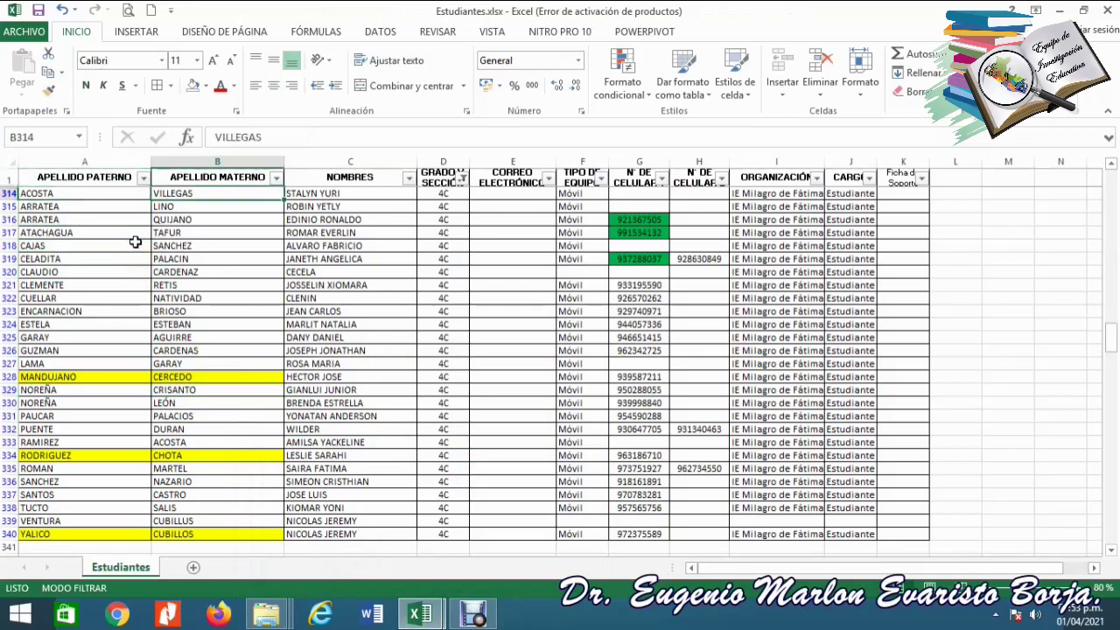
{"action": "key", "text": "Left"}
{"action": "key", "text": "Left"}
{"action": "key", "text": "Right"}
{"action": "key", "text": "Right"}
{"action": "key", "text": "Right"}
{"action": "key", "text": "Left"}
{"action": "key", "text": "Left"}
{"action": "key", "text": "Left"}
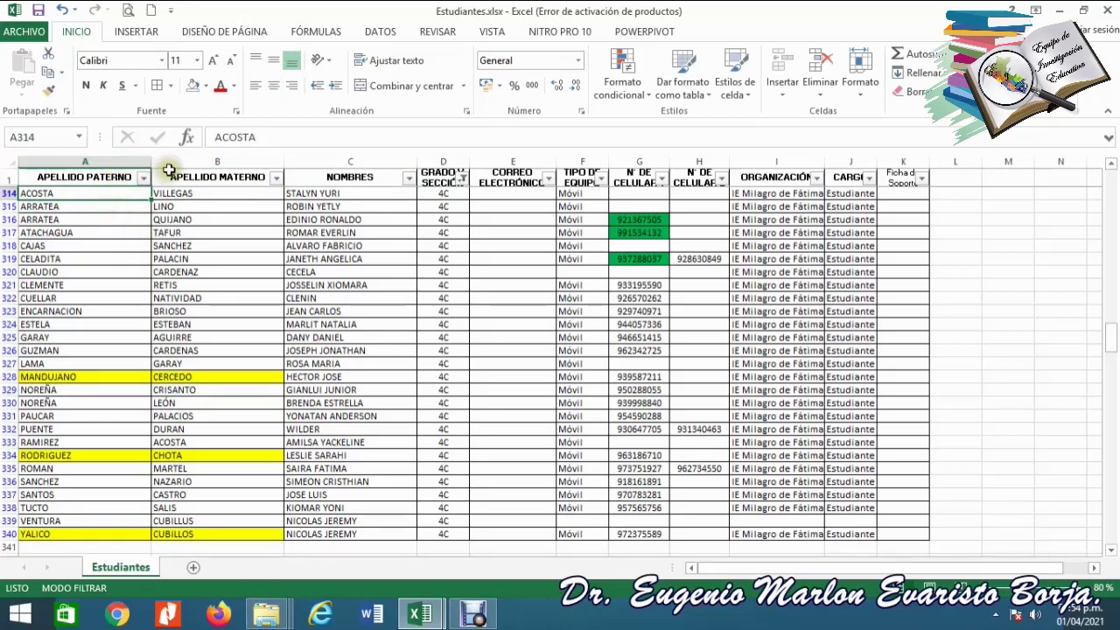
- Examine the APELLIDO PATERNO, APELLIDO MATERNO and NOMBRES columns of the student list
{"action": "left_click", "coordinate": [100, 160]}
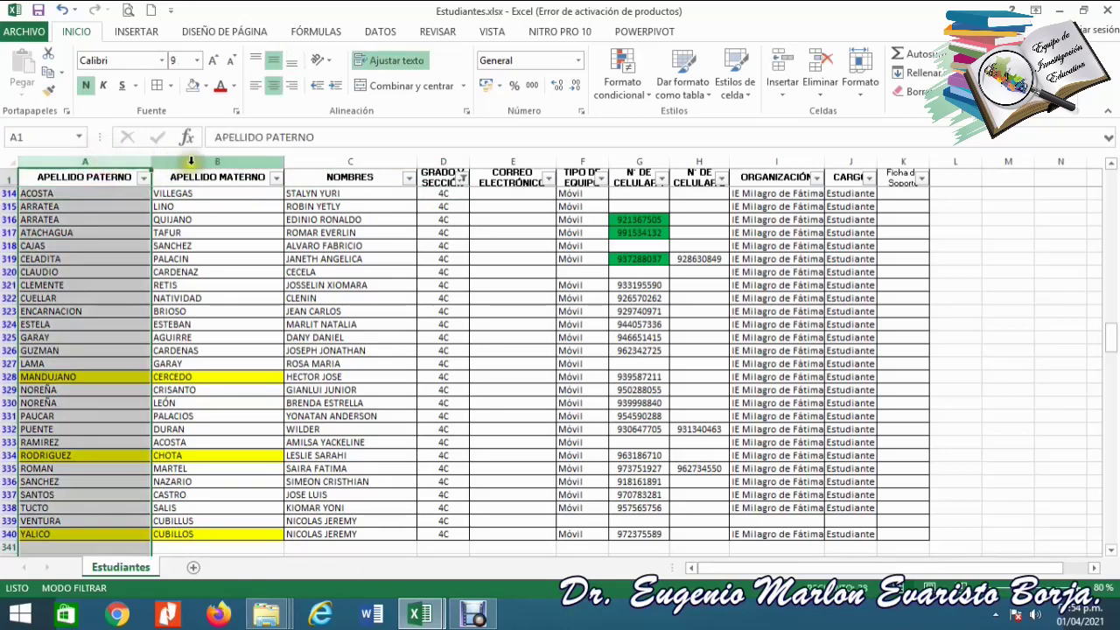
{"action": "left_click", "coordinate": [194, 161]}
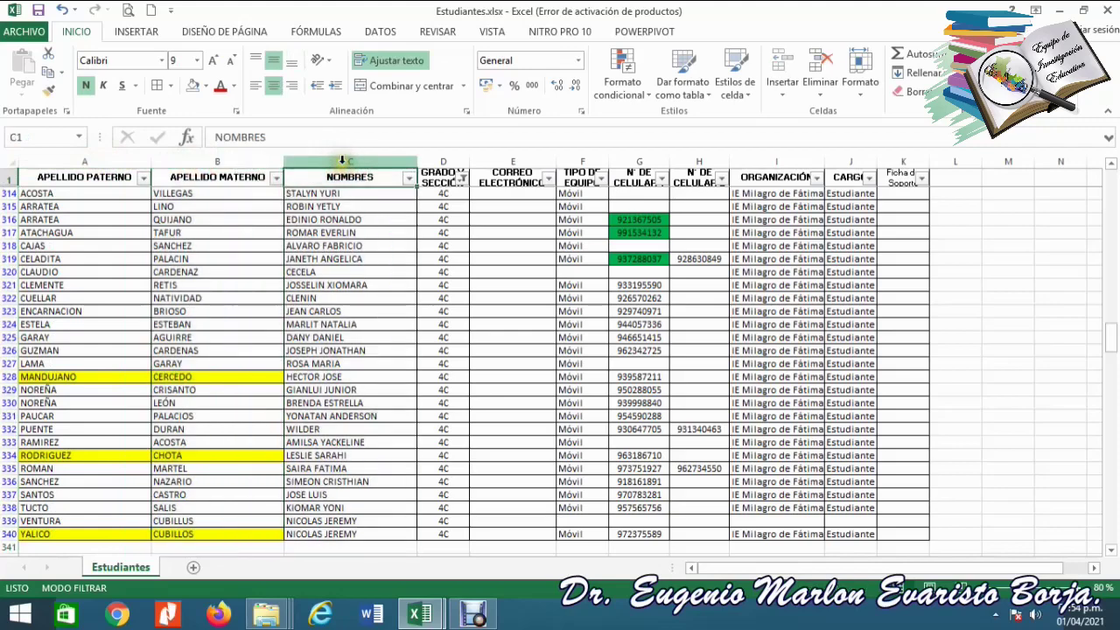
{"action": "left_click", "coordinate": [341, 166]}
{"action": "left_click", "coordinate": [123, 161]}
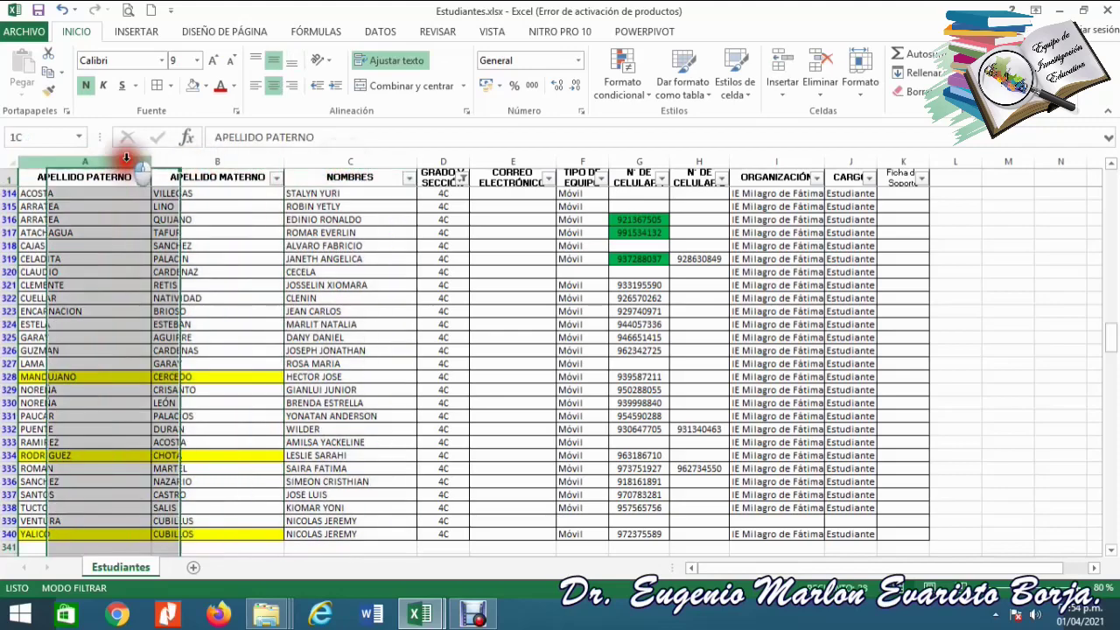
{"action": "left_click", "coordinate": [174, 163]}
{"action": "left_click", "coordinate": [350, 178]}
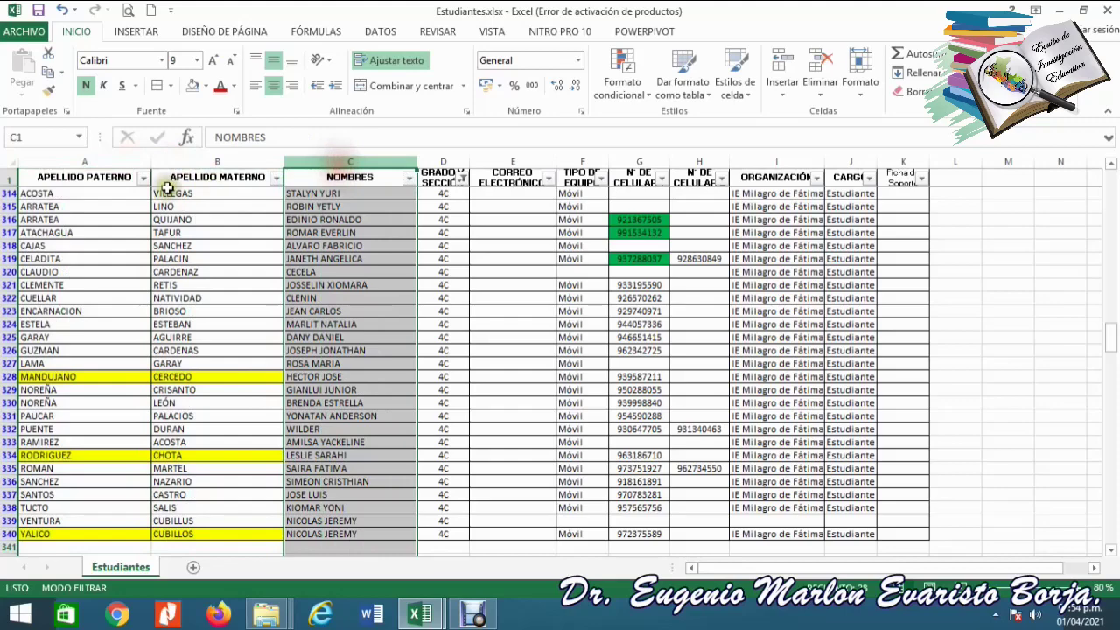
{"action": "left_click", "coordinate": [108, 179]}
{"action": "left_click", "coordinate": [108, 189]}
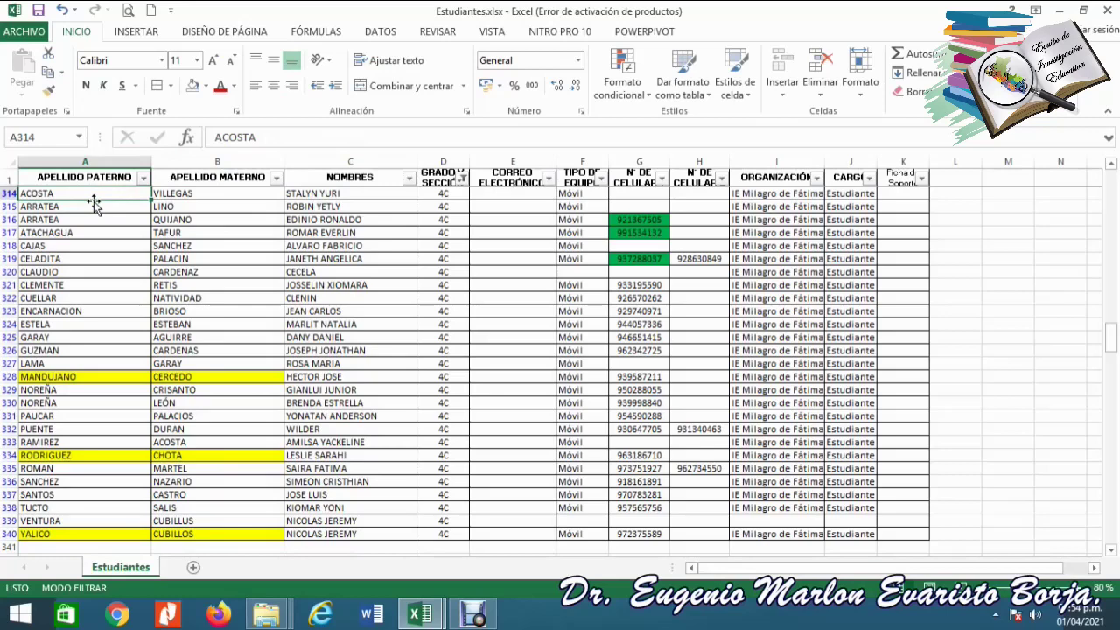
- Copy the surnames and names of all 4C students, A314:C340, and return to sheet A12 of the report workbook
{"action": "key", "text": "Right"}
{"action": "key", "text": "Left"}
{"action": "key", "text": "shift+Right"}
{"action": "key", "text": "shift+Right"}
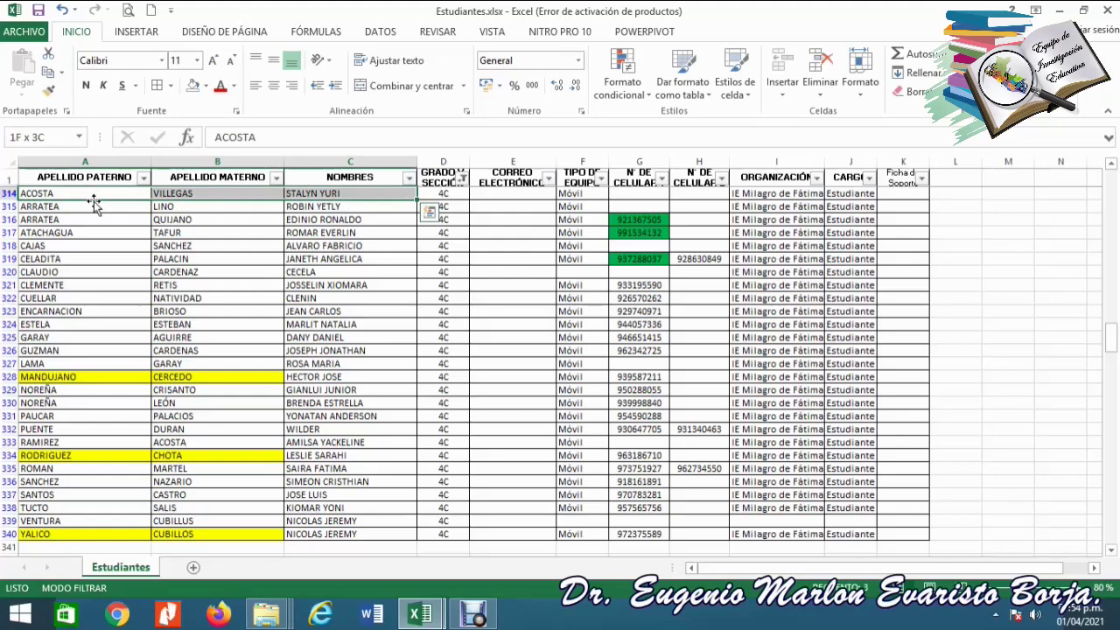
{"action": "key", "text": "ctrl+q"}
{"action": "key", "text": "Escape"}
{"action": "key", "text": "ctrl+shift+Down"}
{"action": "key", "text": "ctrl+c"}
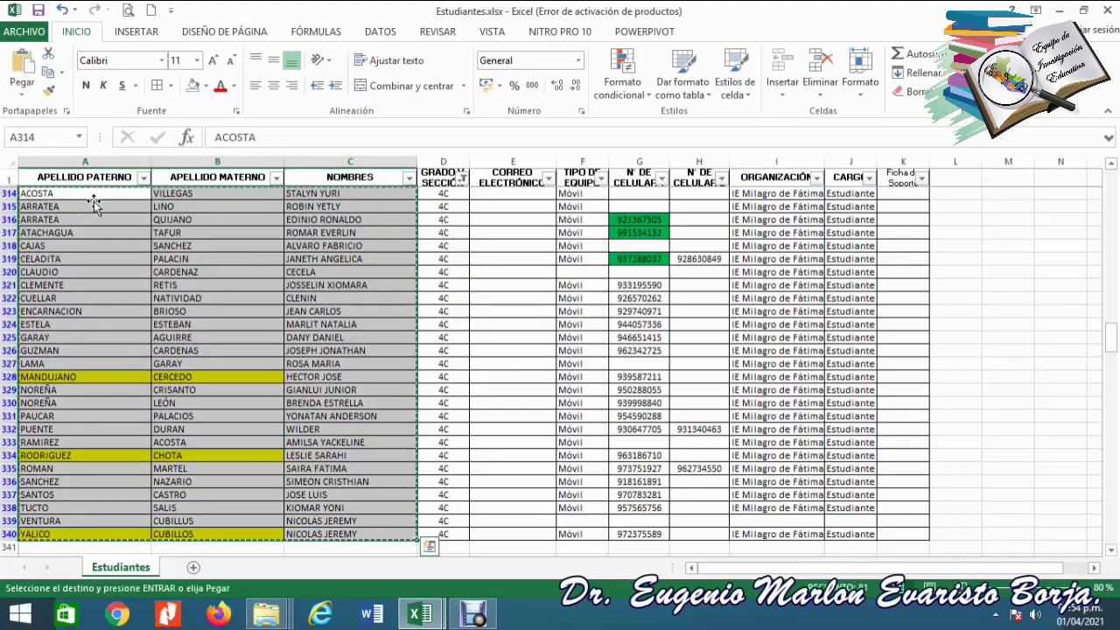
{"action": "key", "text": "alt+Tab"}
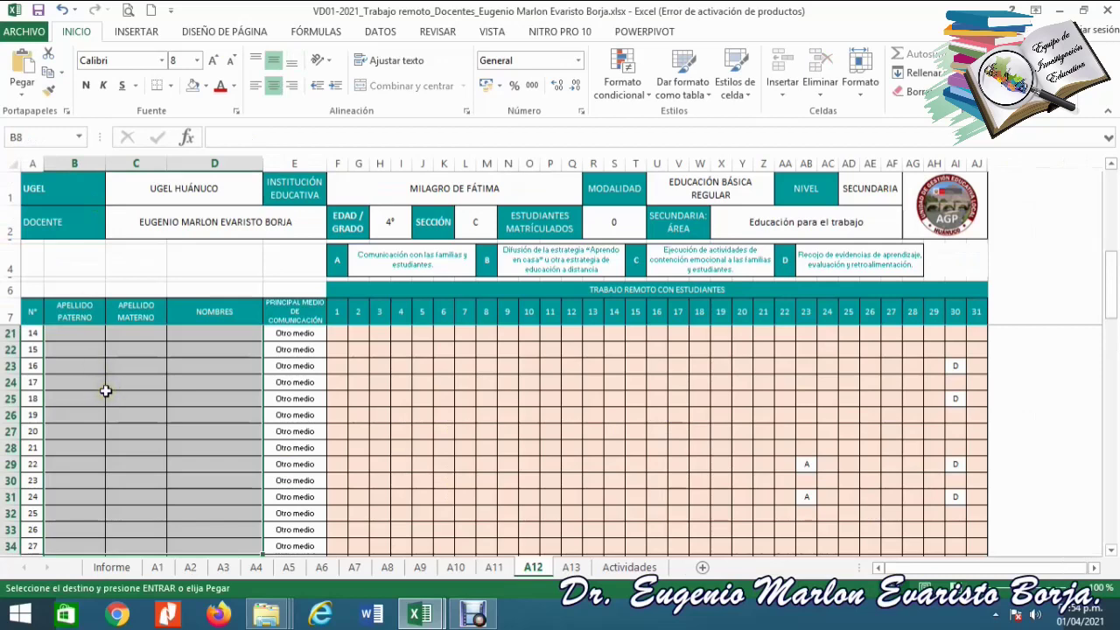
- Paste the copied 4C surnames and names as values only, starting at cell B8 of sheet A12
{"action": "key", "text": "ctrl+Up"}
{"action": "key", "text": "Down"}
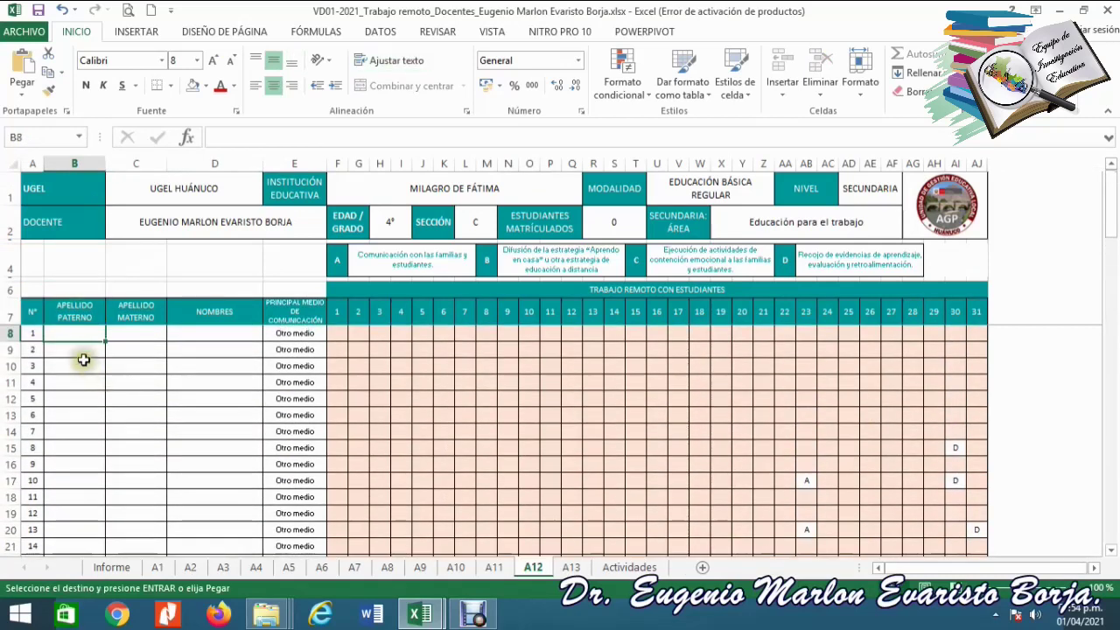
{"action": "right_click", "coordinate": [77, 333]}
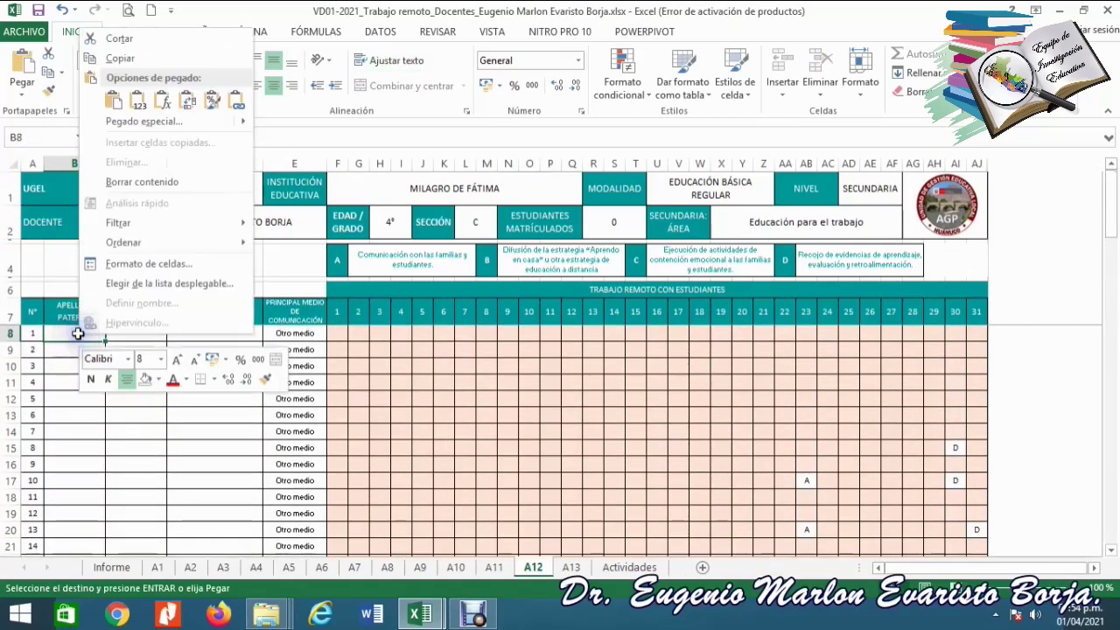
{"action": "left_click", "coordinate": [145, 102]}
- Review the pasted student list on sheet A12 from the first student down past the last filled row
{"action": "scroll", "coordinate": [145, 109], "scroll_direction": "down", "scroll_amount": 2}
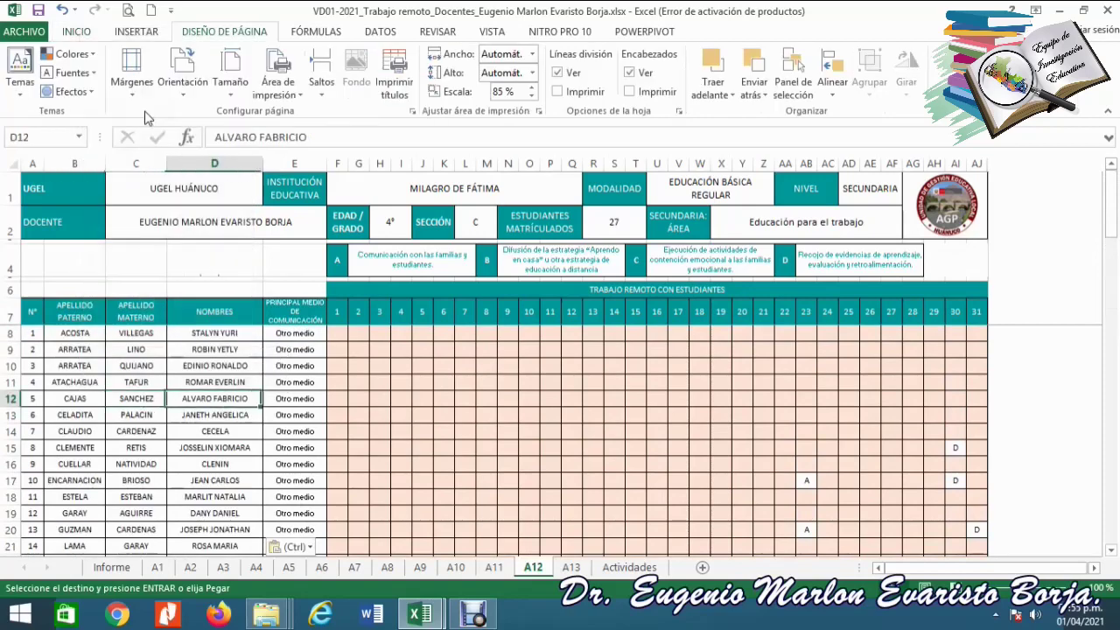
{"action": "key", "text": "Down"}
{"action": "key", "text": "Down"}
{"action": "key", "text": "Down"}
{"action": "key", "text": "Down"}
{"action": "key", "text": "Down"}
{"action": "key", "text": "Down"}
{"action": "key", "text": "Down"}
{"action": "key", "text": "Down"}
{"action": "key", "text": "Down"}
{"action": "key", "text": "Down"}
{"action": "key", "text": "Down"}
{"action": "key", "text": "Down"}
{"action": "key", "text": "Down"}
{"action": "key", "text": "Down"}
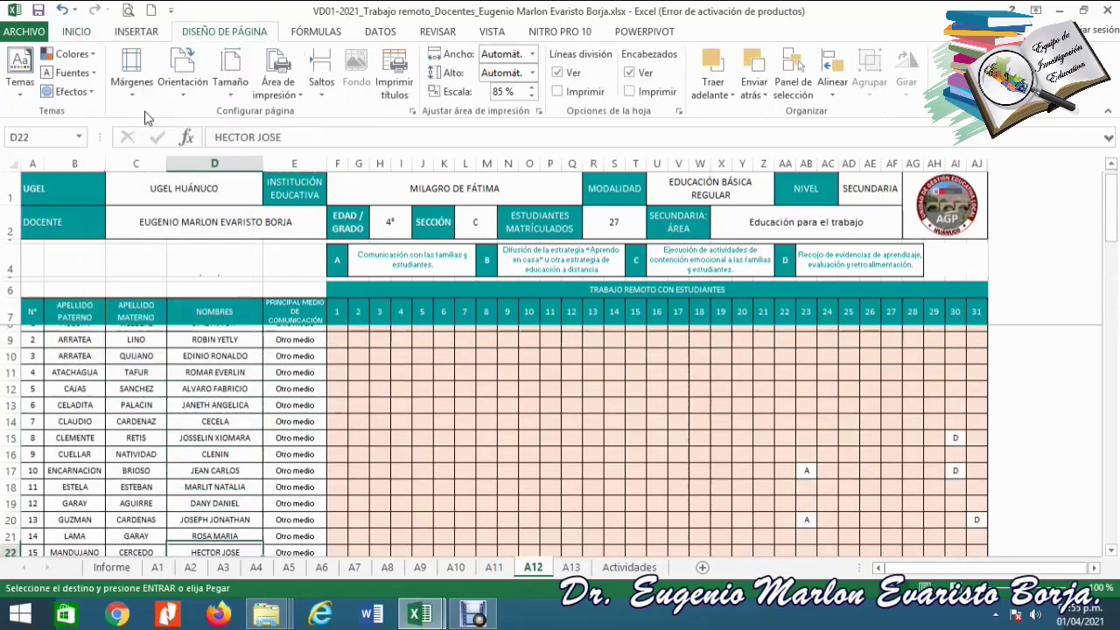
{"action": "key", "text": "Down"}
{"action": "key", "text": "Down"}
{"action": "key", "text": "Down"}
{"action": "key", "text": "Down"}
{"action": "key", "text": "Down"}
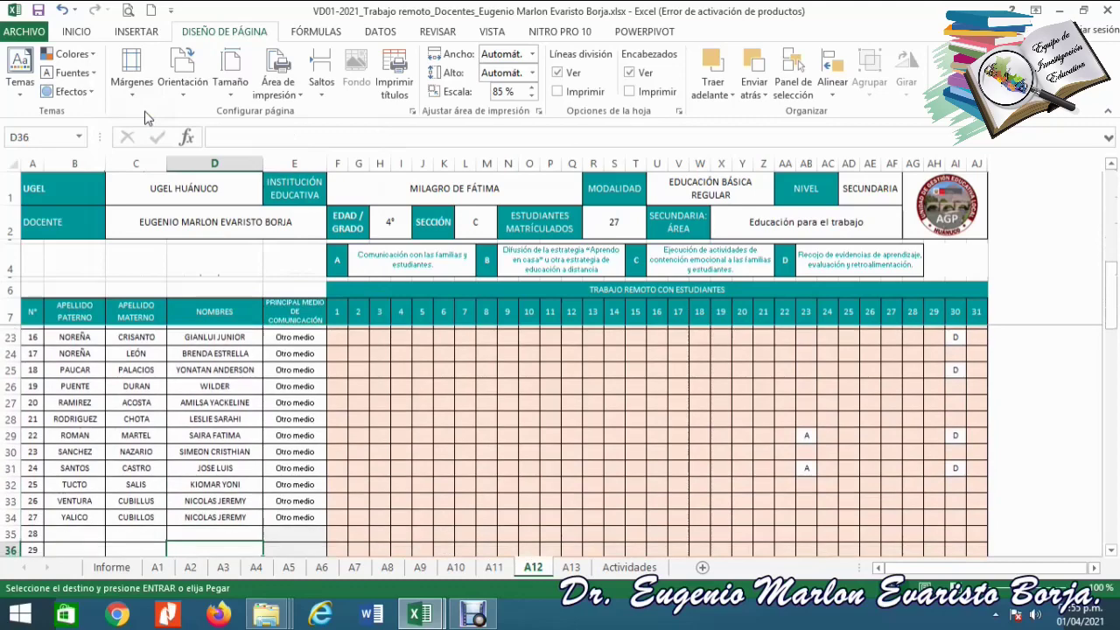
- Return to the first student's row and go across to the day columns under TRABAJO REMOTO CON ESTUDIANTES
{"action": "key", "text": "Right"}
{"action": "key", "text": "Left"}
{"action": "key", "text": "Right"}
{"action": "key", "text": "ctrl+Up"}
{"action": "key", "text": "Down"}
{"action": "key", "text": "ctrl+v"}
{"action": "key", "text": "Right"}
{"action": "key", "text": "Right"}
{"action": "key", "text": "Right"}
{"action": "key", "text": "Right"}
{"action": "key", "text": "Right"}
{"action": "key", "text": "Right"}
{"action": "key", "text": "Right"}
{"action": "key", "text": "Right"}
{"action": "key", "text": "Right"}
{"action": "key", "text": "Right"}
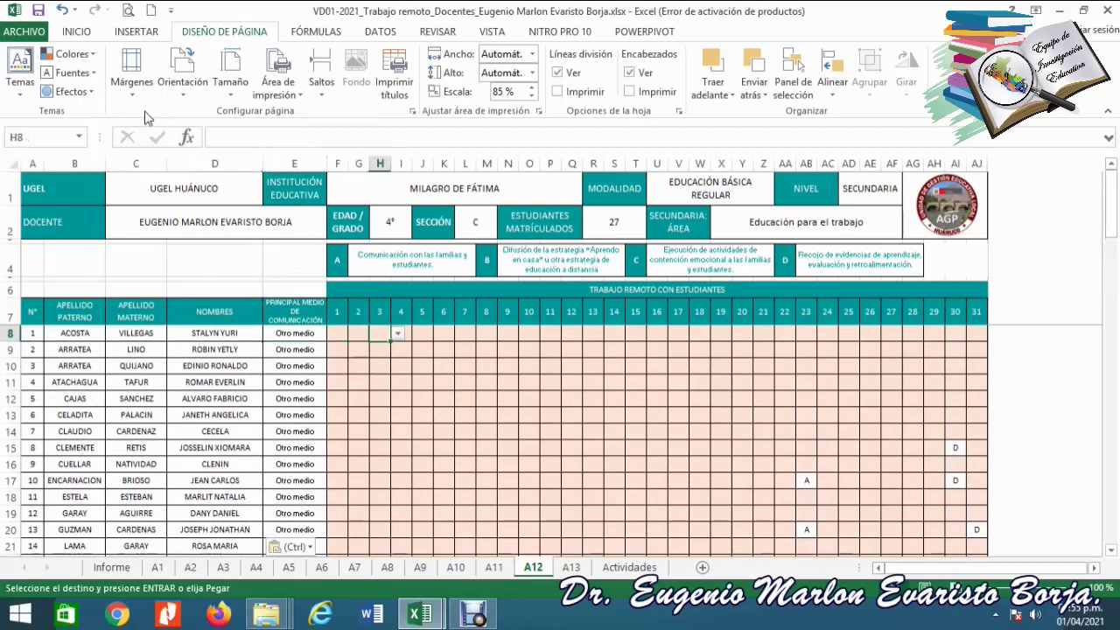